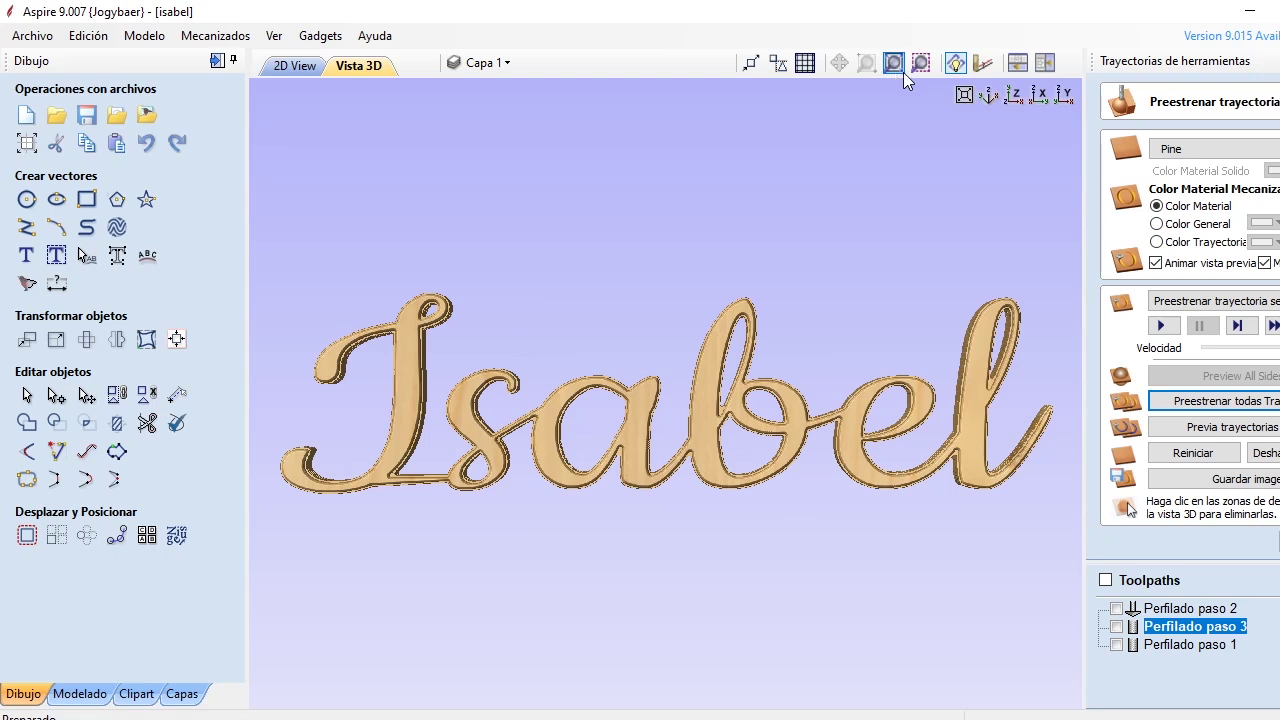
# Compare the isometric 3D preview of the carved name with photos of the finished wooden signs in the Photos app.
pyautogui.click(989, 96)
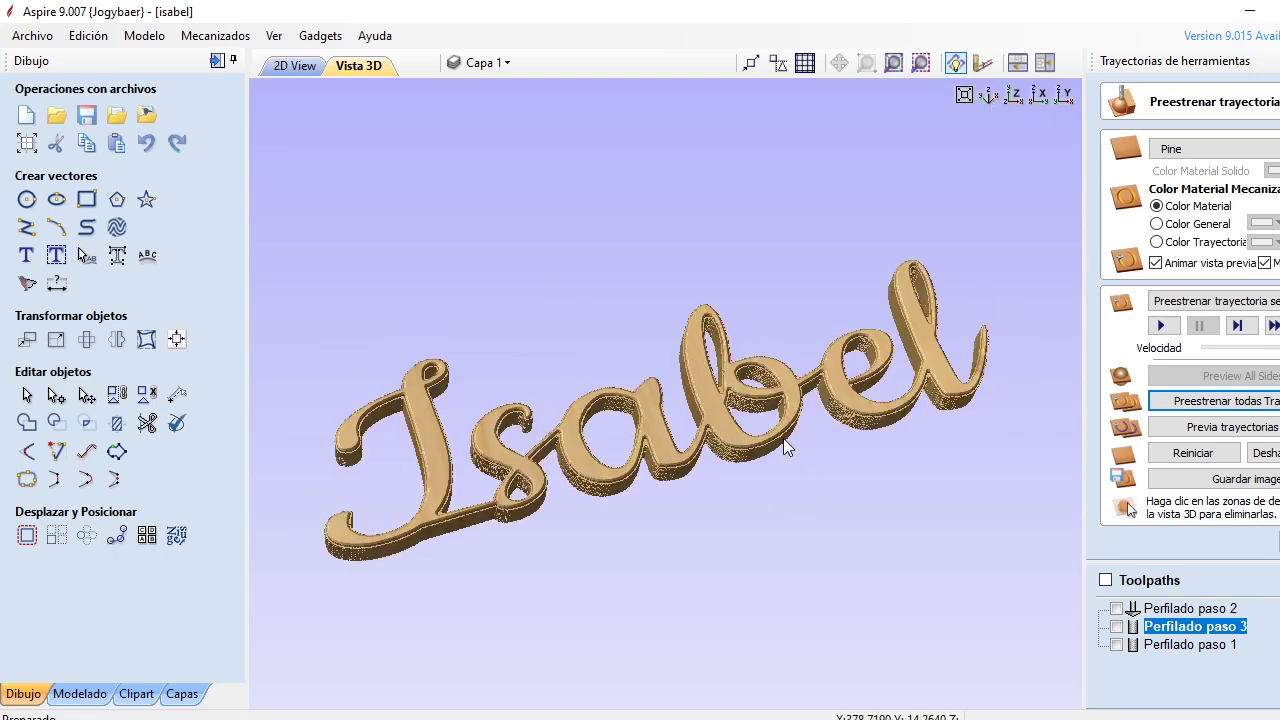
pyautogui.moveTo(1018, 710)
pyautogui.click(1120, 640)
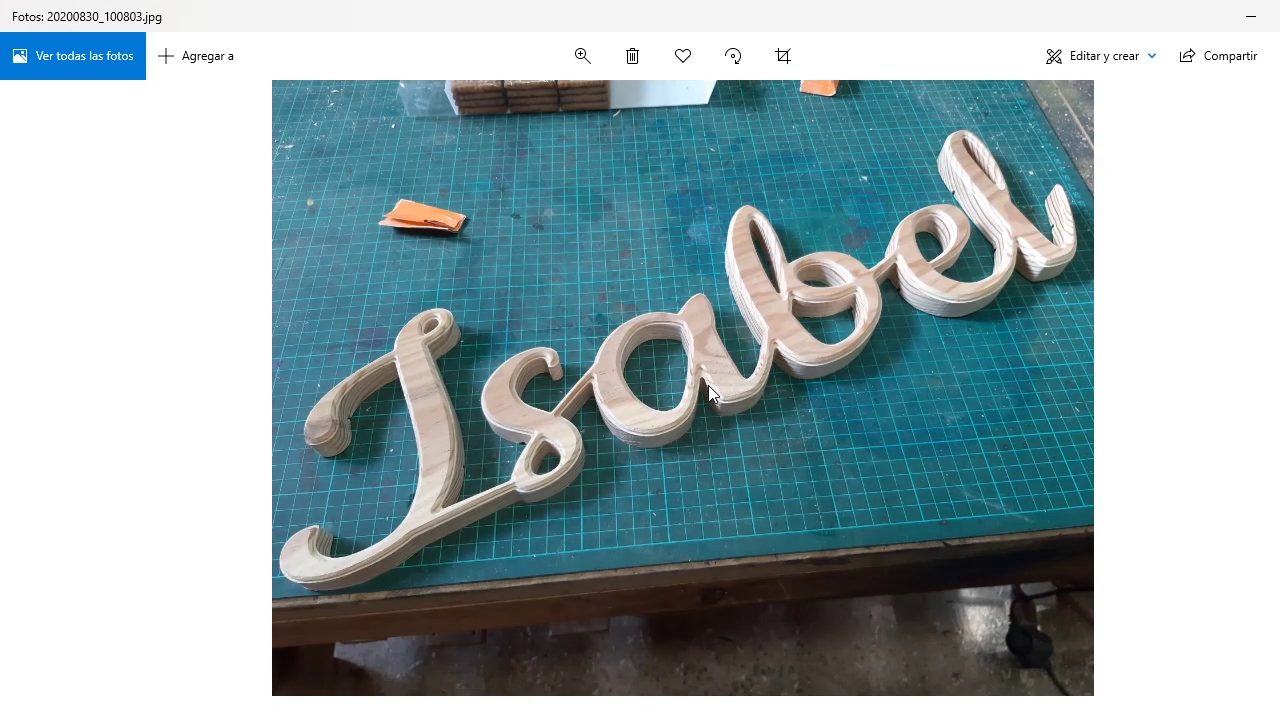
pyautogui.hotkey('alt', 'Tab')
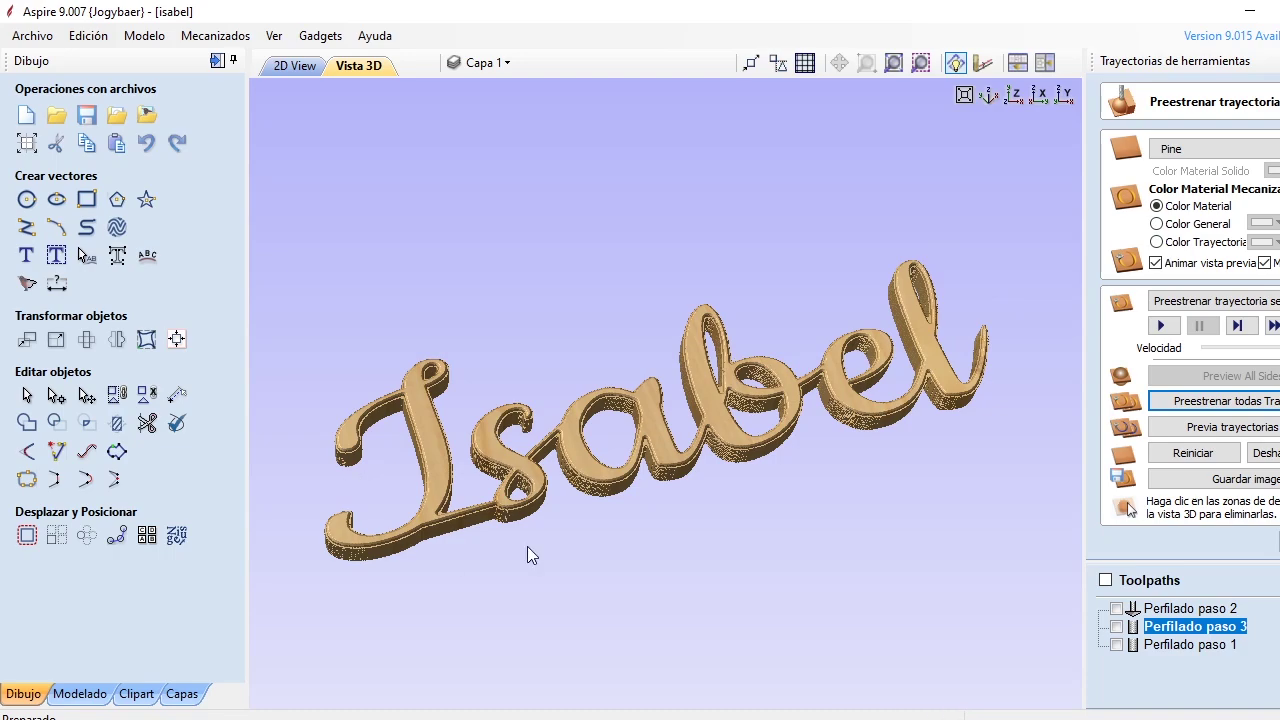
pyautogui.click(1086, 663)
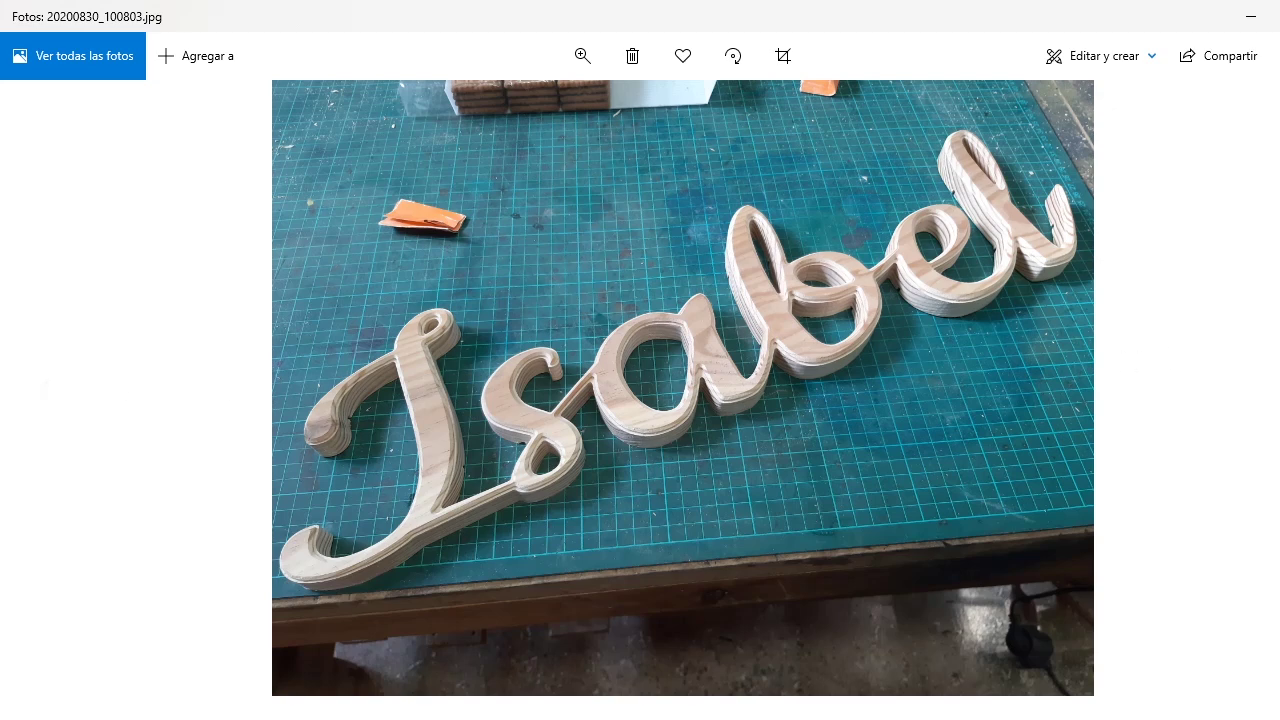
pyautogui.press('Left')
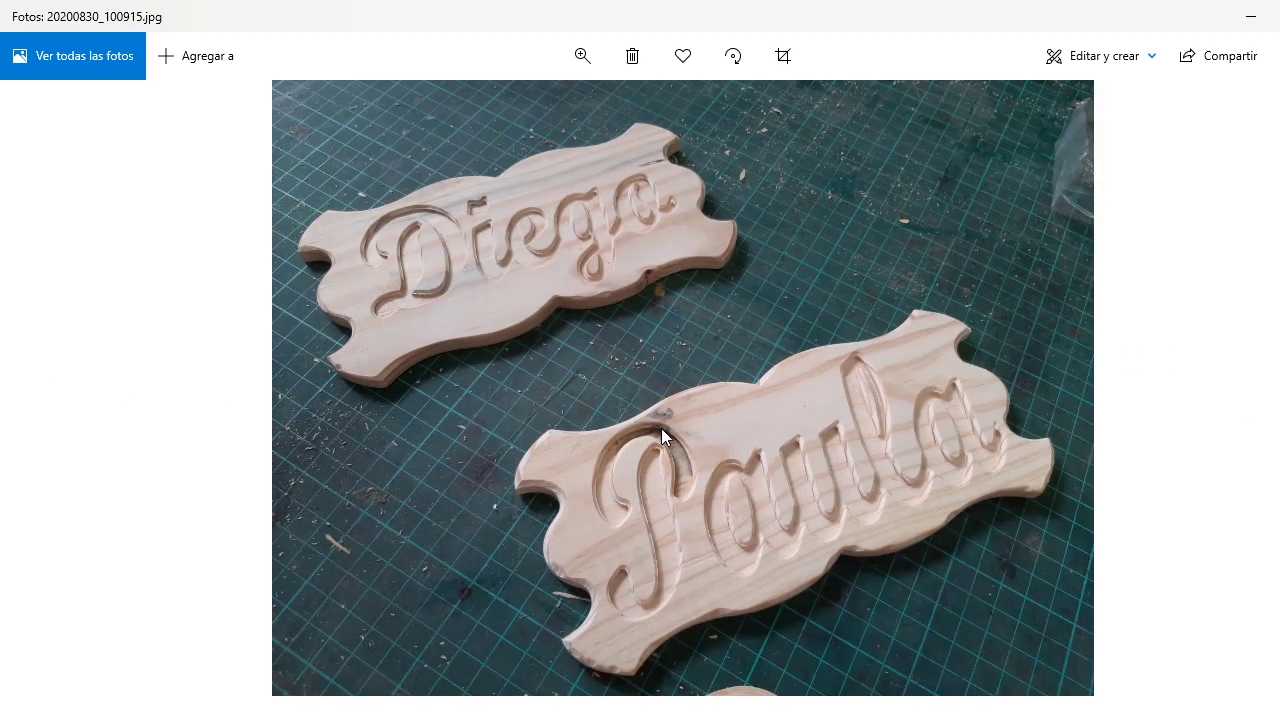
pyautogui.click(44, 392)
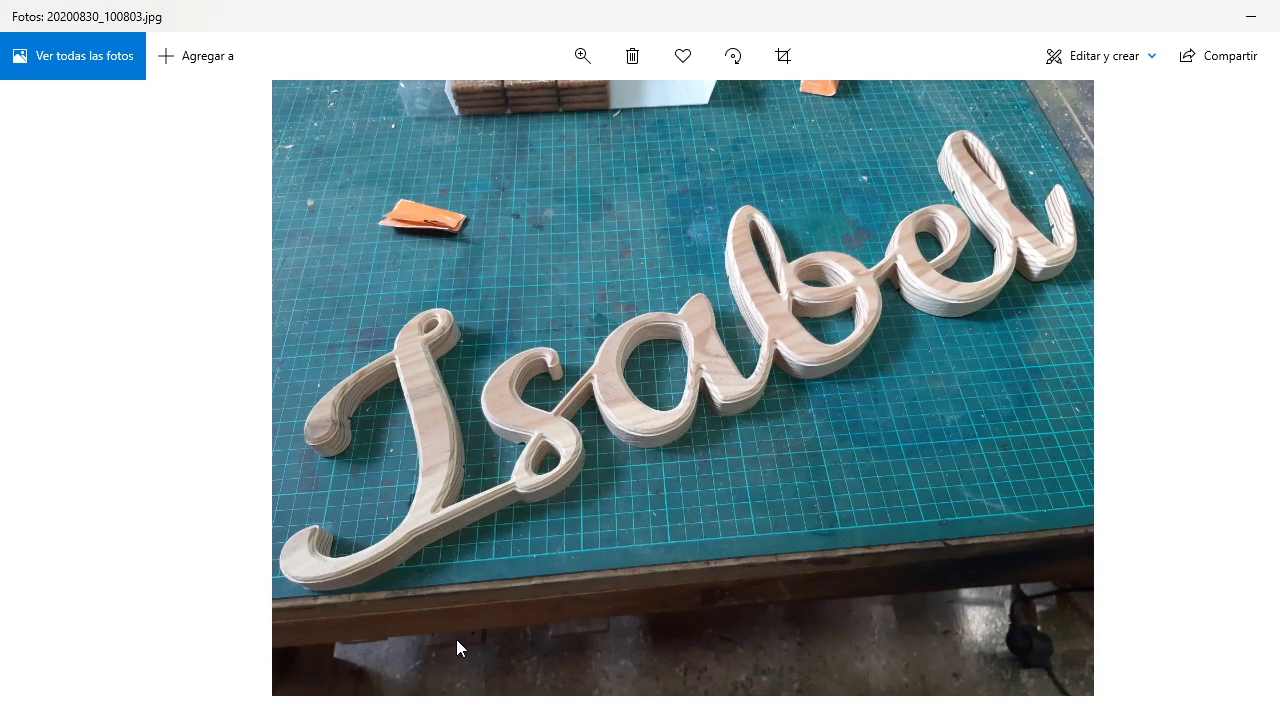
pyautogui.moveTo(700, 708)
pyautogui.click(700, 660)
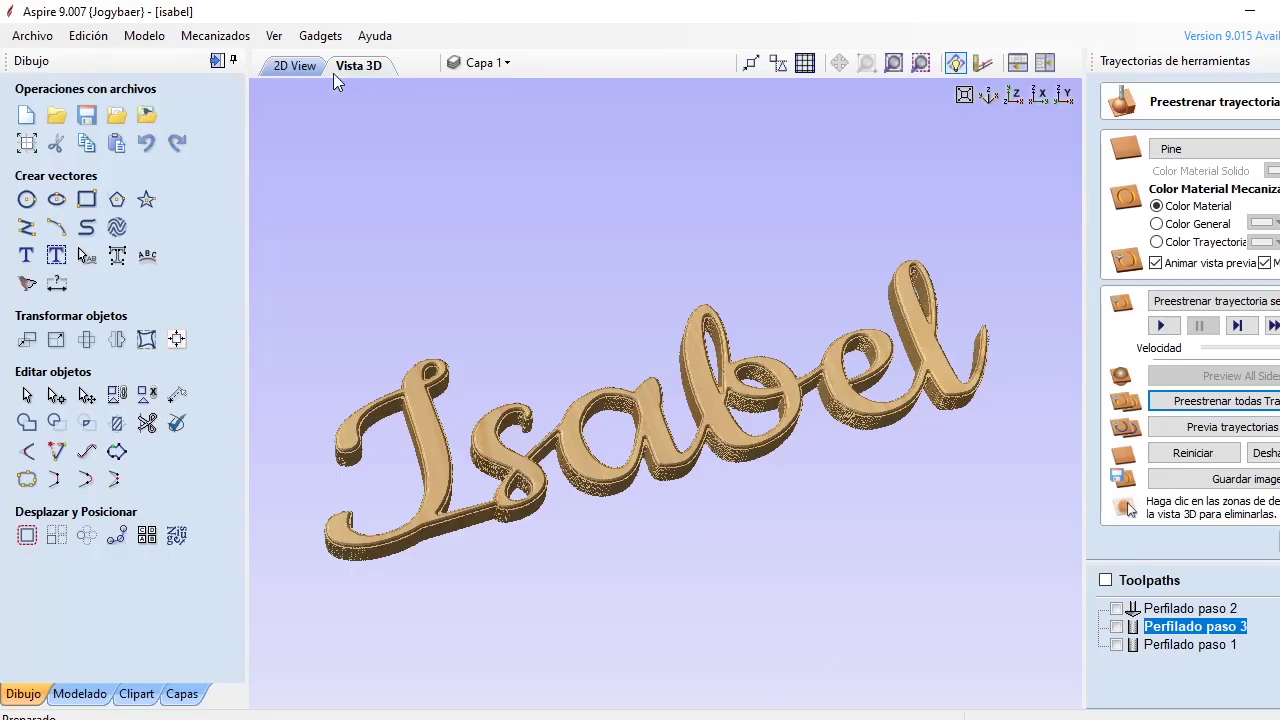
# Create a new single-sided job of 600 × 160 × 20 mm, discarding the changes to the current file.
pyautogui.click(300, 66)
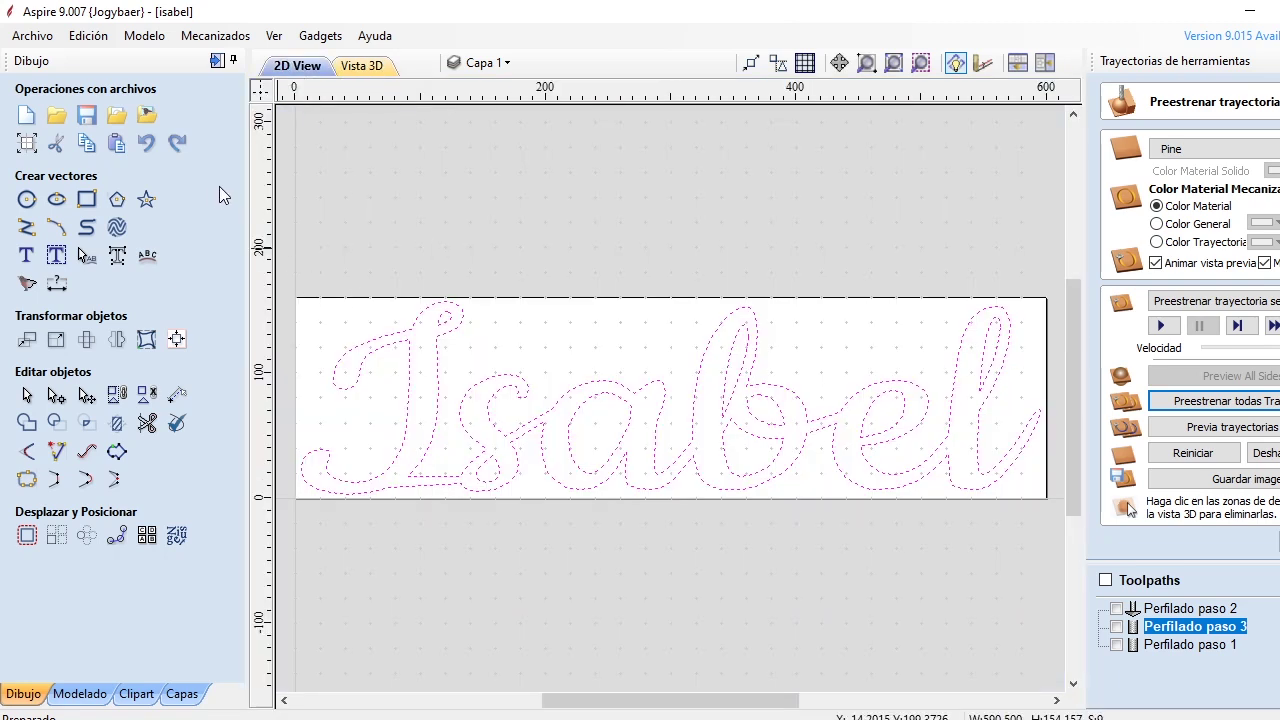
pyautogui.click(481, 228)
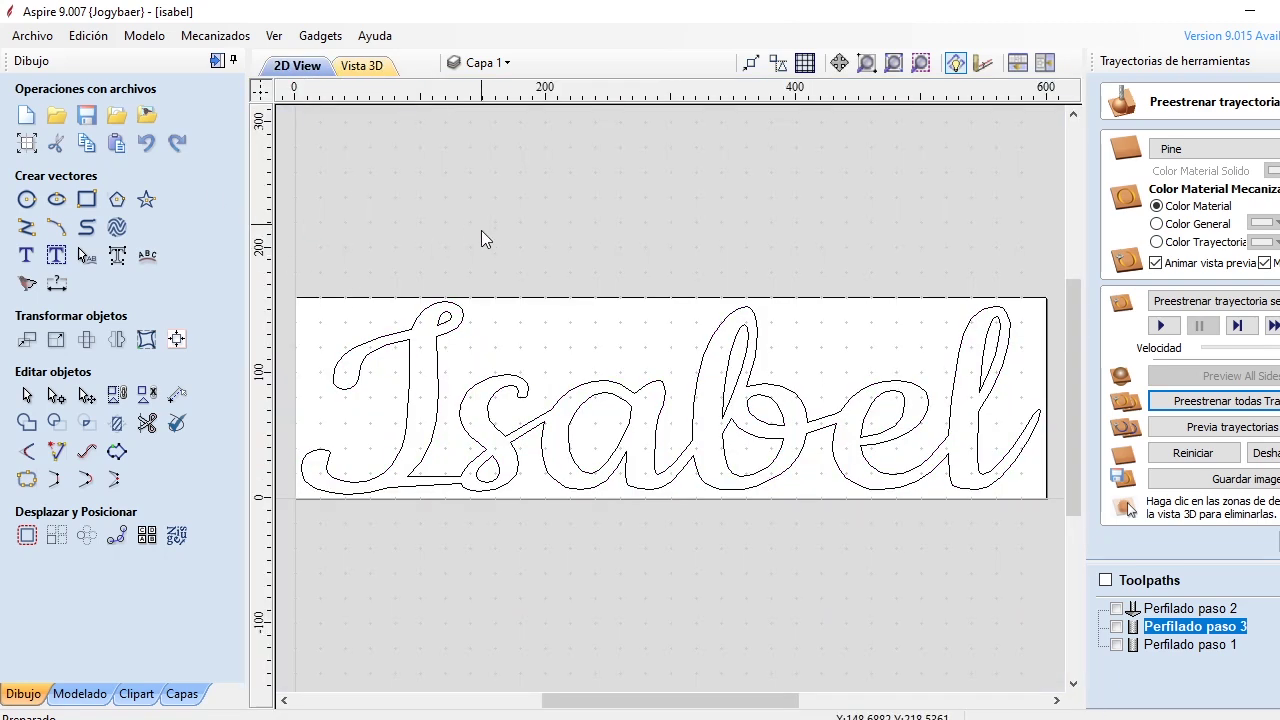
pyautogui.click(30, 117)
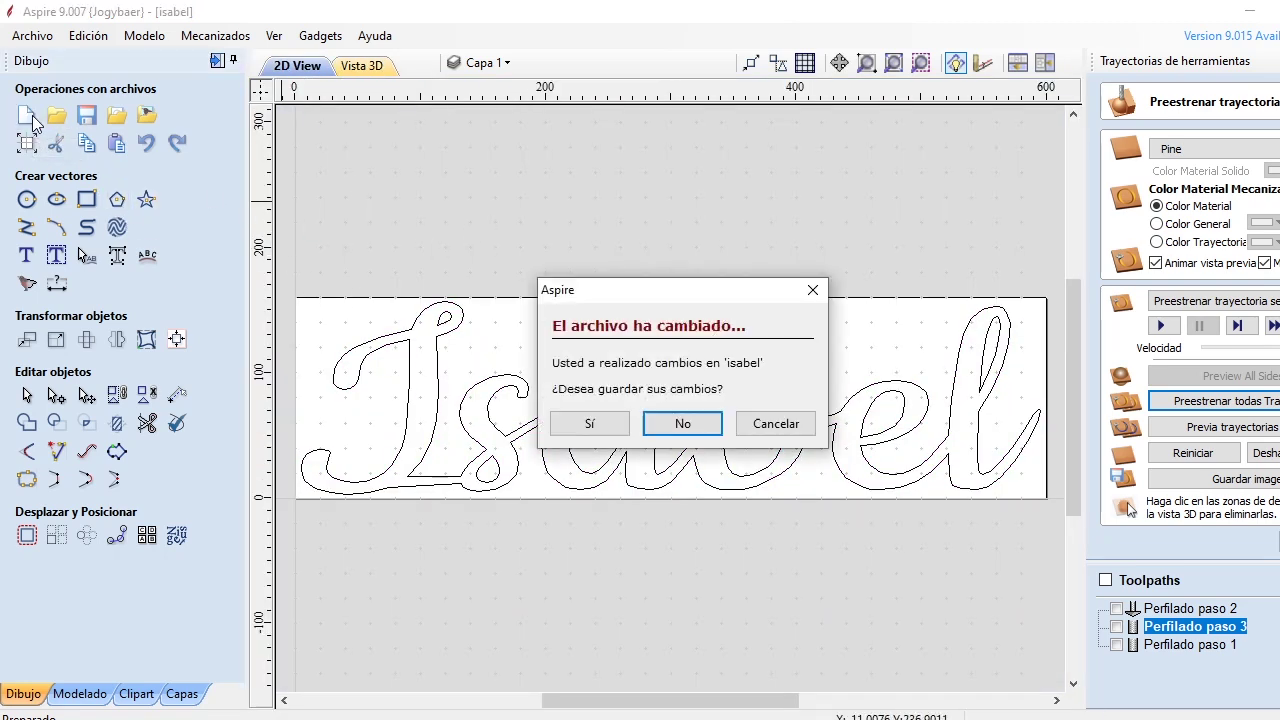
pyautogui.click(682, 426)
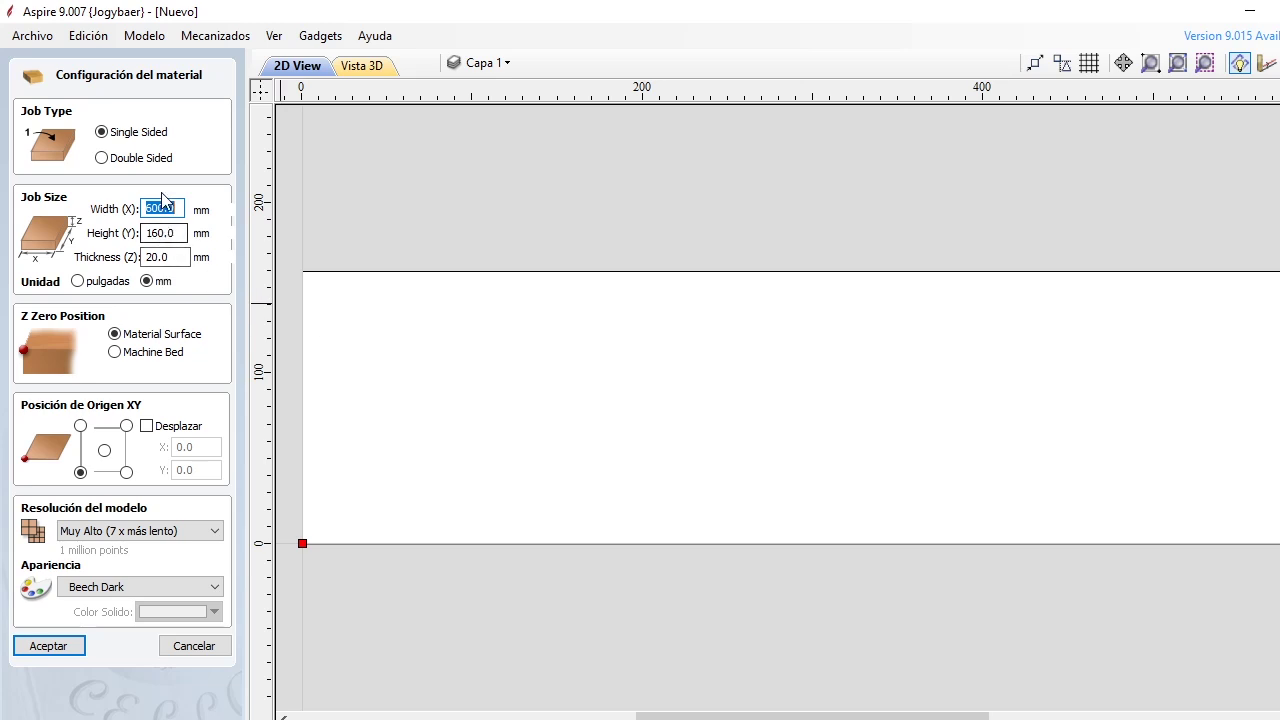
pyautogui.click(80, 648)
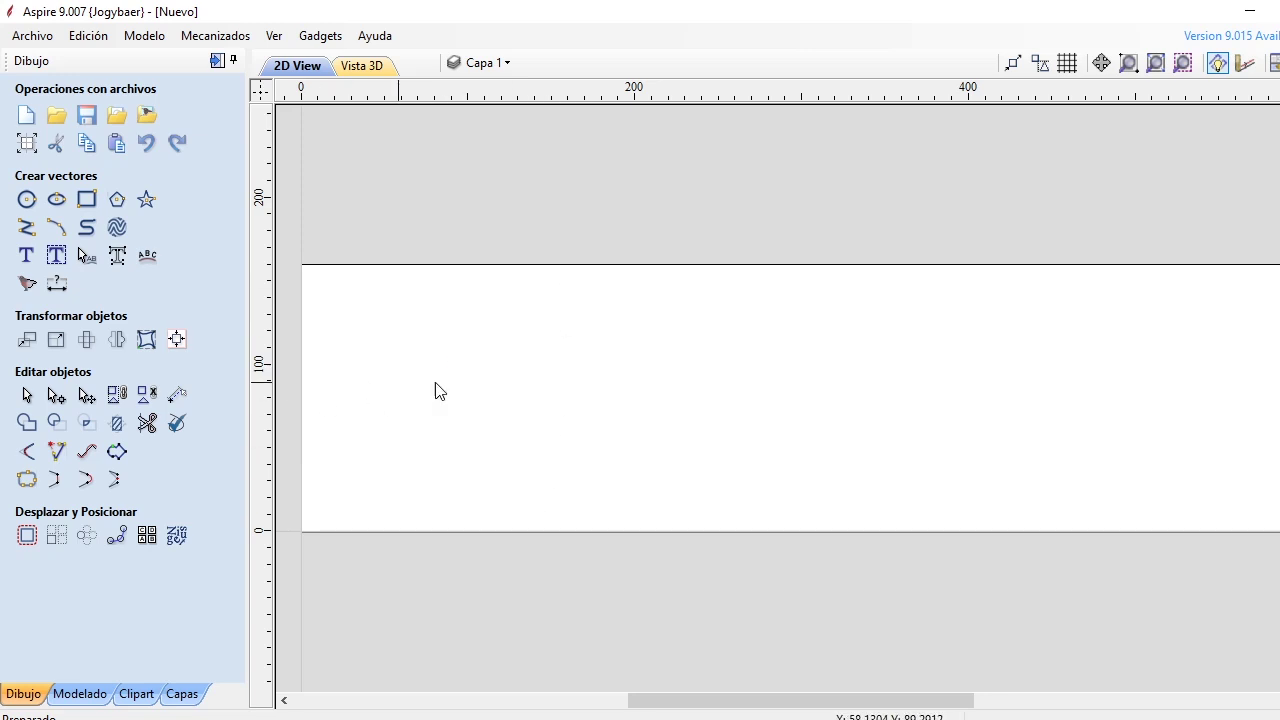
# Draw a 135 × 160 mm square-cornered rectangle from the material's origin corner, and delete it.
pyautogui.click(87, 199)
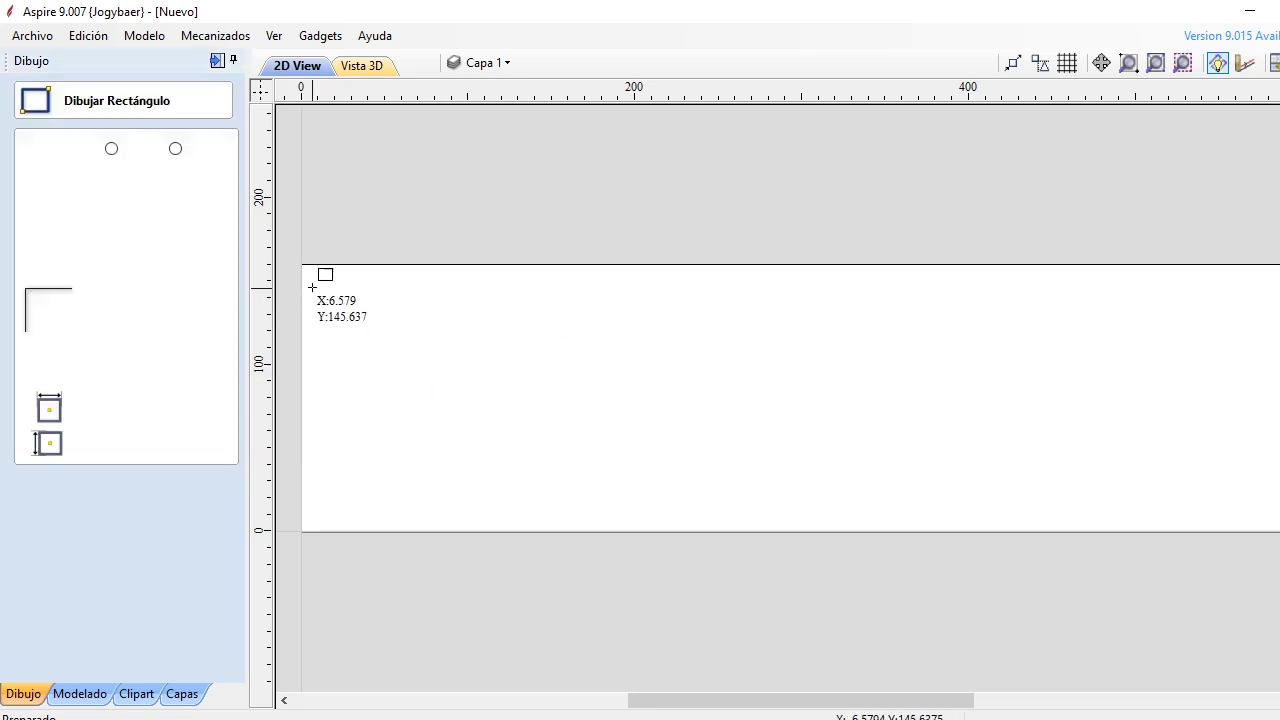
pyautogui.moveTo(306, 263); pyautogui.dragTo(529, 529)
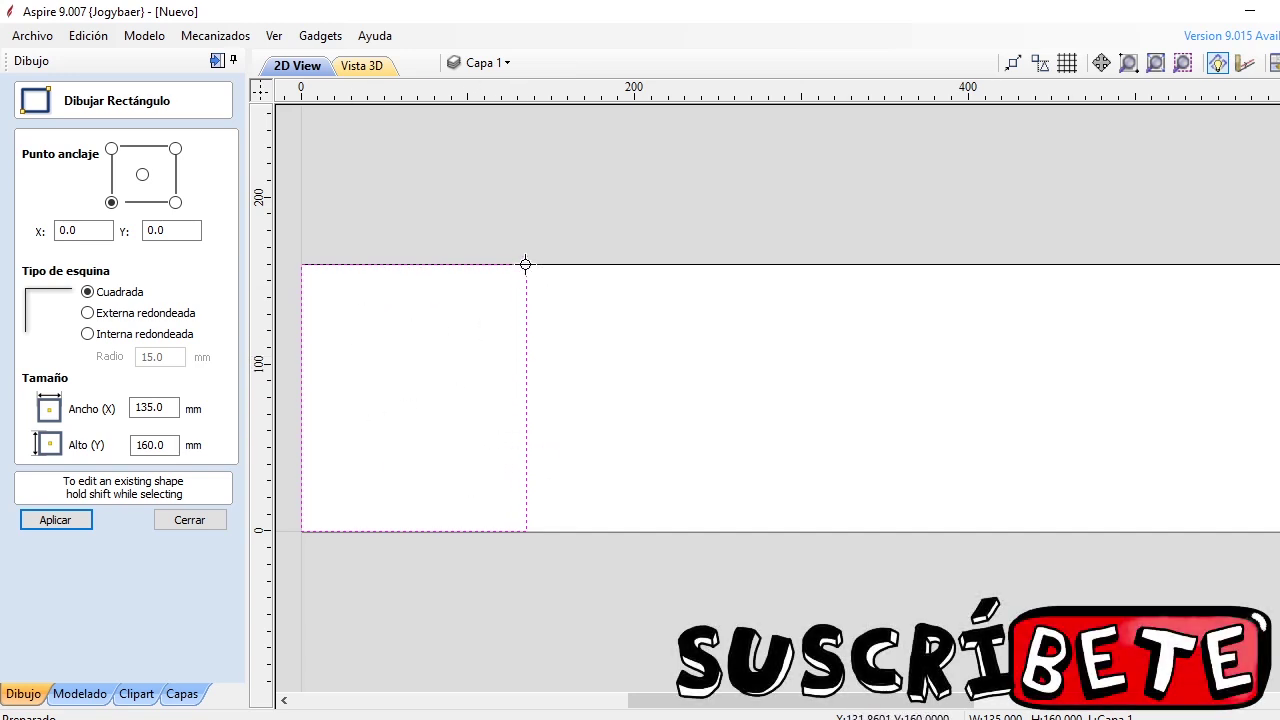
pyautogui.click(209, 524)
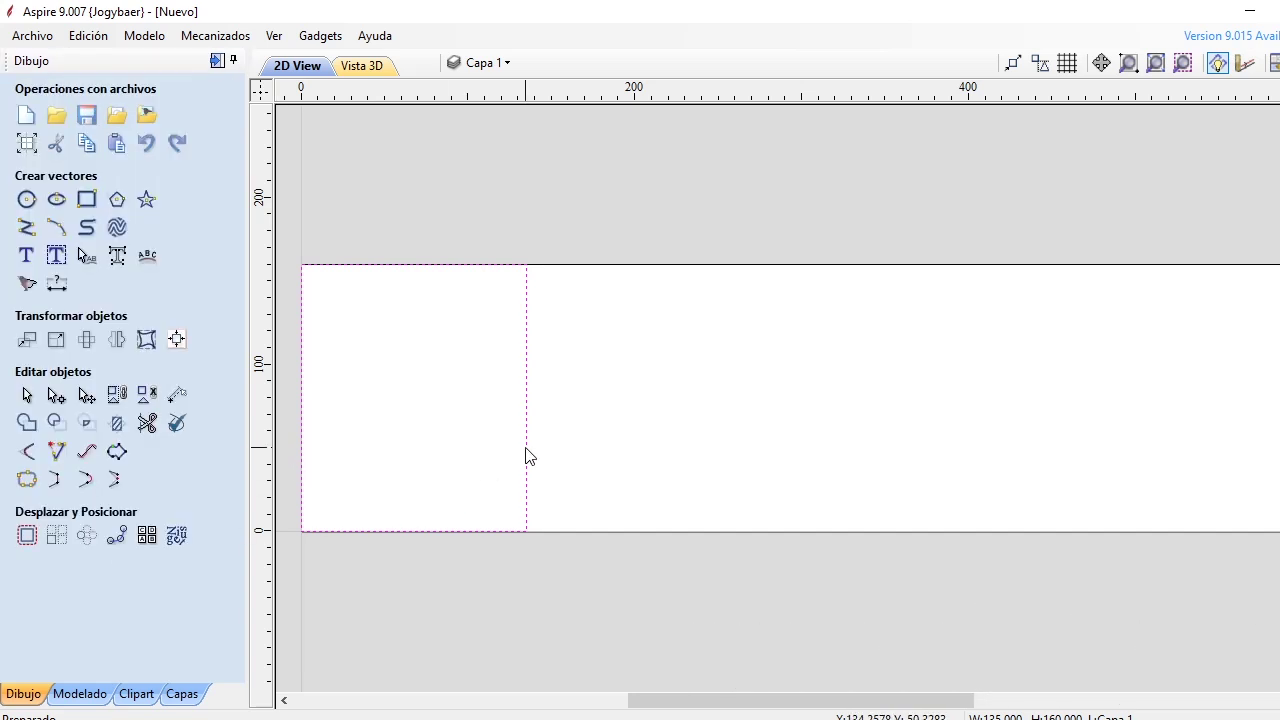
pyautogui.press('Delete')
# Create centred text with the sign's first name in lowercase, using Script MT Bold at 115.262 mm height.
pyautogui.click(33, 255)
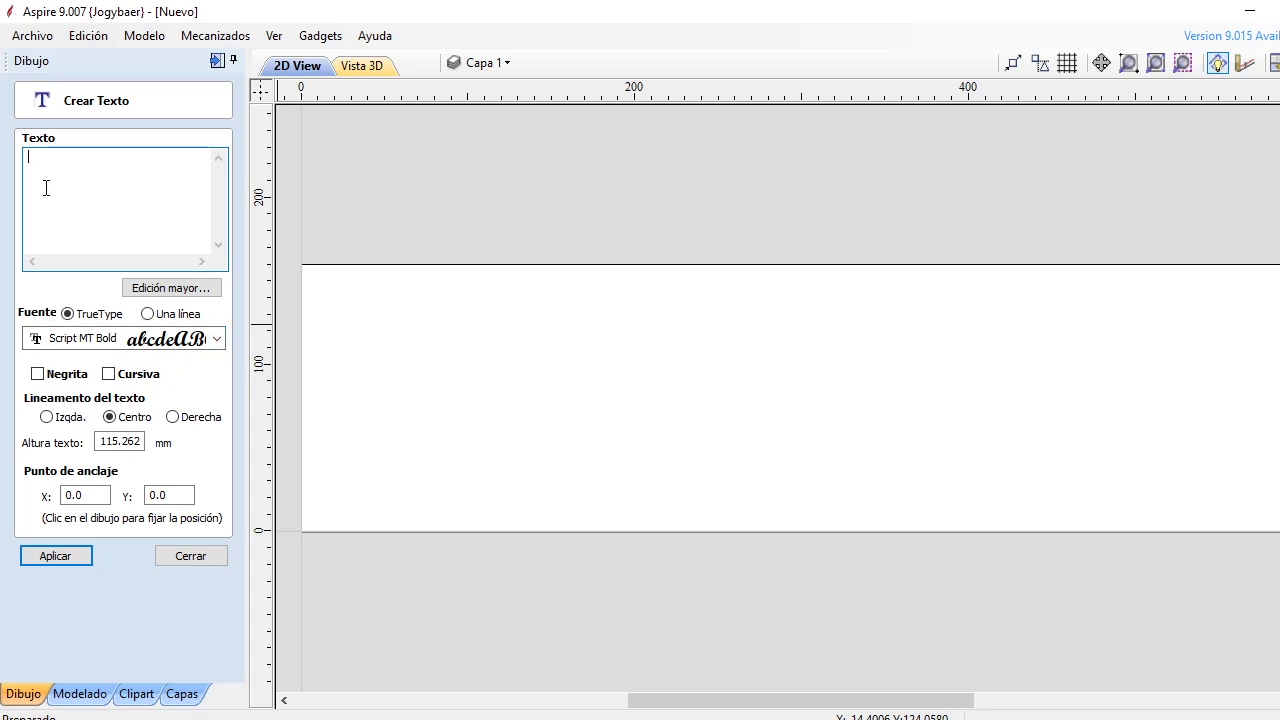
pyautogui.write('alfonso')
pyautogui.click(64, 560)
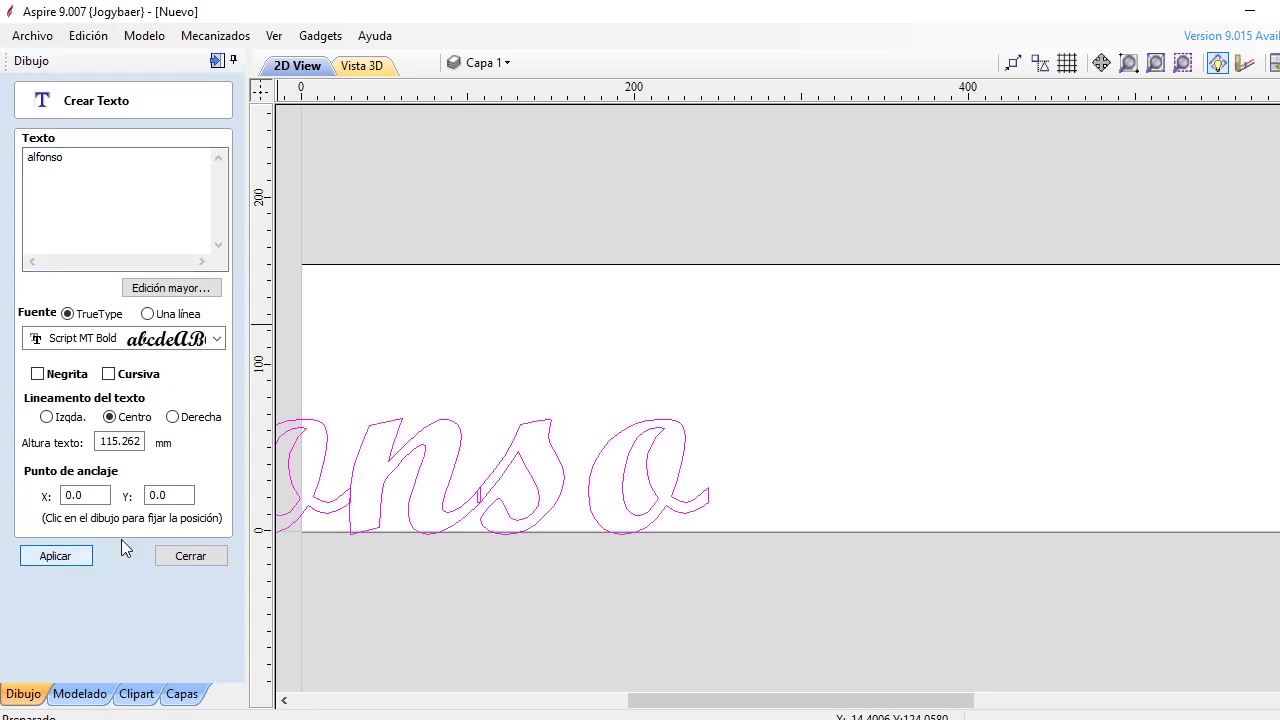
pyautogui.click(199, 563)
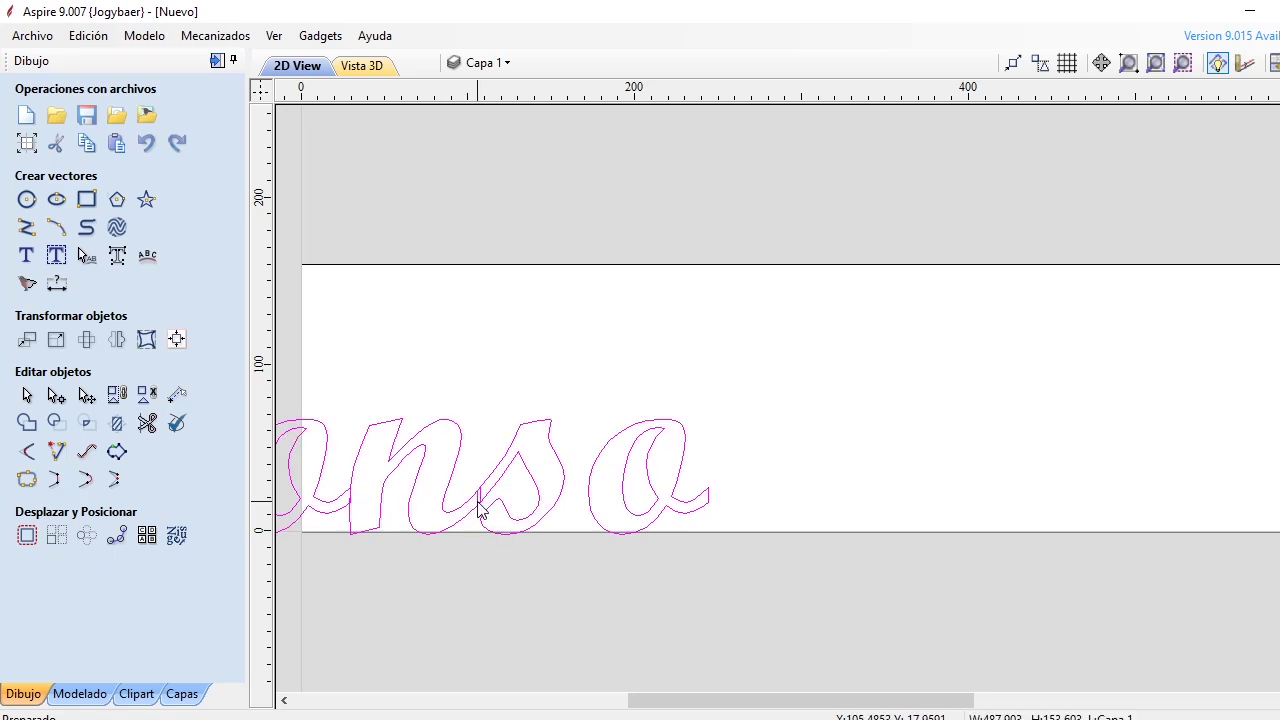
# Move the name text onto the material, stretch it to about 583 mm wide, and position it within the material's edges.
pyautogui.click(478, 503)
pyautogui.moveTo(474, 500); pyautogui.dragTo(891, 444)
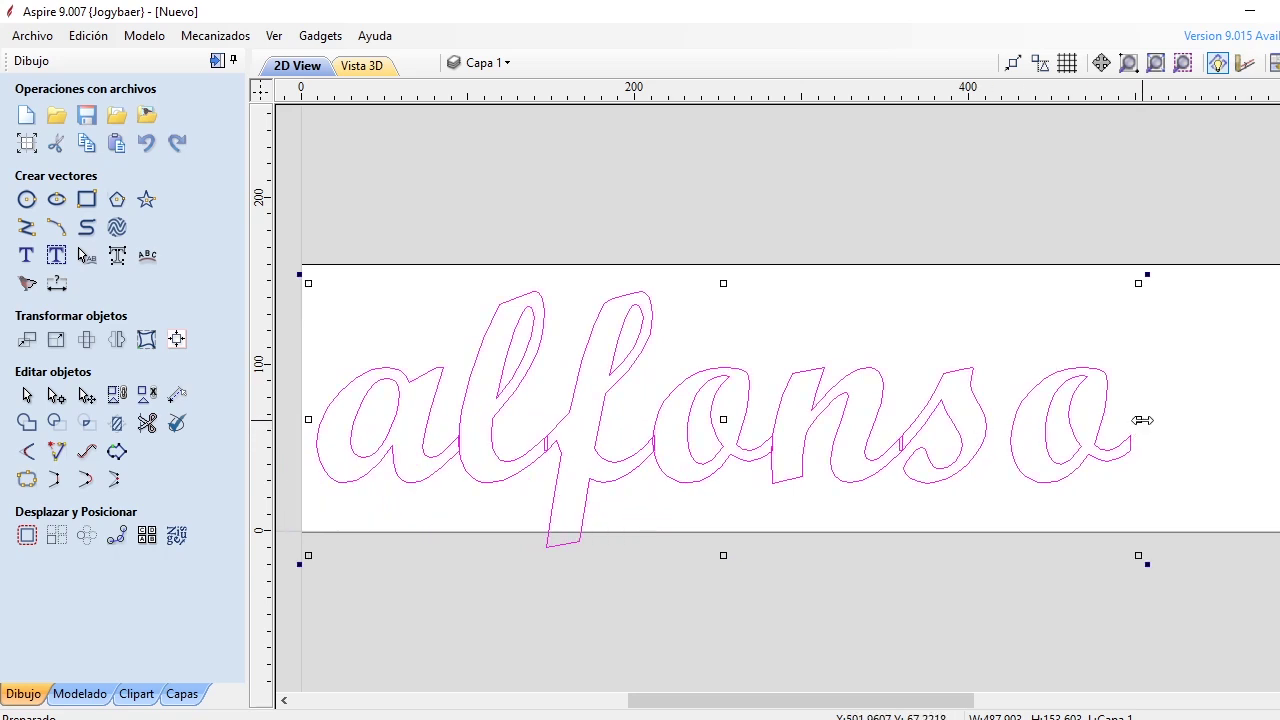
pyautogui.moveTo(1135, 420); pyautogui.dragTo(1279, 428)
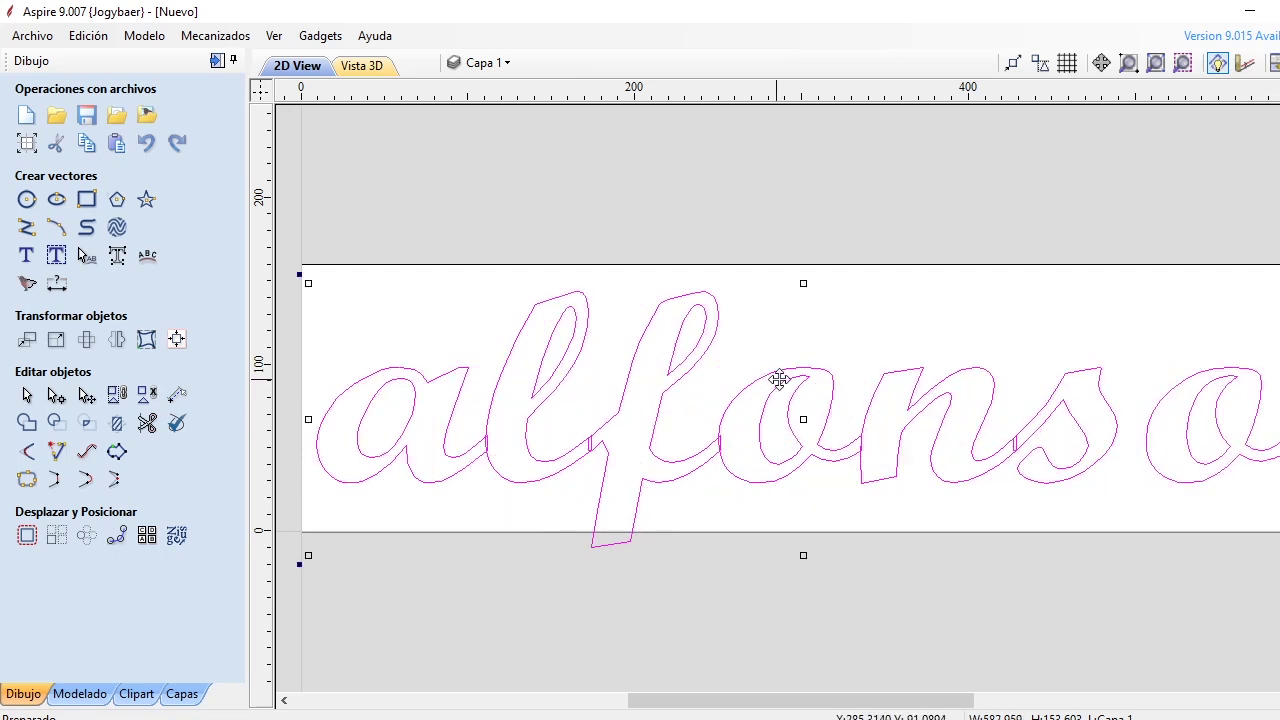
pyautogui.moveTo(779, 379); pyautogui.dragTo(789, 361)
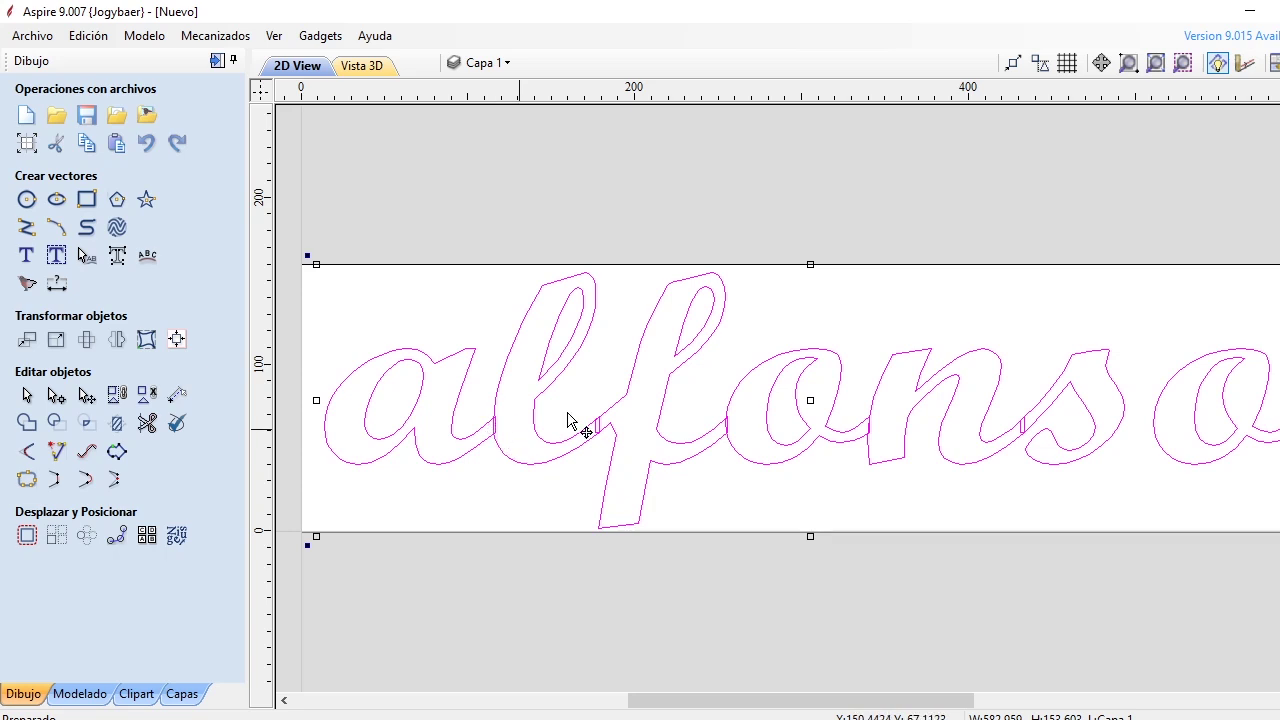
pyautogui.click(712, 222)
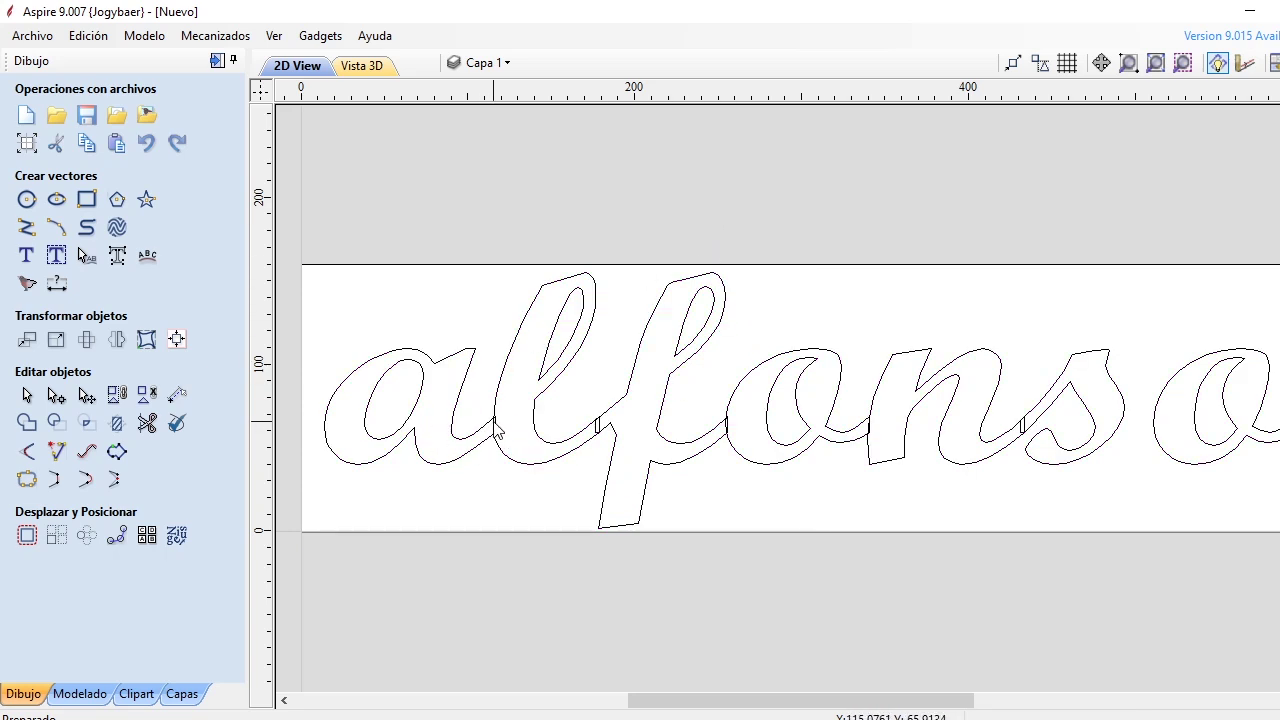
# Set up a 2D profile toolpath that machines on the vectors with a final cut depth of 3 mm.
pyautogui.scroll(4, 493, 430)
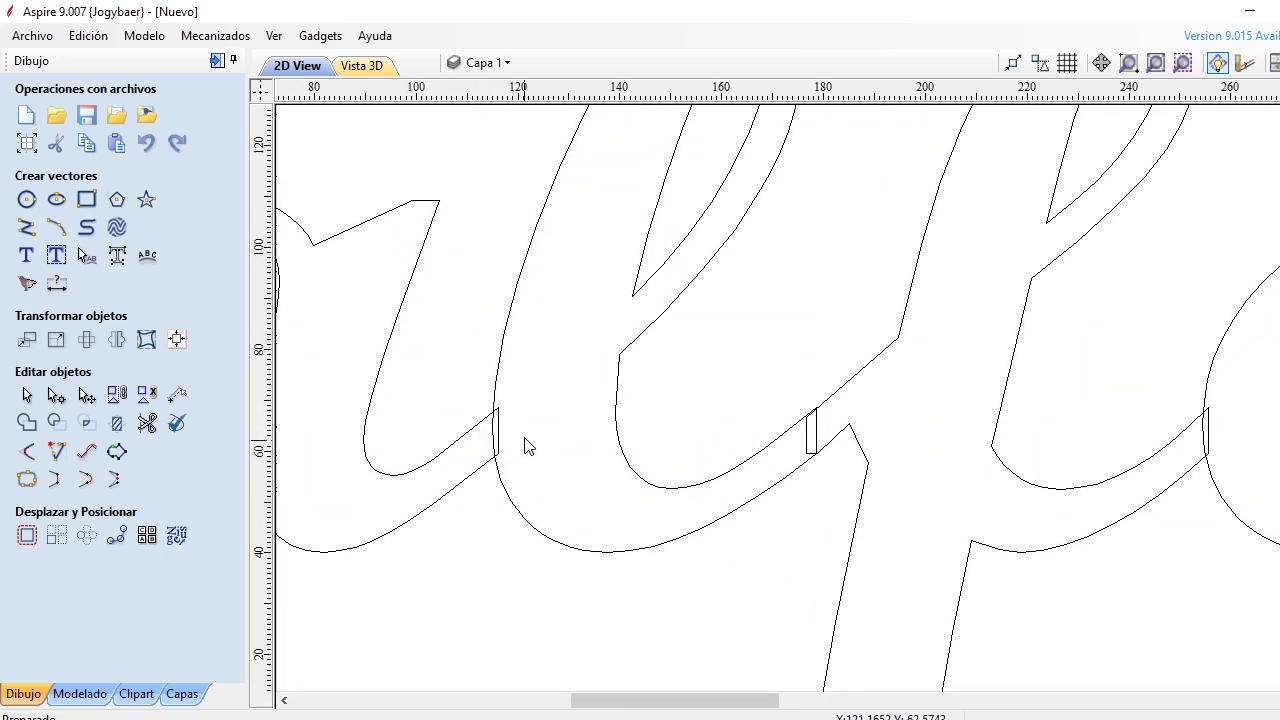
pyautogui.scroll(-3, 800, 432)
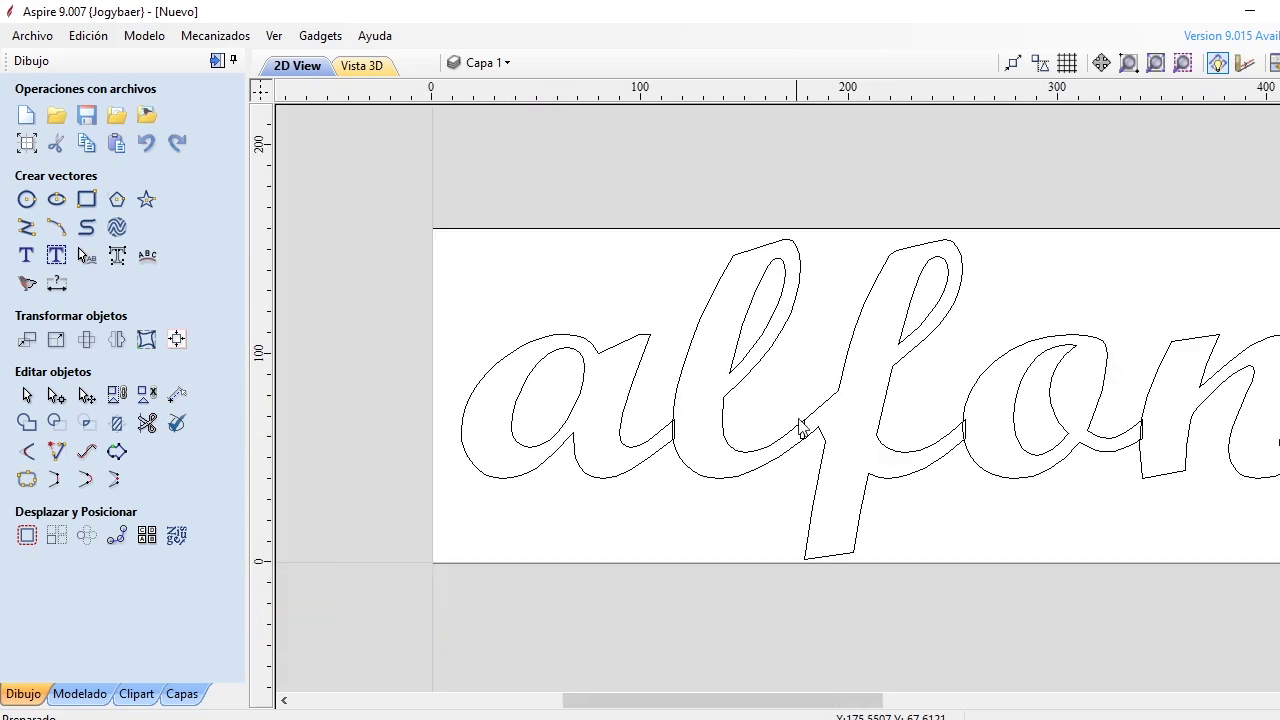
pyautogui.click(1158, 63)
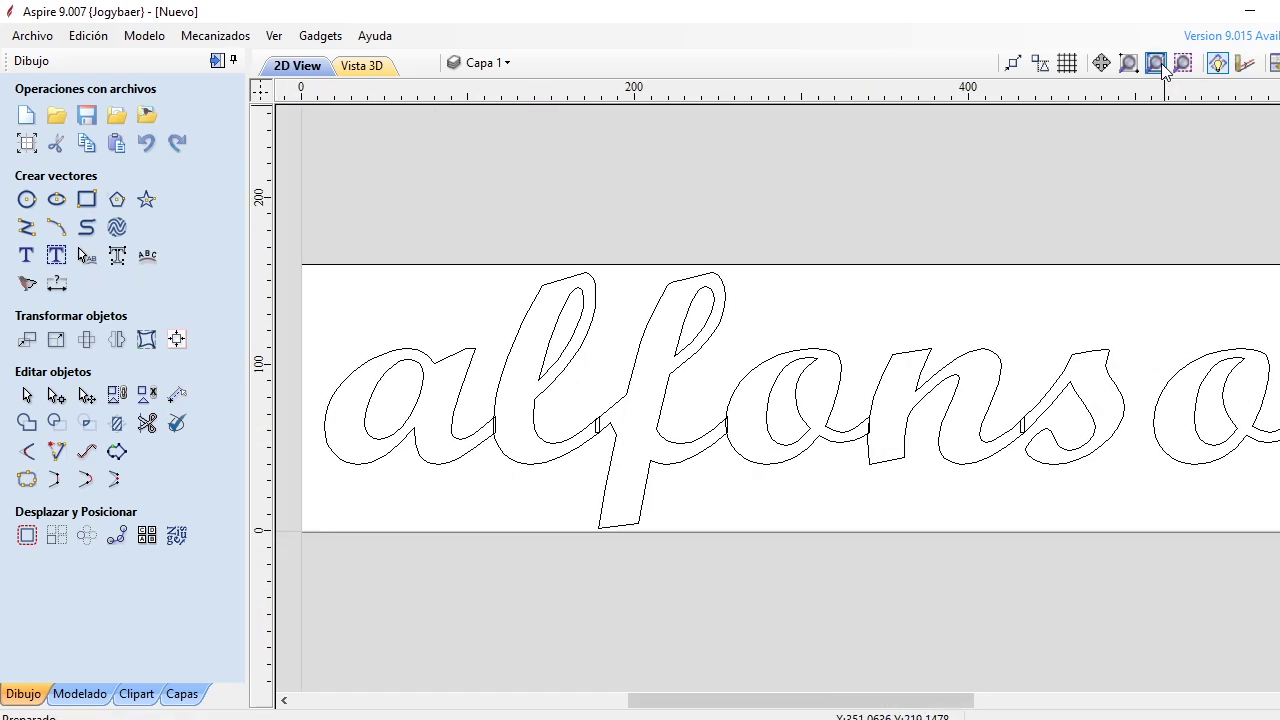
pyautogui.moveTo(1276, 300)
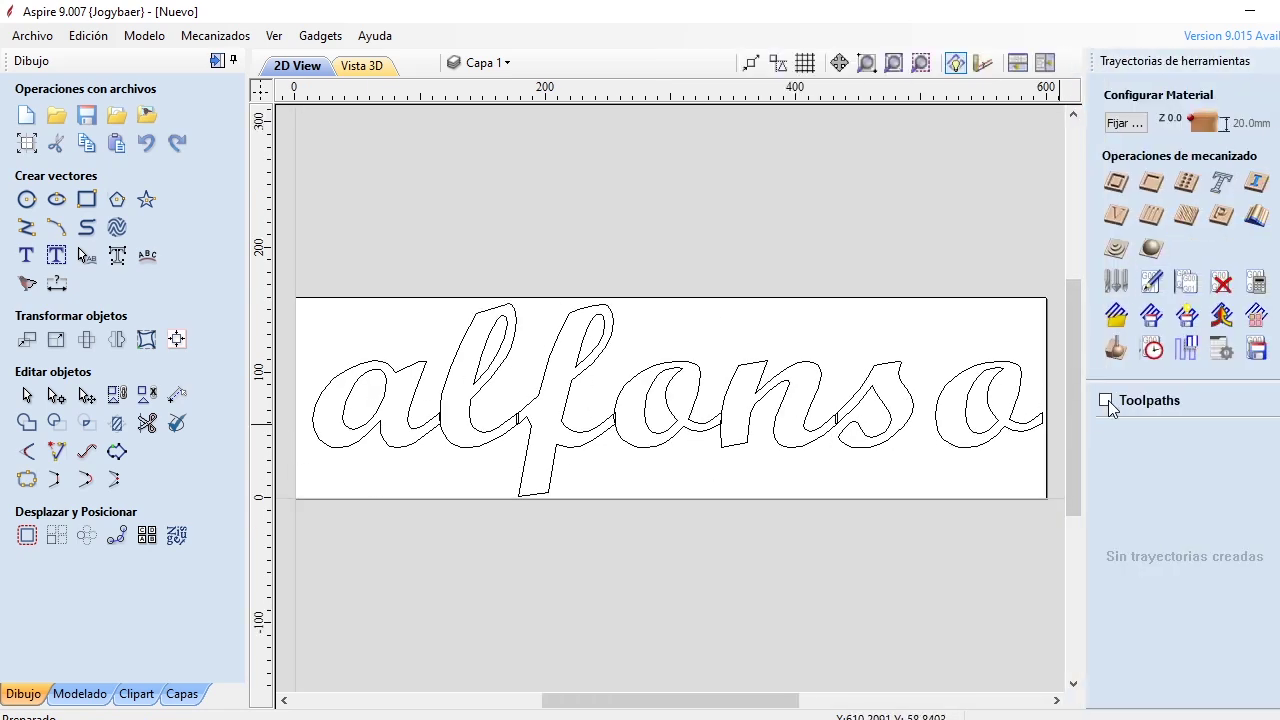
pyautogui.click(1134, 206)
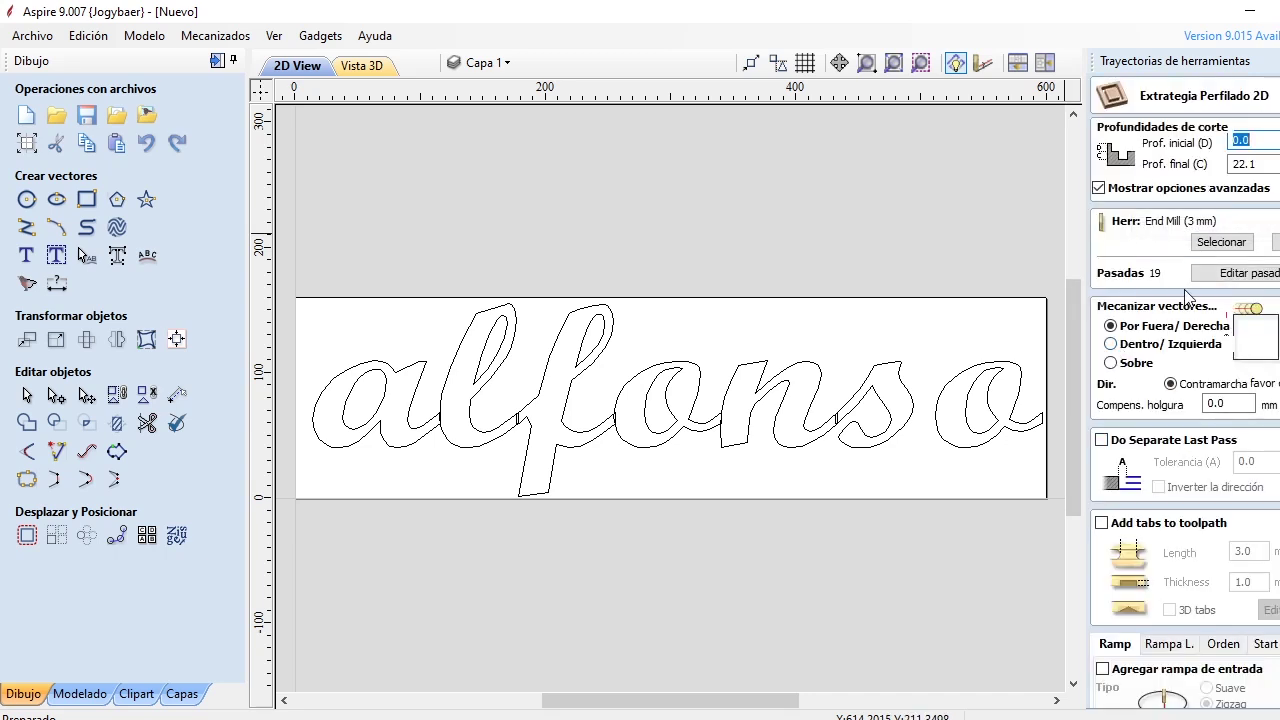
pyautogui.click(1111, 365)
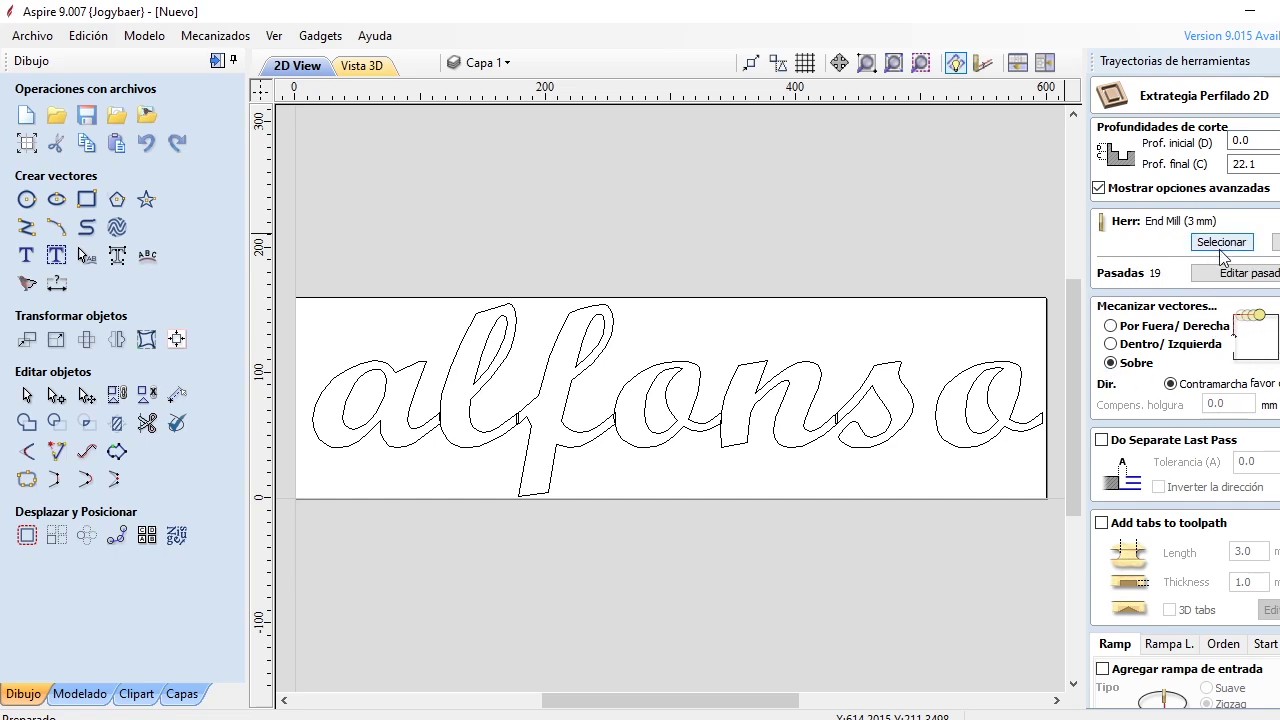
pyautogui.moveTo(1256, 164); pyautogui.dragTo(1196, 160)
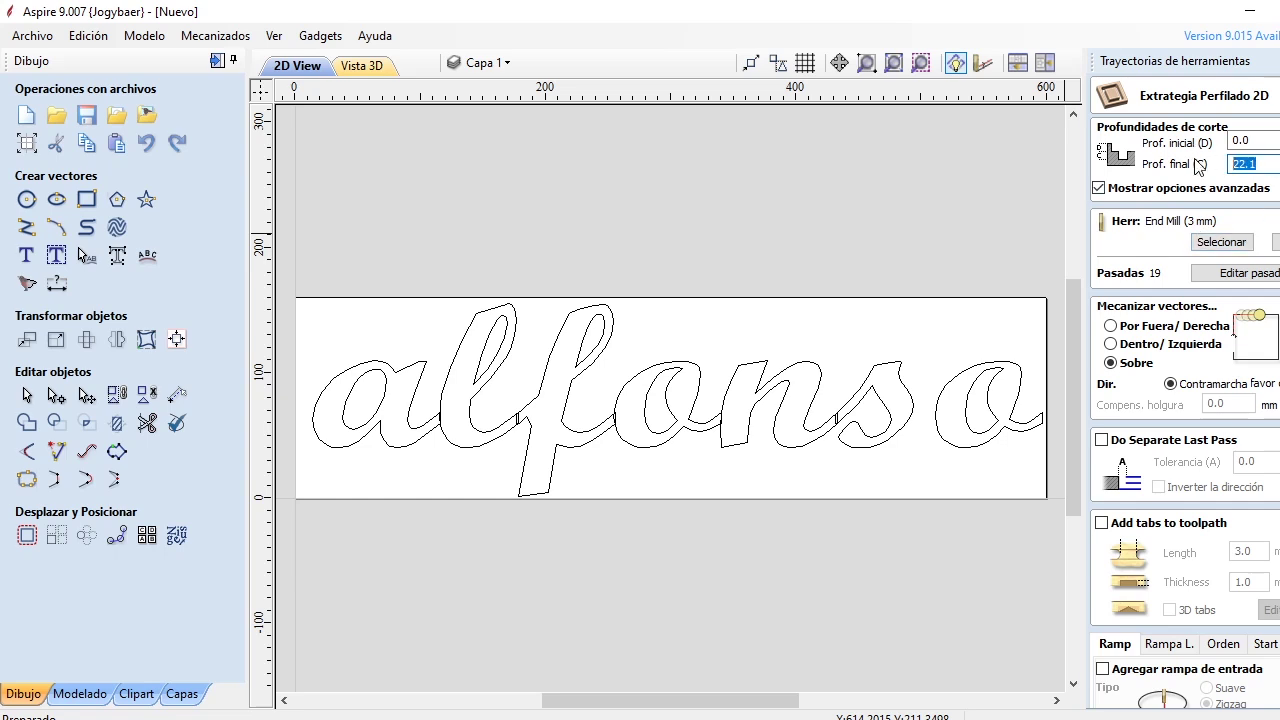
pyautogui.write('3')
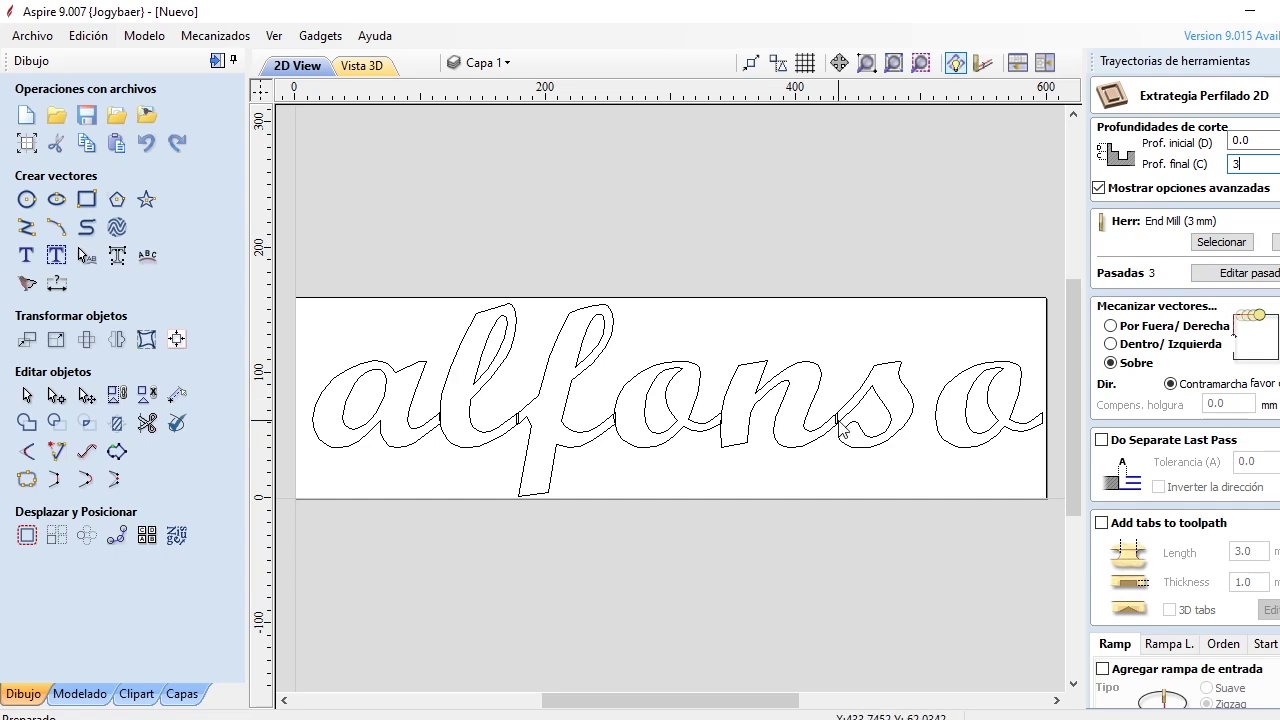
# Calculate the profile toolpath for the selected name text and preview it in 3D, examining the joints between letters.
pyautogui.scroll(-3, 1180, 500)
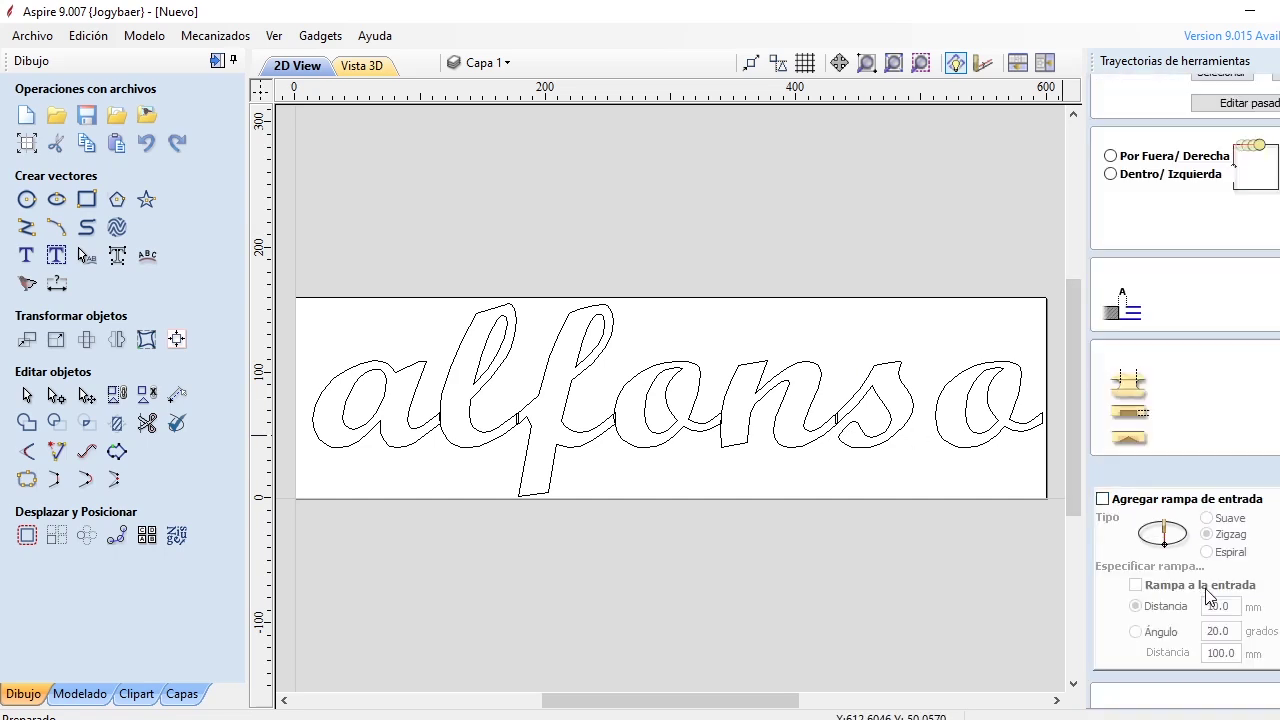
pyautogui.scroll(-2, 1205, 594)
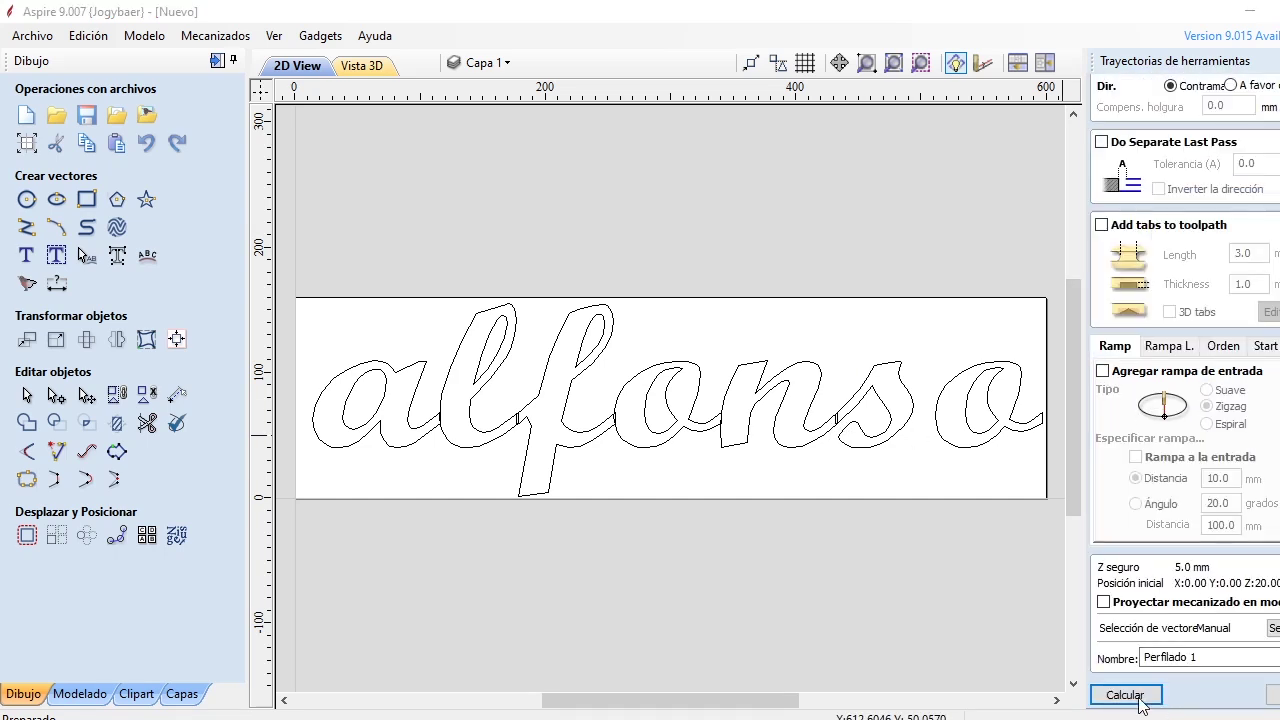
pyautogui.click(1128, 698)
pyautogui.click(661, 430)
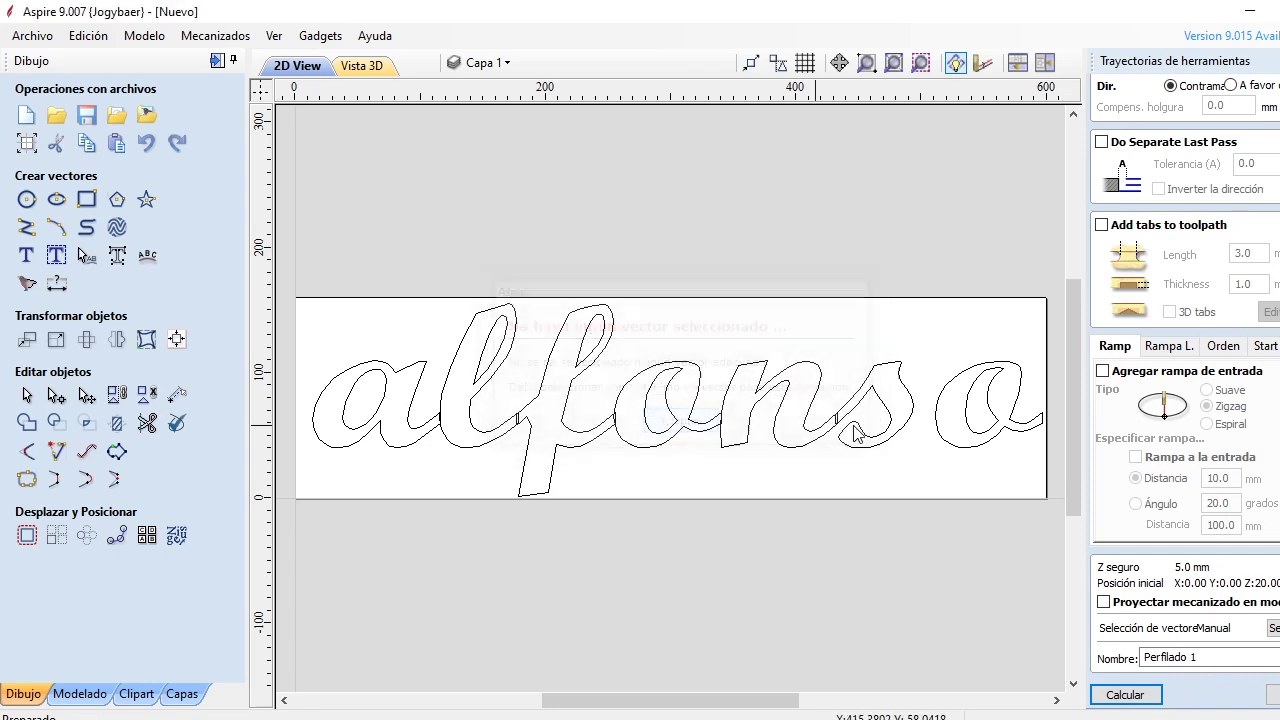
pyautogui.click(889, 422)
pyautogui.click(1125, 694)
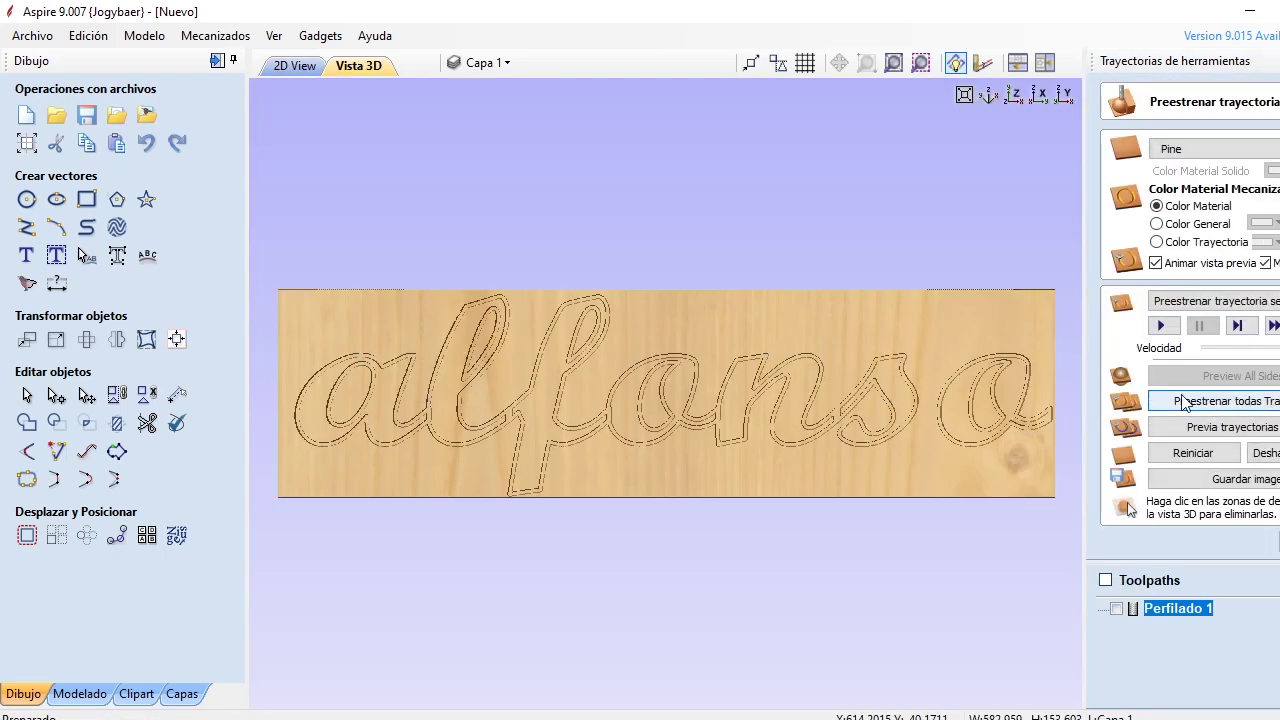
pyautogui.scroll(5, 487, 420)
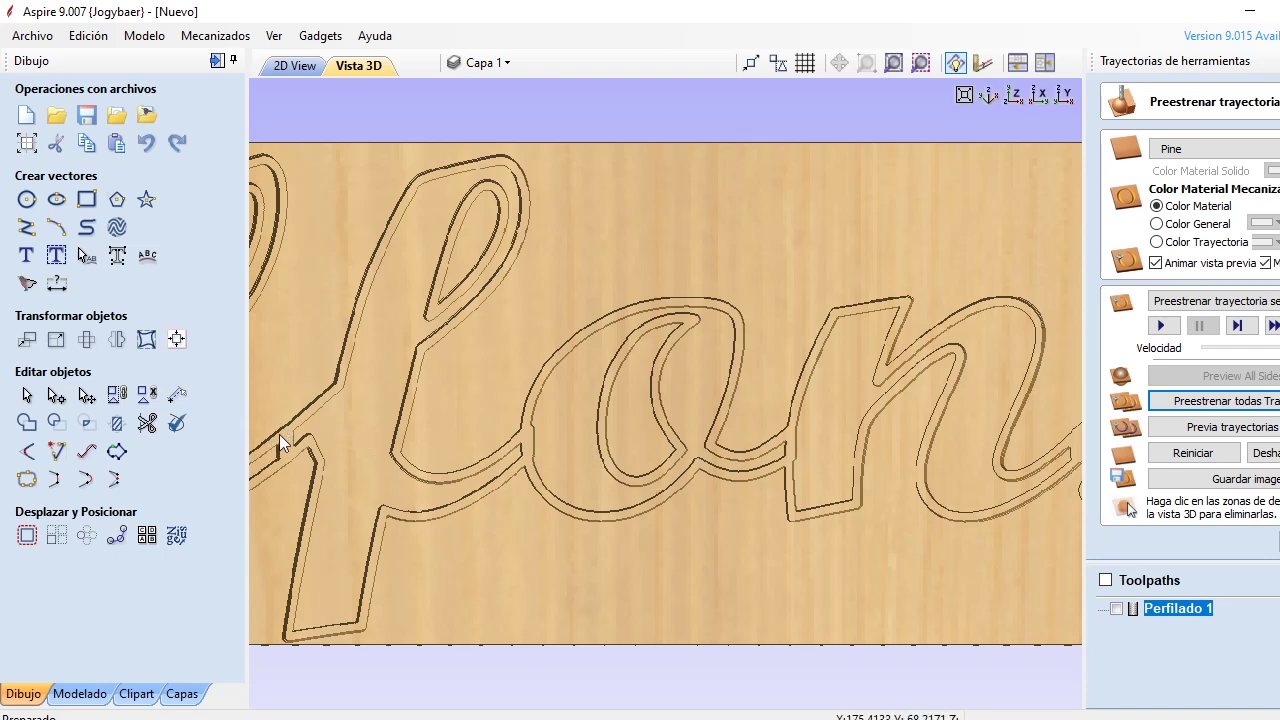
# Return to the 2D drawing and delete the Perfilado 1 toolpath.
pyautogui.moveTo(271, 438); pyautogui.dragTo(554, 436, button='middle')
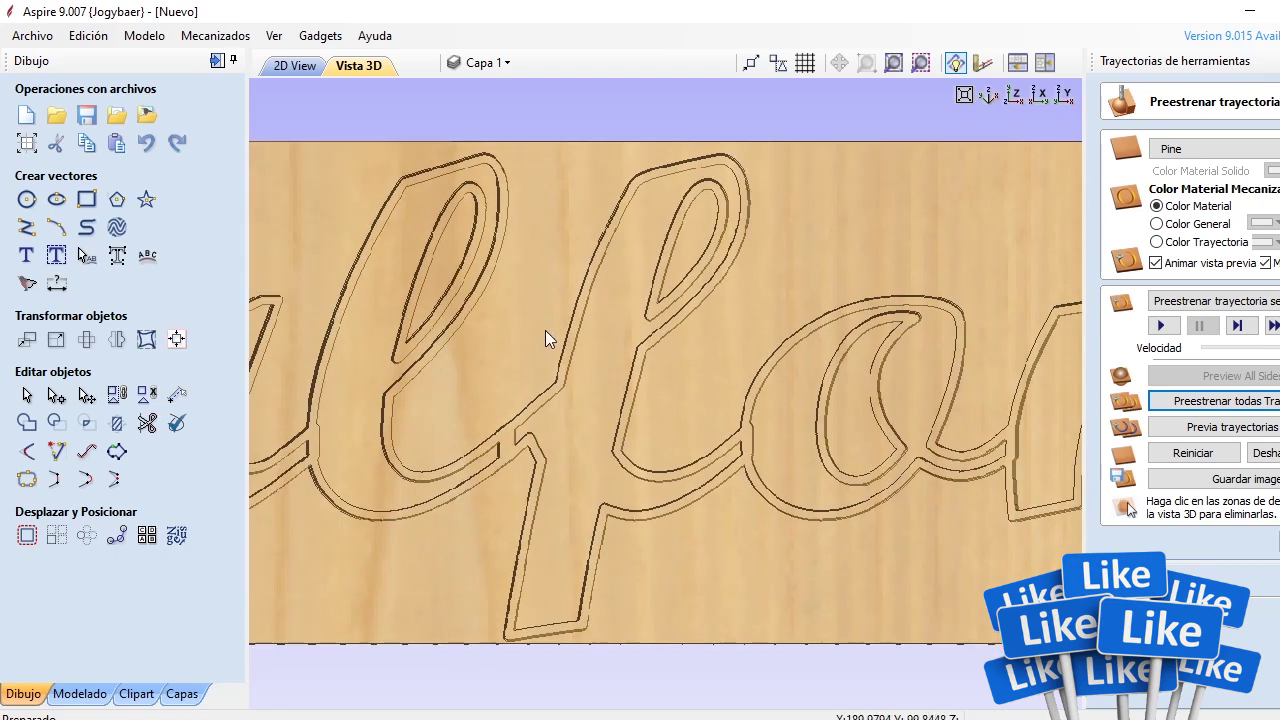
pyautogui.scroll(-4, 545, 330)
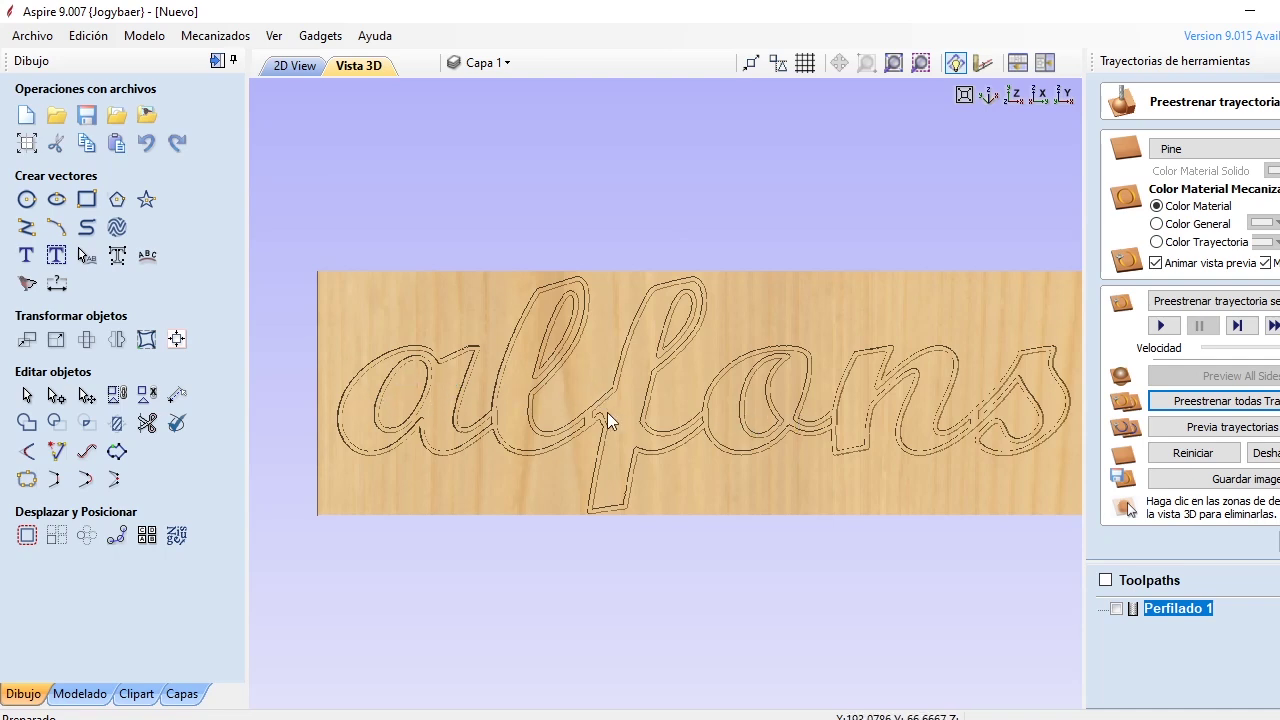
pyautogui.moveTo(788, 460); pyautogui.dragTo(717, 466)
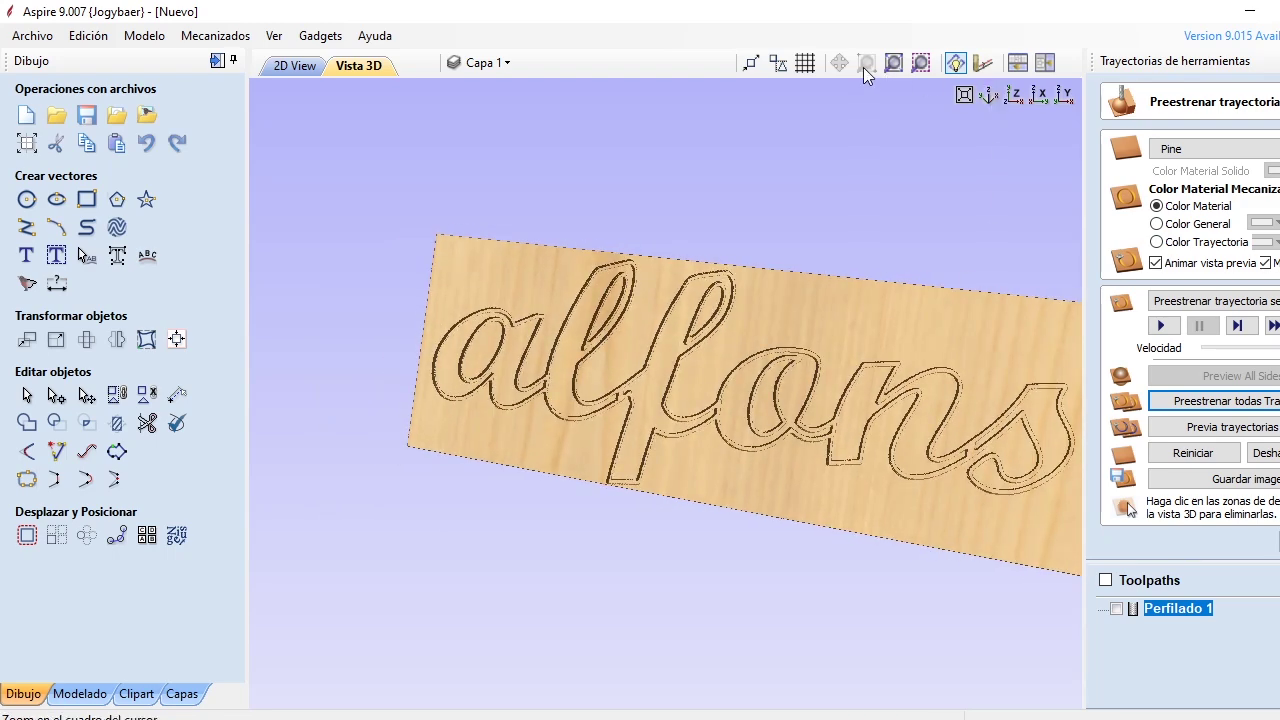
pyautogui.scroll(-2, 837, 255)
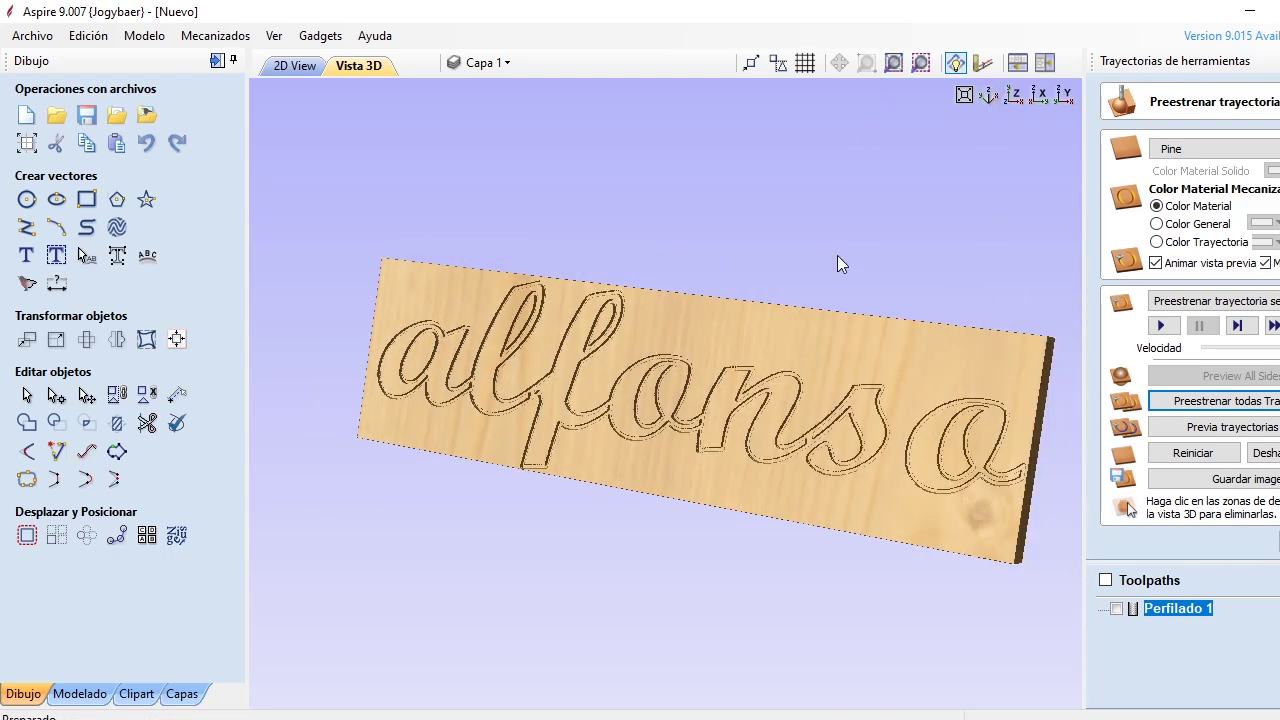
pyautogui.click(1016, 95)
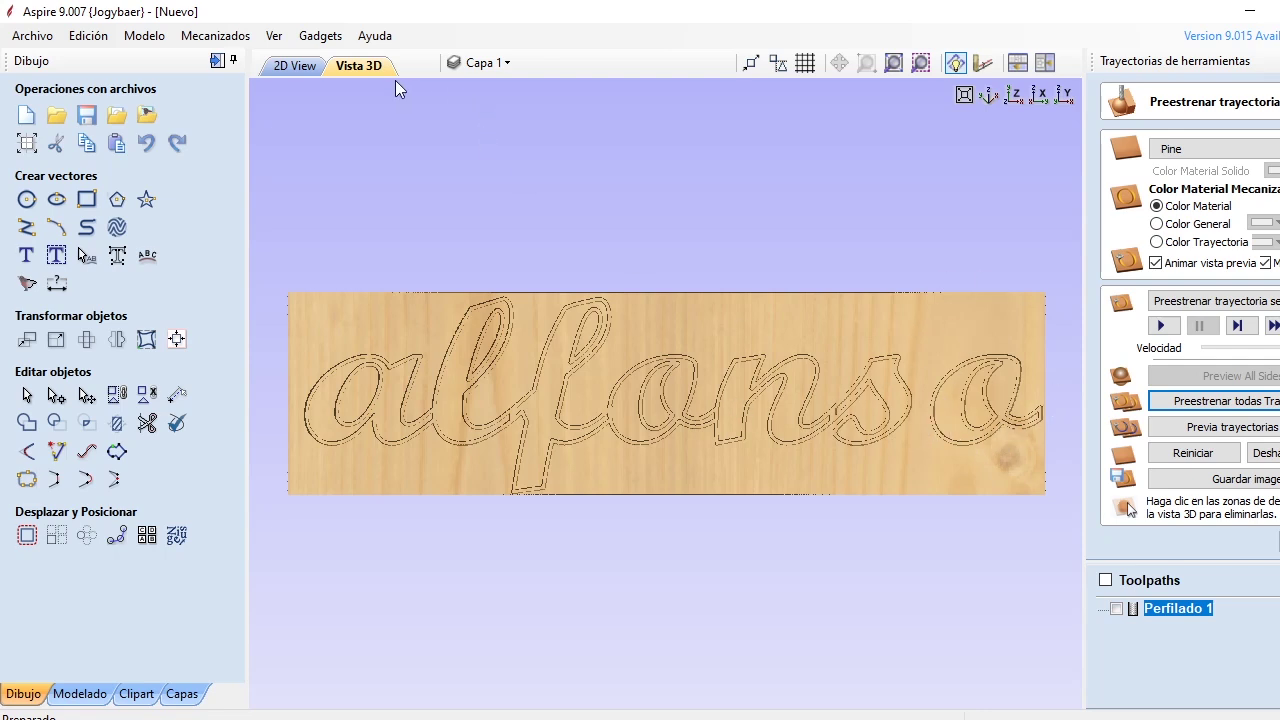
pyautogui.click(296, 66)
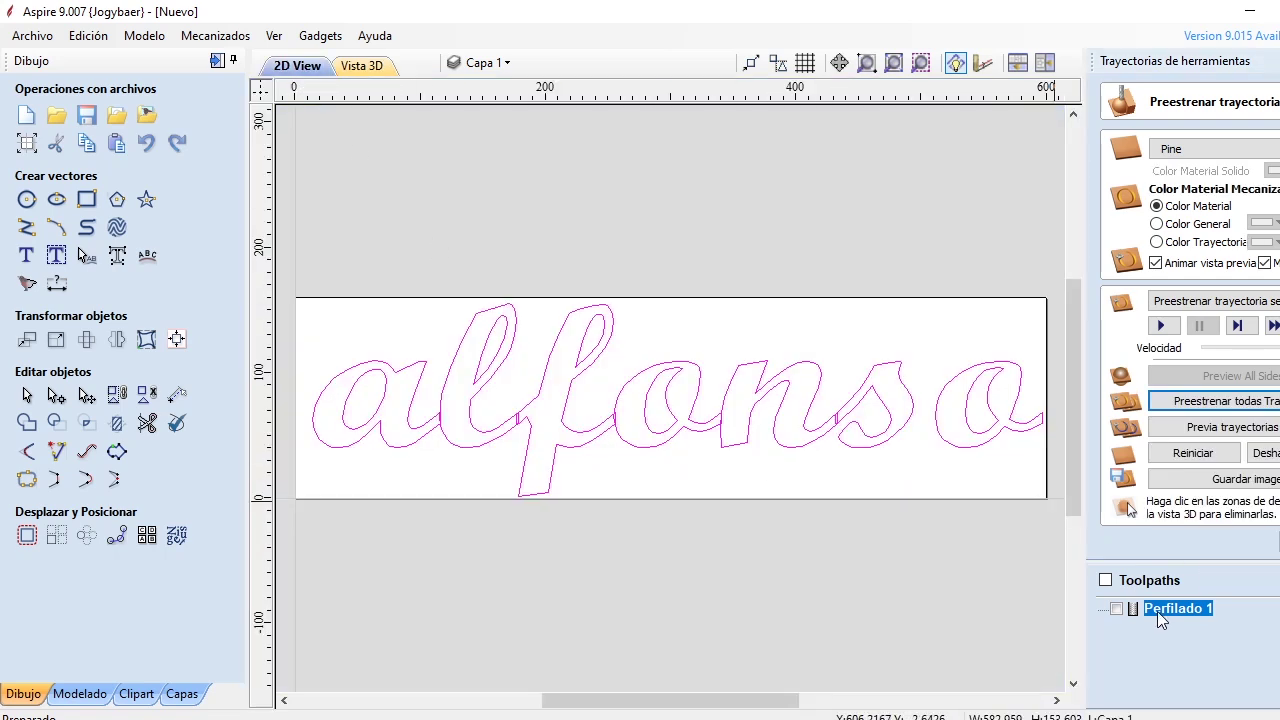
pyautogui.press('Delete')
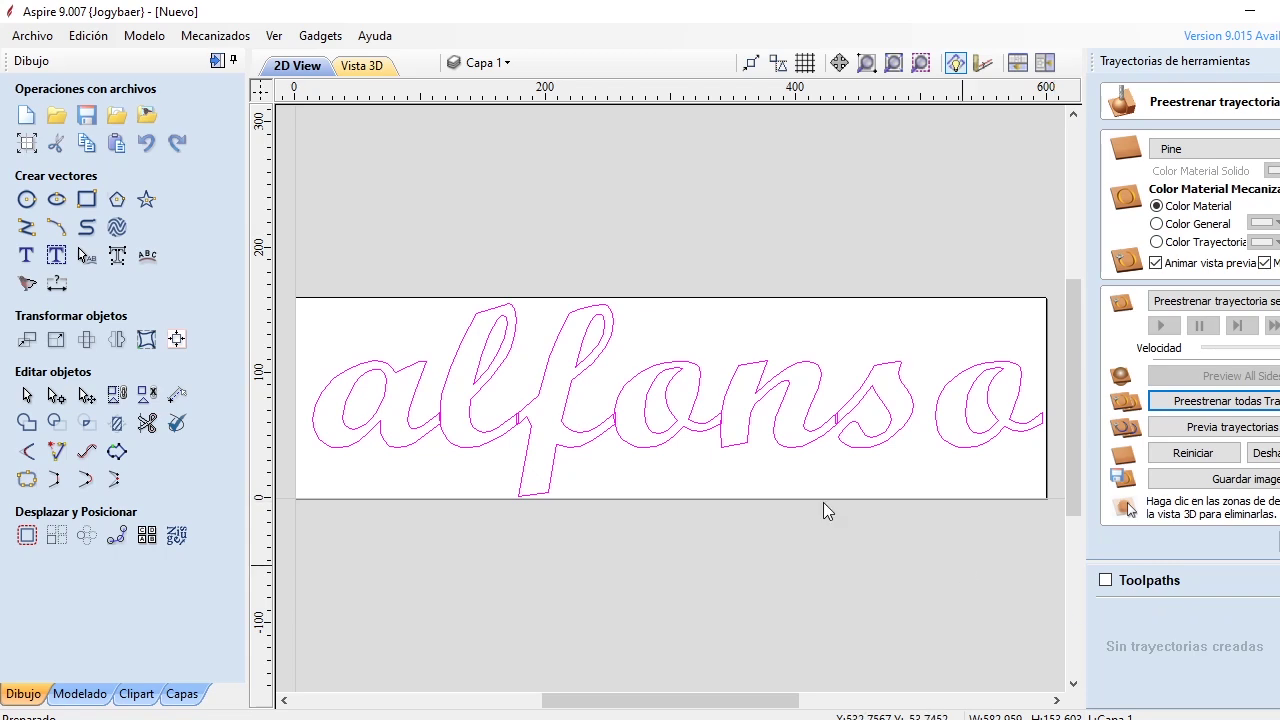
# Convert the selected name text into curves.
pyautogui.scroll(2, 546, 400)
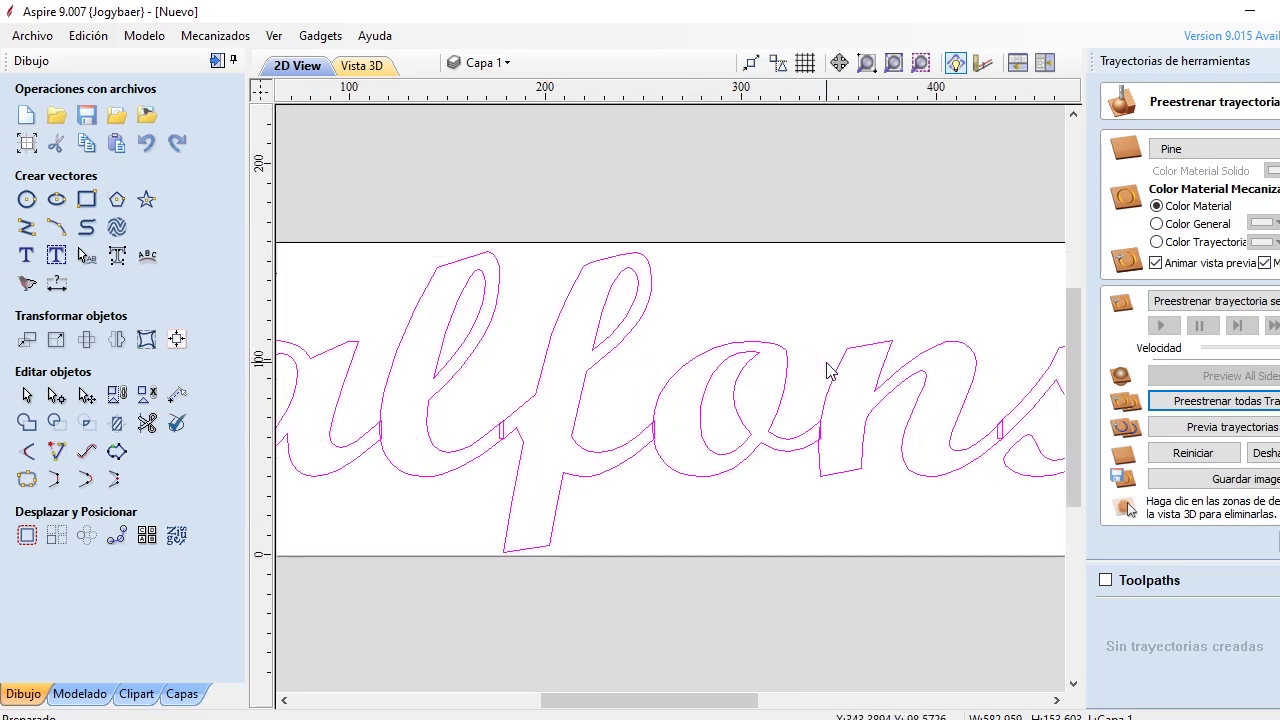
pyautogui.moveTo(614, 710); pyautogui.dragTo(575, 706)
pyautogui.scroll(1, 533, 422)
pyautogui.scroll(2, 533, 422)
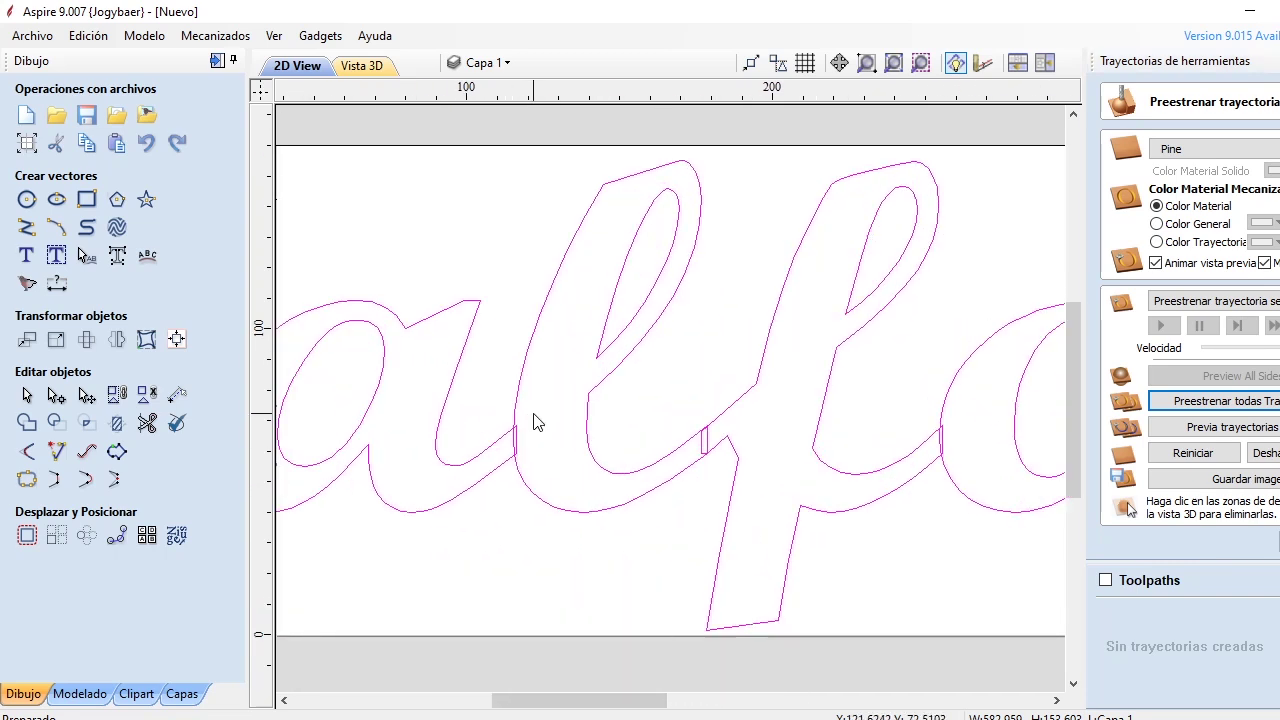
pyautogui.rightClick(507, 467)
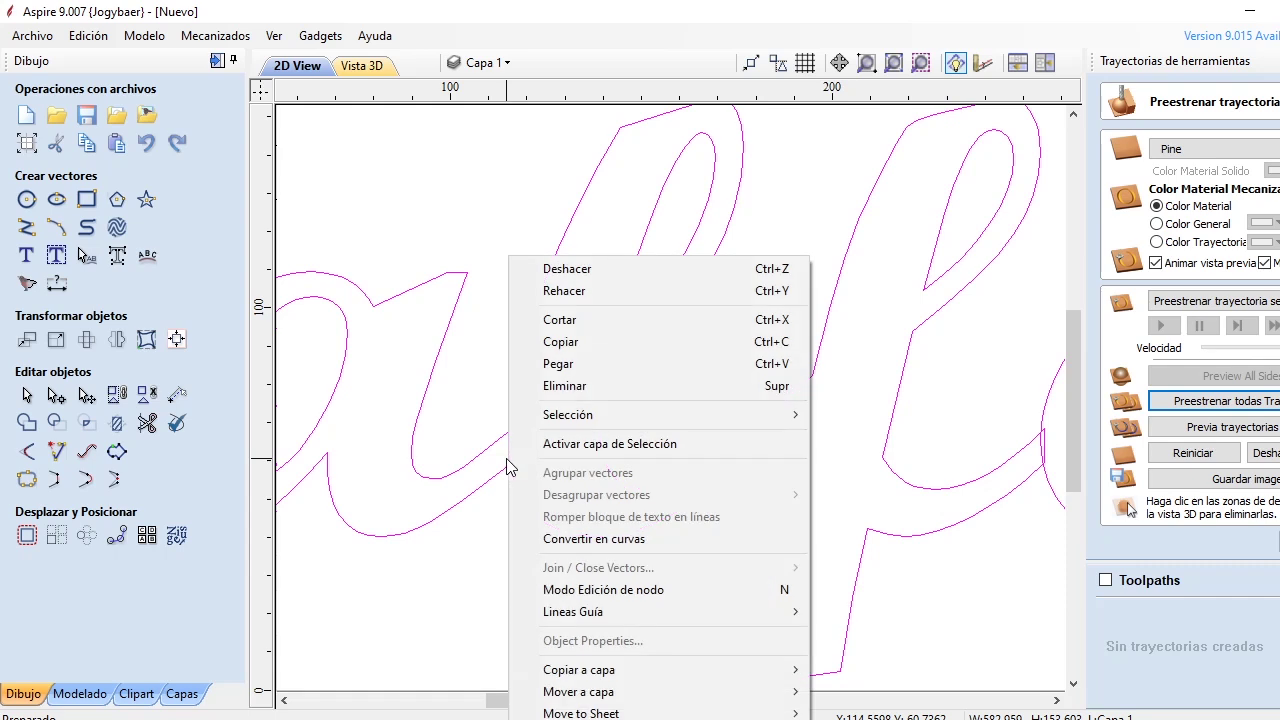
pyautogui.click(573, 541)
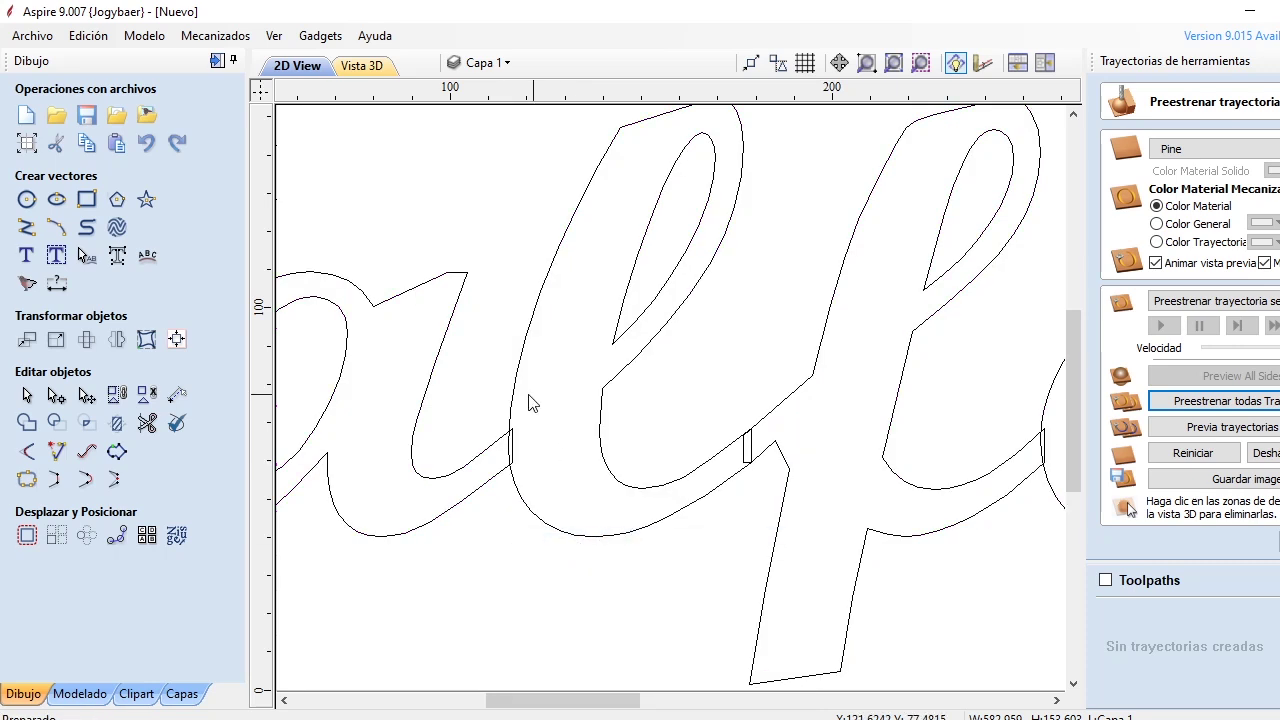
pyautogui.click(148, 430)
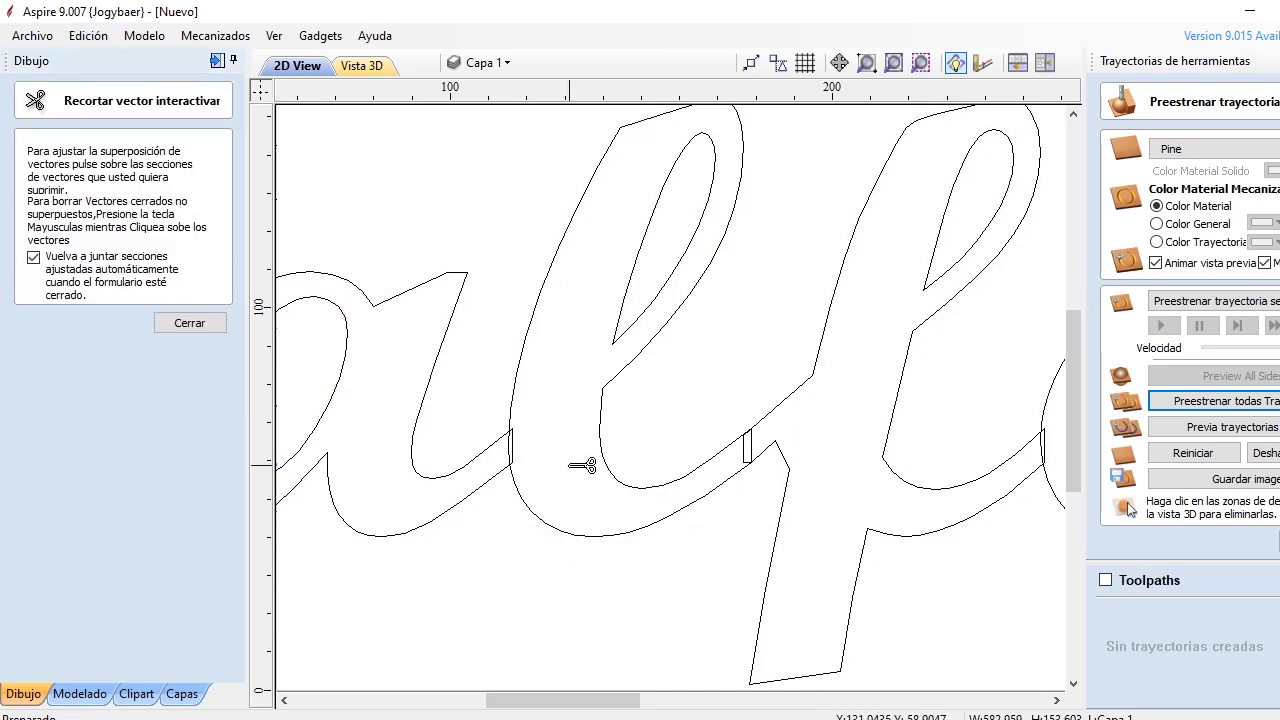
pyautogui.click(204, 325)
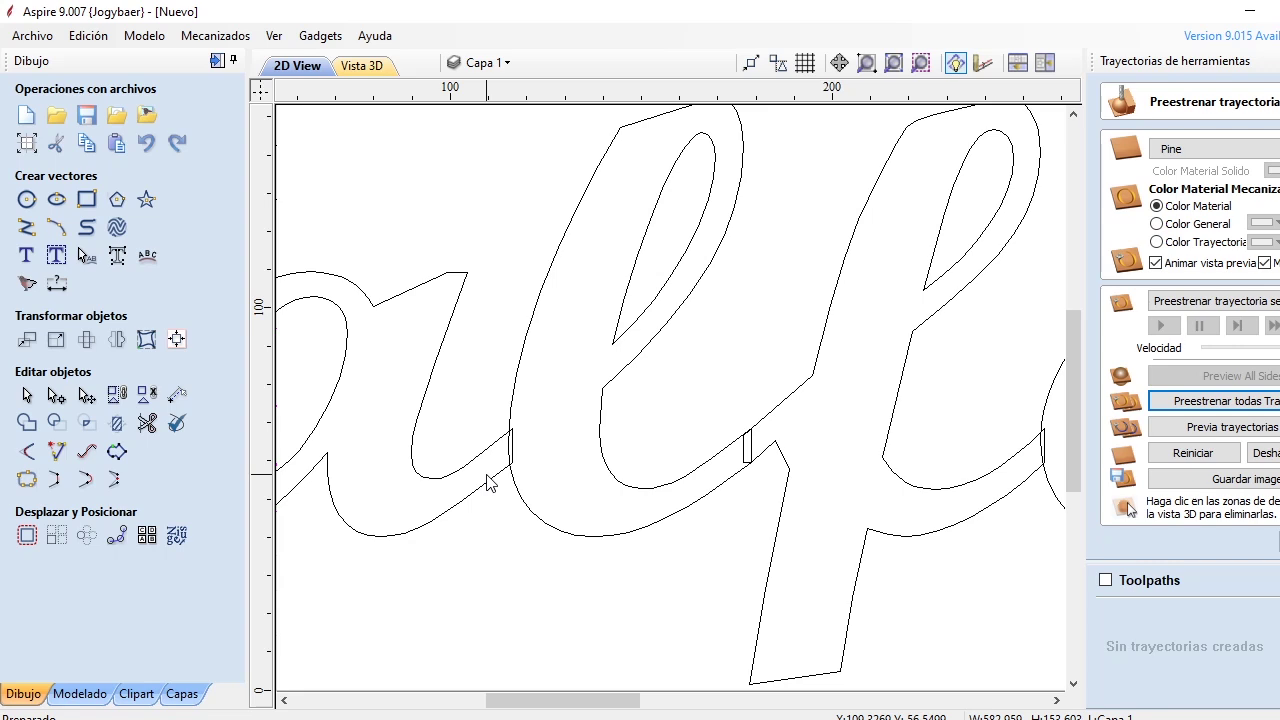
pyautogui.click(147, 423)
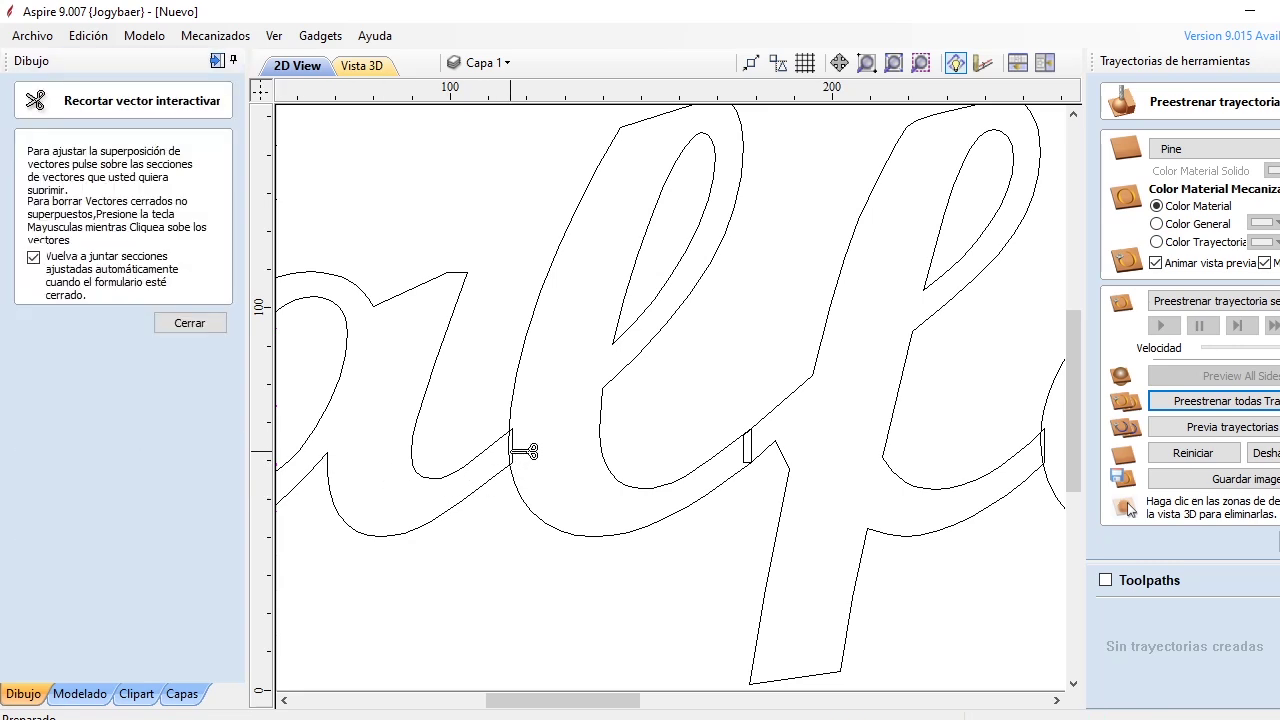
pyautogui.click(190, 323)
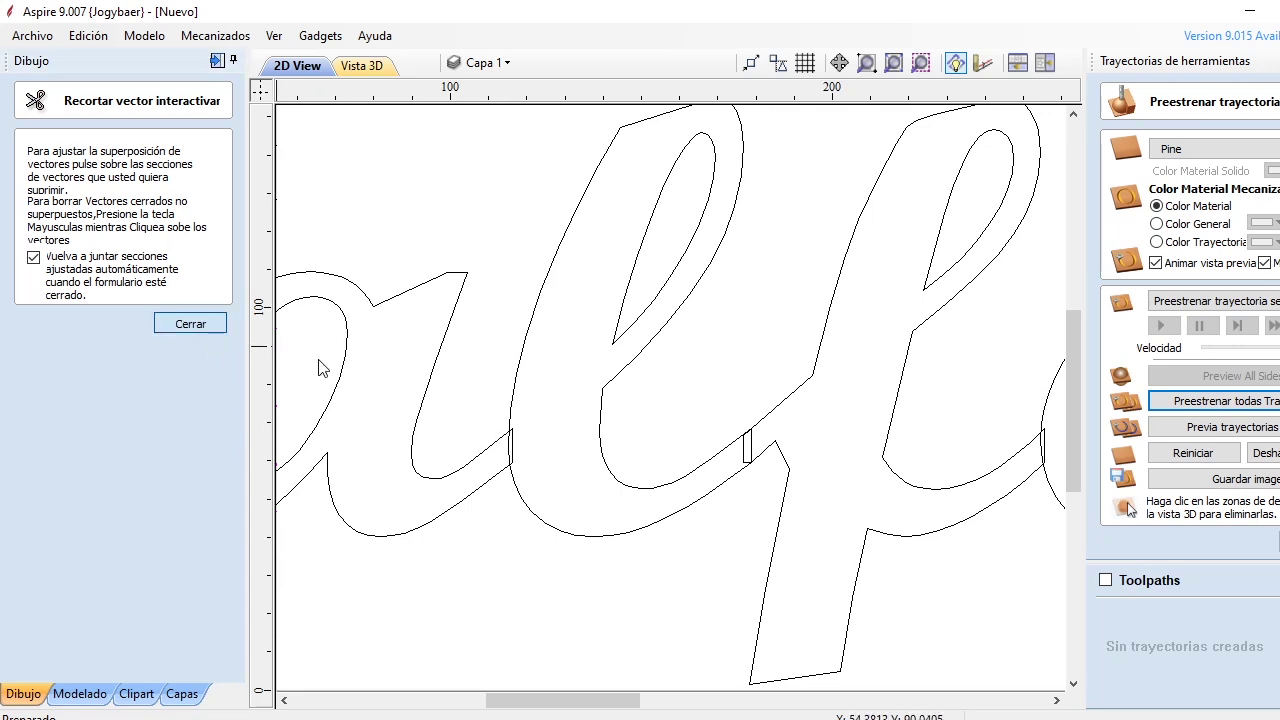
# Reselect the whole name and apply the conversion to curves again.
pyautogui.click(512, 446)
pyautogui.rightClick(513, 447)
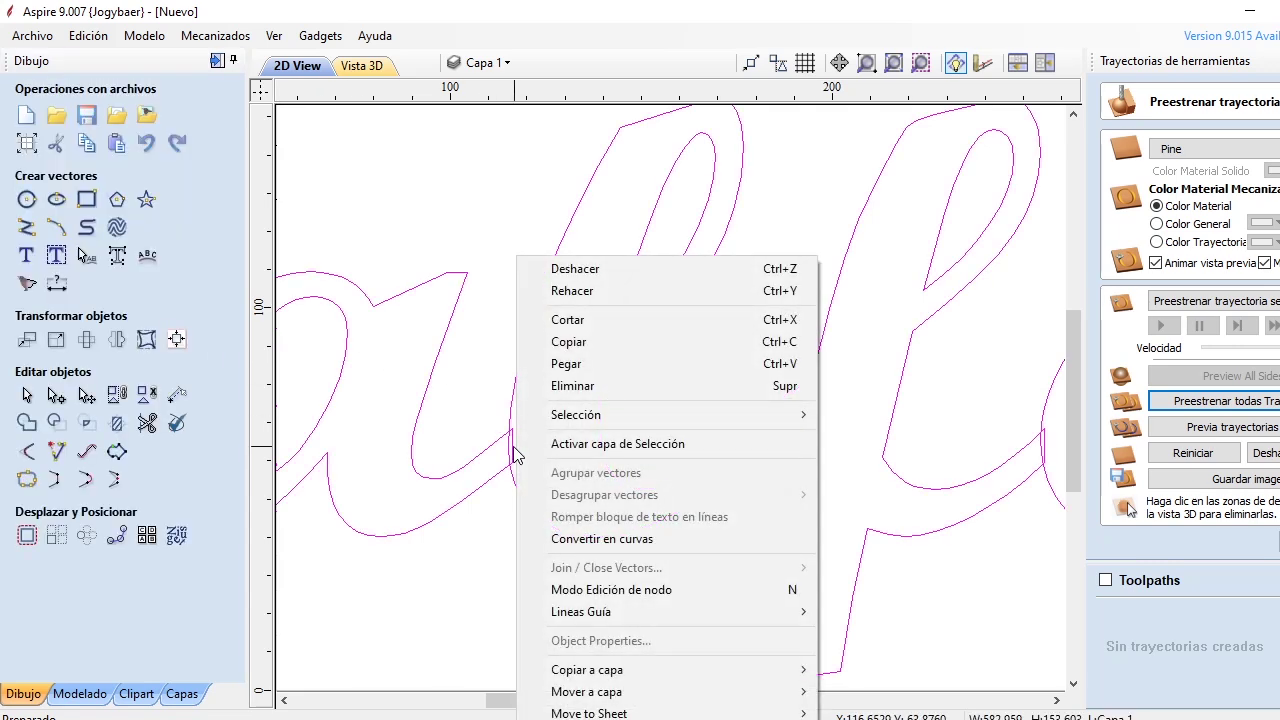
pyautogui.click(597, 540)
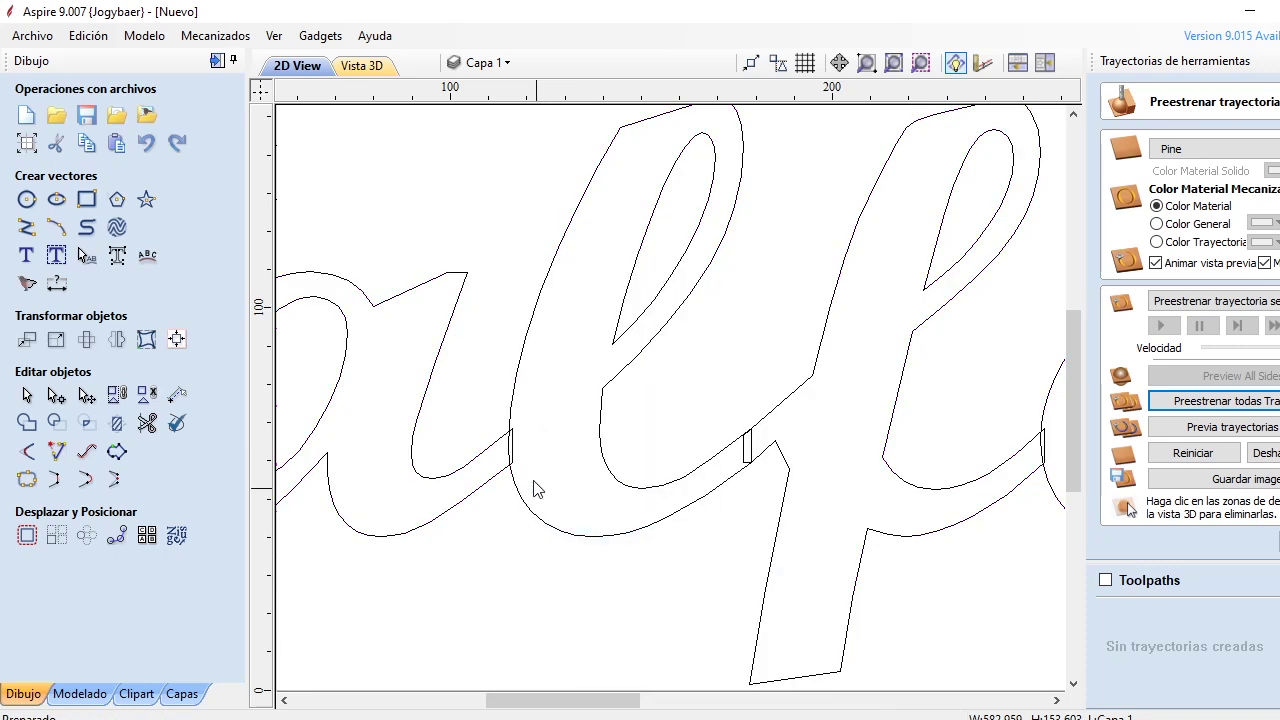
# Use interactive vector trimming to remove the overlapping segments where the letters a and l meet.
pyautogui.click(147, 423)
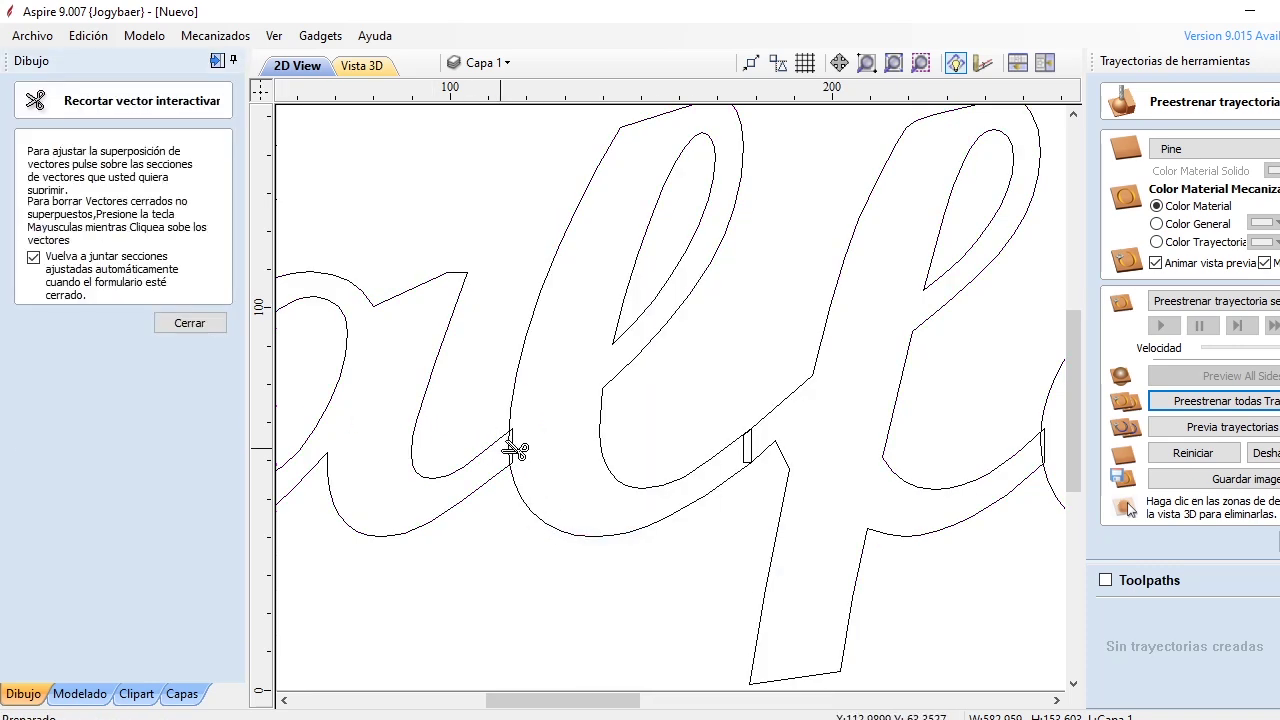
pyautogui.scroll(4, 514, 450)
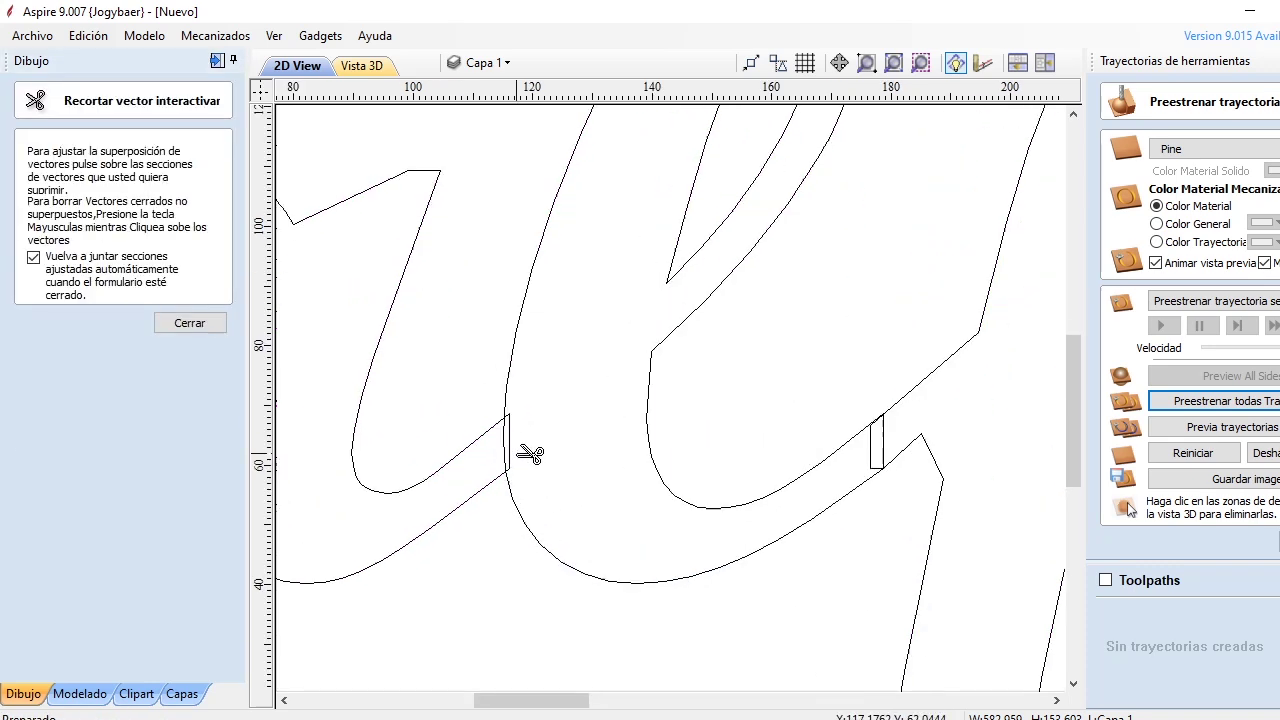
pyautogui.scroll(2, 517, 450)
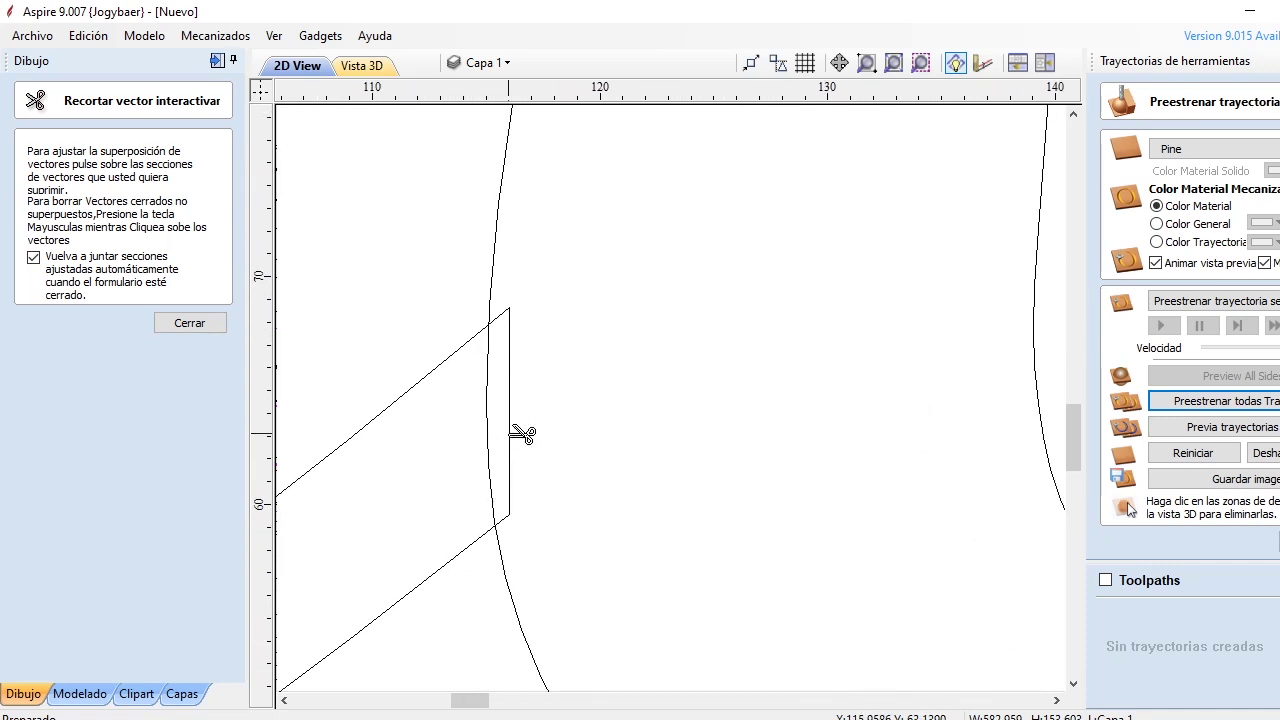
pyautogui.click(511, 433)
pyautogui.scroll(-5, 751, 497)
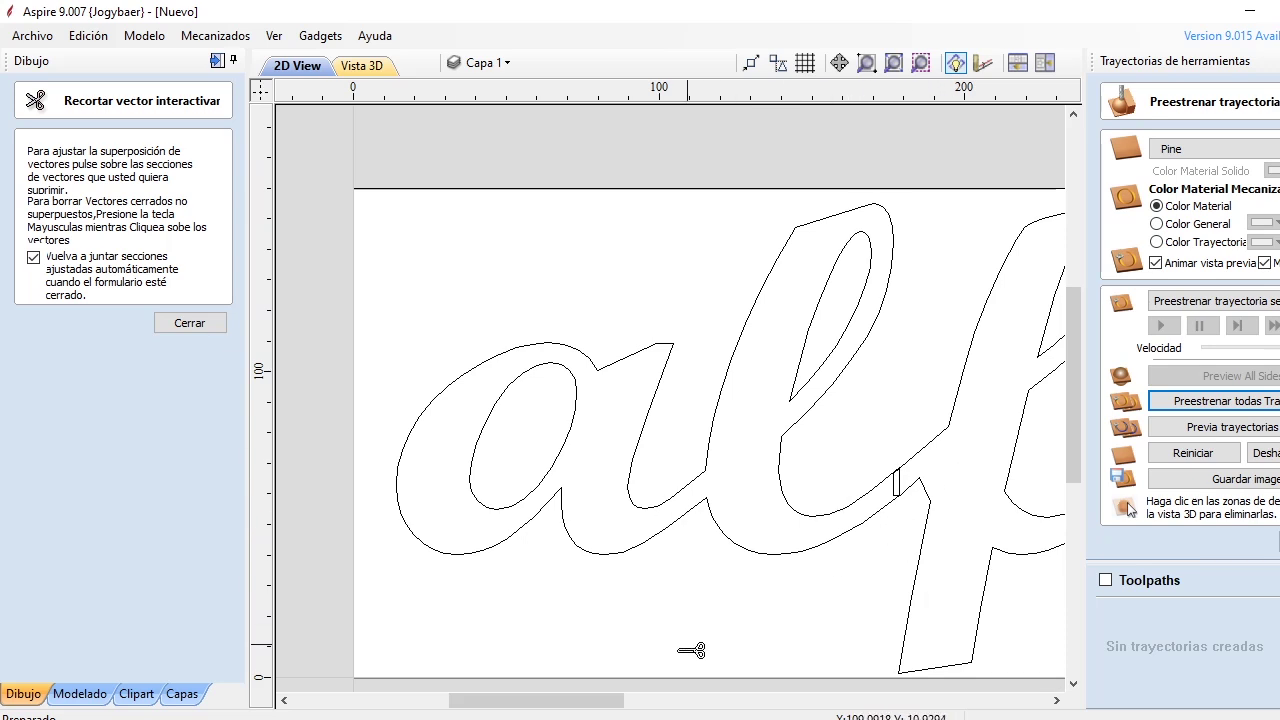
# Trim away both vertical overlap segments at the joint between the letters l and f.
pyautogui.moveTo(595, 712); pyautogui.dragTo(667, 712)
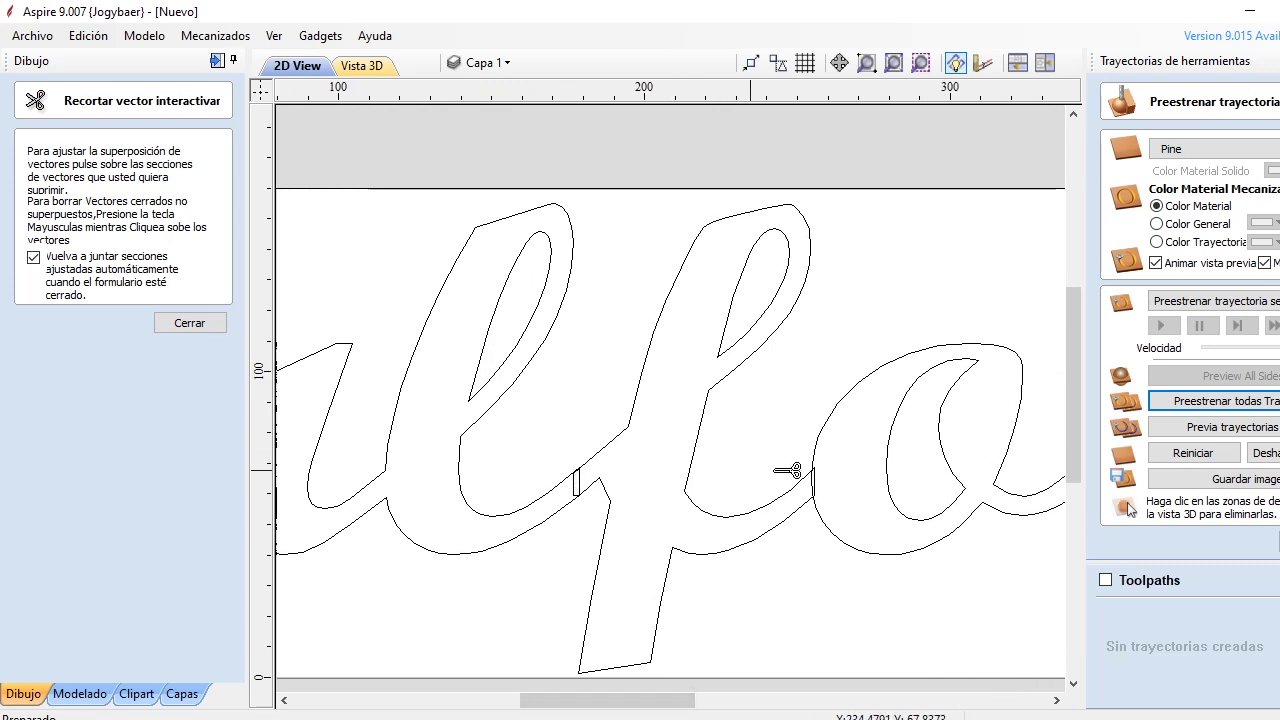
pyautogui.scroll(4, 605, 478)
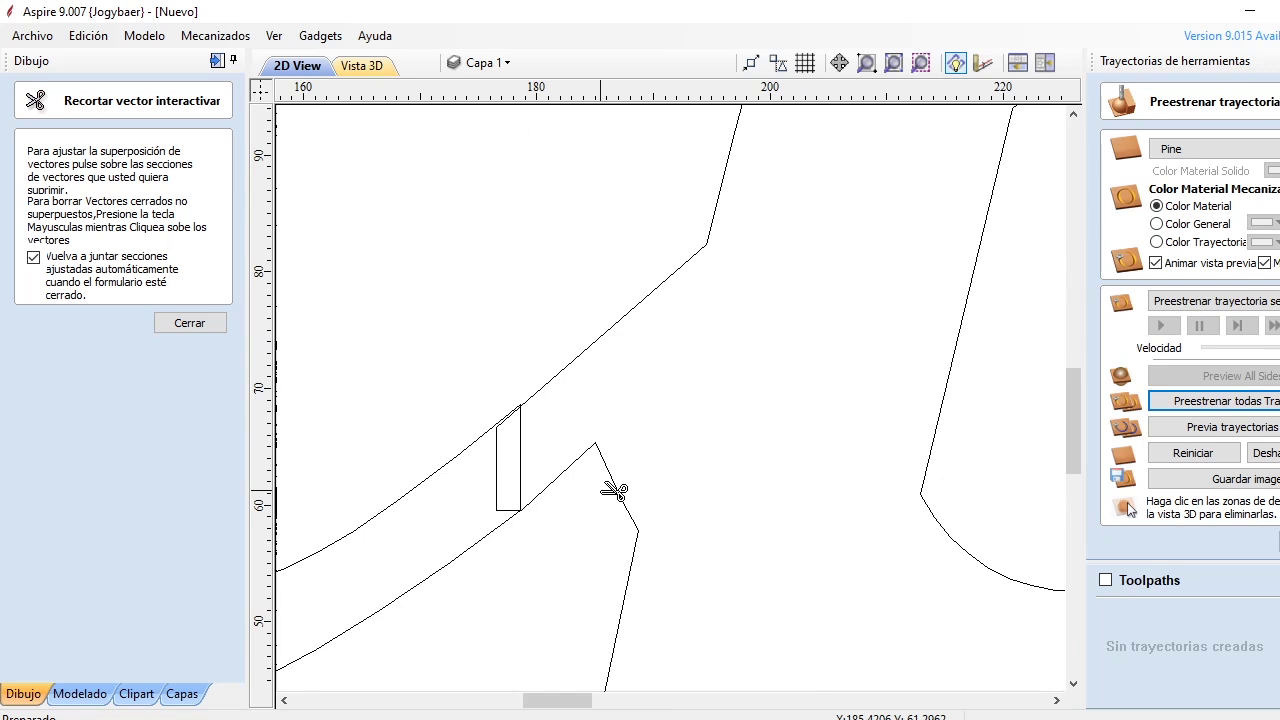
pyautogui.scroll(1, 613, 491)
pyautogui.scroll(1, 503, 433)
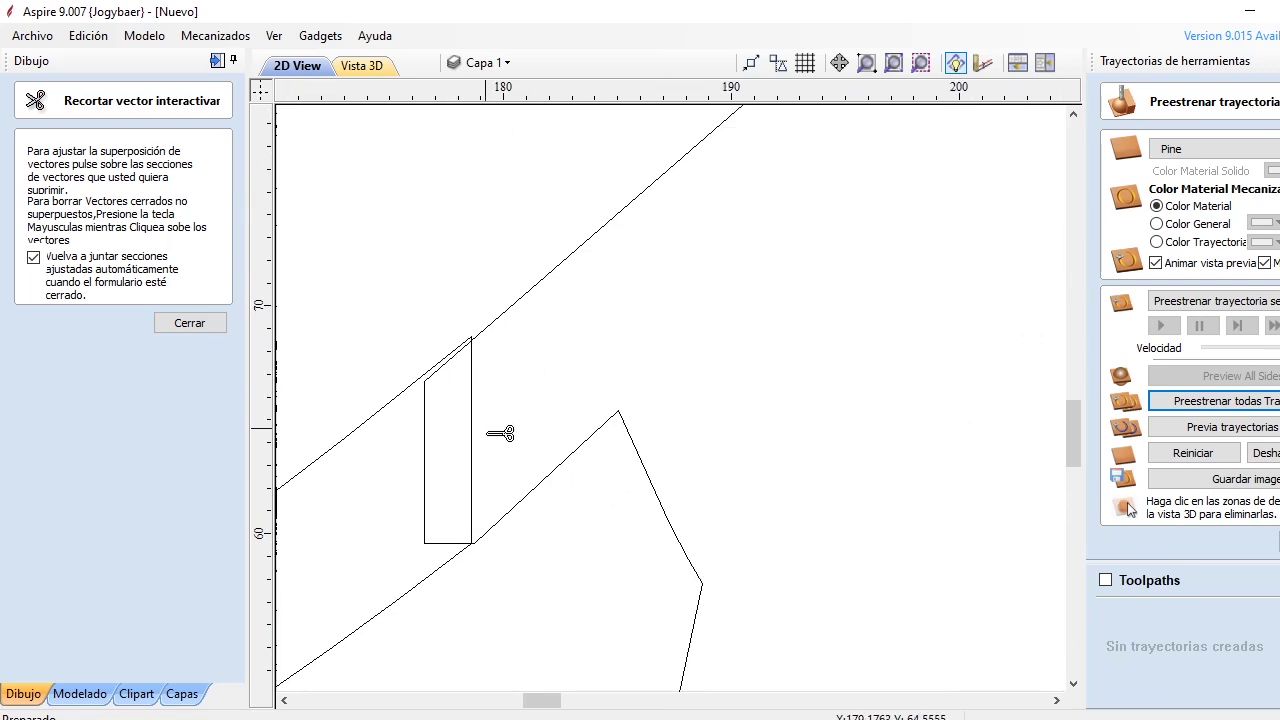
pyautogui.click(474, 506)
pyautogui.click(425, 504)
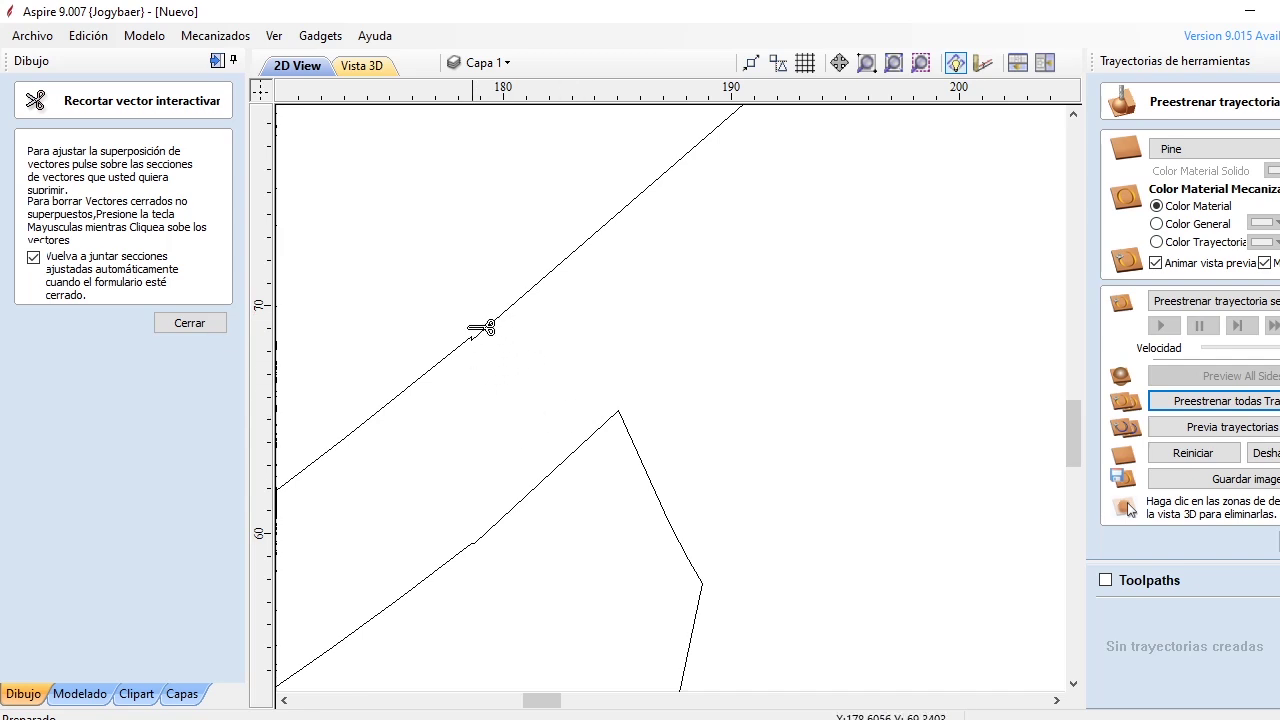
# Trim the overlapping end of the letter f where it joins the first o.
pyautogui.scroll(-3, 466, 357)
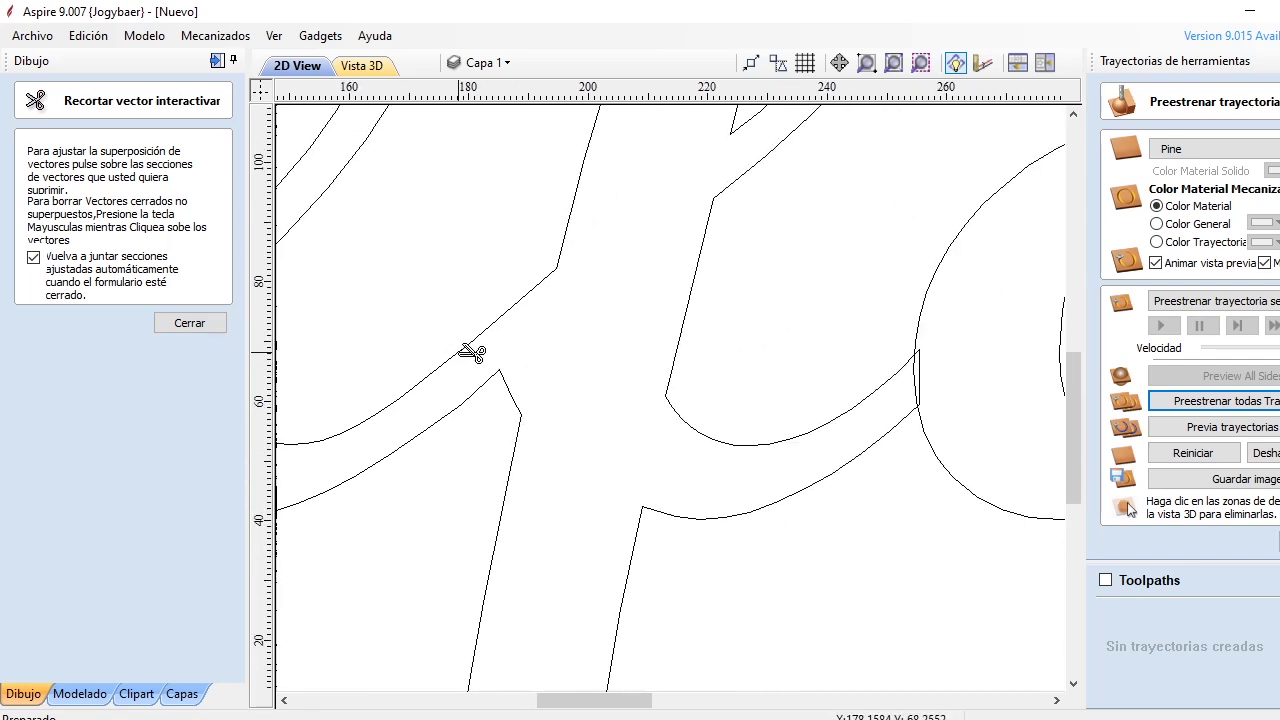
pyautogui.scroll(-1, 540, 354)
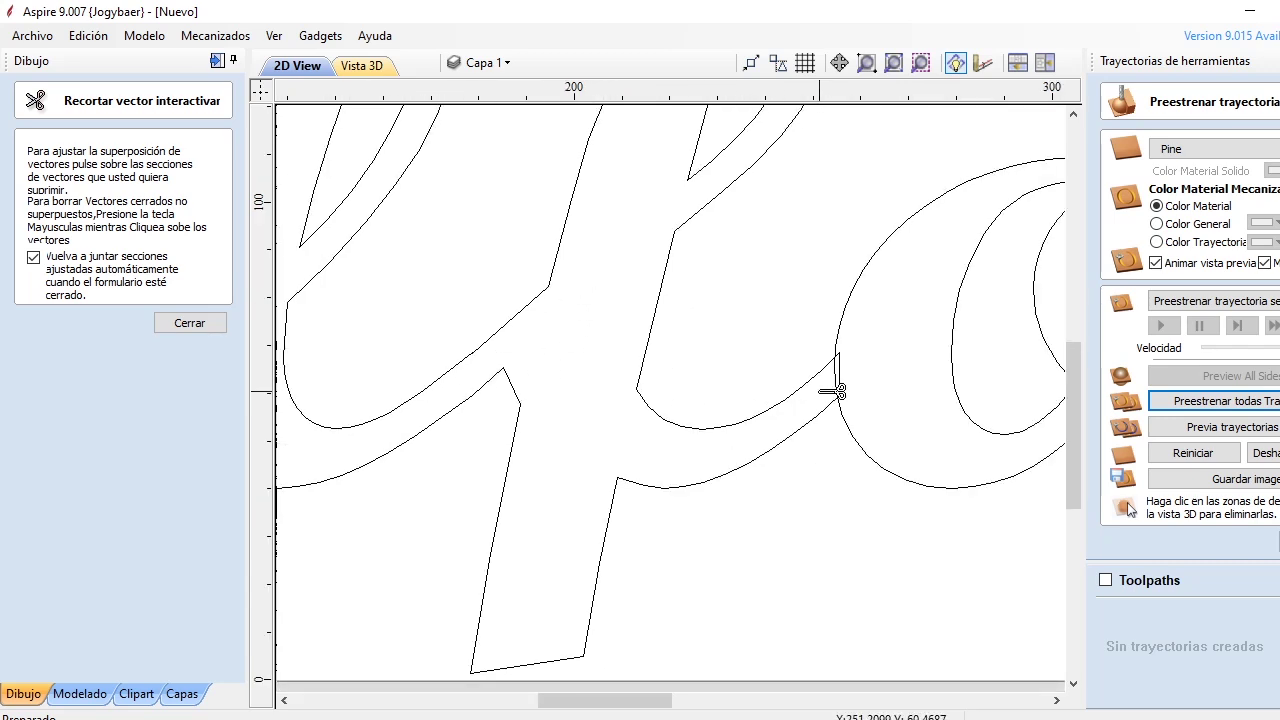
pyautogui.scroll(3, 838, 392)
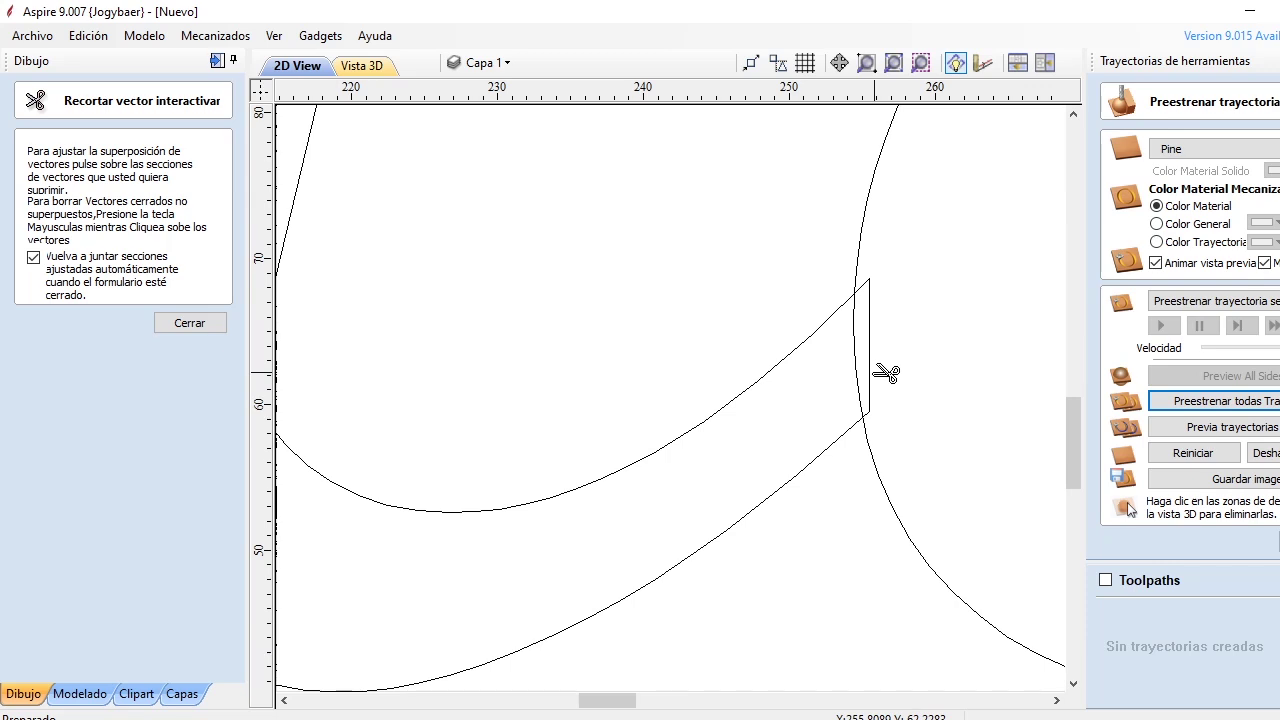
pyautogui.click(872, 371)
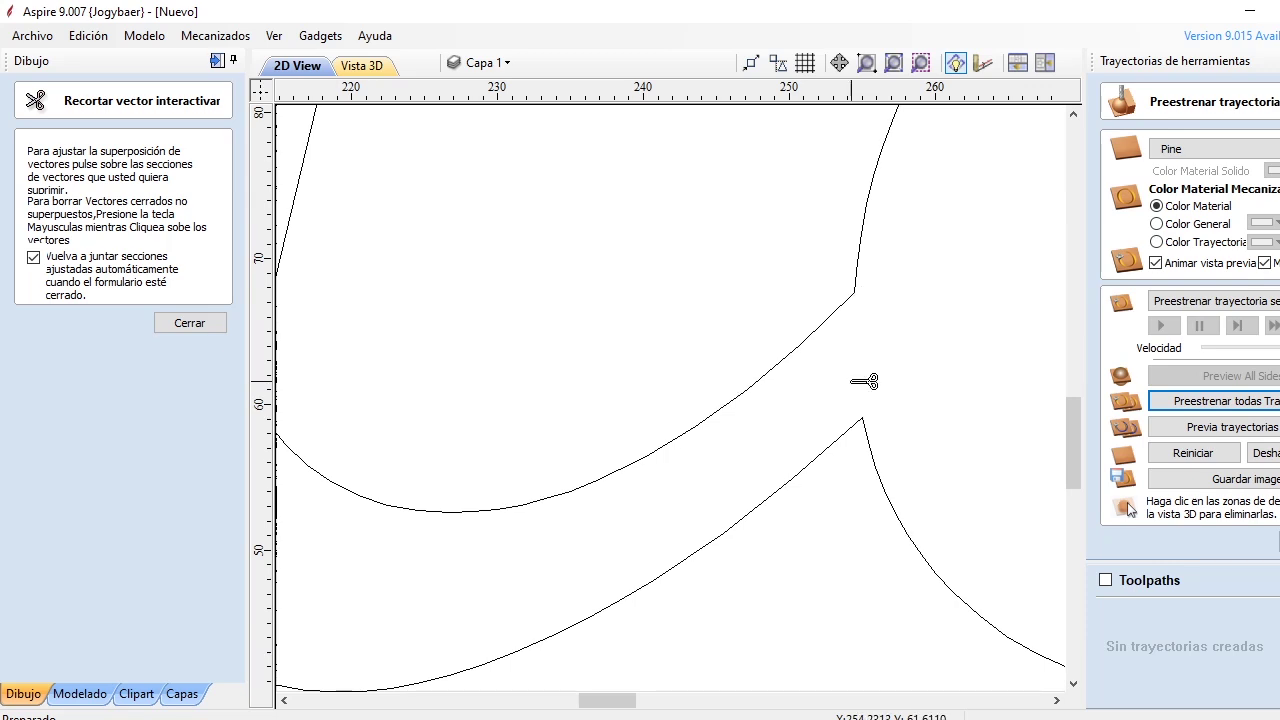
# Trim away both vertical overlap segments at the joint between the letters n and s, and finish trimming.
pyautogui.scroll(-6, 864, 381)
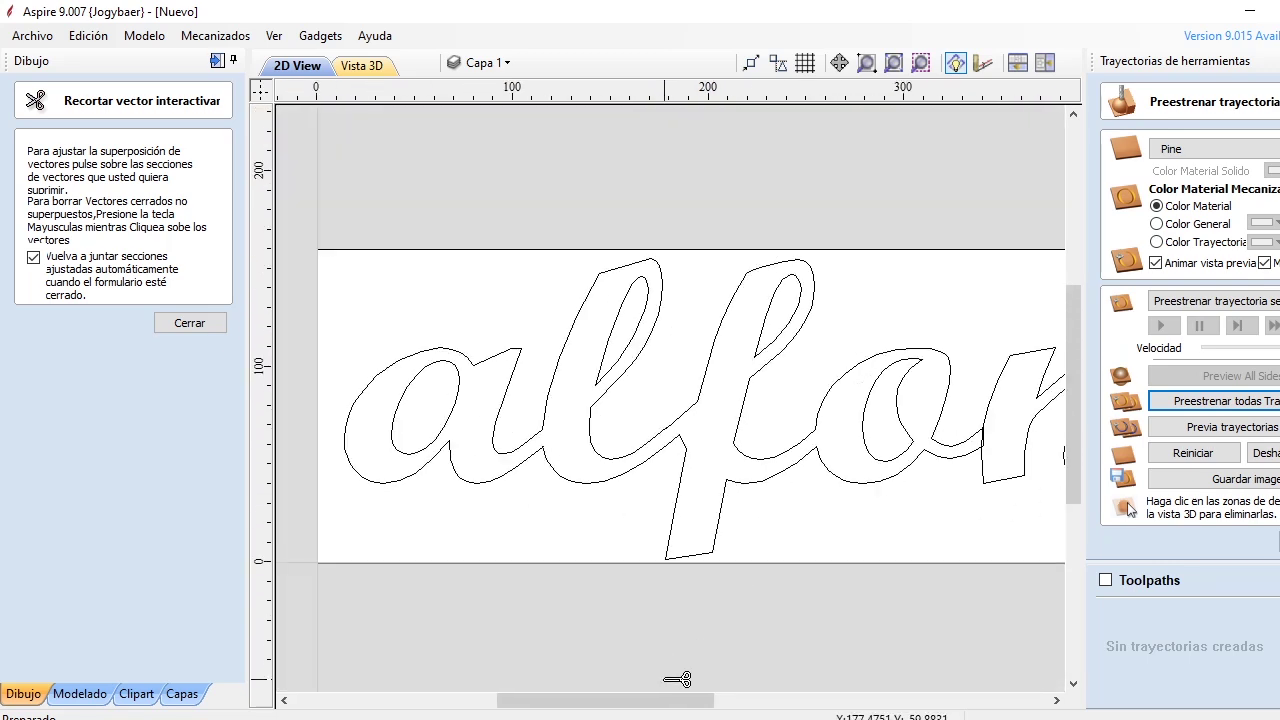
pyautogui.moveTo(651, 709); pyautogui.dragTo(774, 708)
pyautogui.scroll(3, 737, 486)
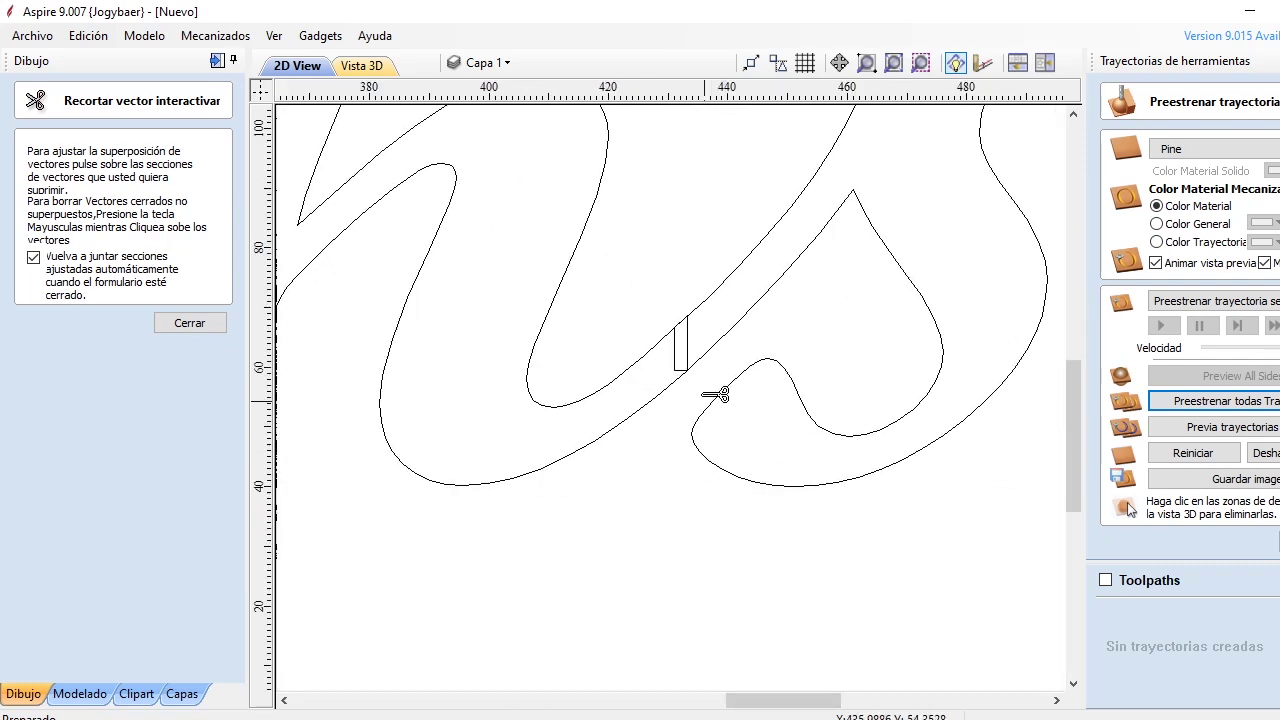
pyautogui.scroll(2, 695, 352)
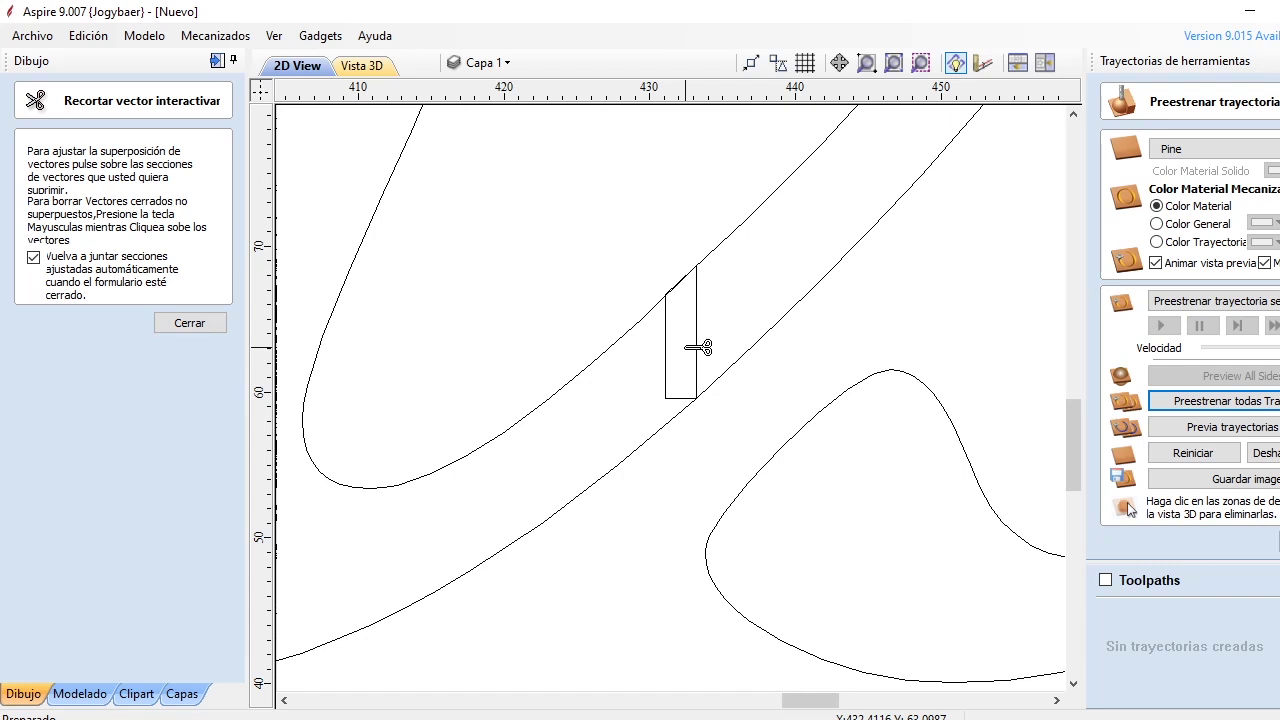
pyautogui.click(698, 345)
pyautogui.click(668, 362)
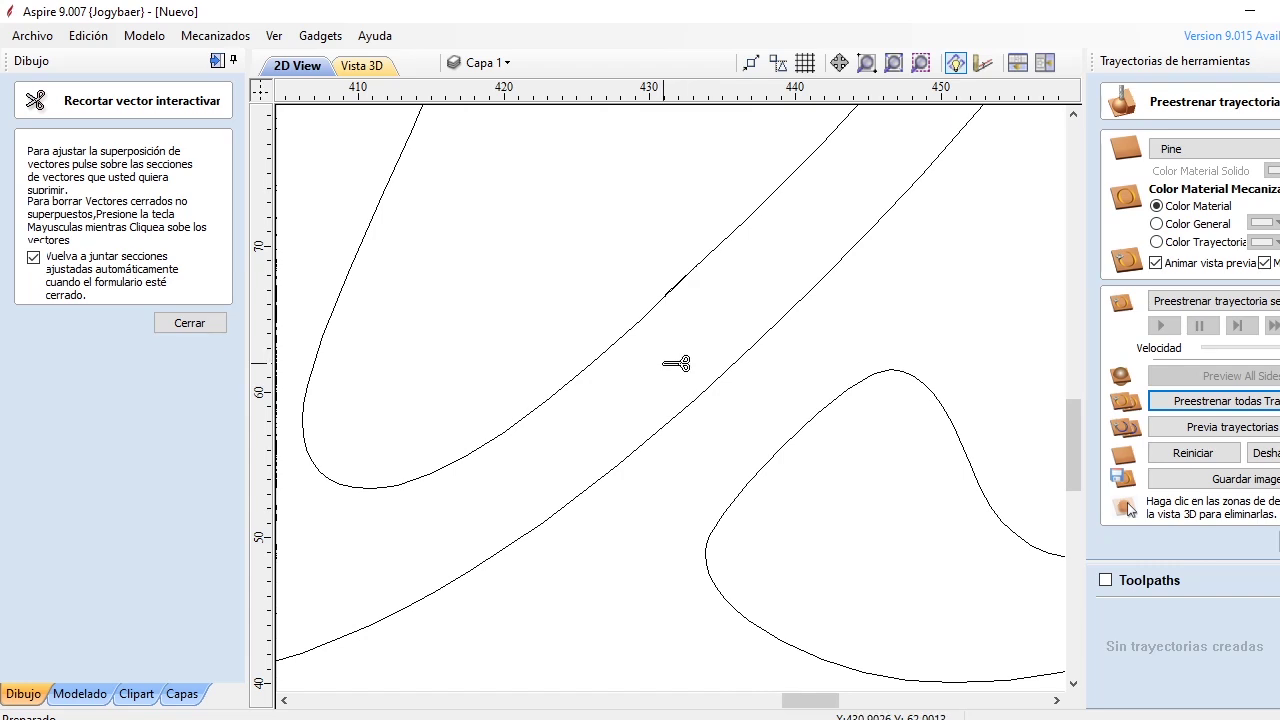
pyautogui.scroll(2, 692, 338)
pyautogui.scroll(1, 690, 291)
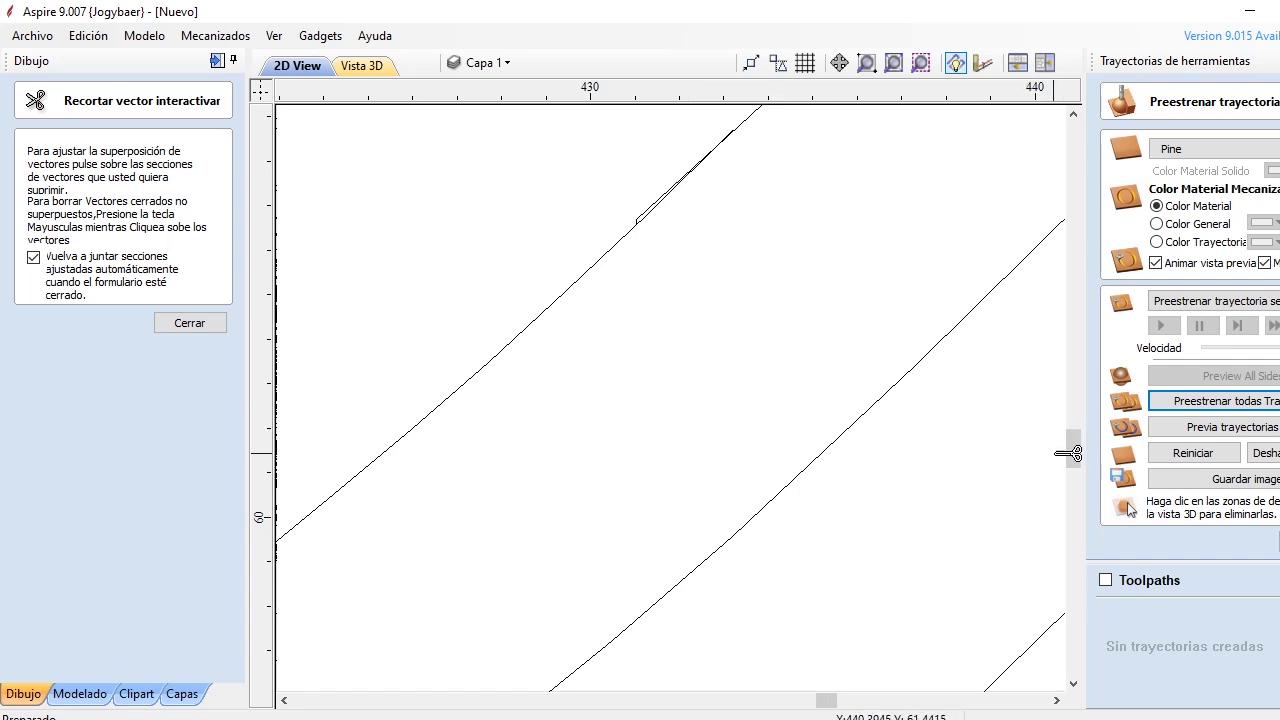
pyautogui.click(183, 325)
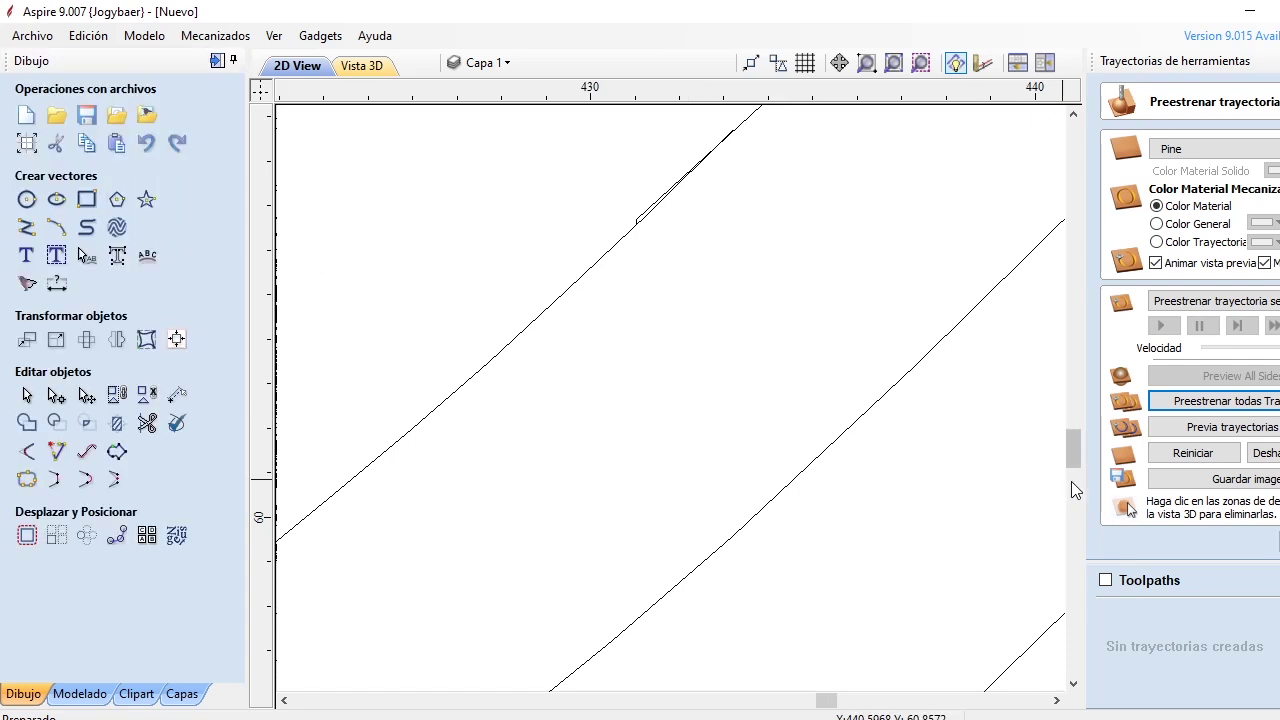
# Examine the upper edge of the joint between the letters n and s for leftover overlapping segments.
pyautogui.moveTo(1074, 458); pyautogui.dragTo(1080, 445)
pyautogui.scroll(5, 751, 446)
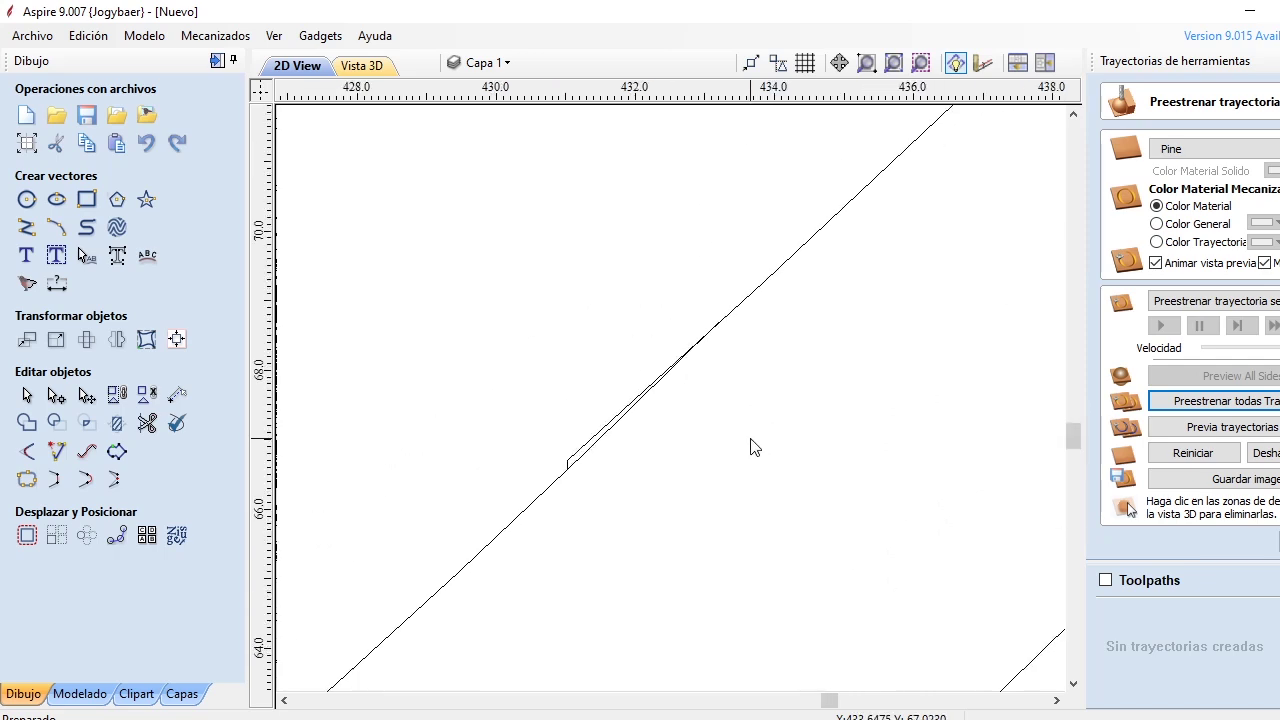
pyautogui.scroll(1, 730, 416)
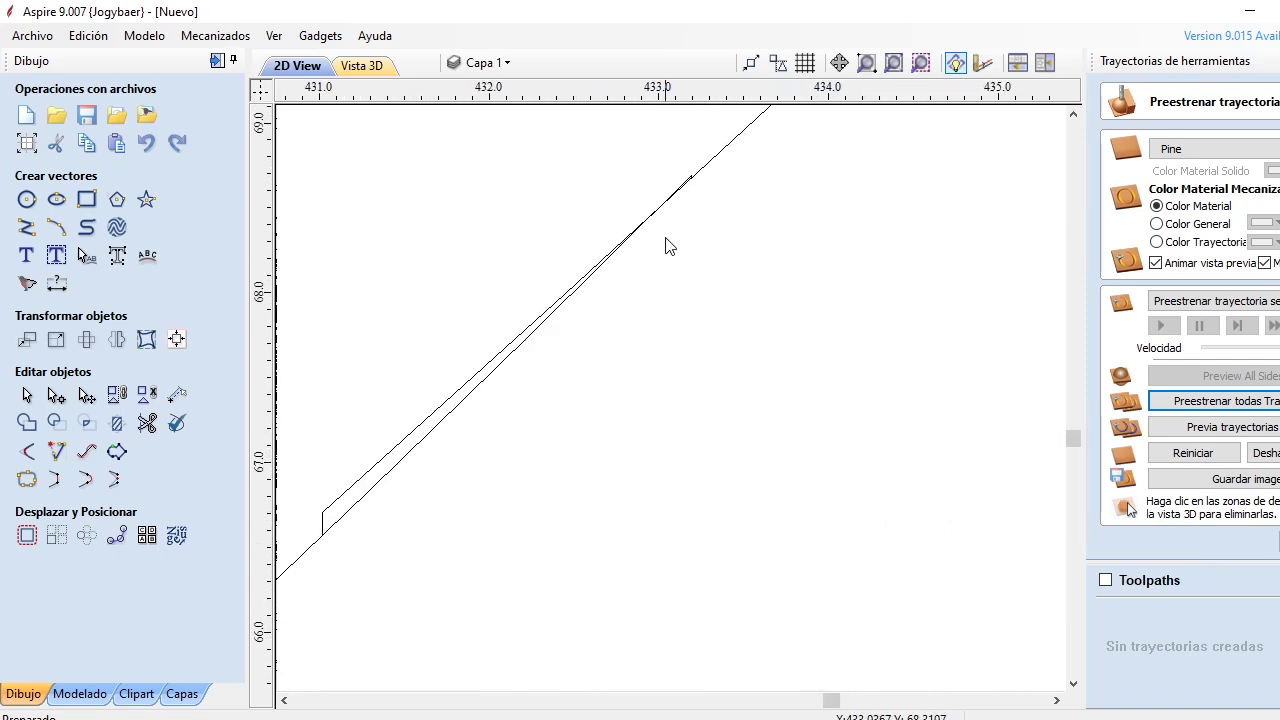
pyautogui.scroll(7, 668, 228)
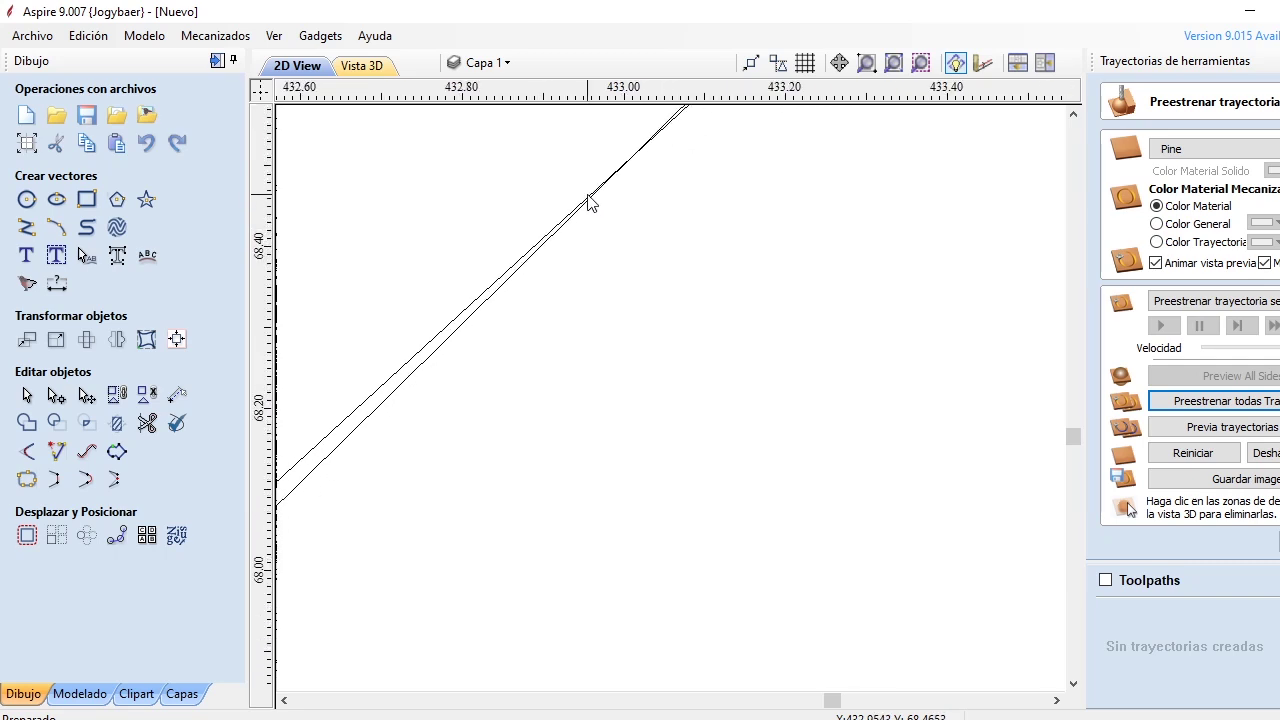
pyautogui.scroll(1, 580, 205)
pyautogui.scroll(1, 600, 214)
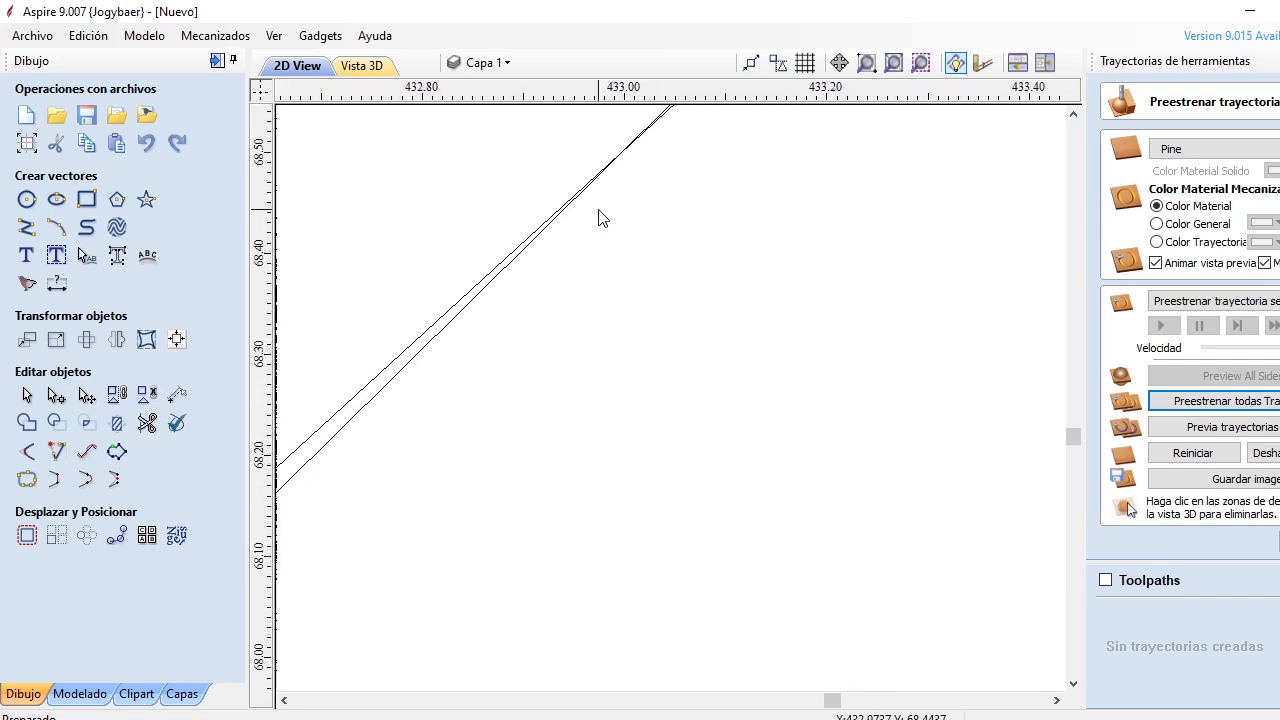
pyautogui.scroll(-5, 600, 216)
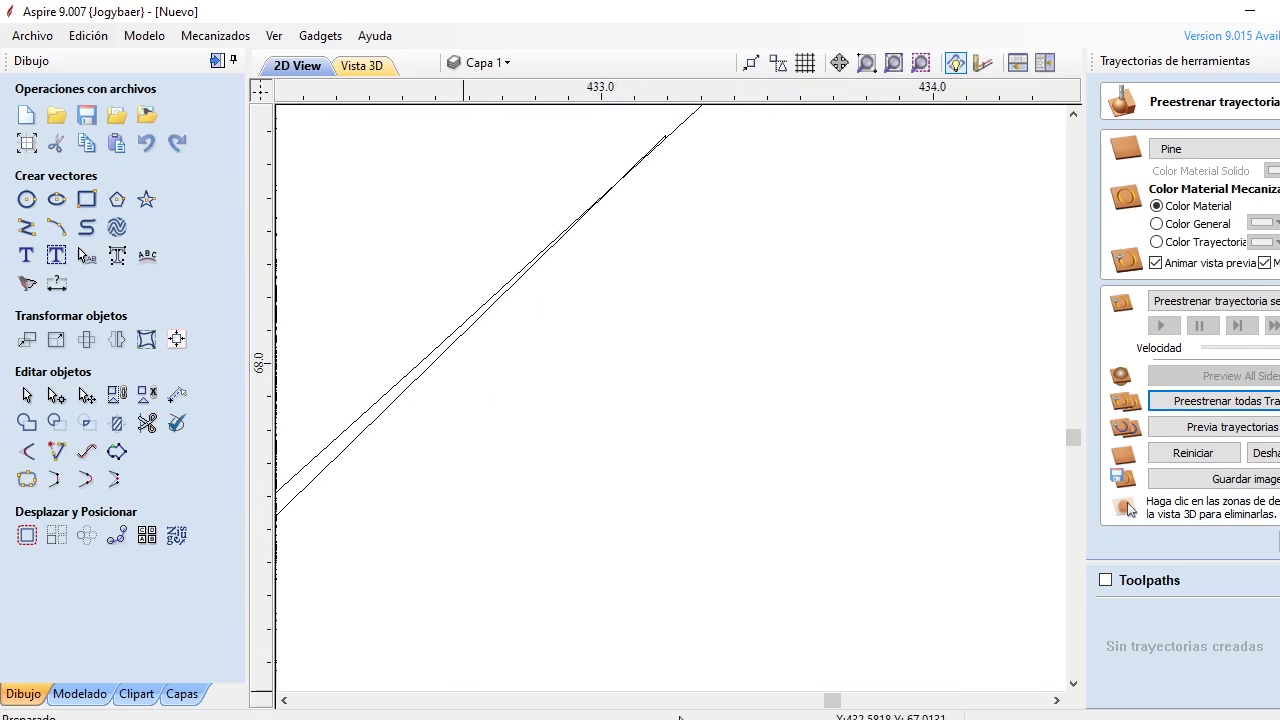
pyautogui.moveTo(828, 705); pyautogui.dragTo(808, 697)
pyautogui.scroll(-3, 791, 643)
pyautogui.scroll(-5, 754, 480)
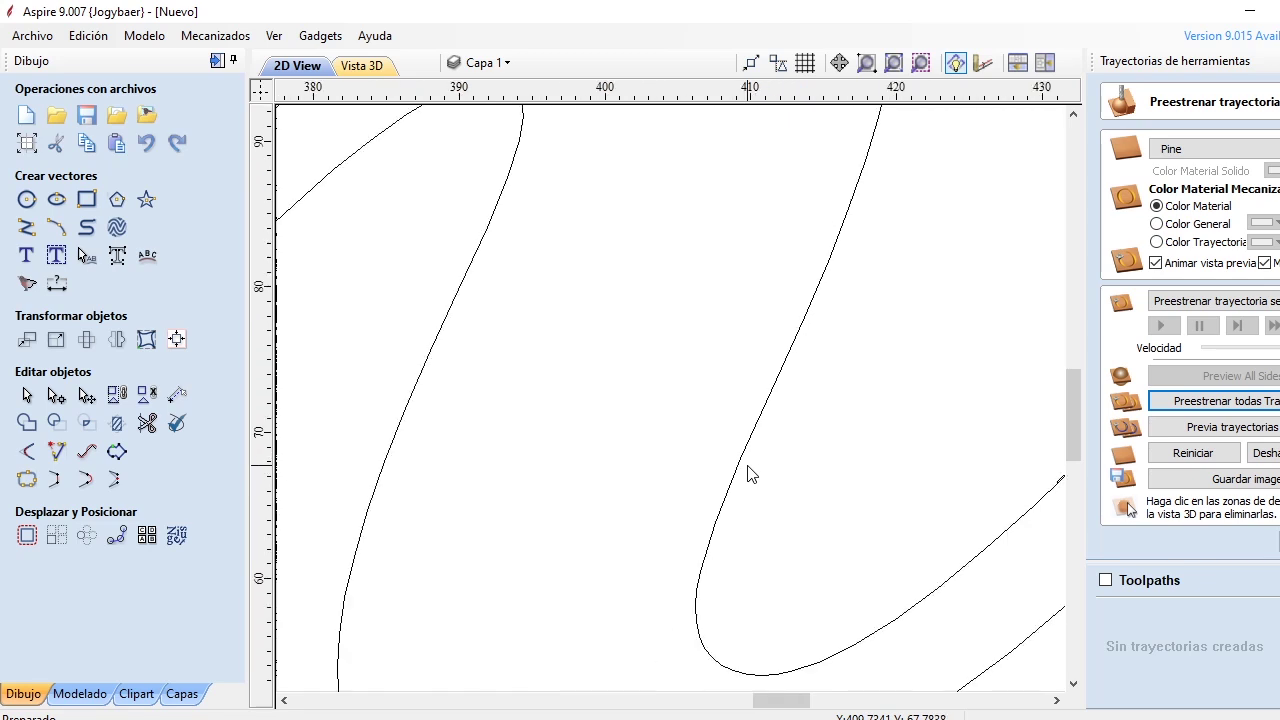
pyautogui.scroll(-3, 830, 485)
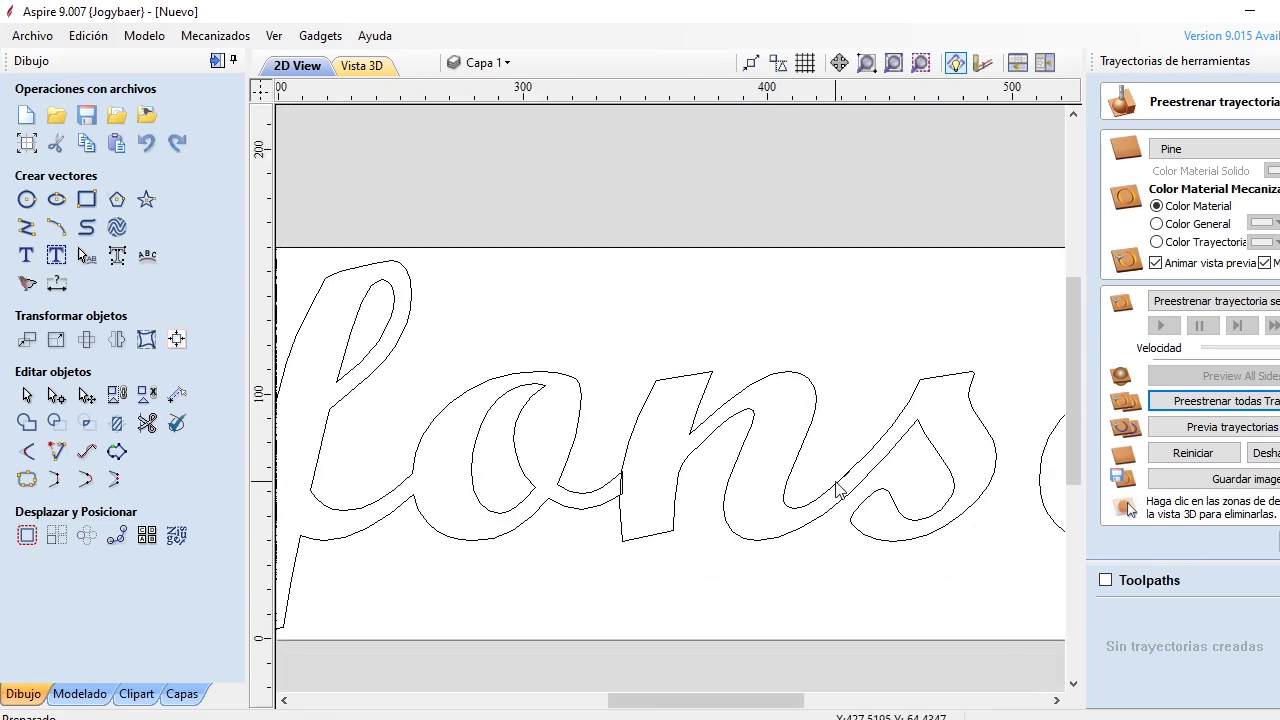
pyautogui.scroll(1, 862, 495)
pyautogui.scroll(4, 840, 470)
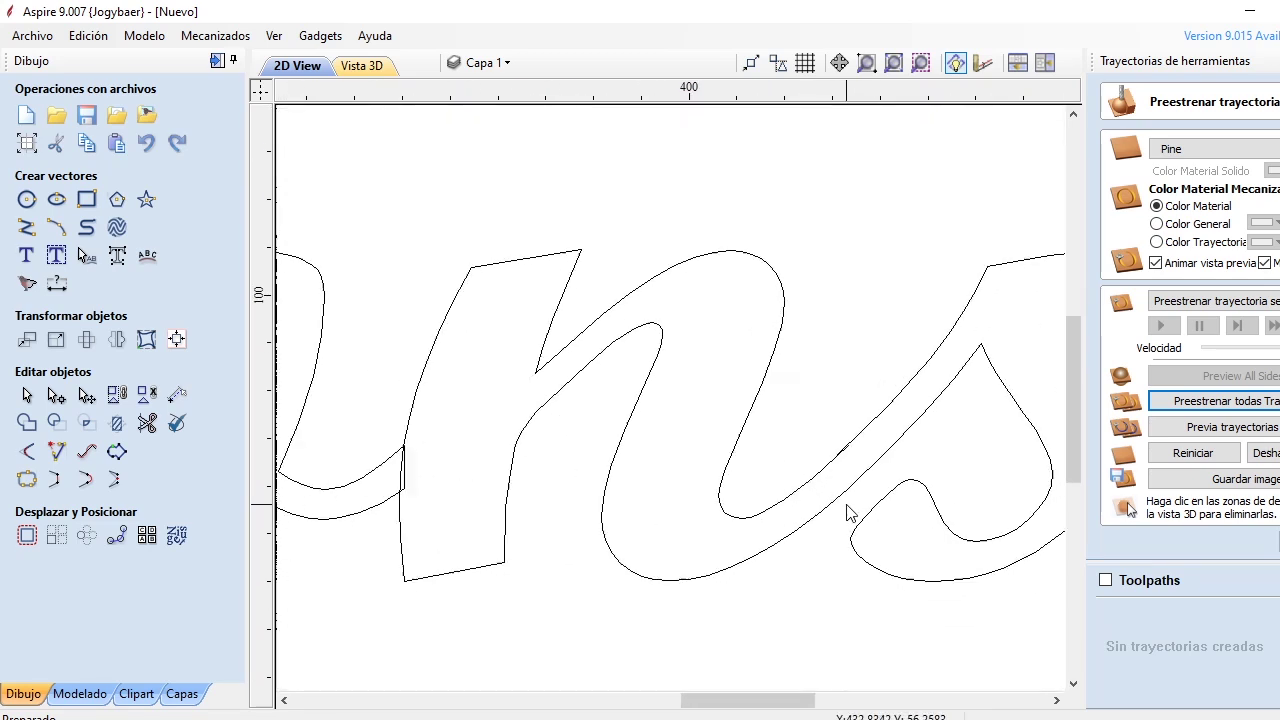
# Select the n and s outline to check how it is joined, and deselect it for a closer look at the joint.
pyautogui.click(843, 425)
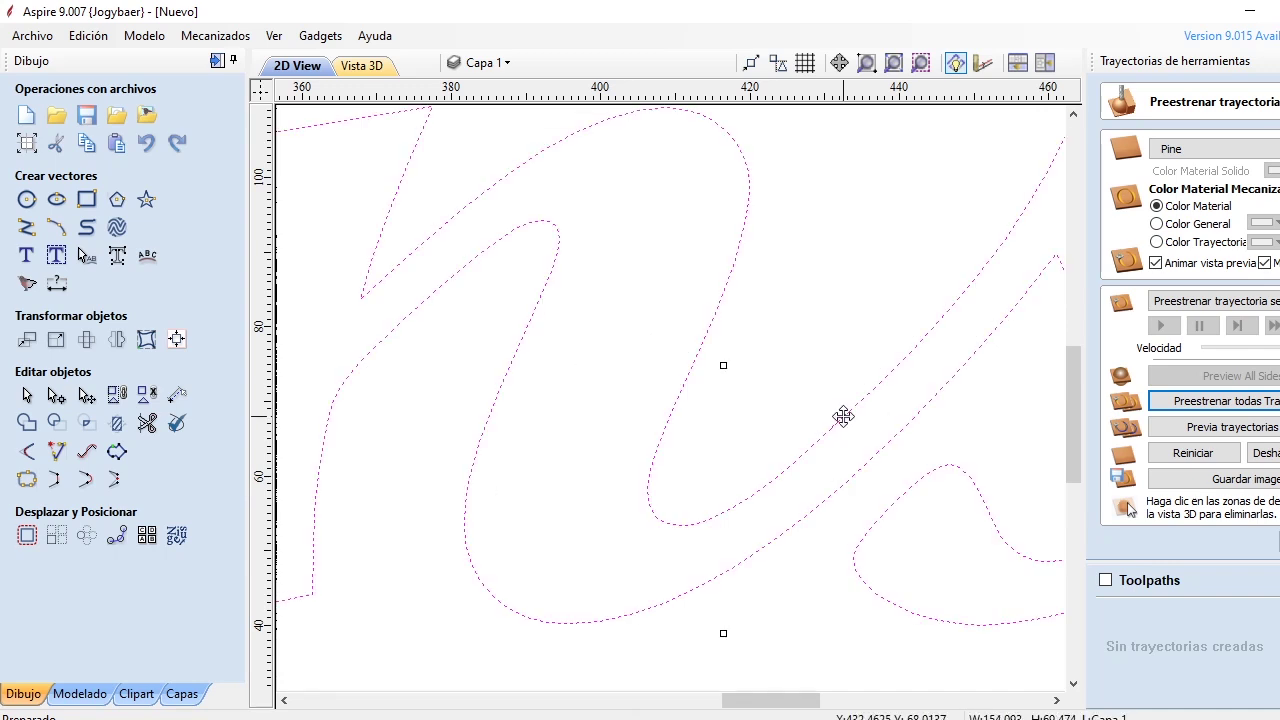
pyautogui.scroll(3, 840, 445)
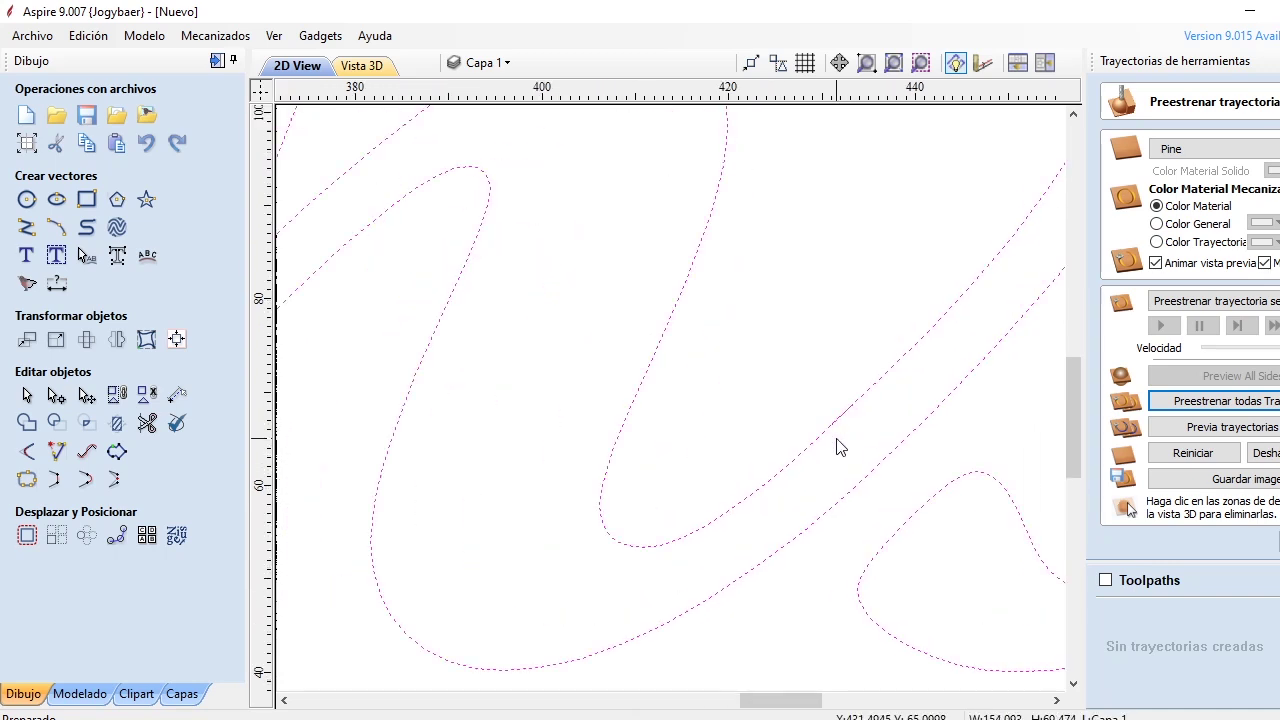
pyautogui.click(808, 382)
pyautogui.scroll(1, 850, 423)
pyautogui.scroll(5, 836, 425)
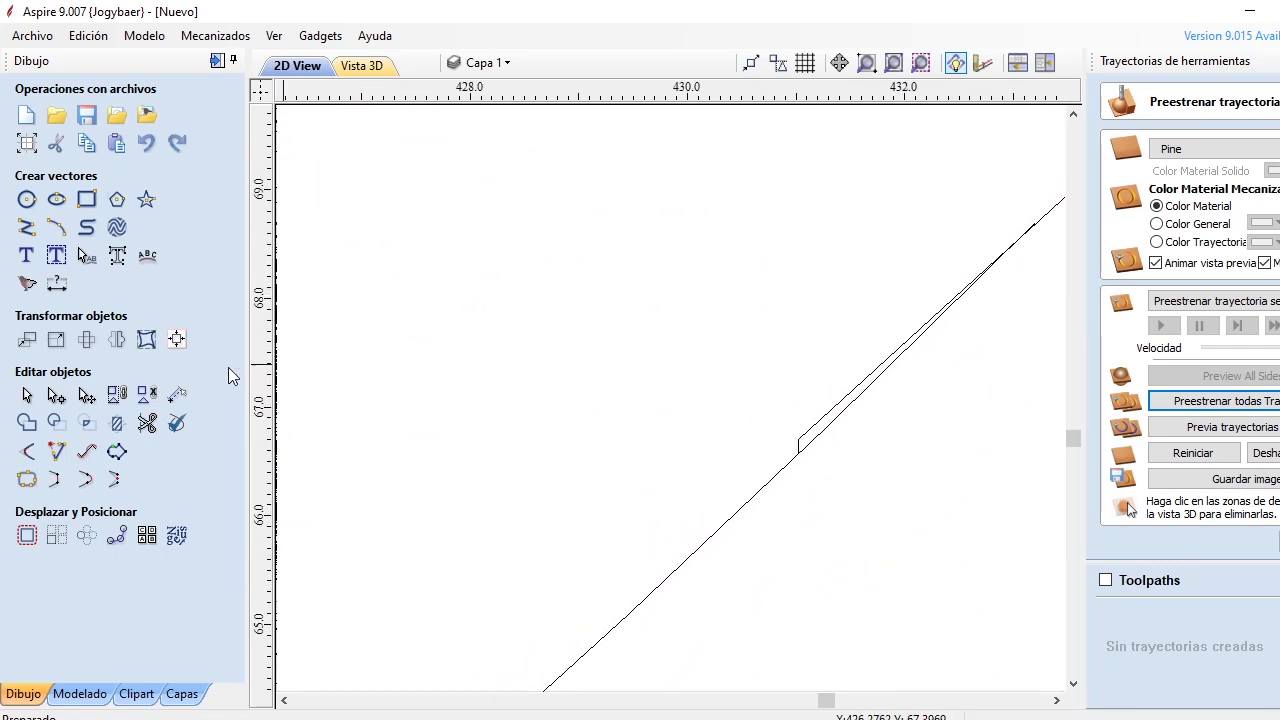
# Use interactive vector trimming to remove the long overlapping sliver on the upper edge of the n and s joint.
pyautogui.click(147, 423)
pyautogui.scroll(4, 914, 517)
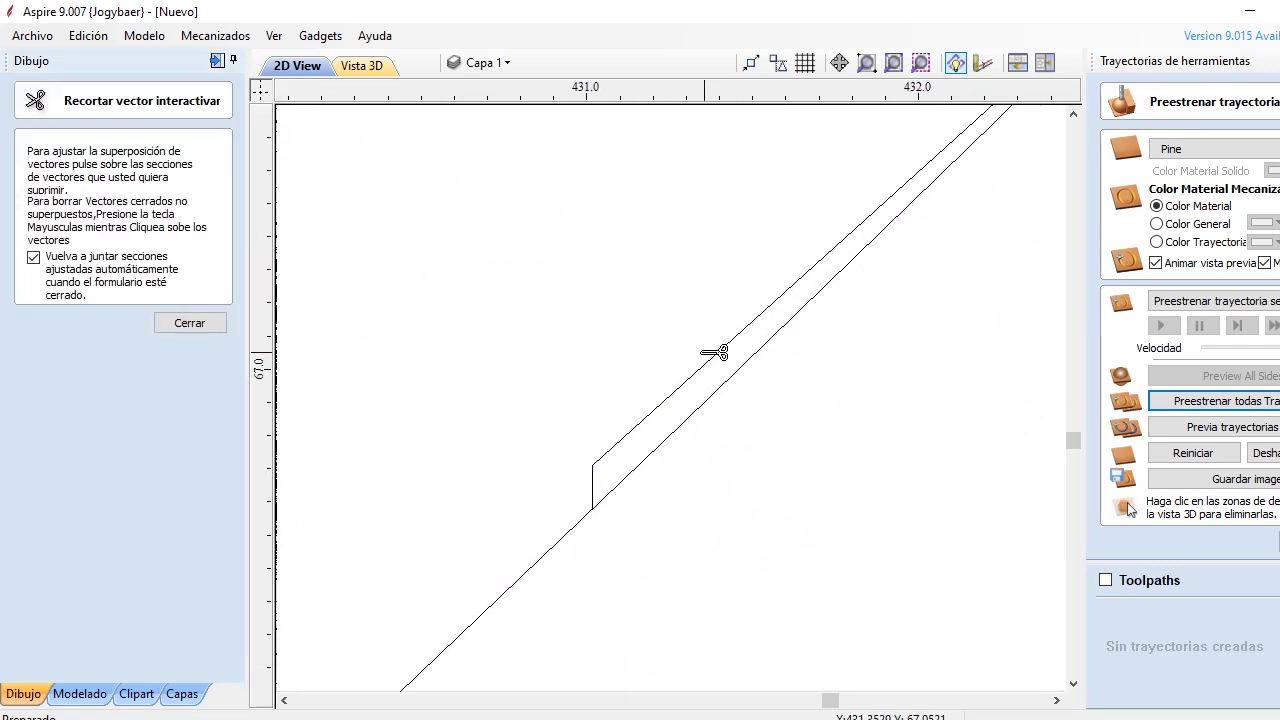
pyautogui.click(714, 352)
pyautogui.scroll(-1, 778, 352)
pyautogui.scroll(-3, 778, 352)
pyautogui.scroll(2, 871, 300)
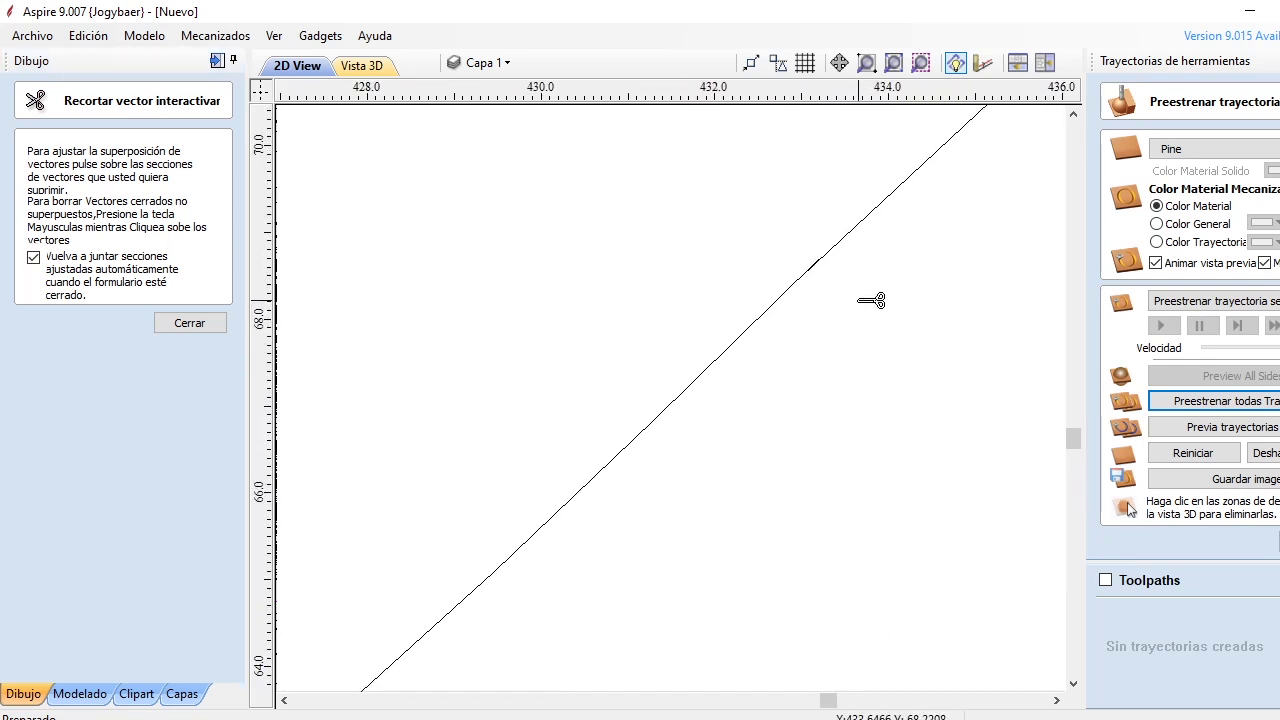
# Trim away the small remaining overlap at the upper end of the n and s joint.
pyautogui.scroll(1, 850, 285)
pyautogui.scroll(3, 797, 237)
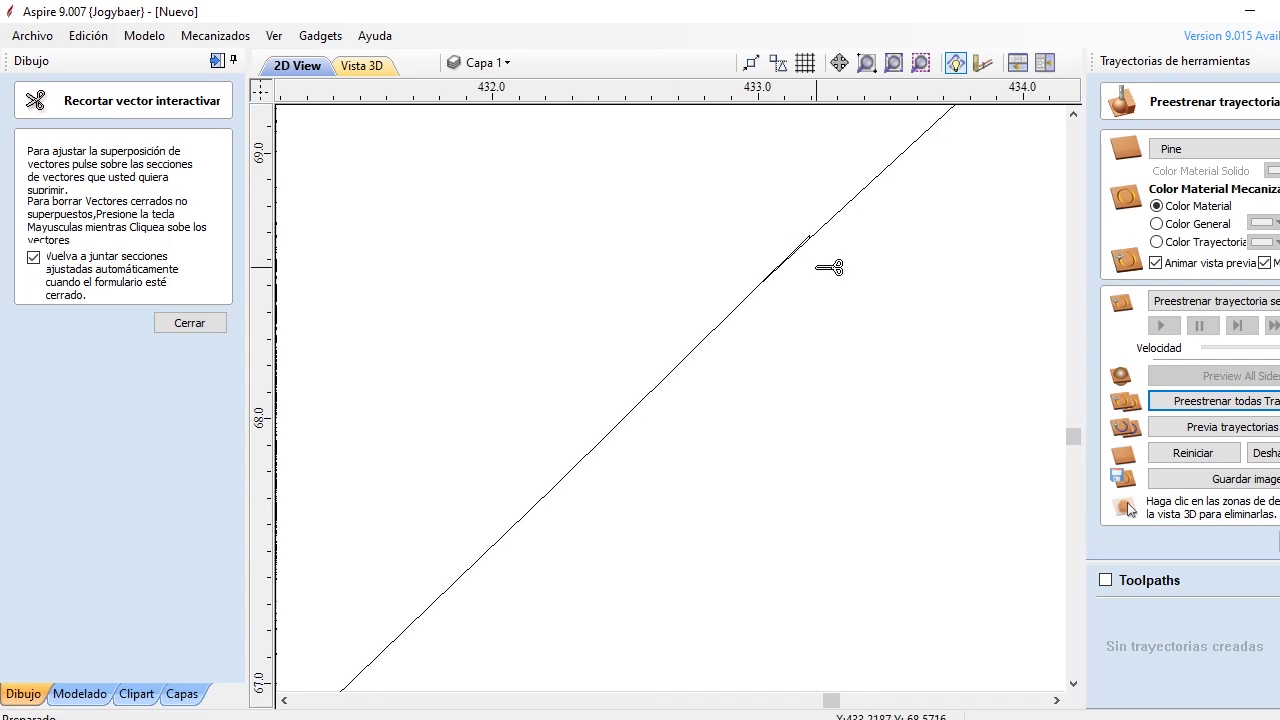
pyautogui.scroll(2, 829, 267)
pyautogui.scroll(1, 829, 268)
pyautogui.scroll(3, 646, 251)
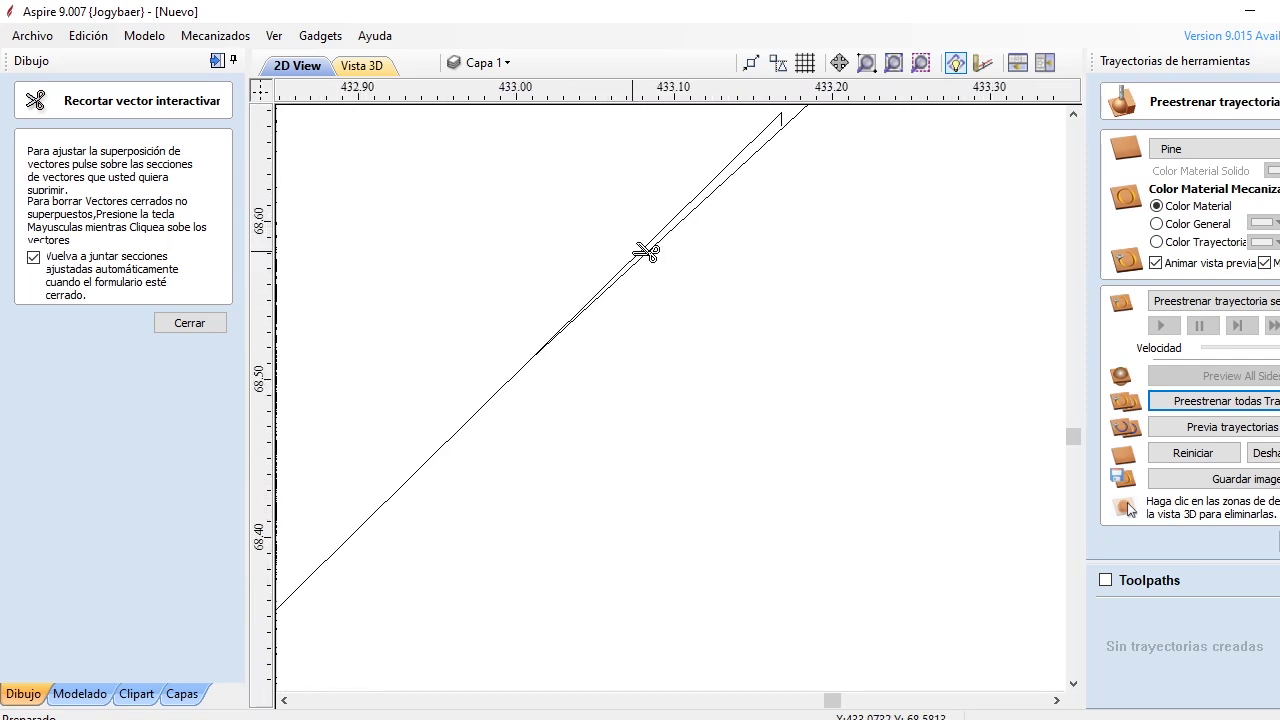
pyautogui.scroll(1, 640, 298)
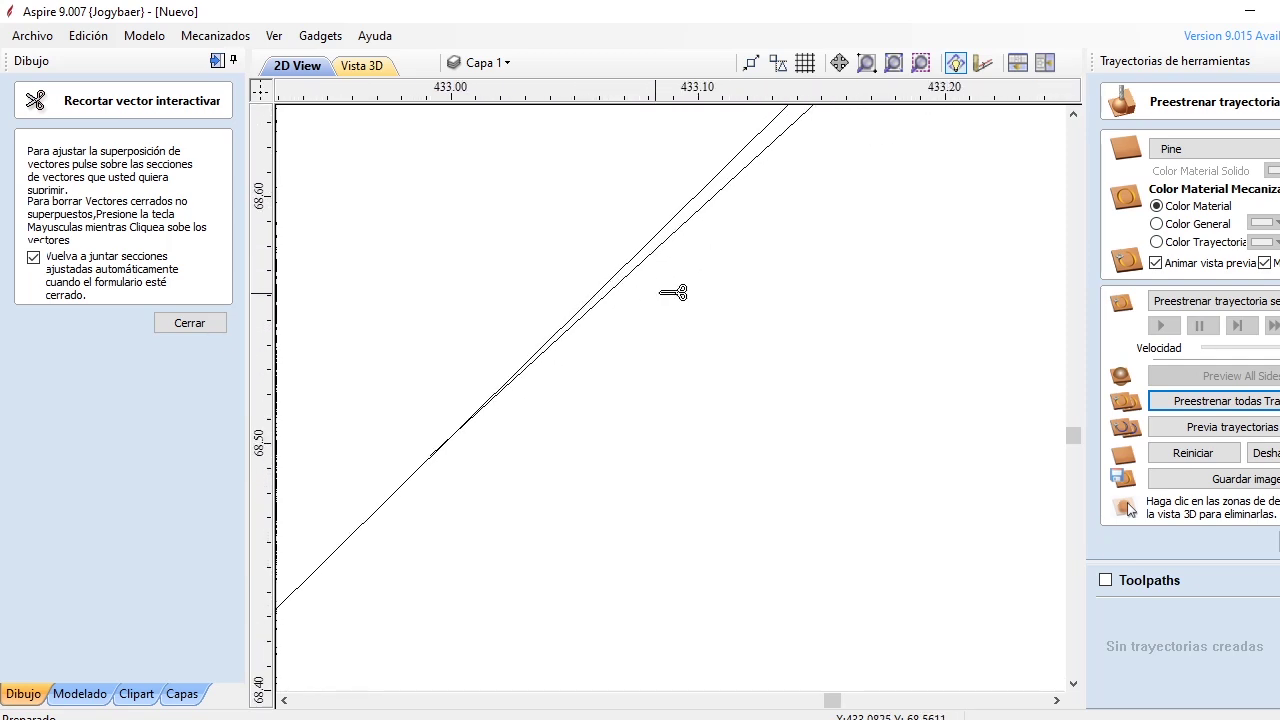
pyautogui.scroll(1, 726, 199)
pyautogui.click(728, 170)
# Trim the last tiny protruding end at the n and s joint and finish trimming to rejoin the sections.
pyautogui.scroll(-1, 695, 200)
pyautogui.click(445, 453)
pyautogui.scroll(7, 440, 457)
pyautogui.scroll(1, 430, 450)
pyautogui.scroll(1, 400, 410)
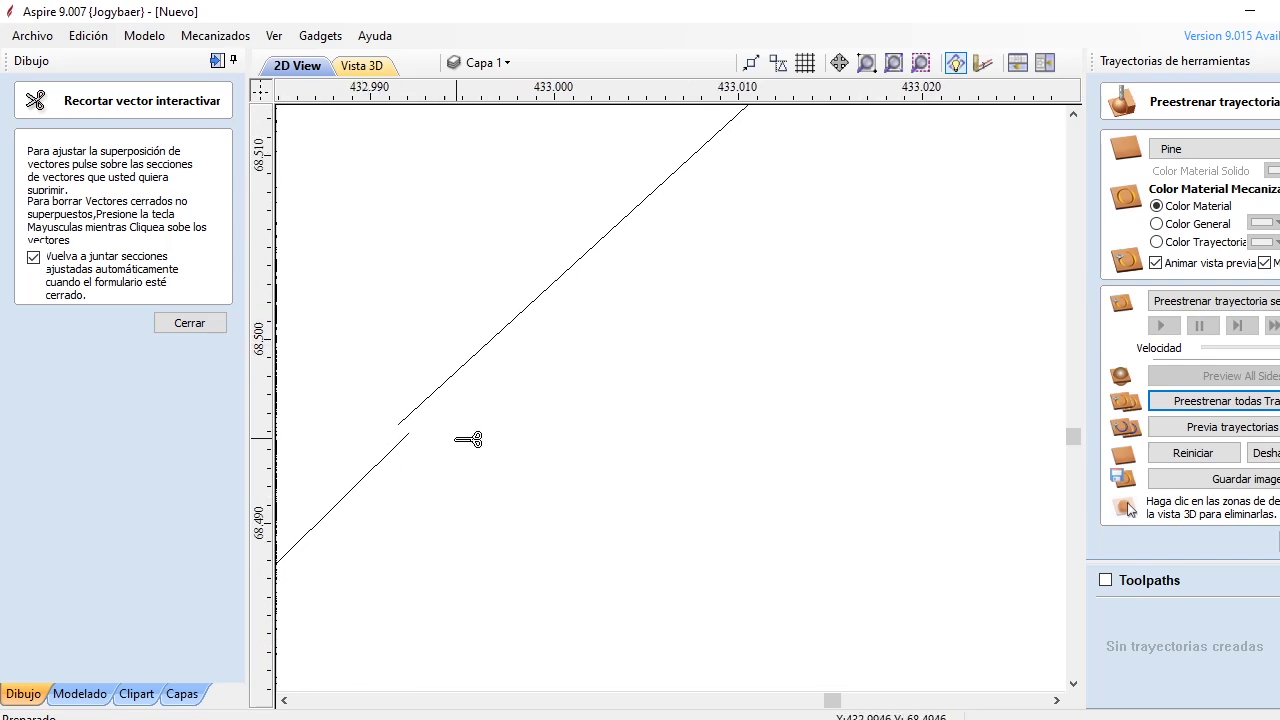
pyautogui.click(187, 323)
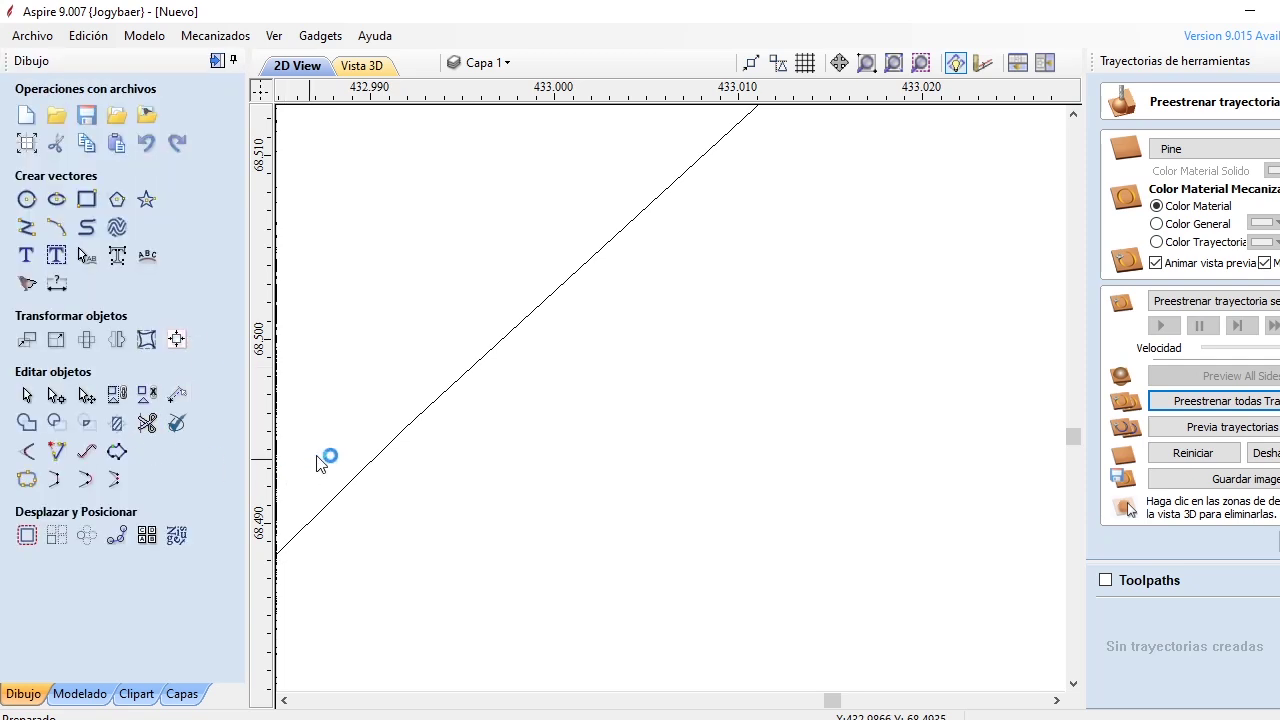
# Inspect the trimmed edge between the letters n and s up close and across the whole joint.
pyautogui.scroll(-1, 657, 357)
pyautogui.scroll(3, 558, 431)
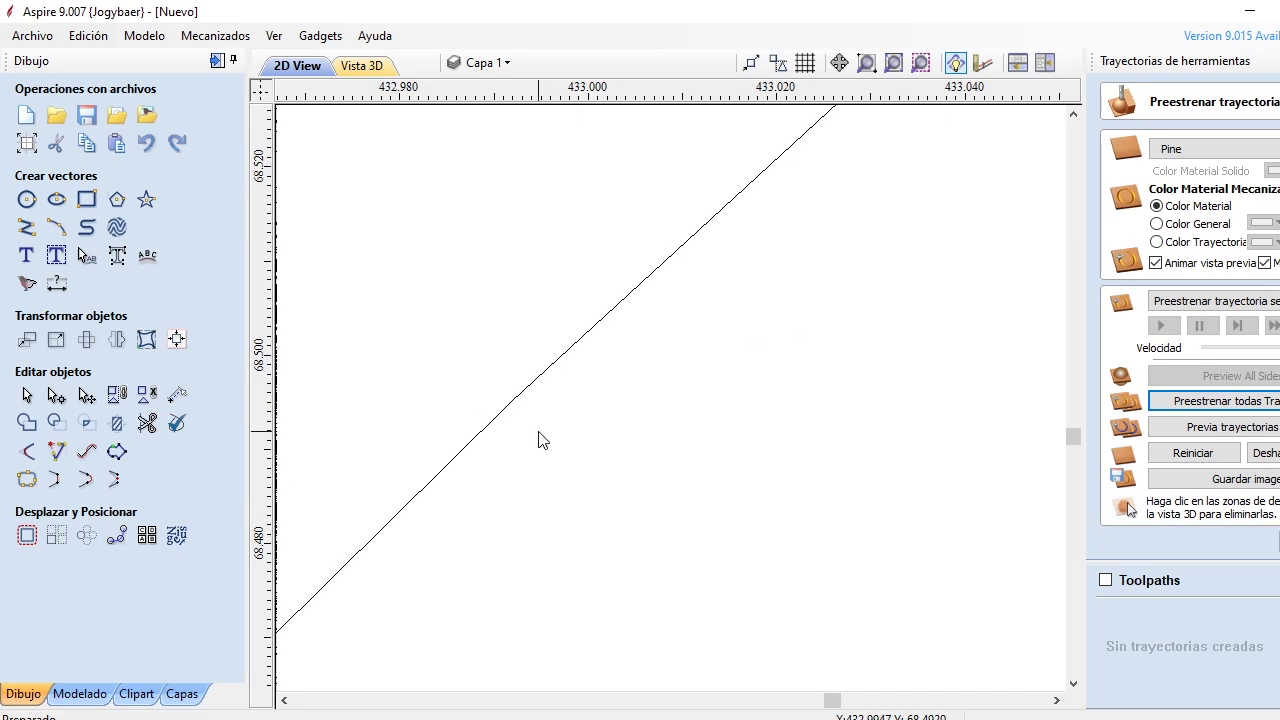
pyautogui.scroll(3, 490, 436)
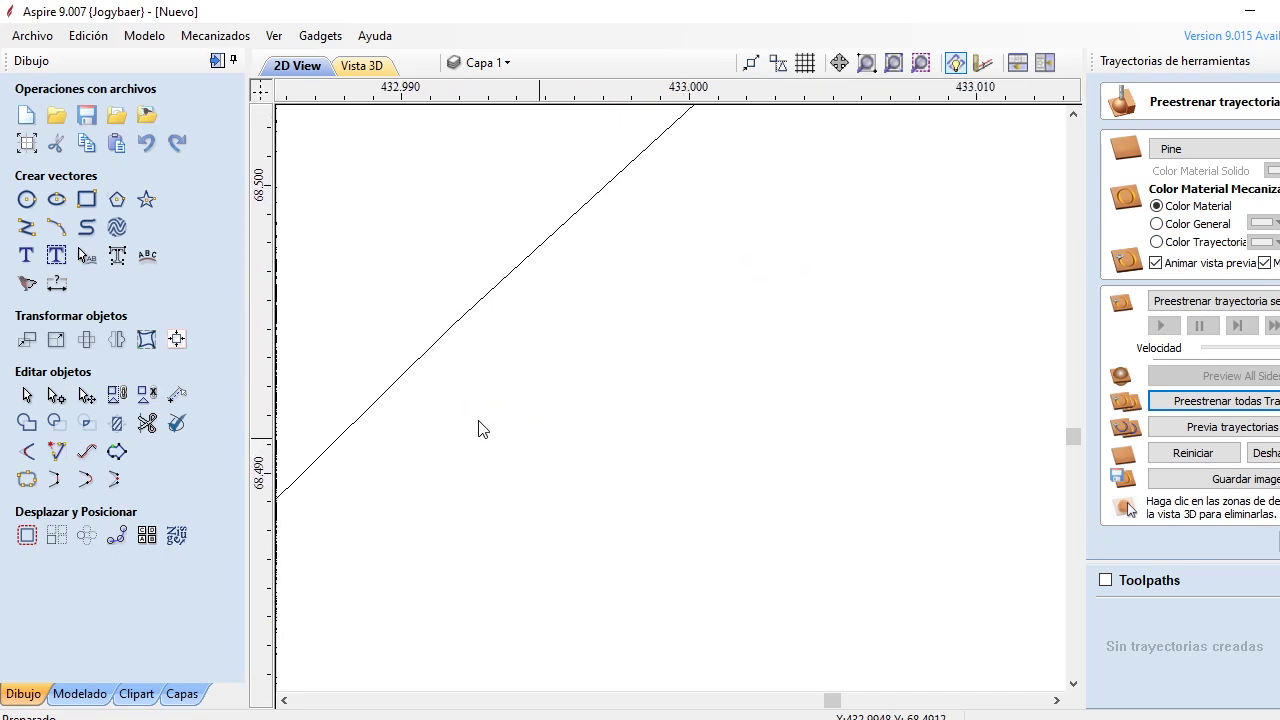
pyautogui.scroll(-6, 407, 353)
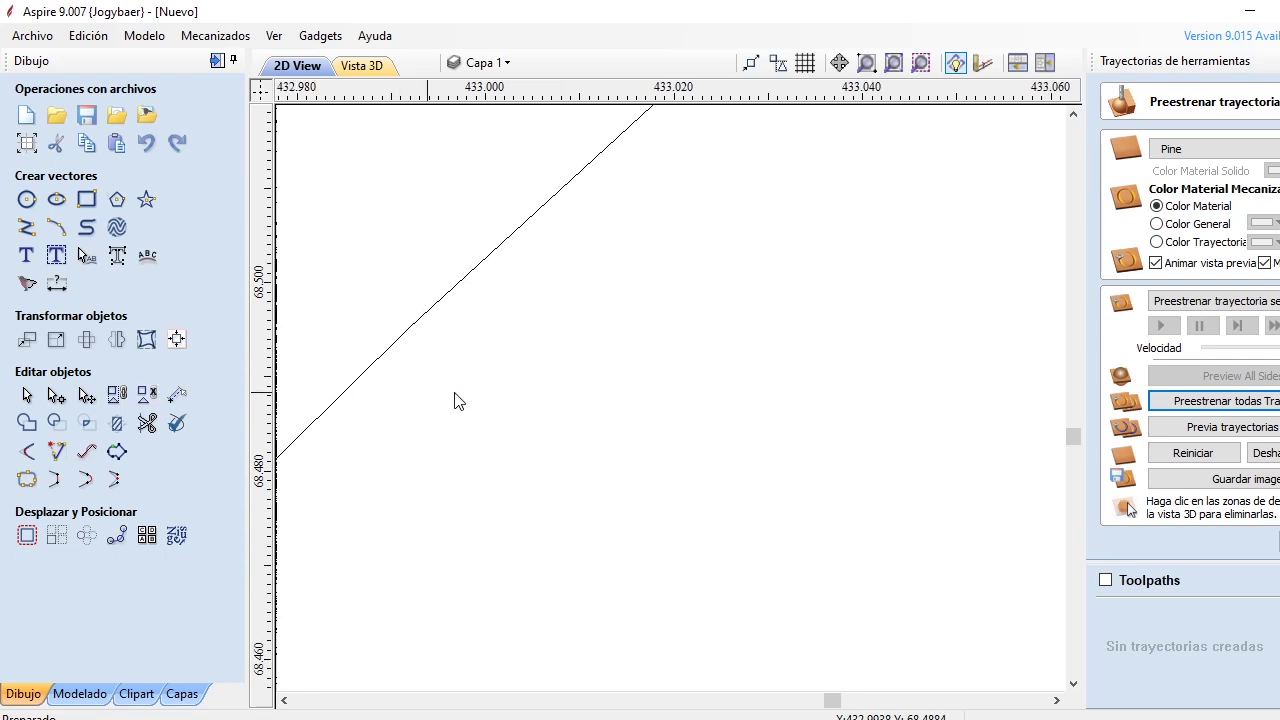
pyautogui.scroll(-3, 490, 395)
pyautogui.scroll(-3, 533, 404)
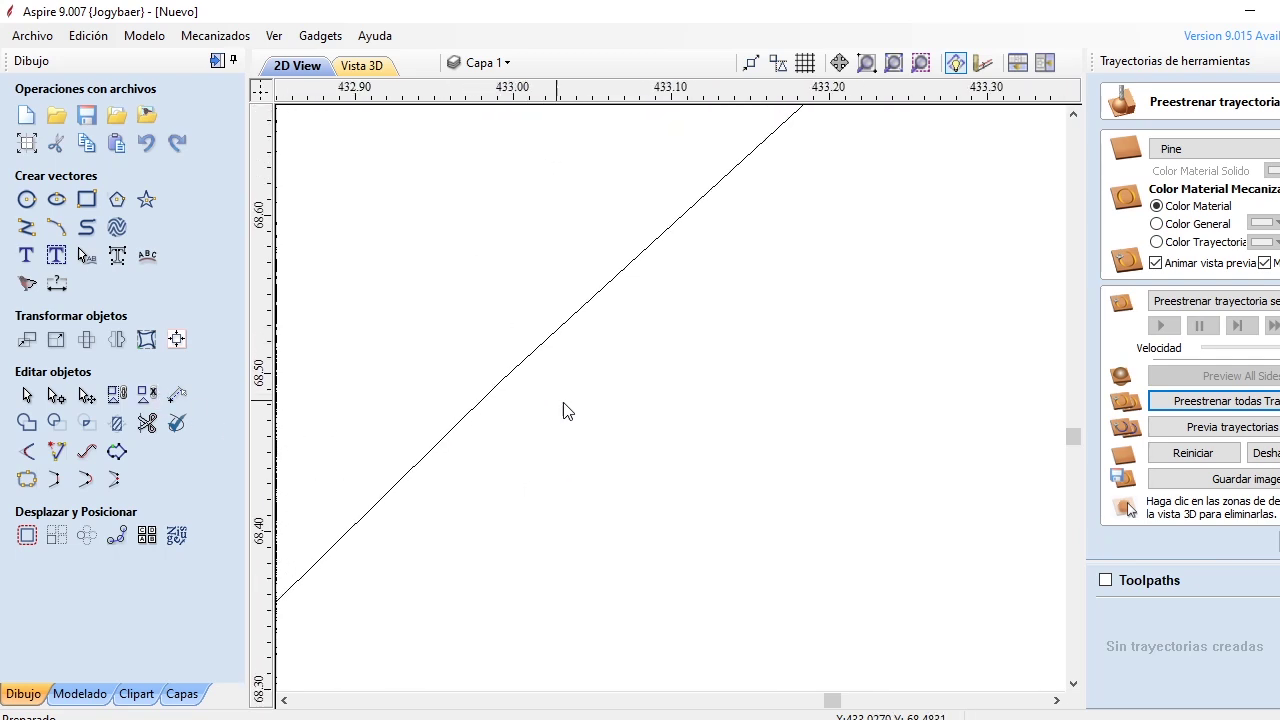
pyautogui.scroll(-8, 484, 380)
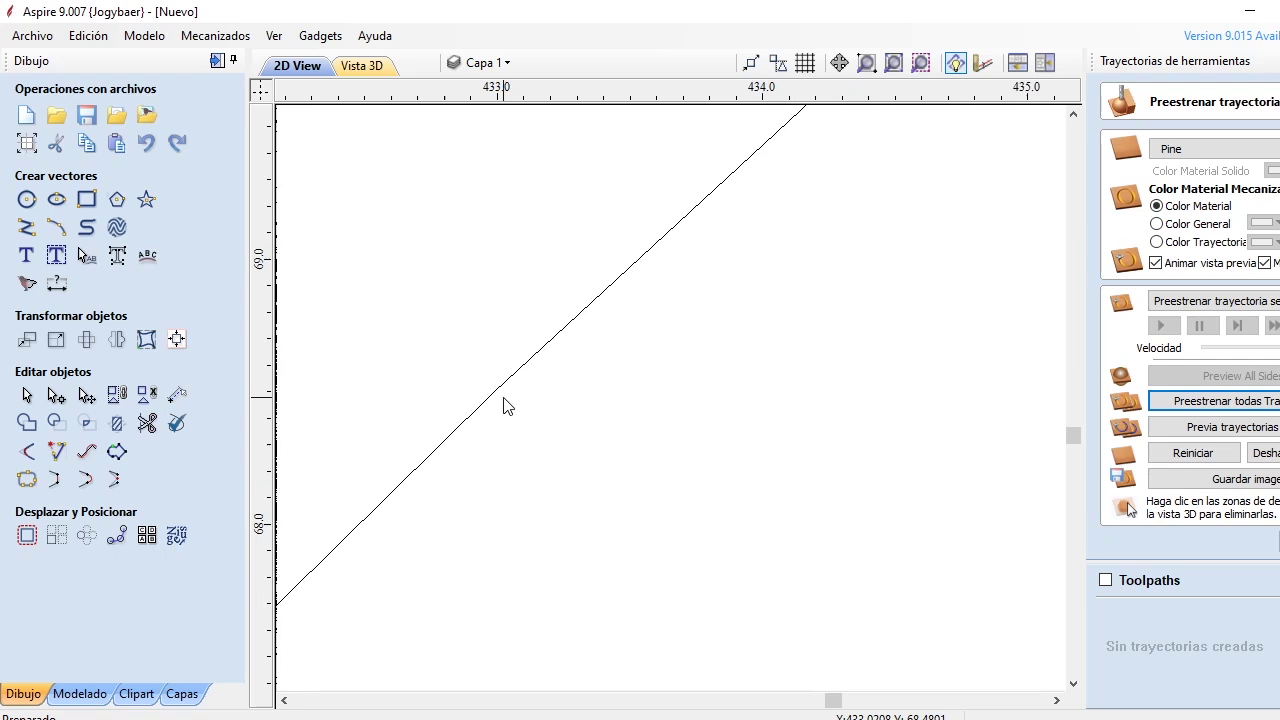
pyautogui.scroll(-8, 505, 405)
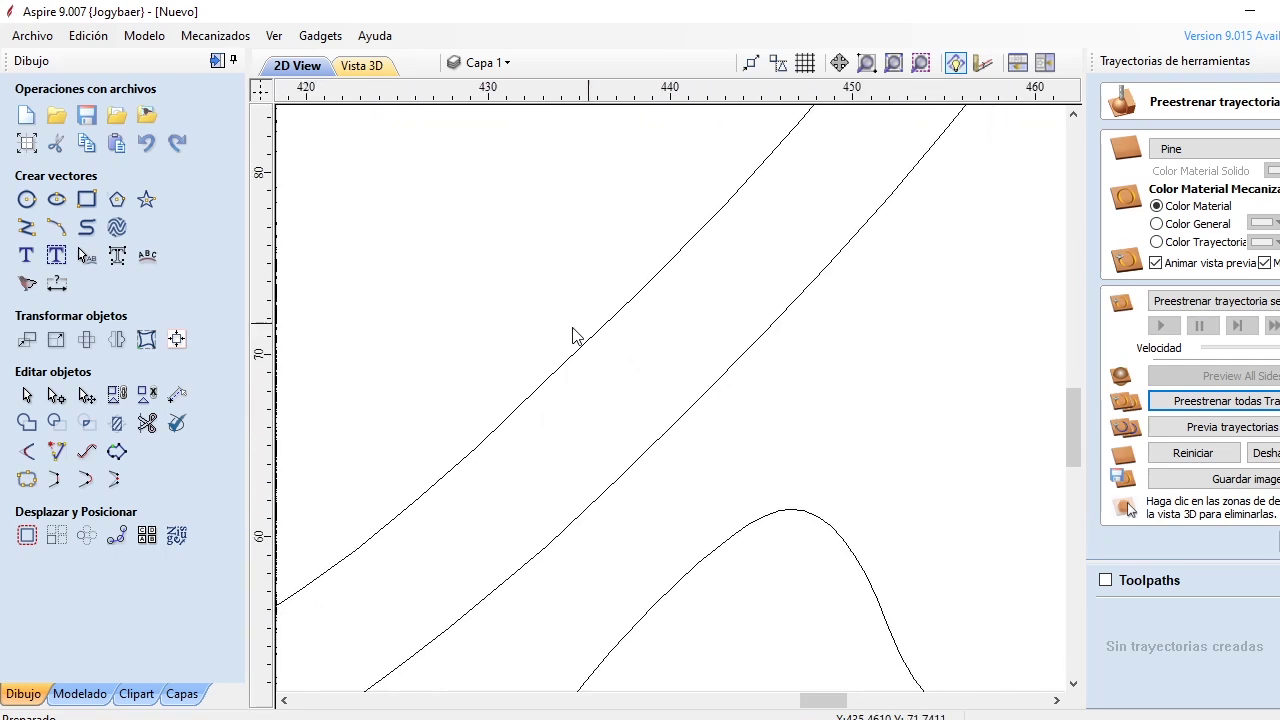
pyautogui.scroll(-3, 593, 404)
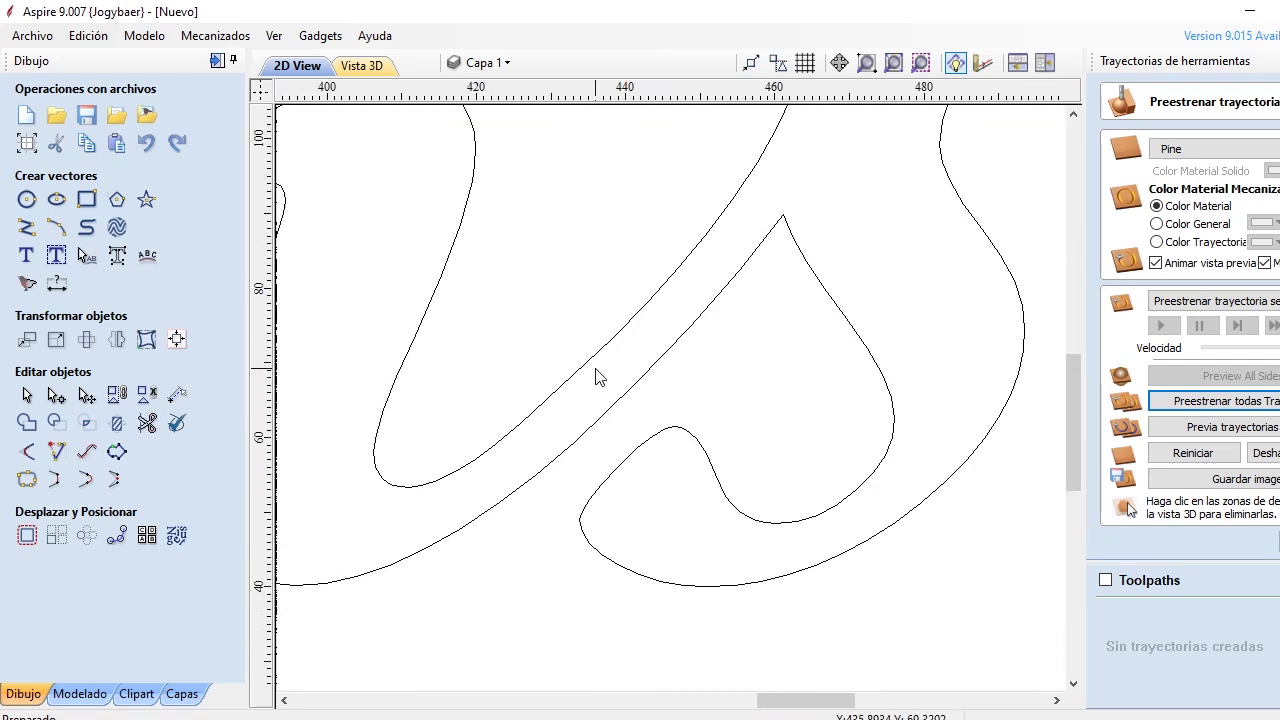
pyautogui.scroll(-2, 596, 376)
pyautogui.scroll(-2, 560, 380)
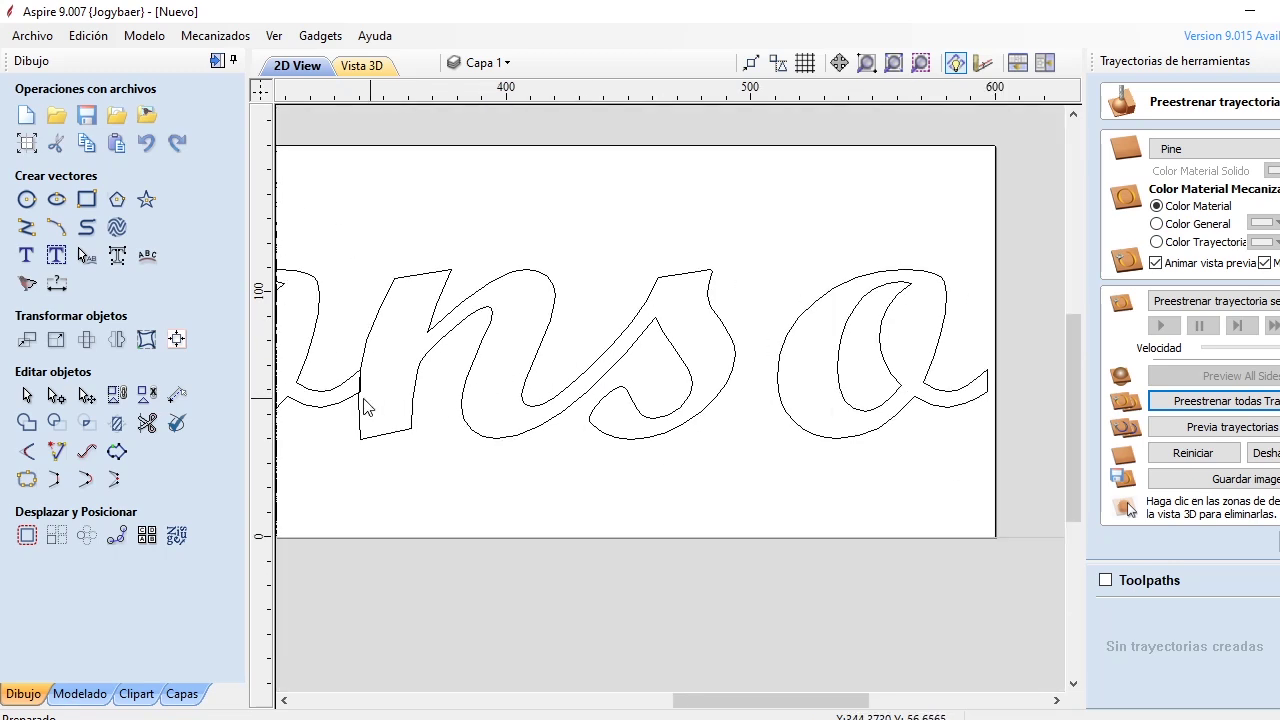
# Use interactive vector trimming to remove both overlap segments where the first o meets the letter n.
pyautogui.moveTo(688, 701); pyautogui.dragTo(645, 710)
pyautogui.scroll(5, 623, 366)
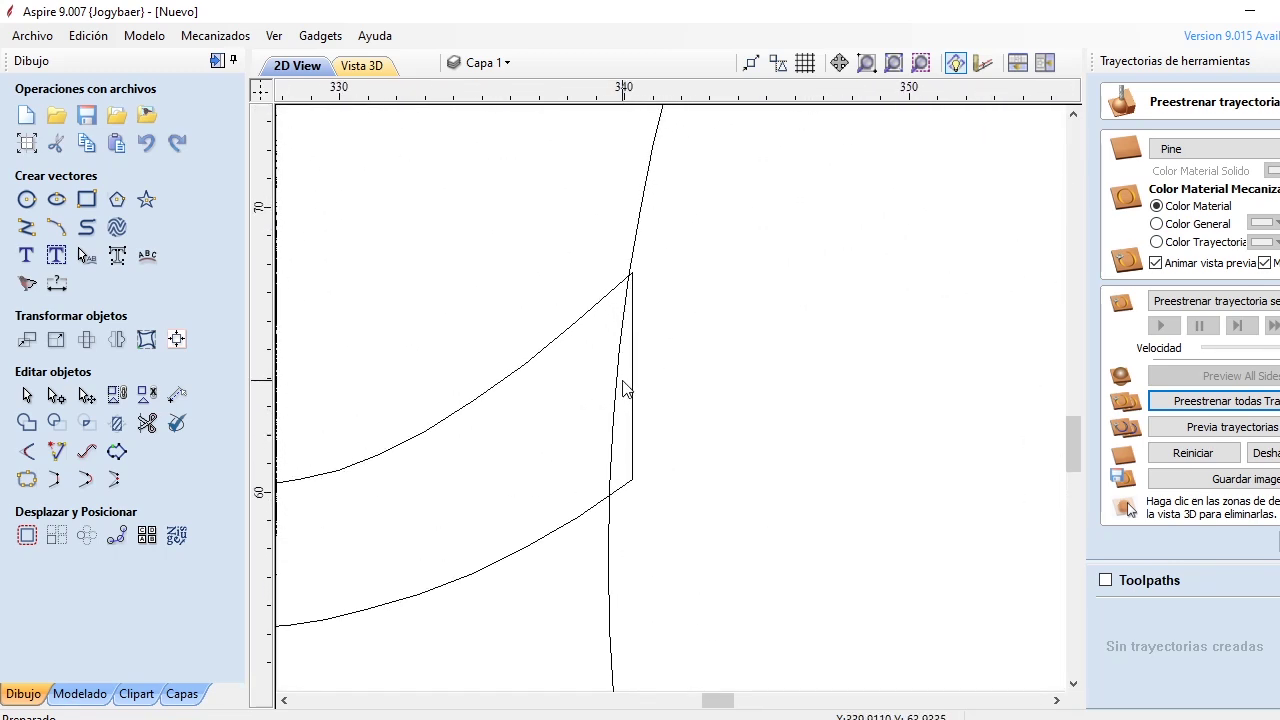
pyautogui.scroll(1, 623, 388)
pyautogui.click(147, 423)
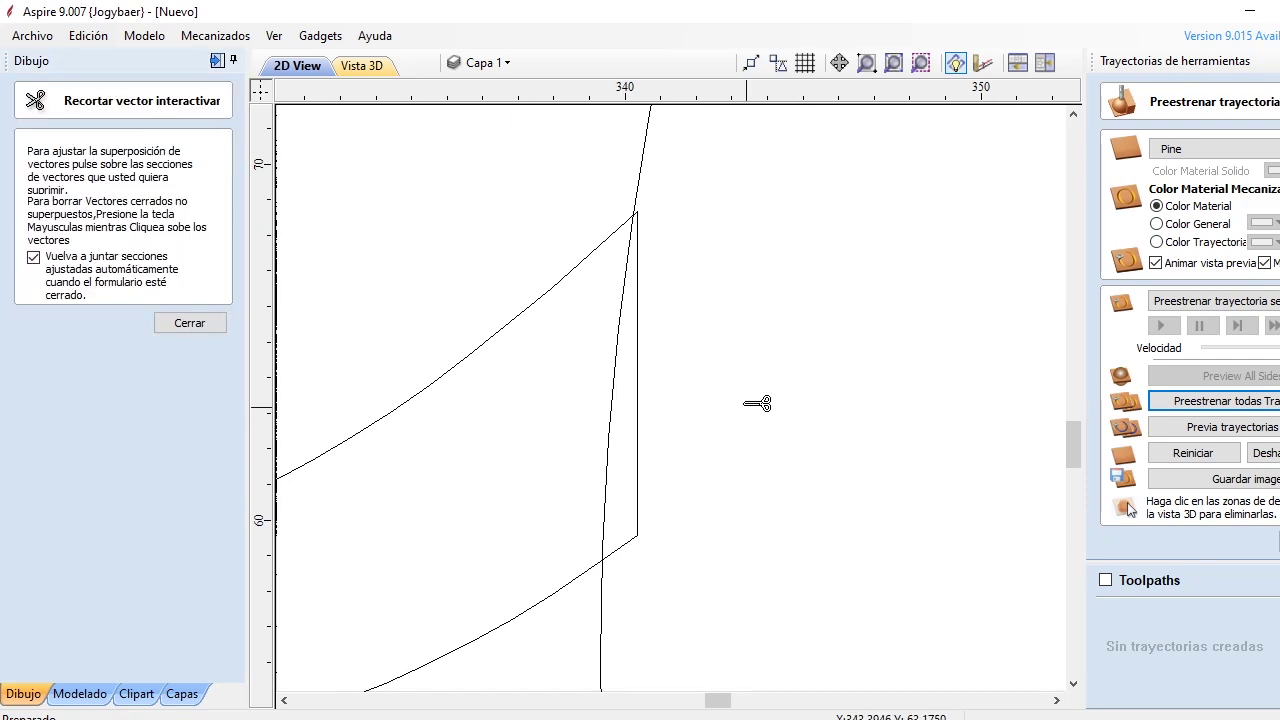
pyautogui.click(607, 414)
pyautogui.click(637, 414)
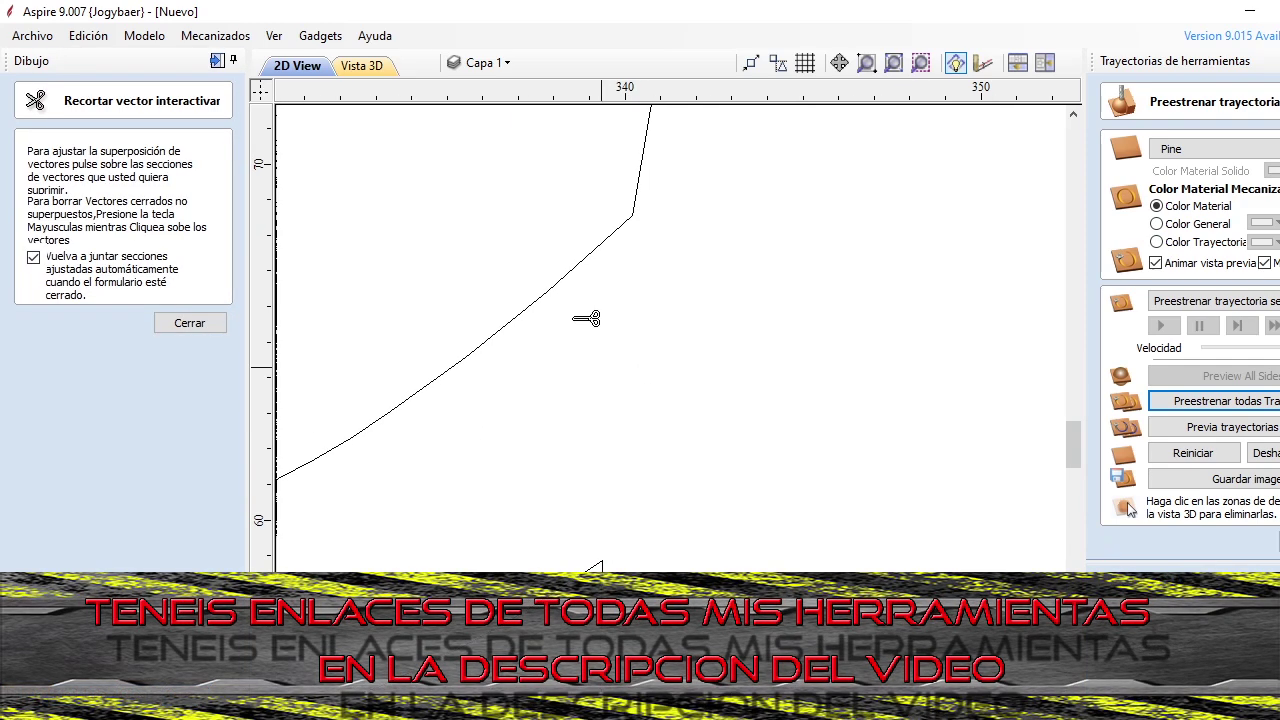
pyautogui.scroll(-4, 634, 326)
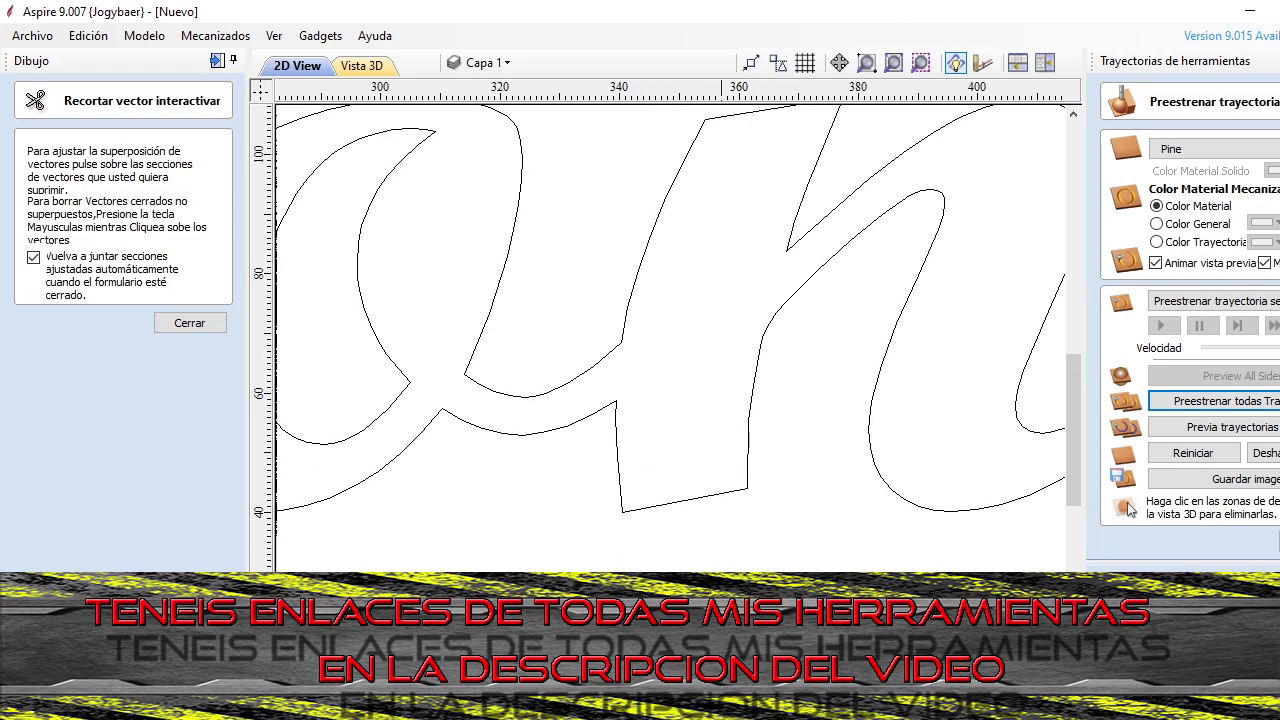
# Finish vector trimming and create a three-point arc about 52 mm wide bridging the lower gap between the s and the final o.
pyautogui.hscroll(10, 670, 310)
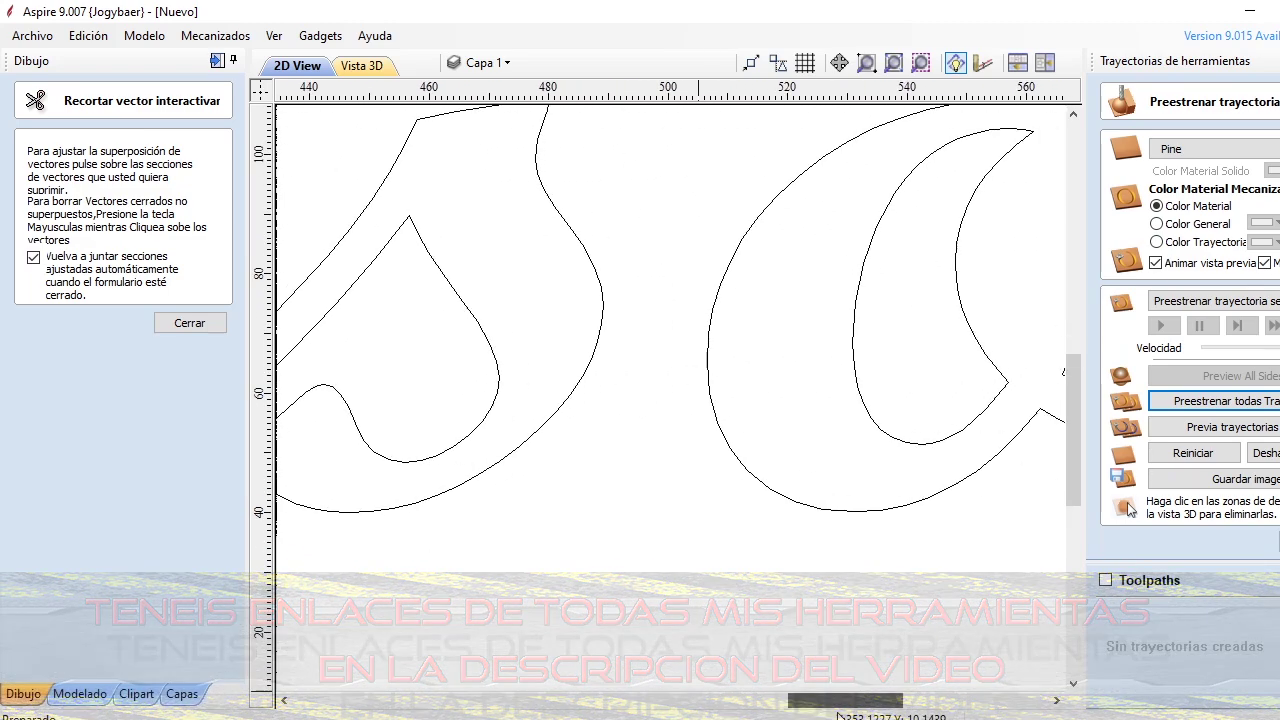
pyautogui.hscroll(1, 670, 395)
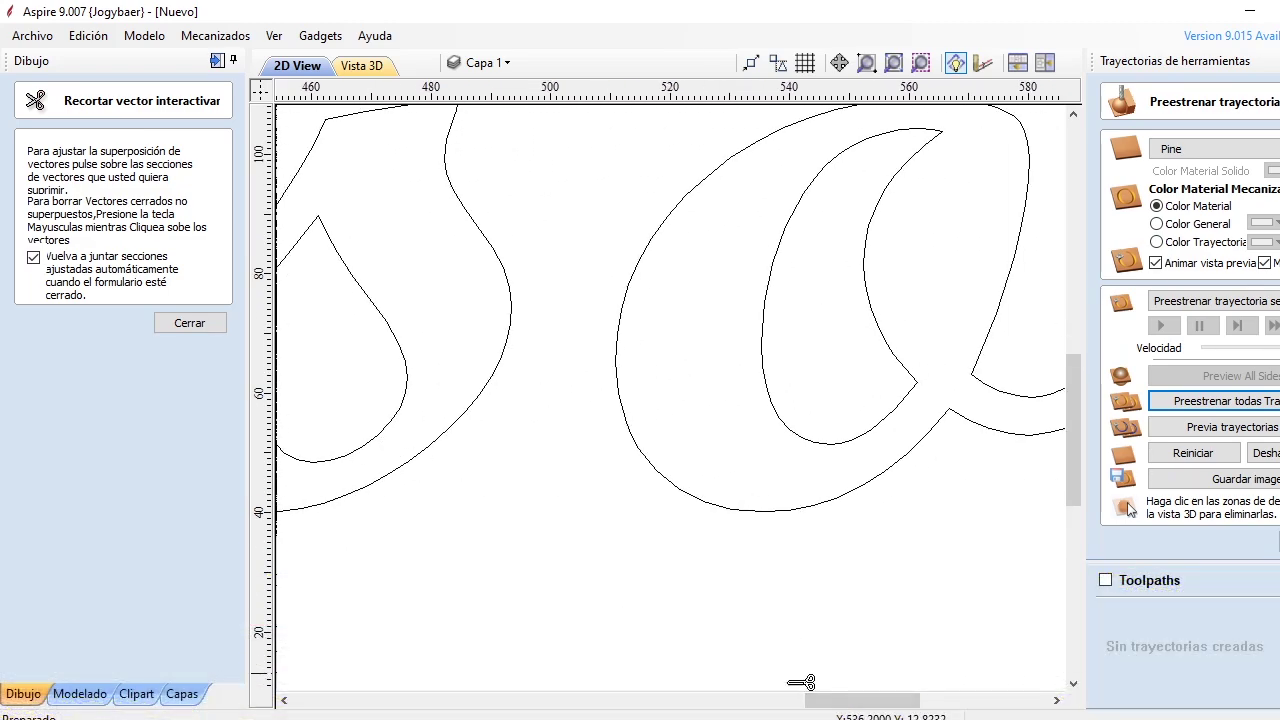
pyautogui.moveTo(811, 708); pyautogui.dragTo(799, 708)
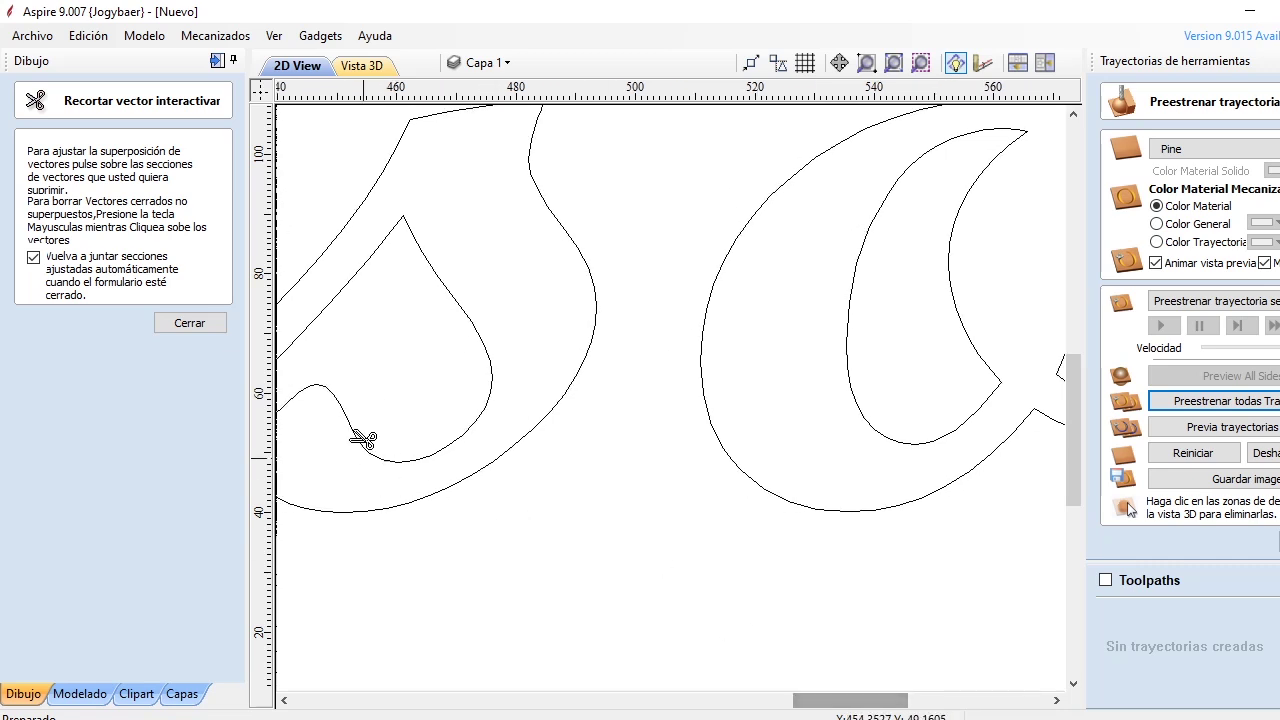
pyautogui.click(190, 323)
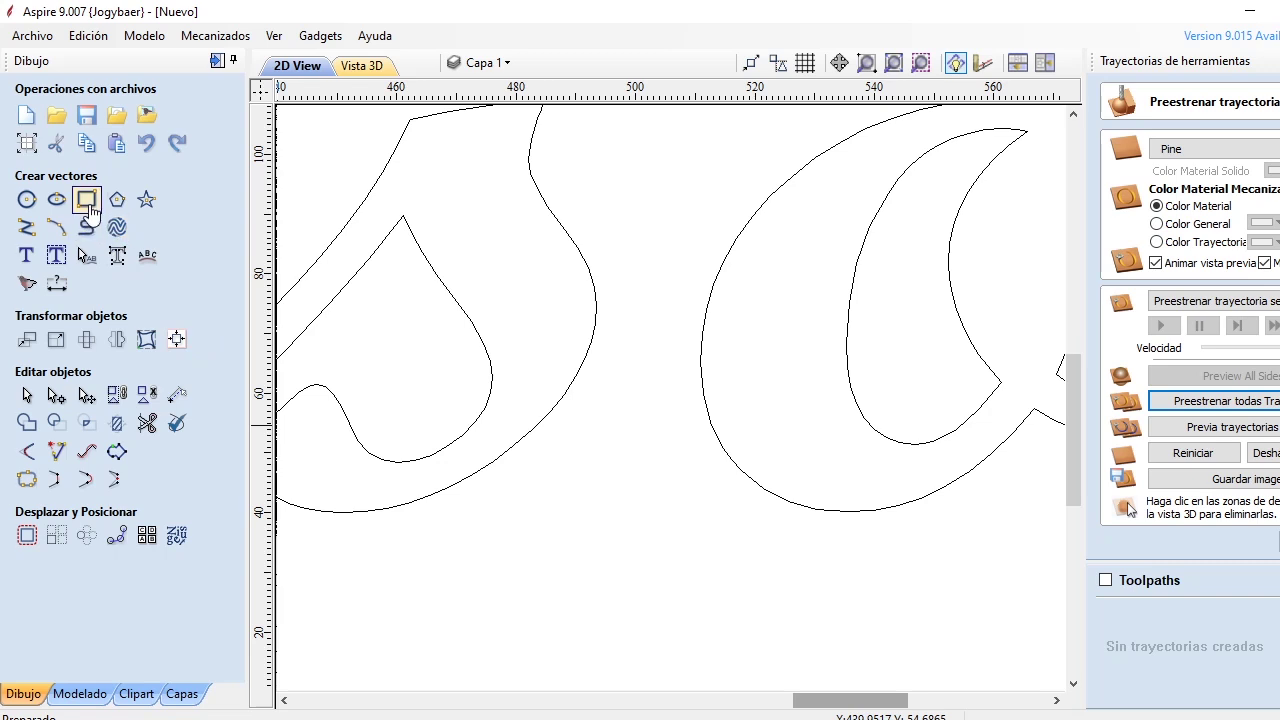
pyautogui.click(56, 227)
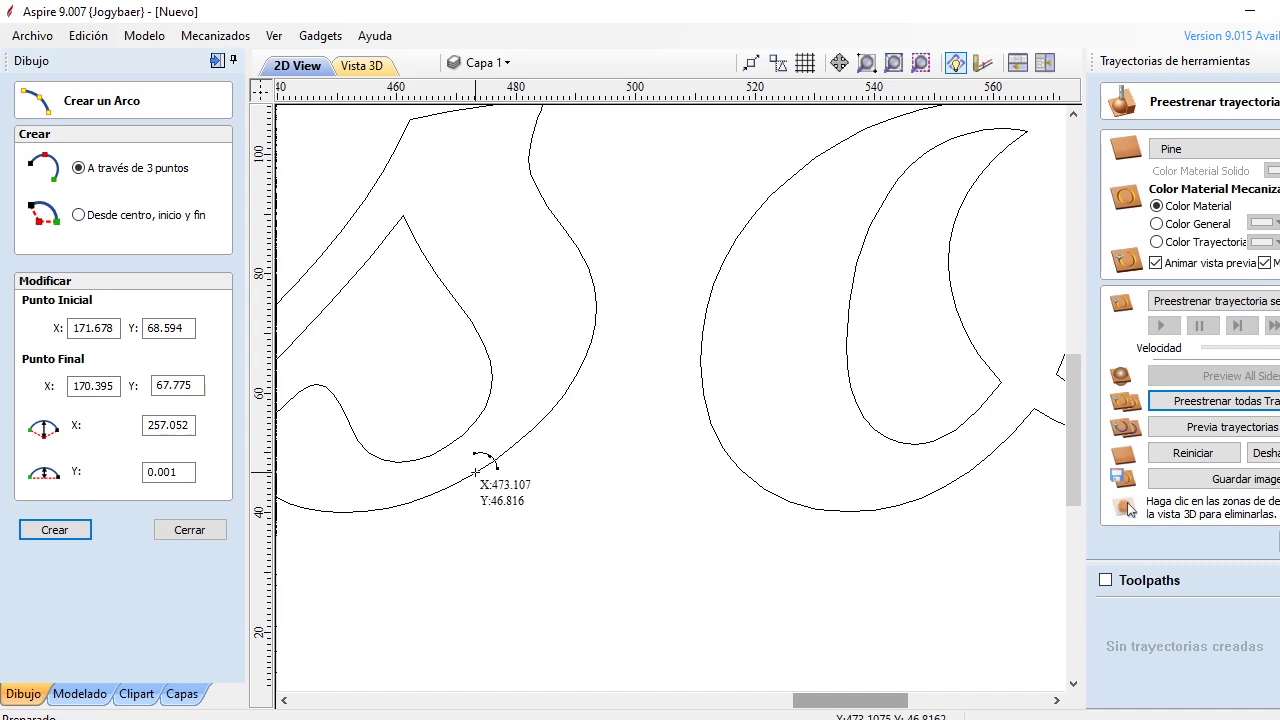
pyautogui.scroll(10, 474, 473)
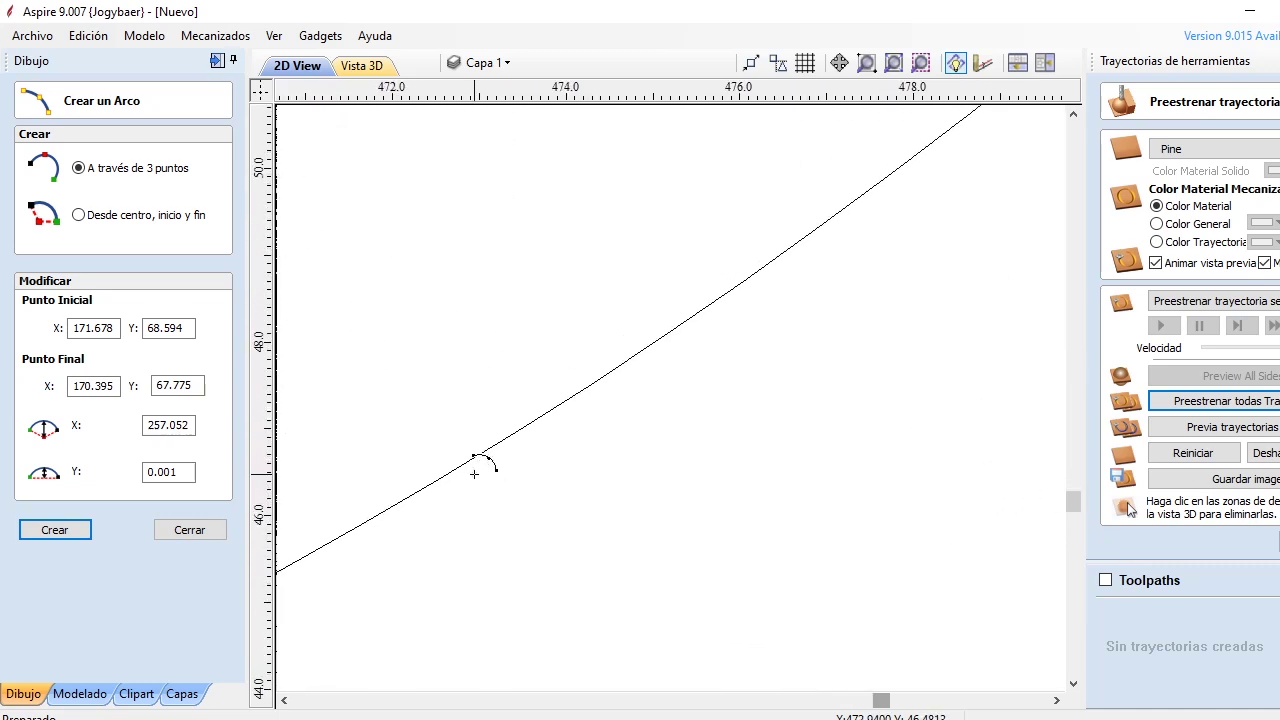
pyautogui.scroll(-12, 474, 473)
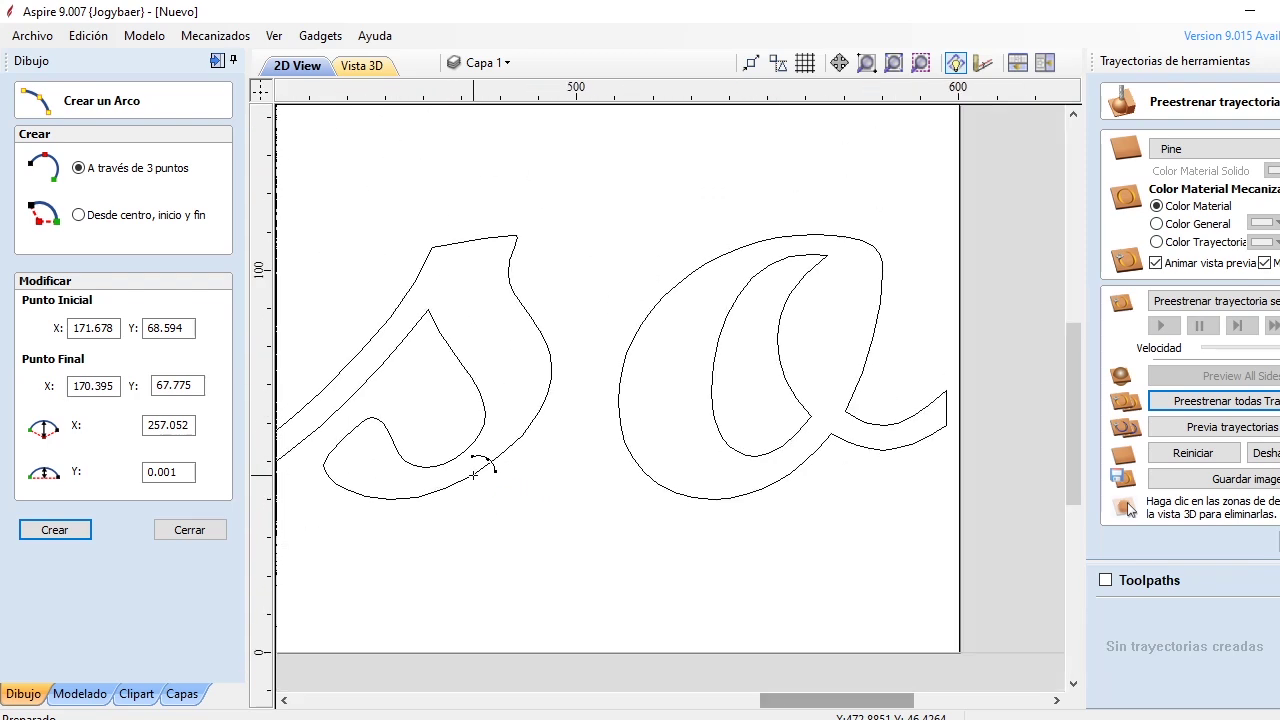
pyautogui.scroll(3, 474, 474)
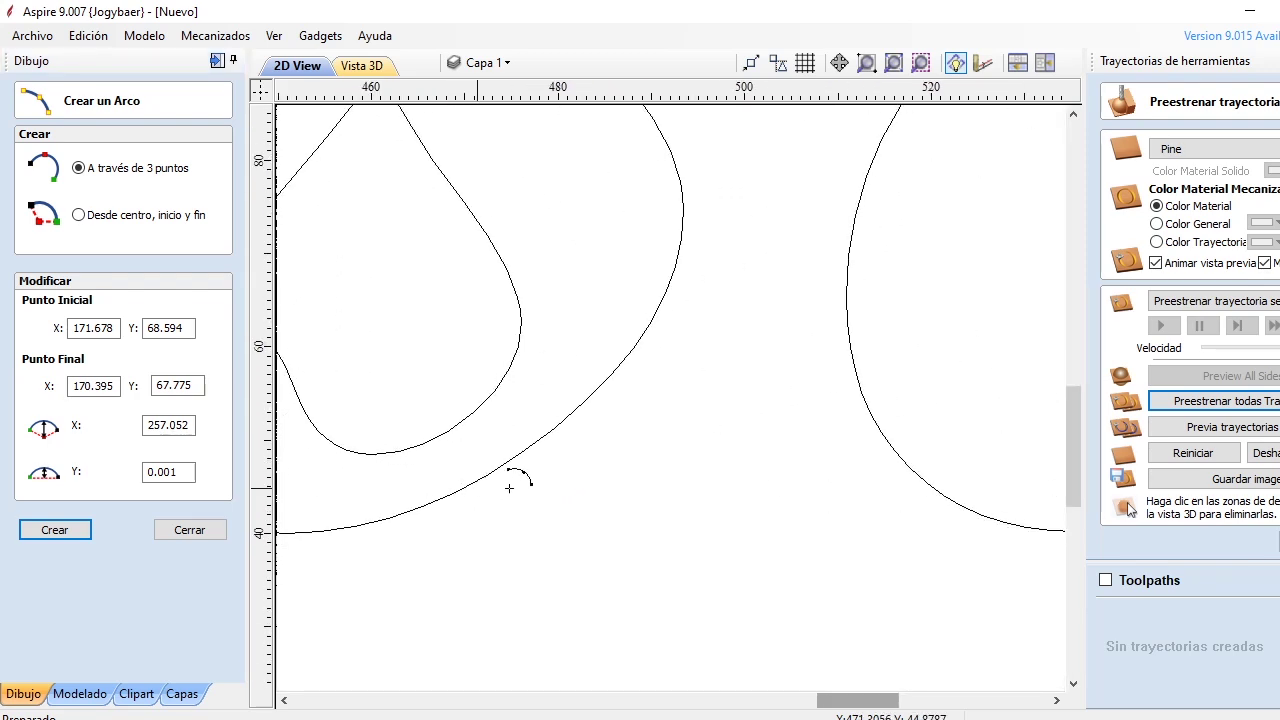
pyautogui.click(944, 468)
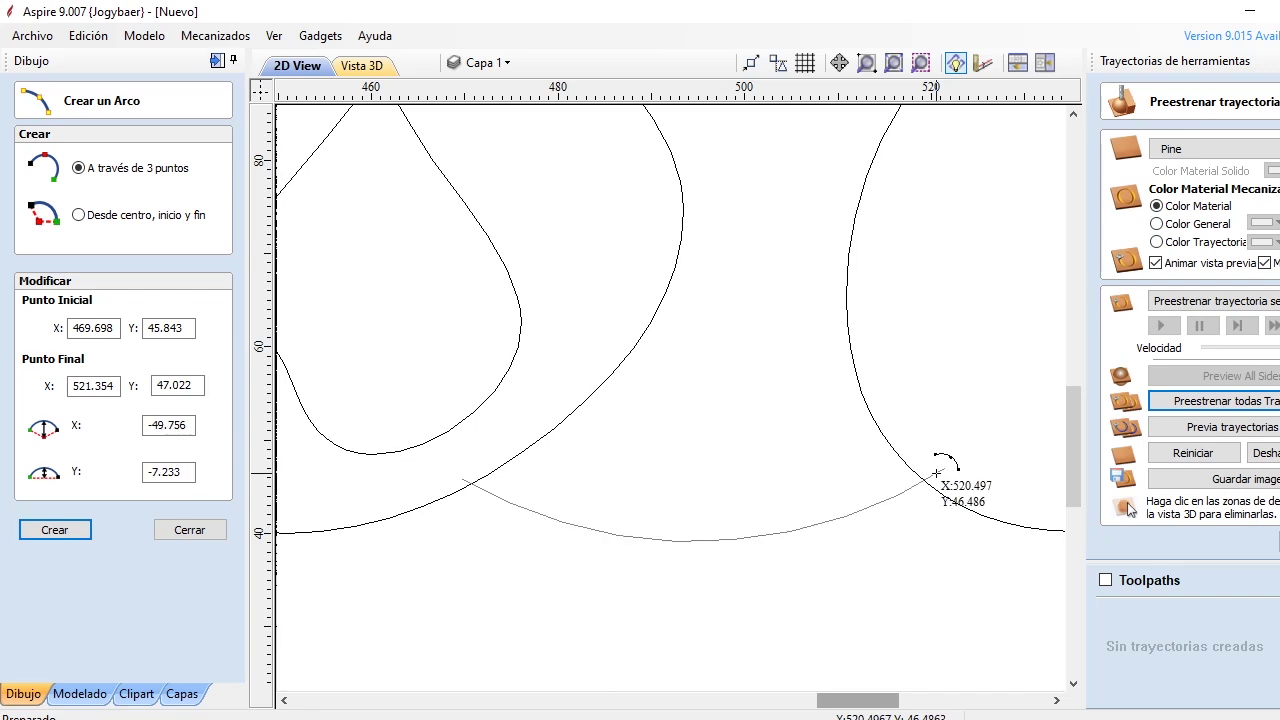
pyautogui.click(931, 472)
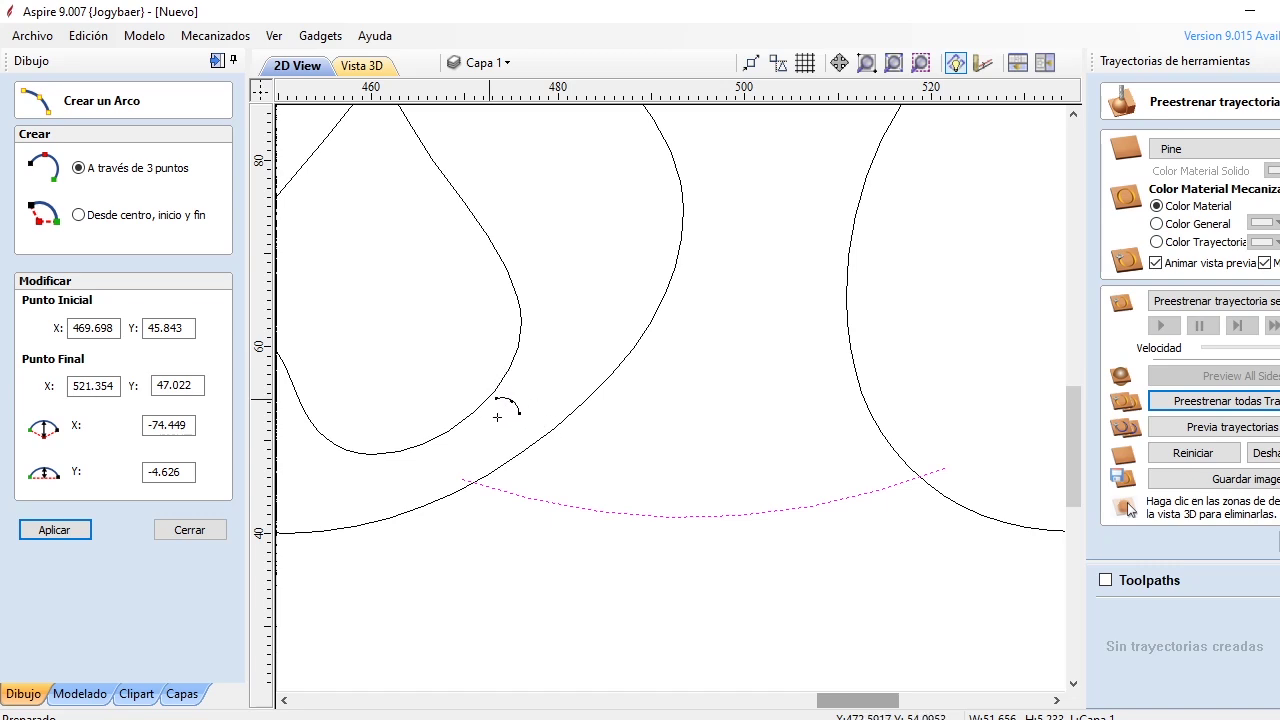
pyautogui.press('Return')
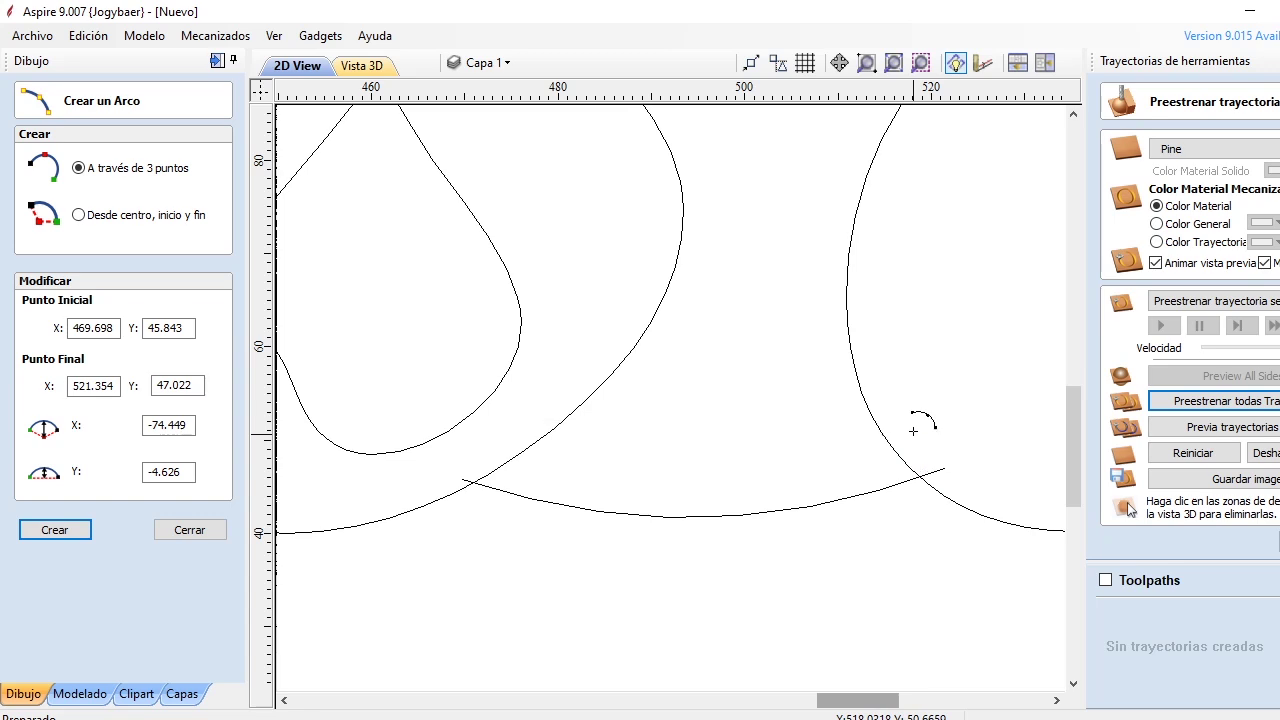
# Draw a second three-point arc about 41 mm wide above the first, between the s and the final o, and leave the arc tool.
pyautogui.click(906, 421)
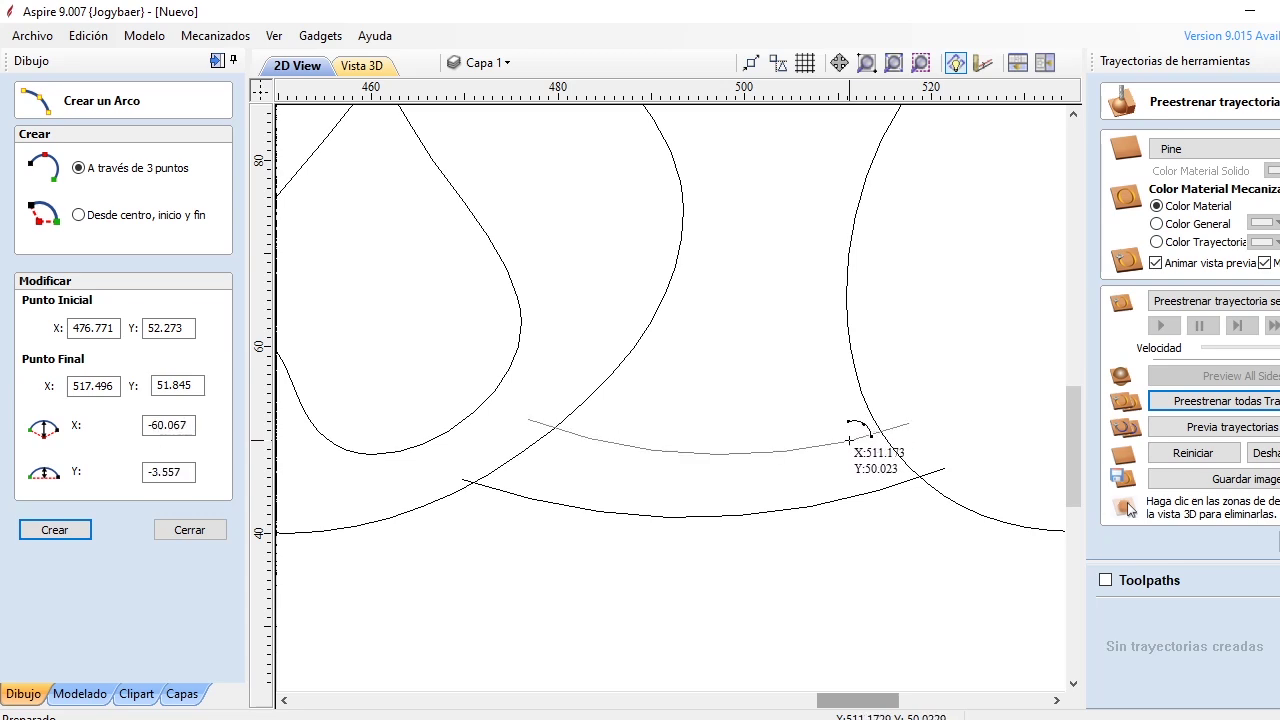
pyautogui.click(684, 459)
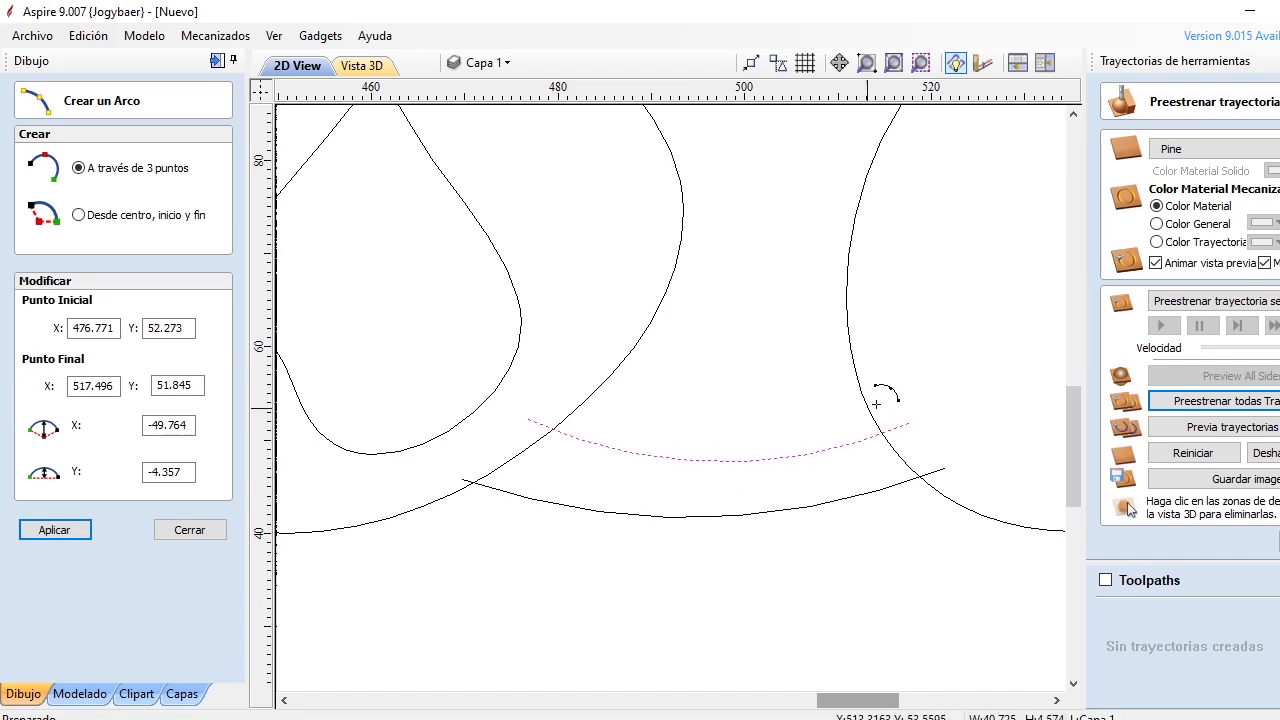
pyautogui.click(190, 530)
pyautogui.click(549, 571)
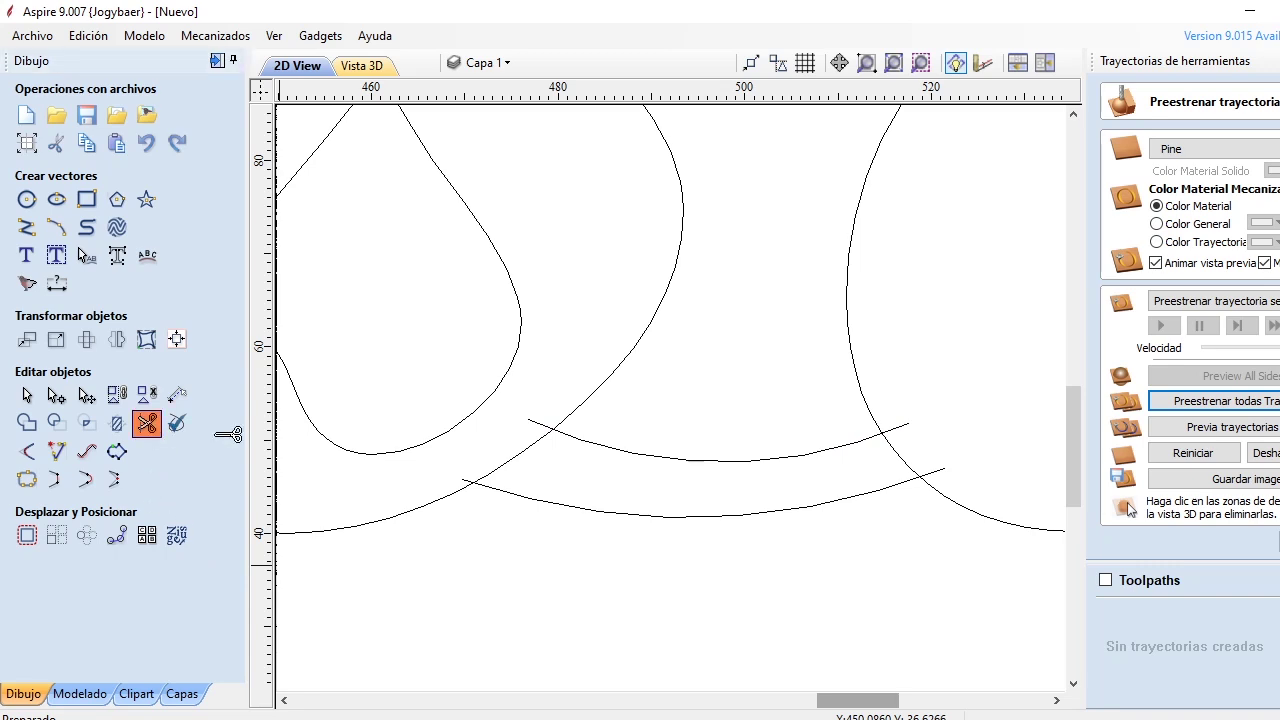
# Use interactive vector trimming to remove both arc ends inside the s and the s outline segment between the arcs.
pyautogui.click(147, 423)
pyautogui.scroll(5, 523, 466)
pyautogui.click(586, 360)
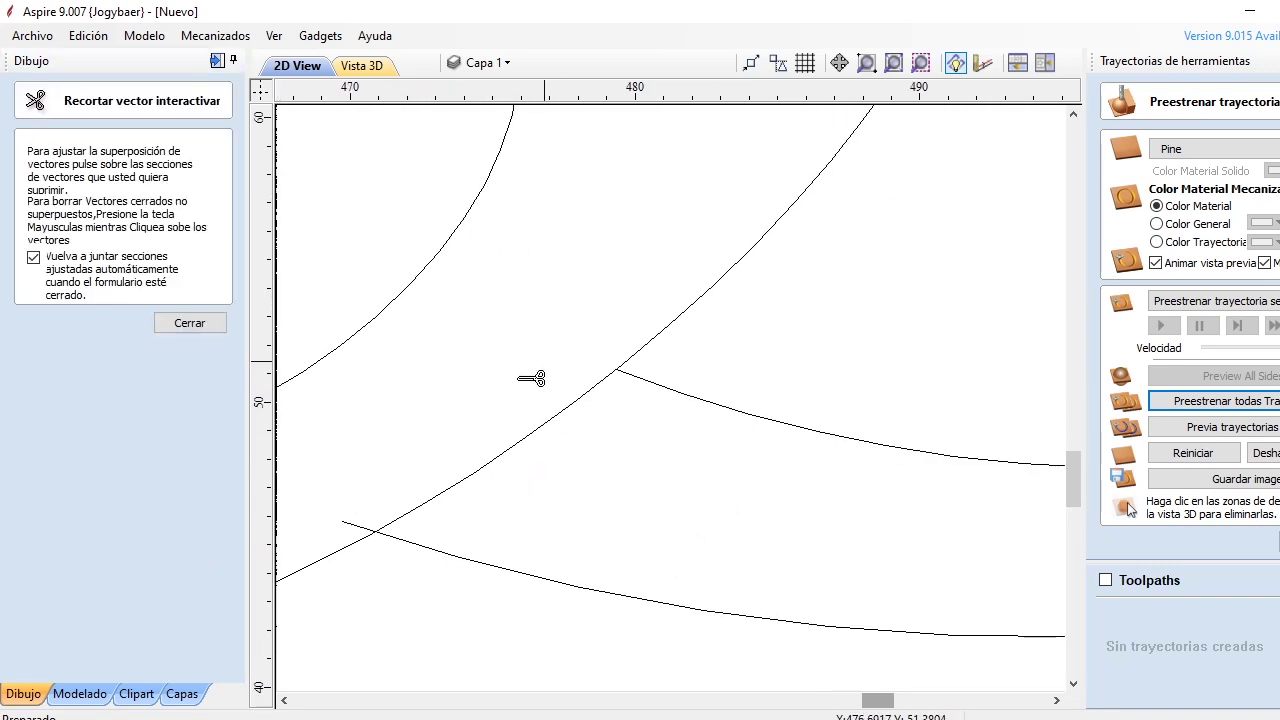
pyautogui.click(357, 524)
pyautogui.click(464, 494)
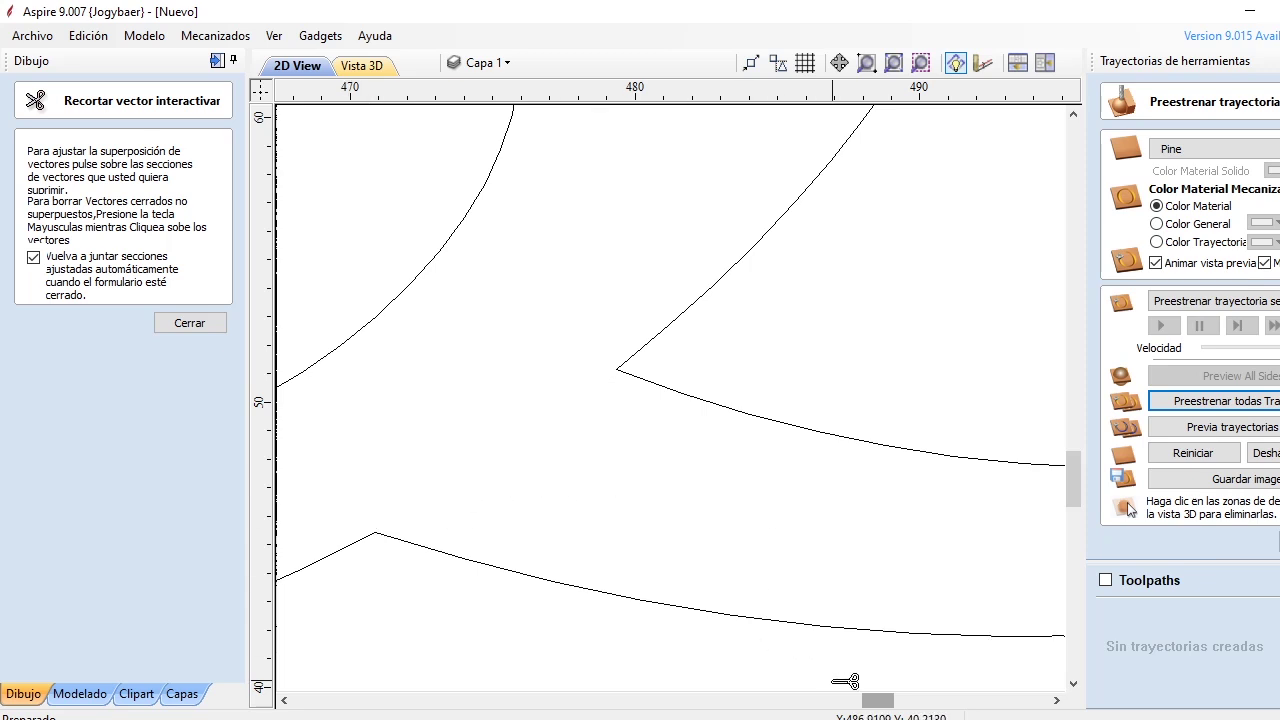
# Trim the o outline segment between the arcs and both protruding arc ends, and finish trimming to rejoin the sections.
pyautogui.moveTo(862, 706); pyautogui.dragTo(900, 706)
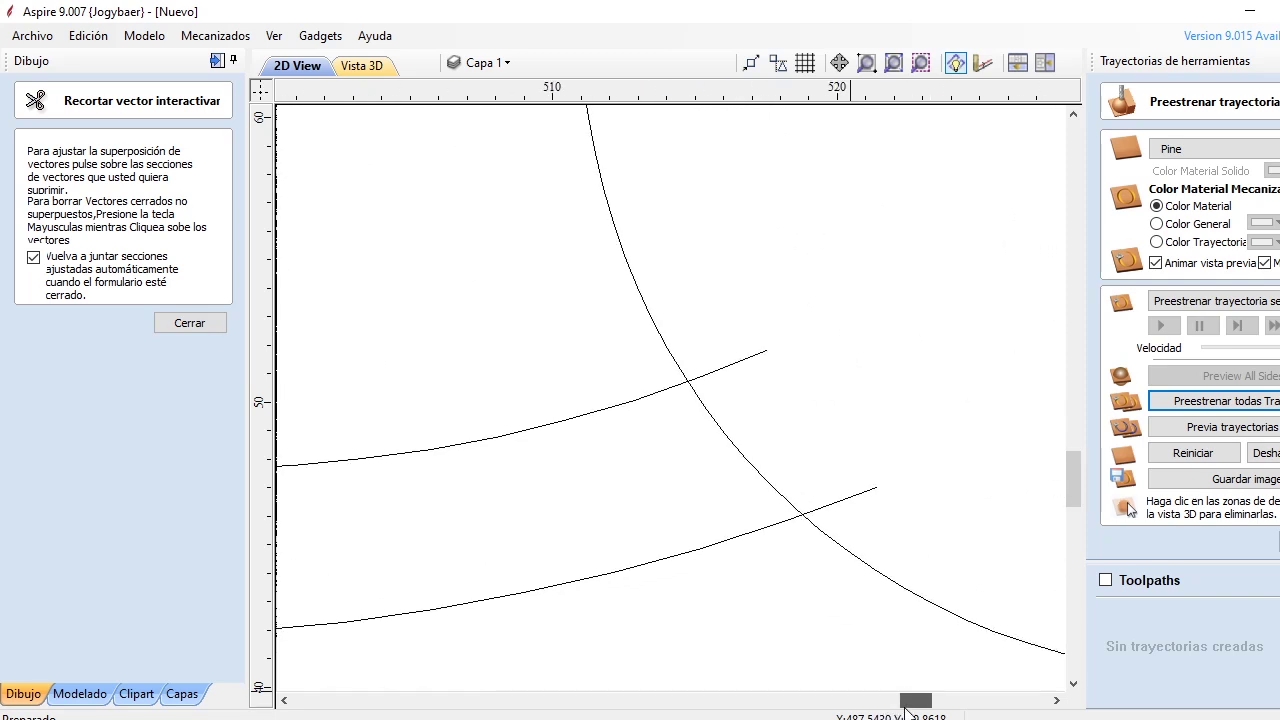
pyautogui.click(778, 492)
pyautogui.click(745, 360)
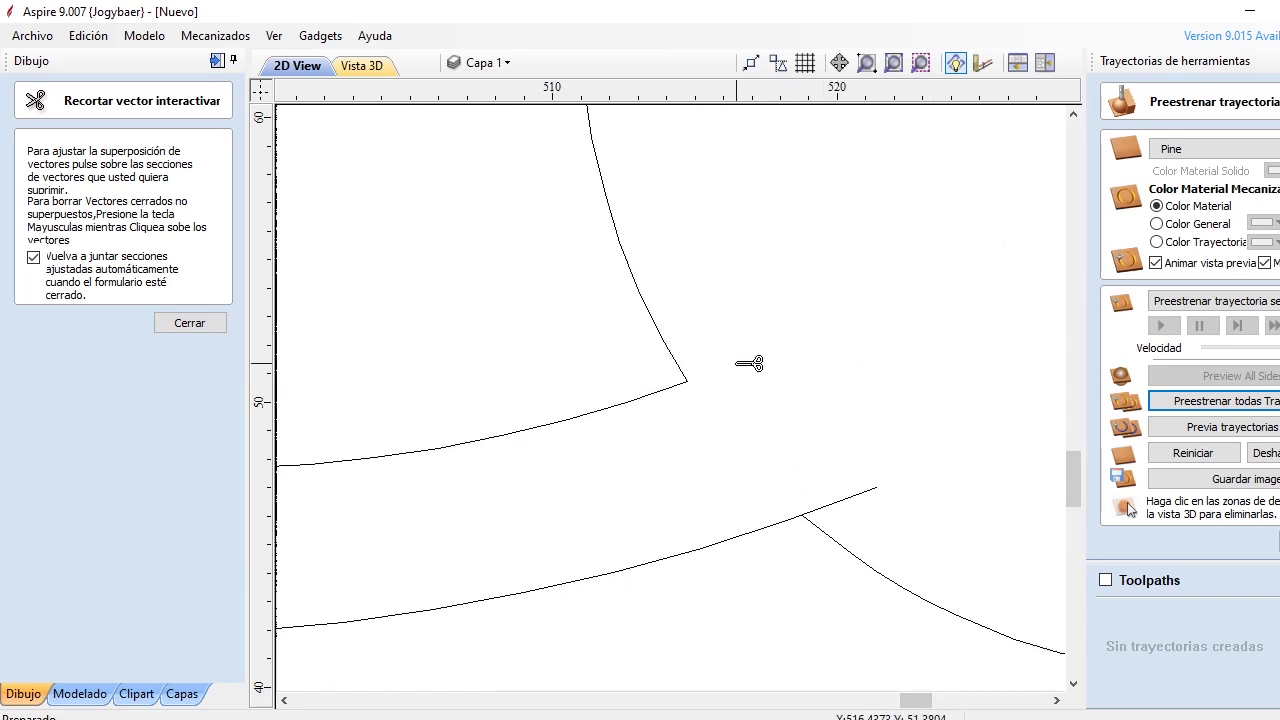
pyautogui.click(858, 500)
pyautogui.scroll(-4, 740, 420)
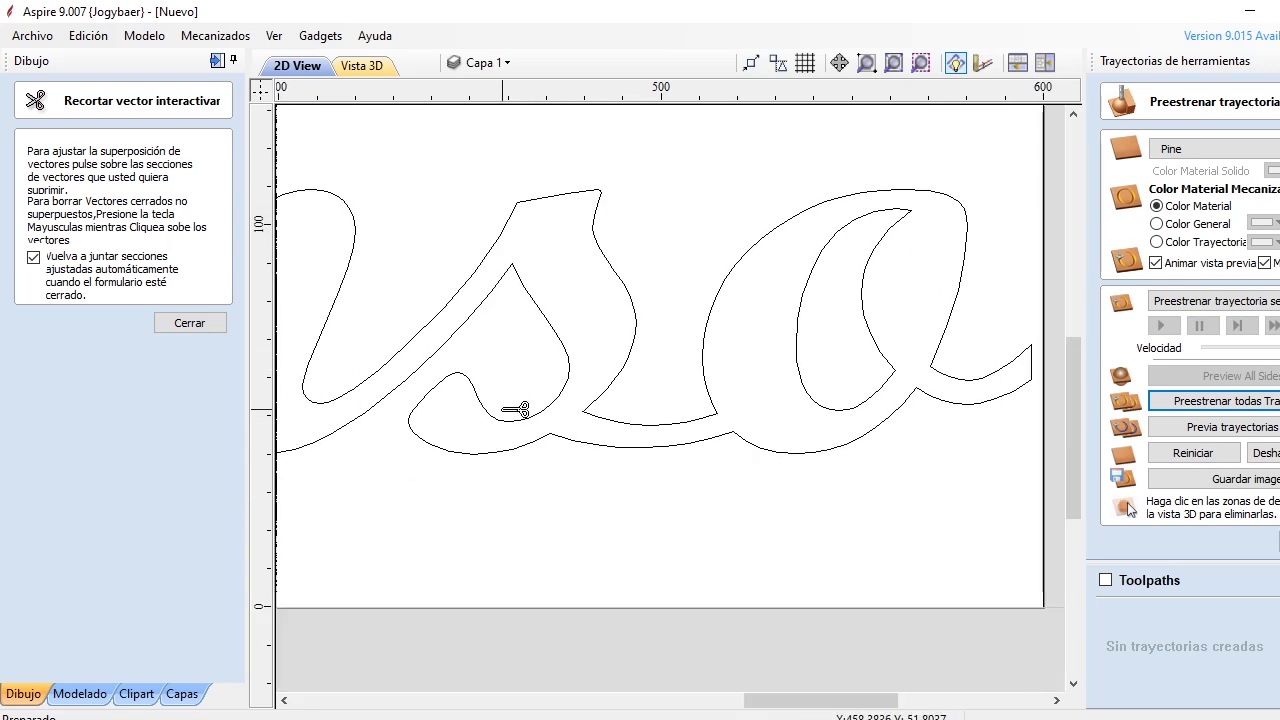
pyautogui.scroll(-4, 637, 349)
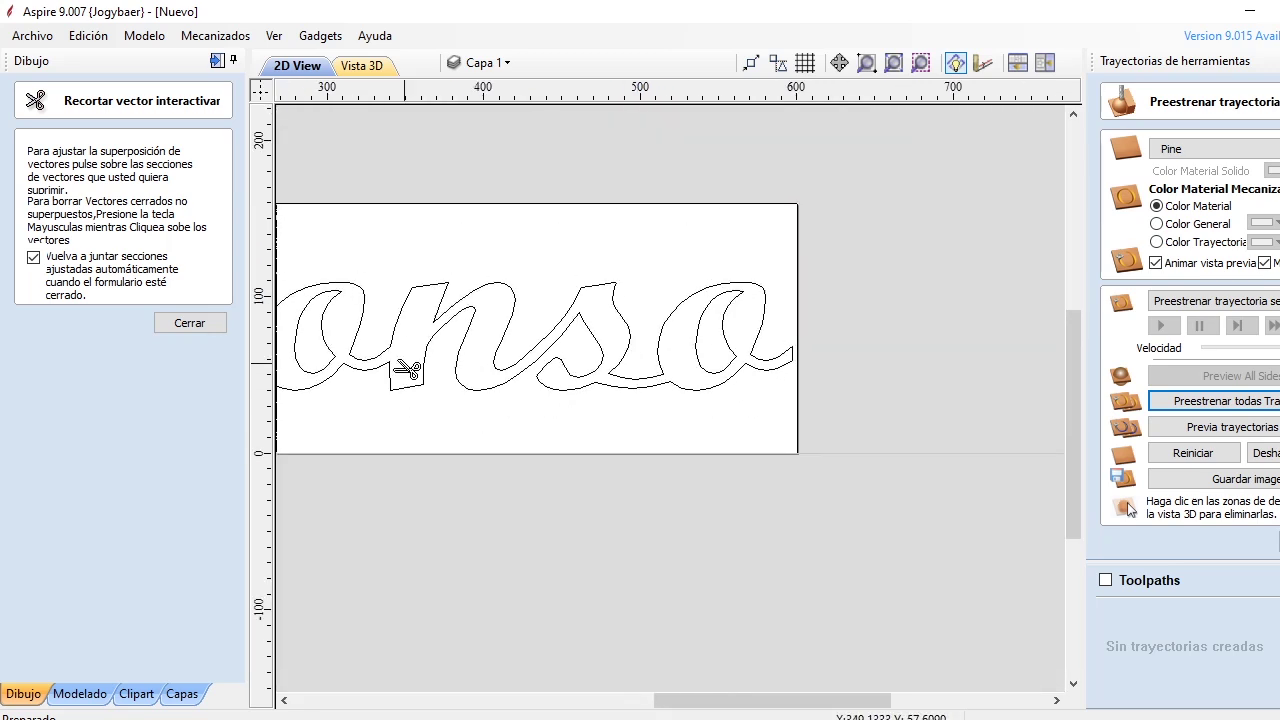
pyautogui.moveTo(705, 700); pyautogui.dragTo(628, 712)
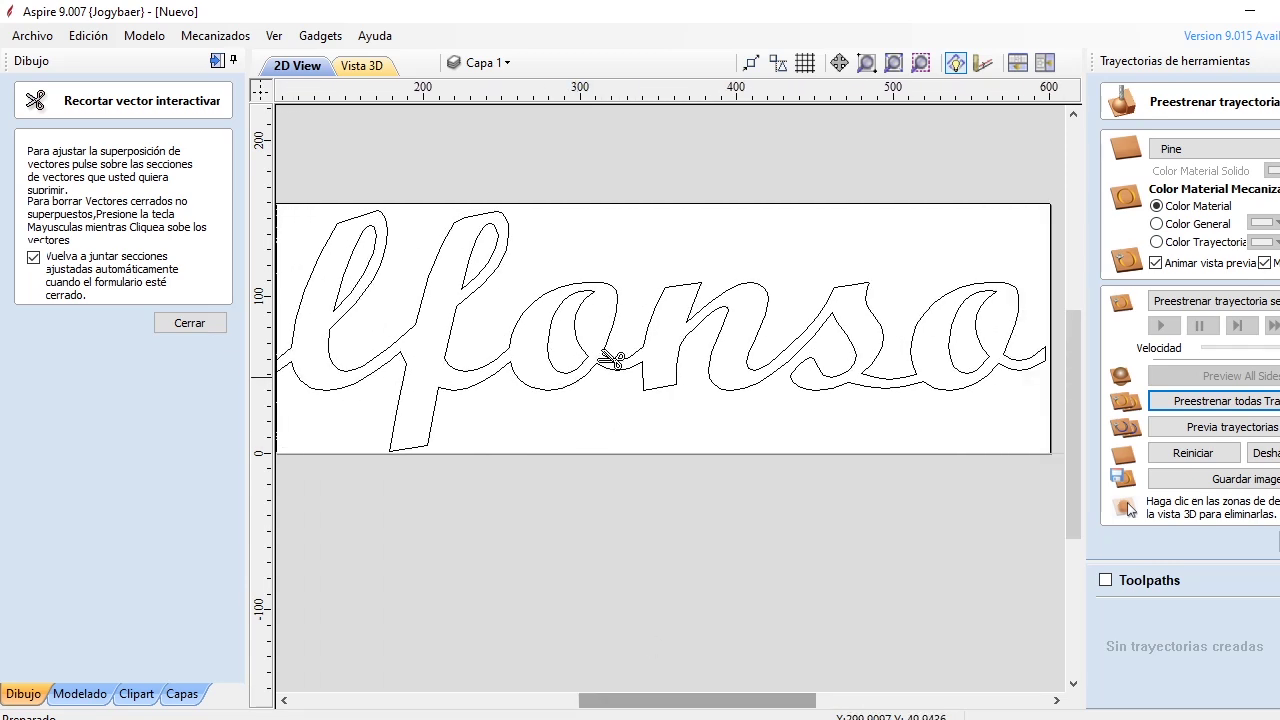
pyautogui.click(893, 62)
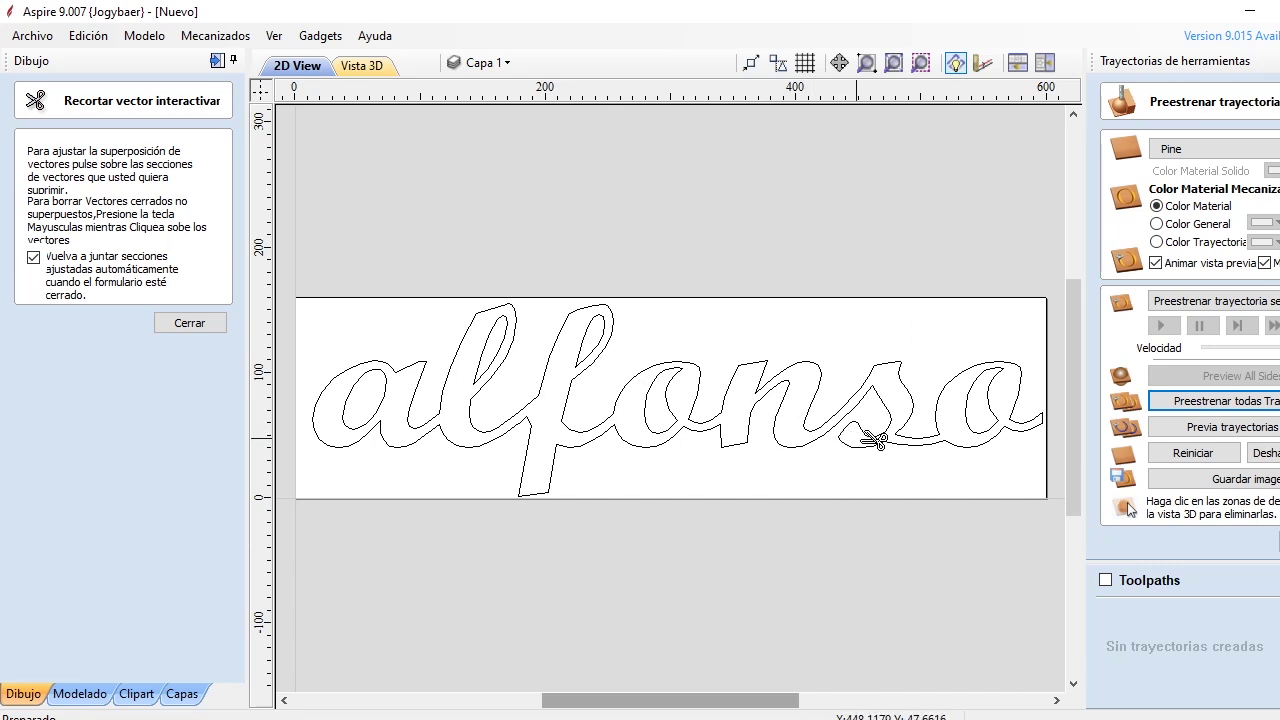
pyautogui.click(190, 323)
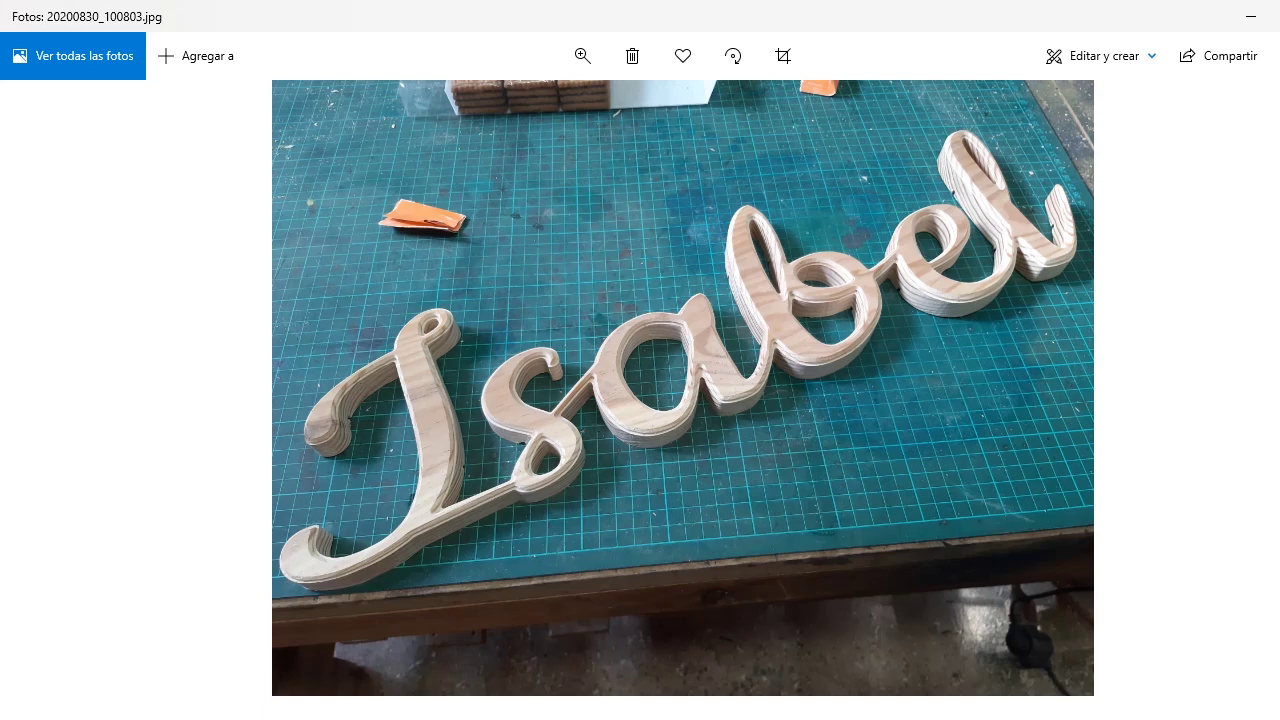
# Return to Aspire, leave the toolpath preview and start a 2D profile toolpath set to machine on the vectors (Sobre).
pyautogui.moveTo(700, 716)
pyautogui.click(700, 670)
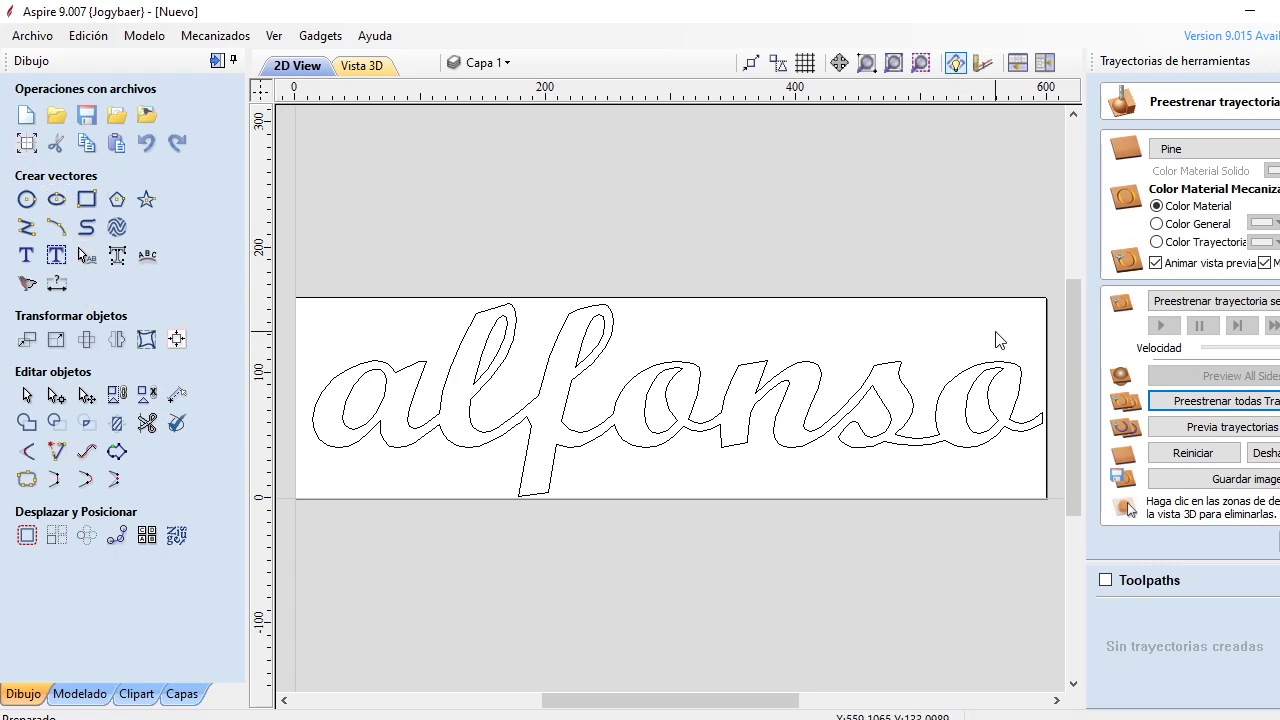
pyautogui.press('Escape')
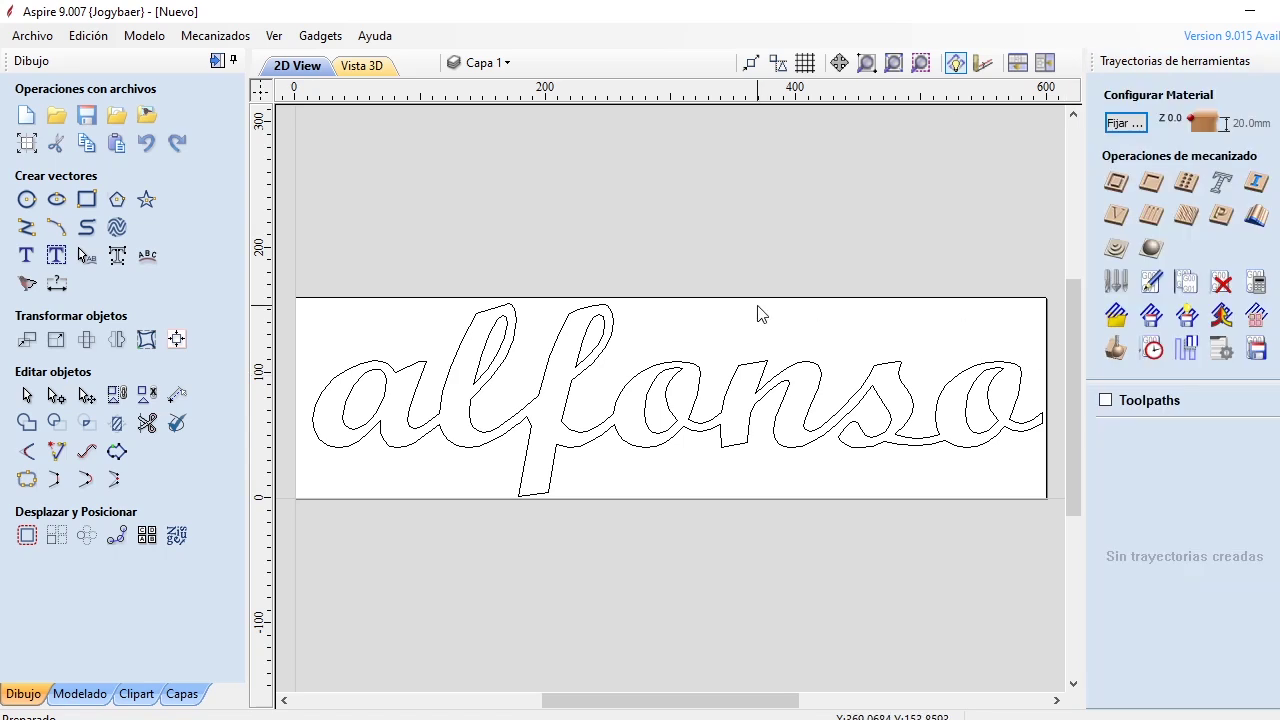
pyautogui.click(1115, 184)
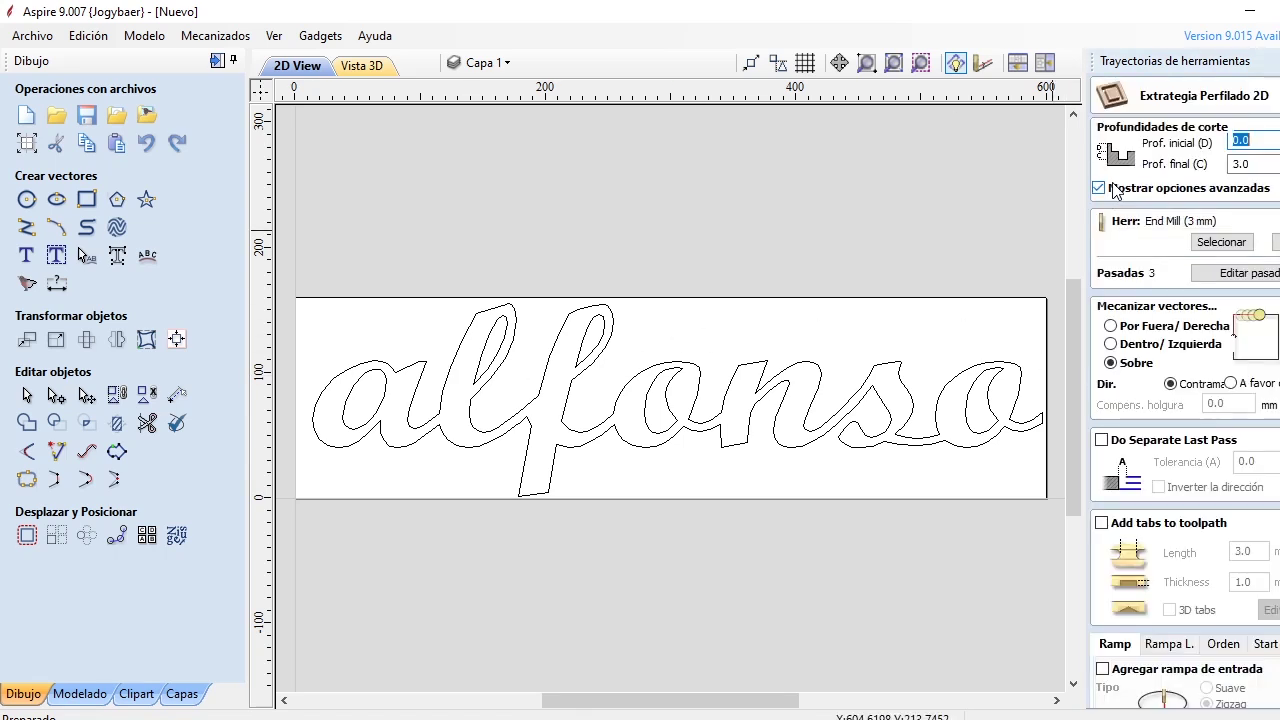
pyautogui.click(1120, 330)
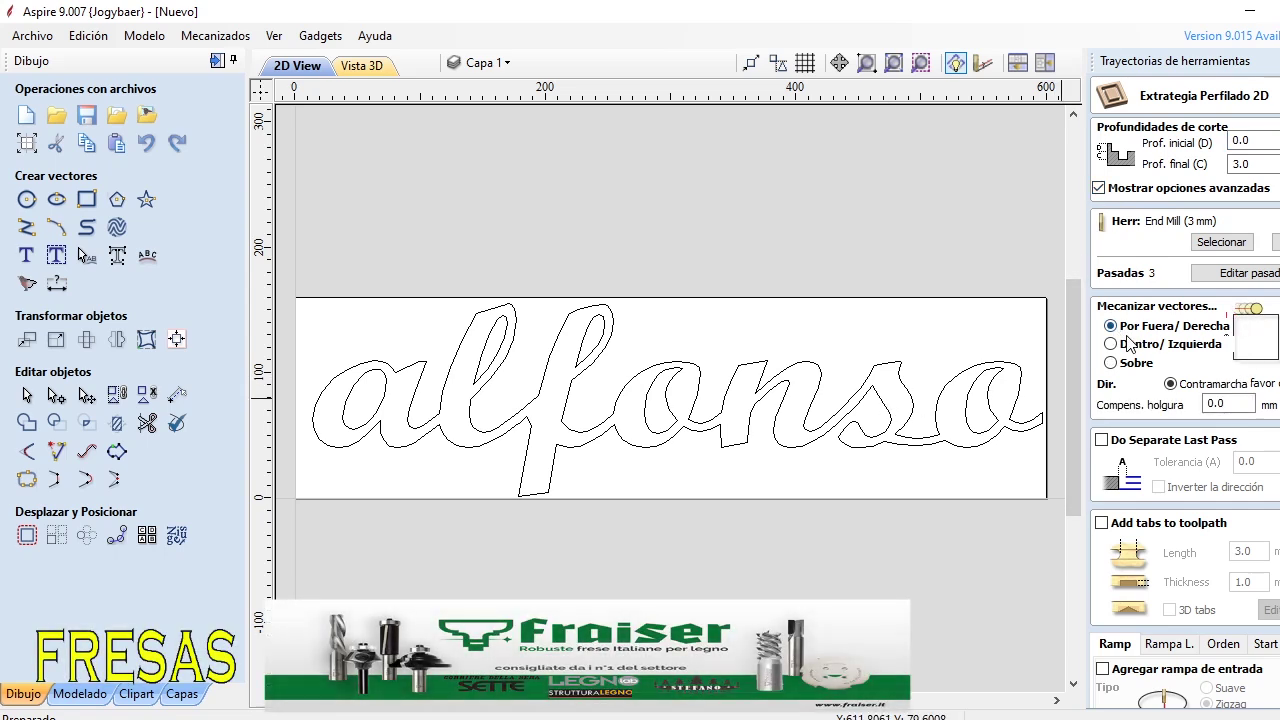
pyautogui.click(1112, 344)
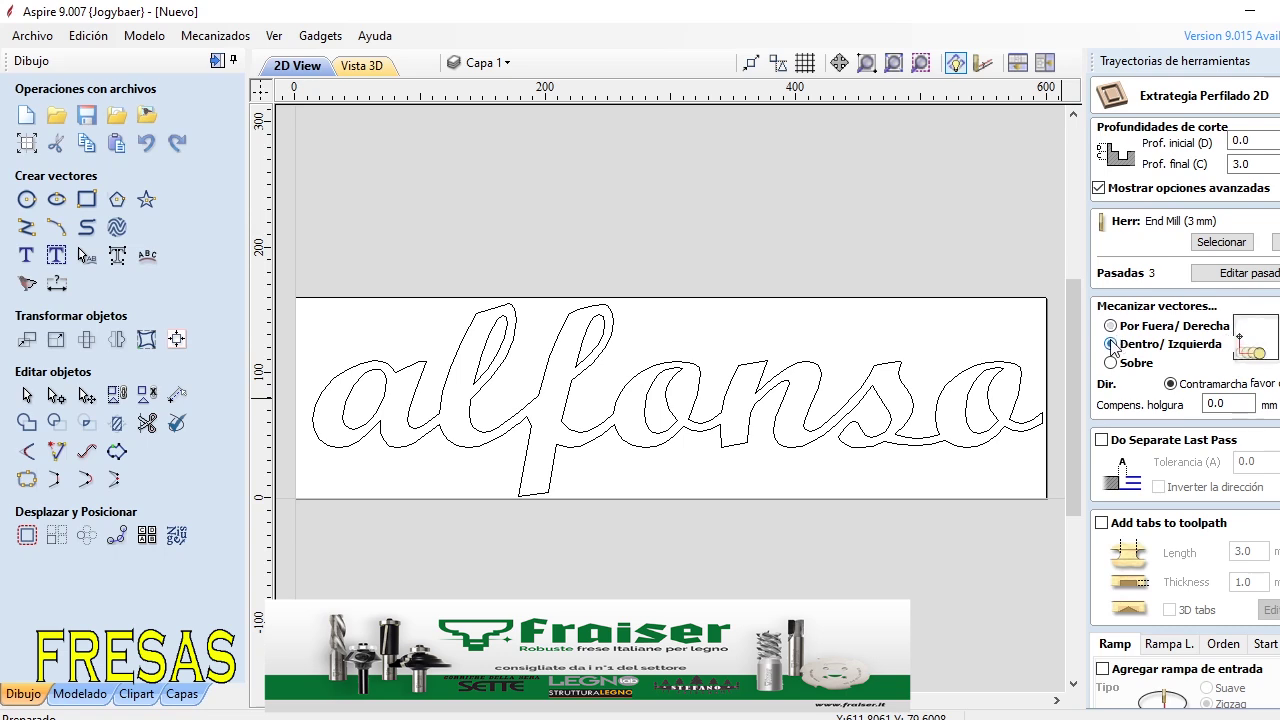
pyautogui.click(1112, 362)
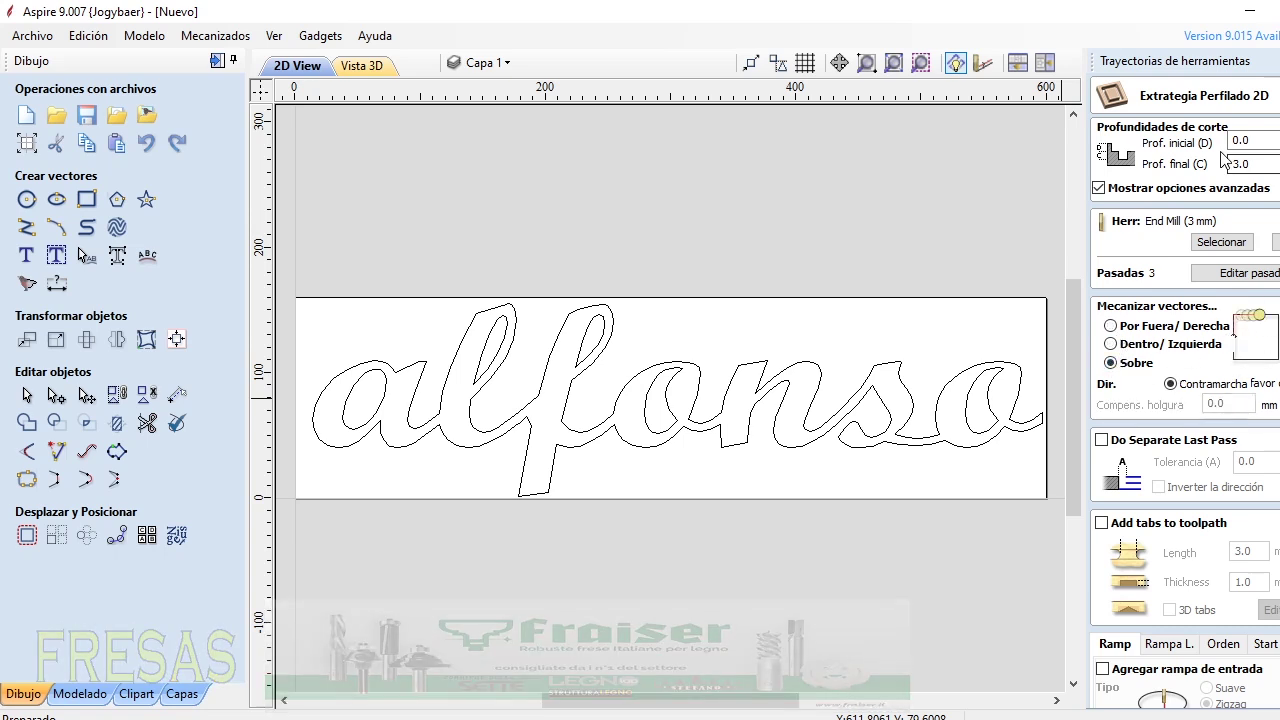
# Select the metric V-Bit (90 deg 12 mm) from the tool database as the profile toolpath's cutter.
pyautogui.click(1202, 248)
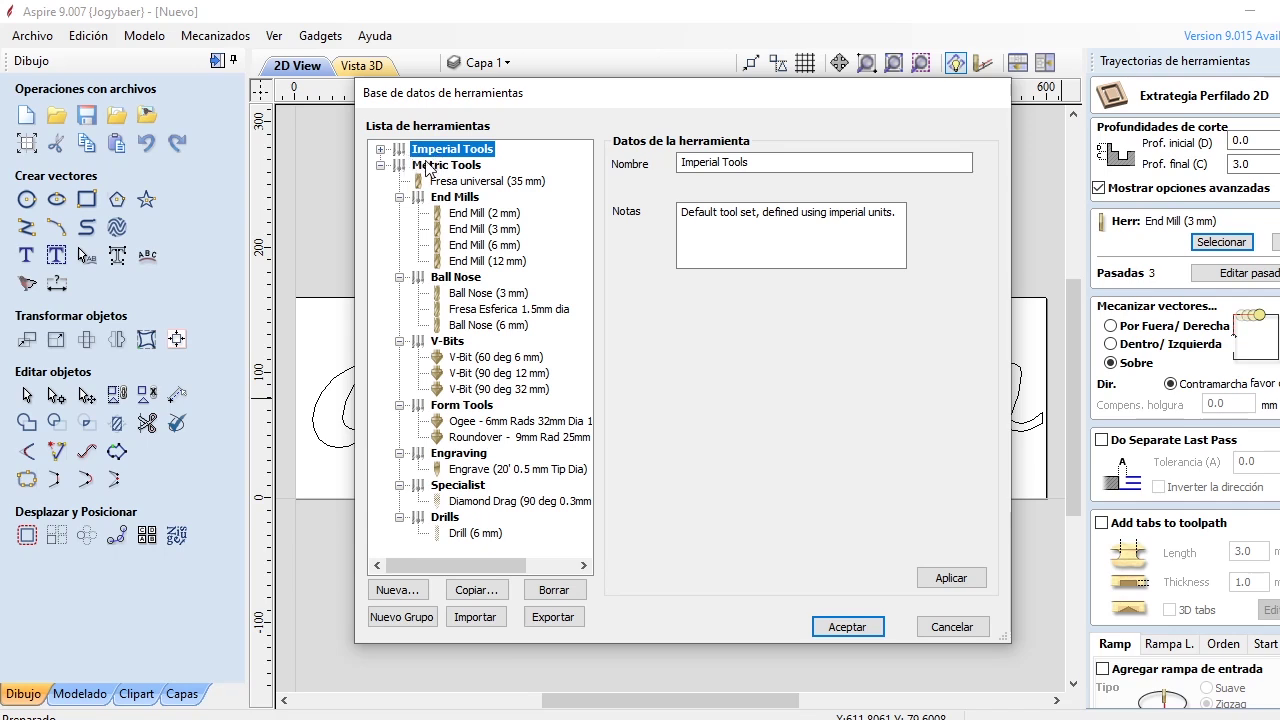
pyautogui.click(420, 166)
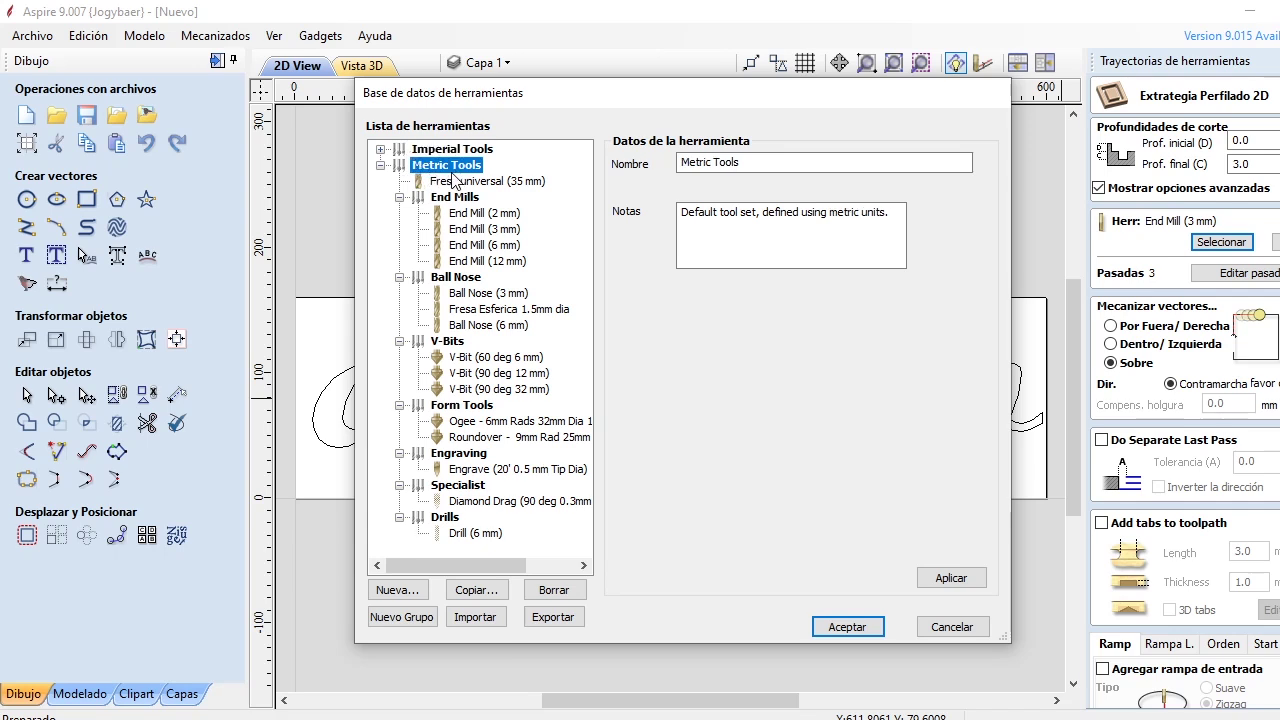
pyautogui.click(466, 374)
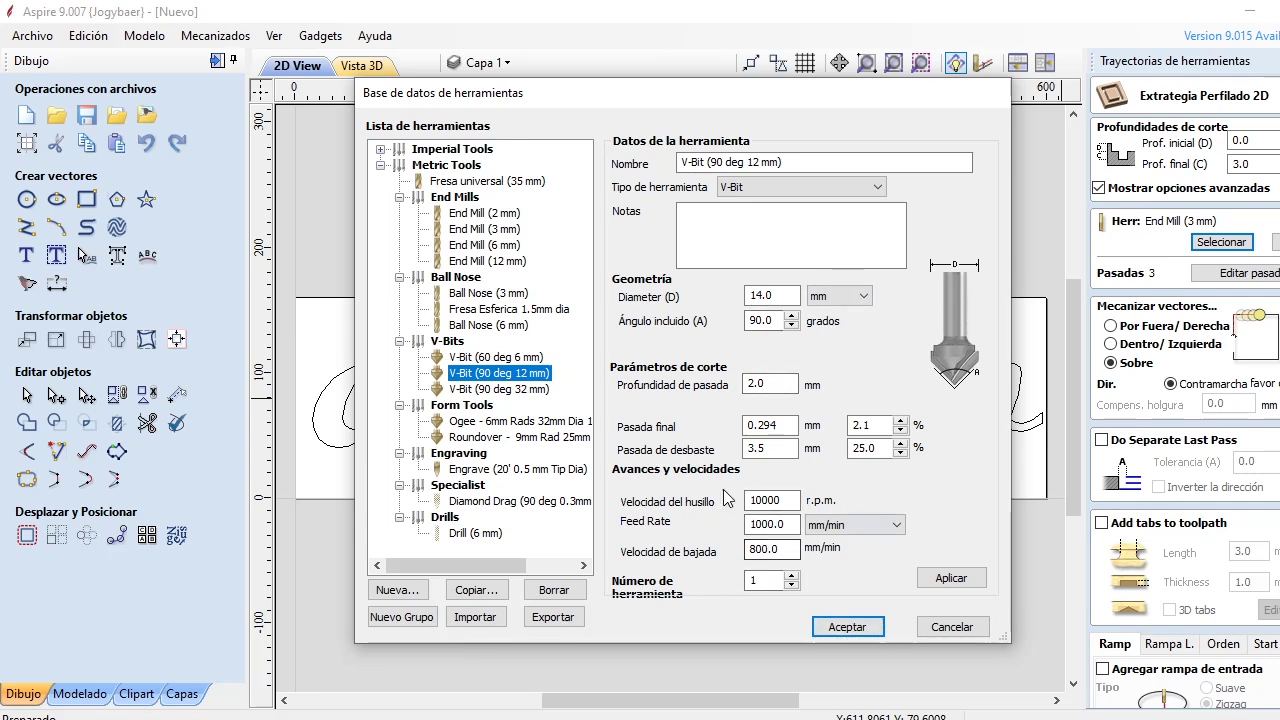
pyautogui.click(848, 627)
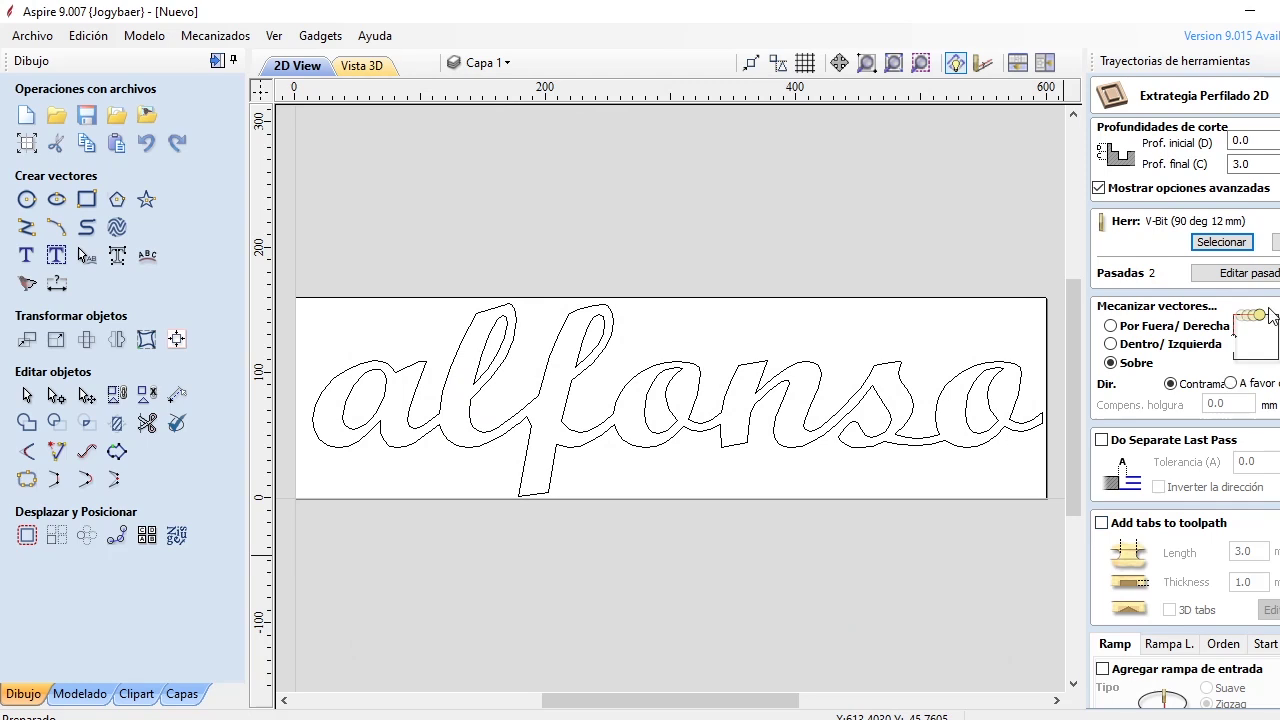
pyautogui.scroll(-1, 1208, 466)
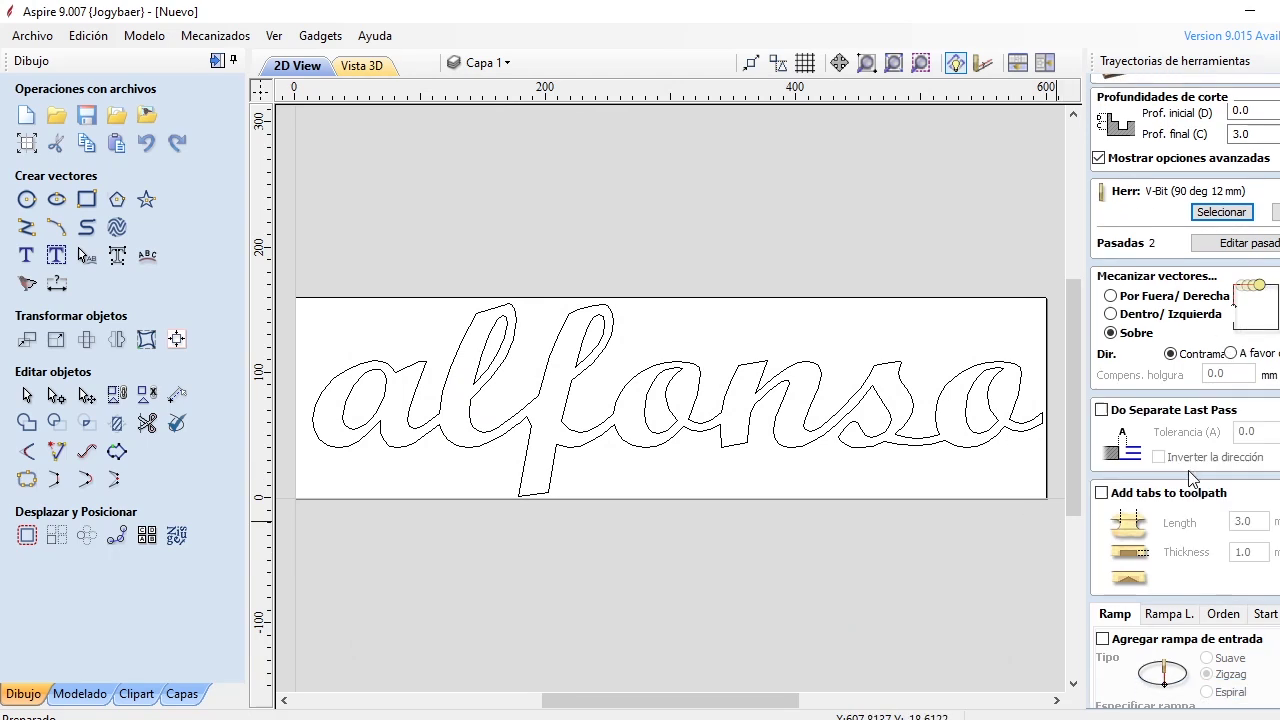
pyautogui.scroll(-1, 1257, 197)
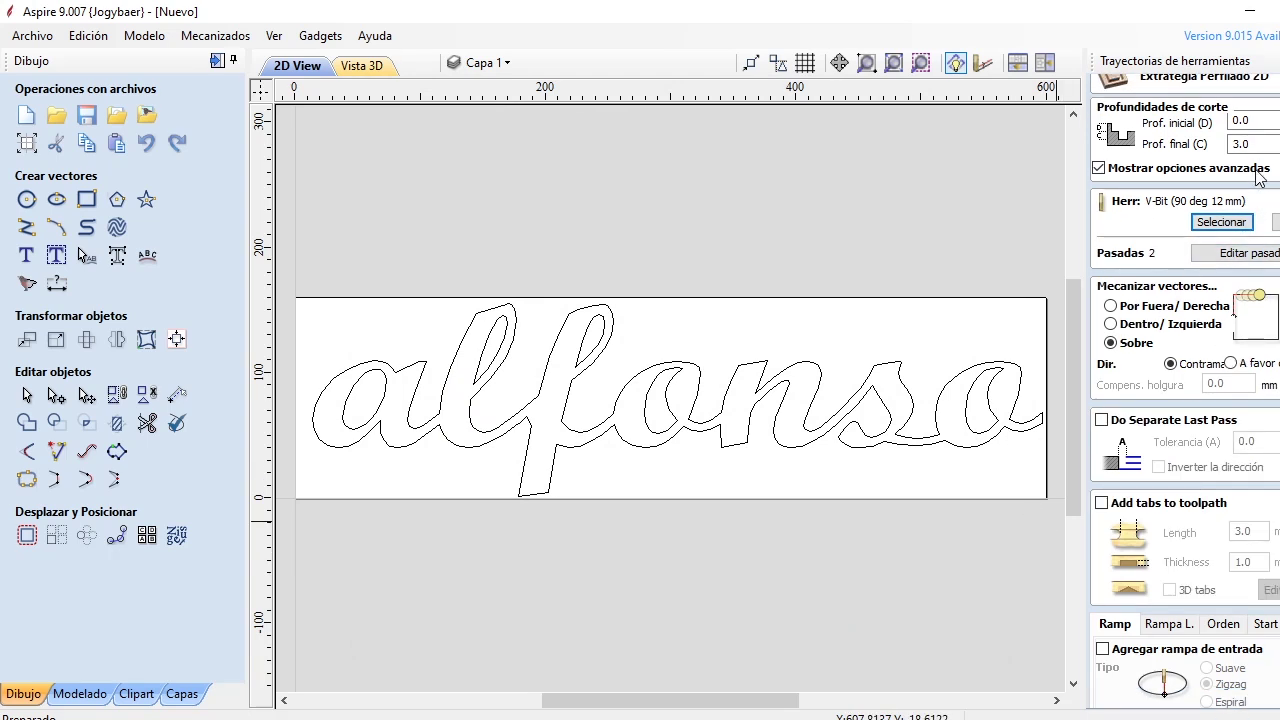
# Name the V-bit profile toolpath "Perfilado paso 1", leaving the separate last pass, tabs and entry ramp disabled.
pyautogui.scroll(-1, 1183, 386)
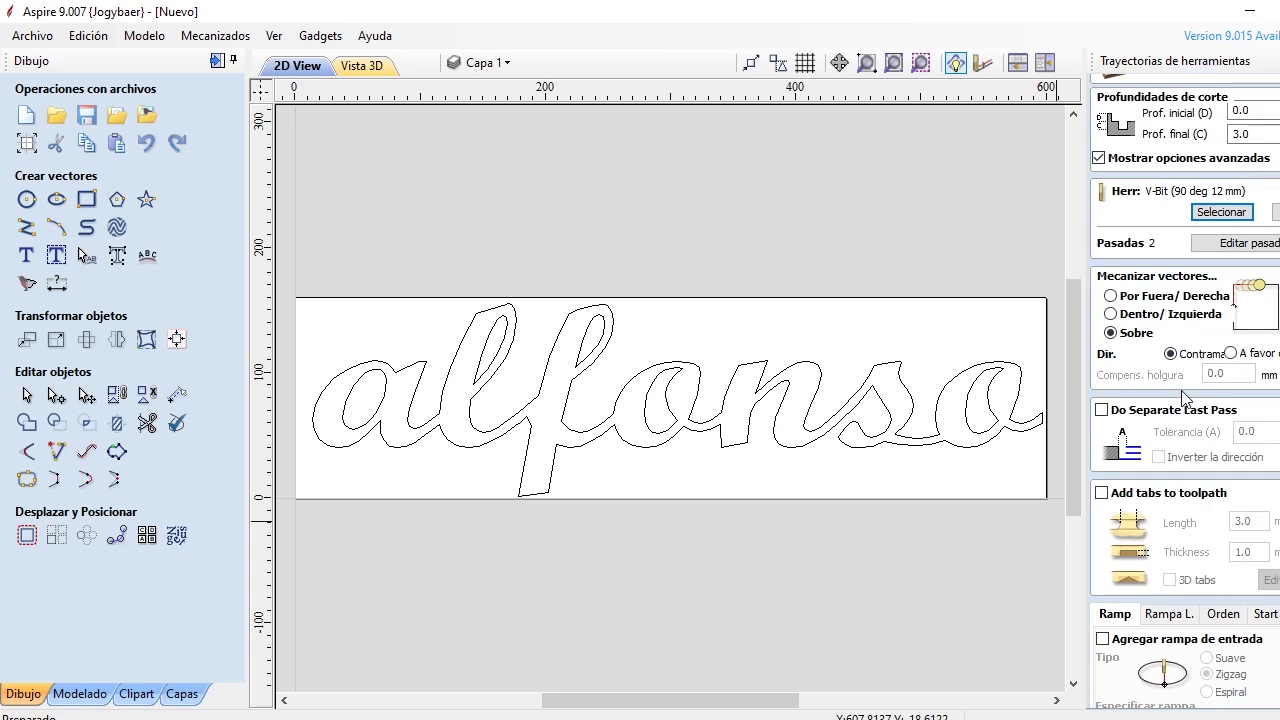
pyautogui.scroll(-1, 1185, 397)
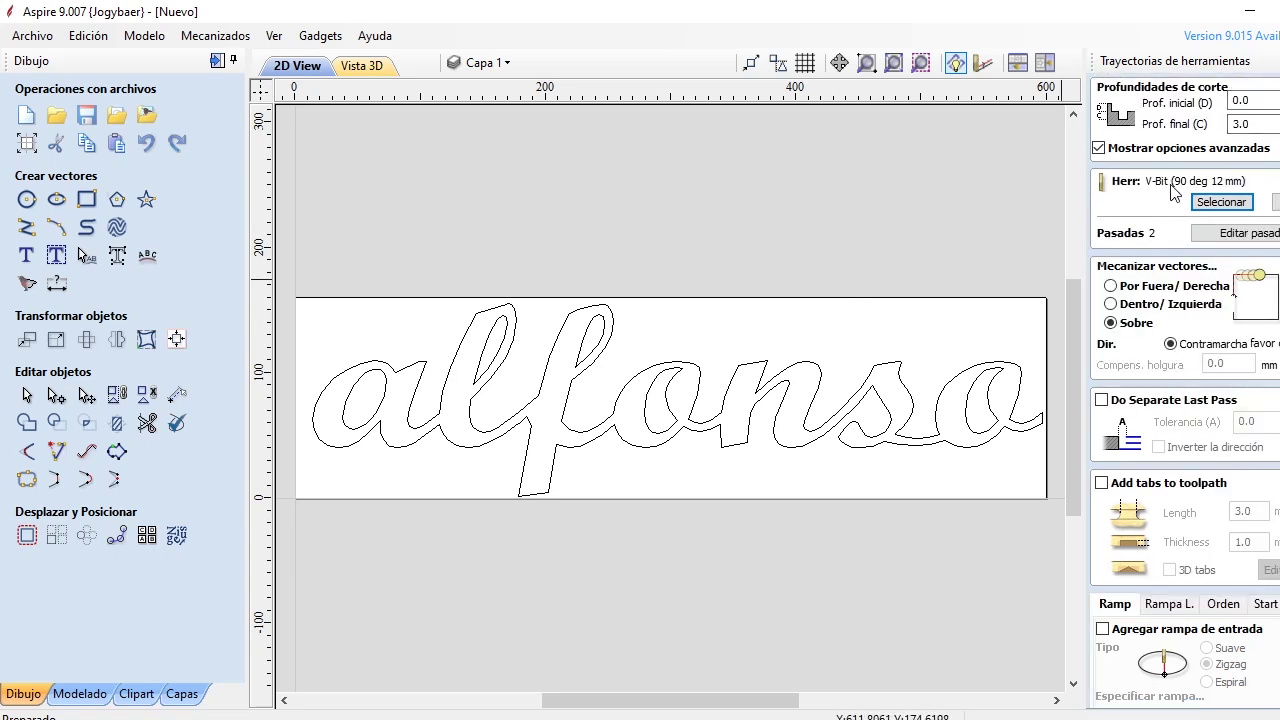
pyautogui.scroll(-3, 1185, 356)
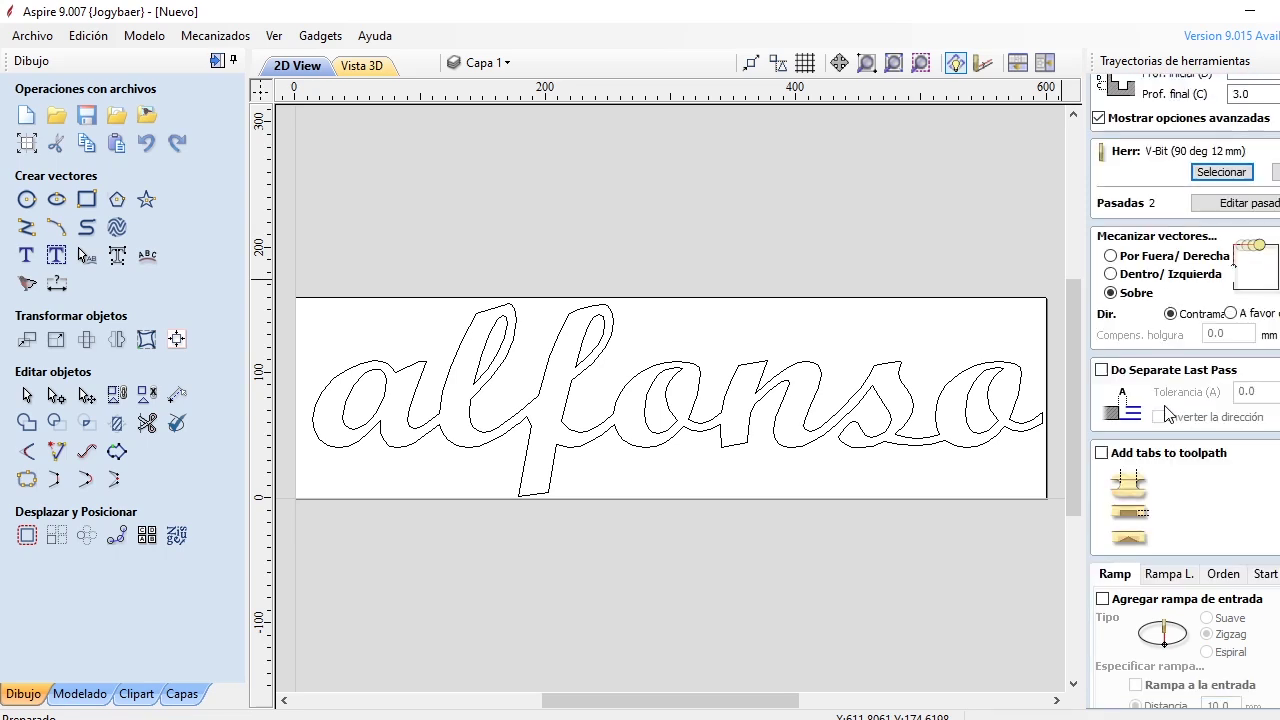
pyautogui.scroll(-15, 1169, 412)
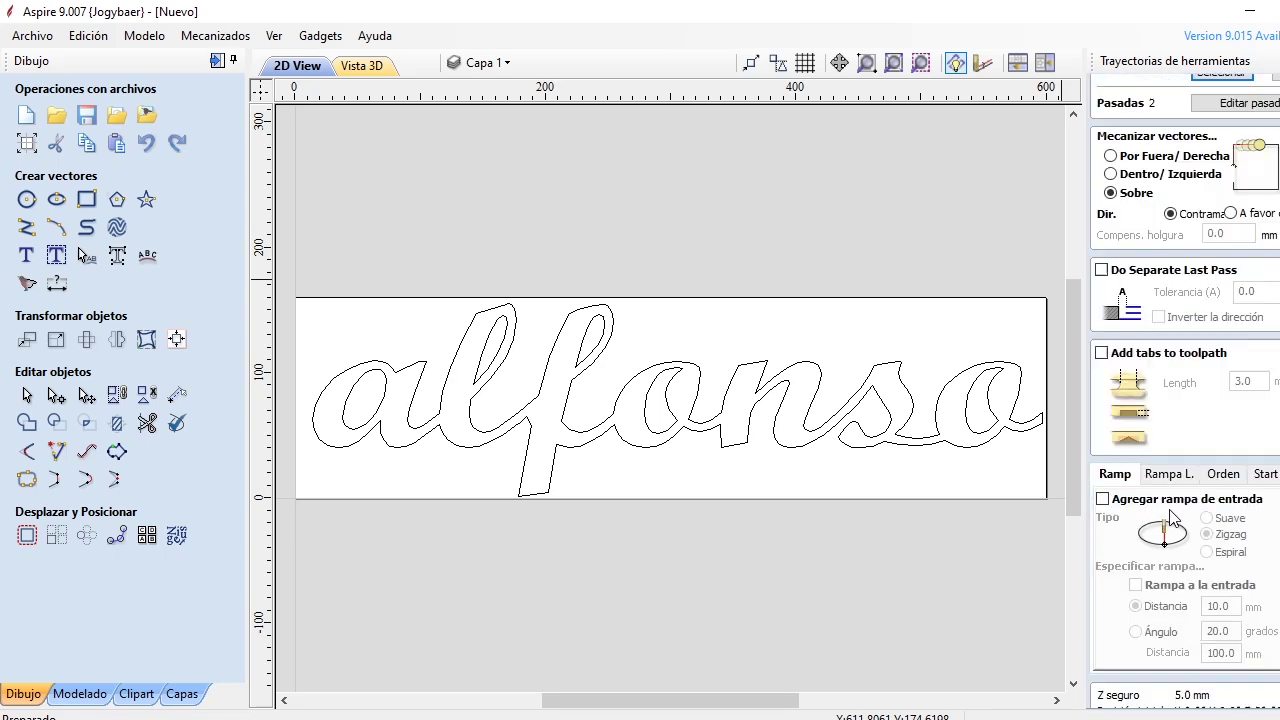
pyautogui.scroll(-7, 1170, 556)
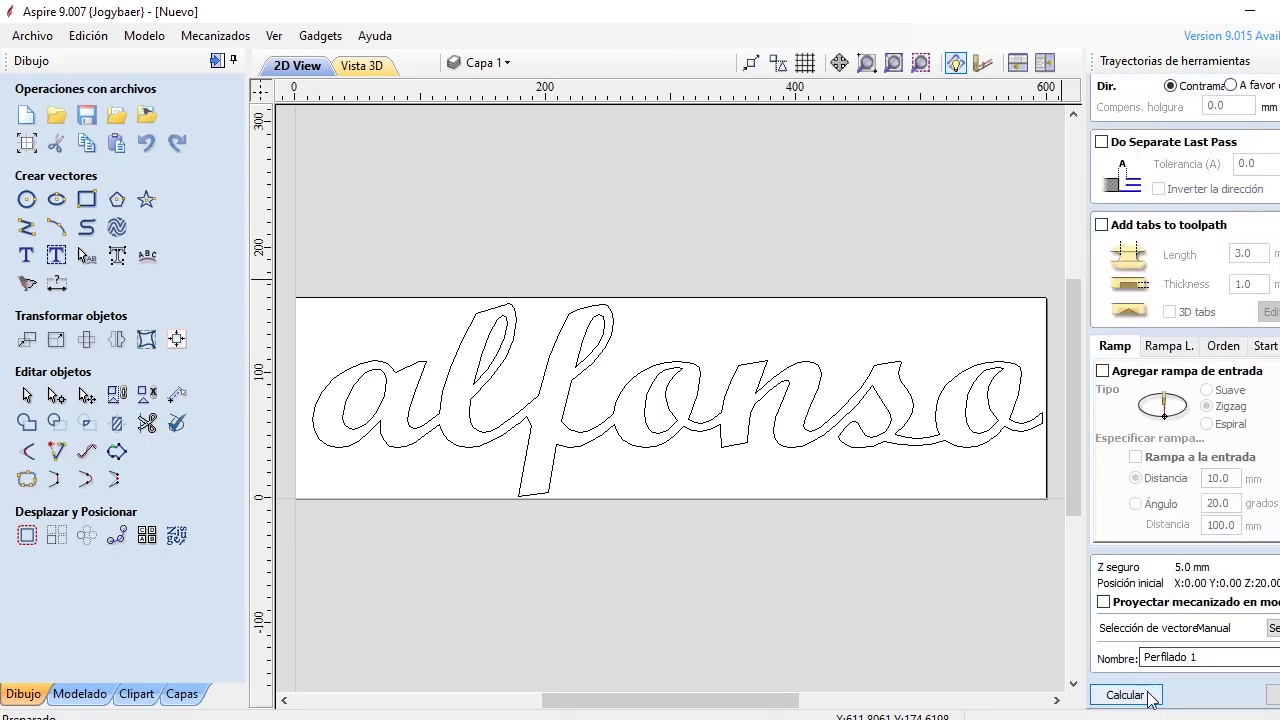
pyautogui.click(1221, 661)
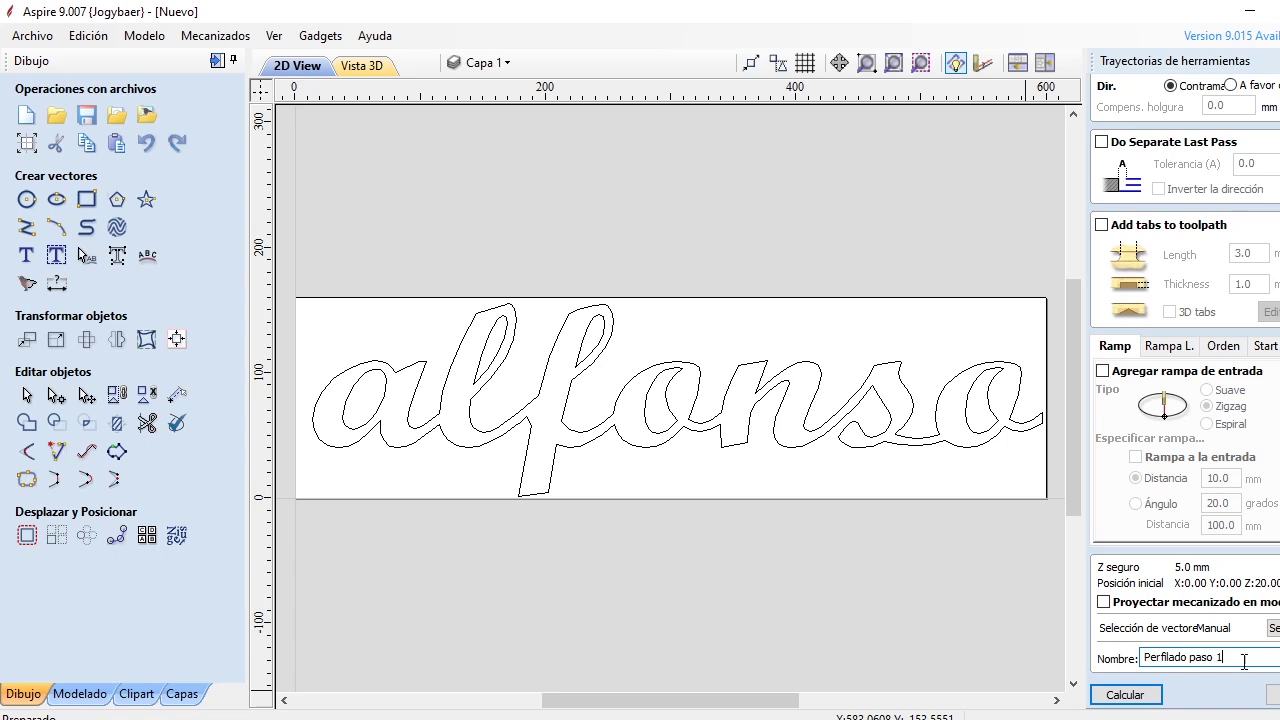
# Select and ungroup all the name's vectors, including the inner loops, and calculate the profile toolpath on them.
pyautogui.click(1143, 699)
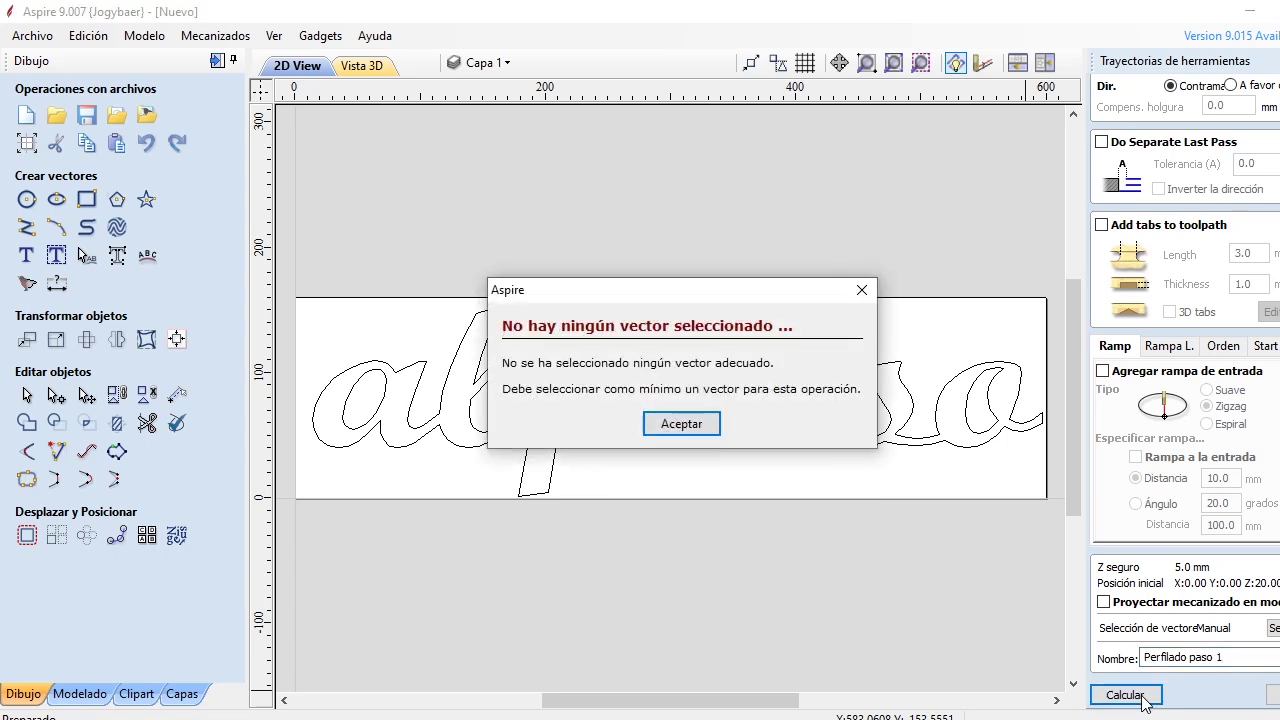
pyautogui.click(682, 426)
pyautogui.click(686, 434)
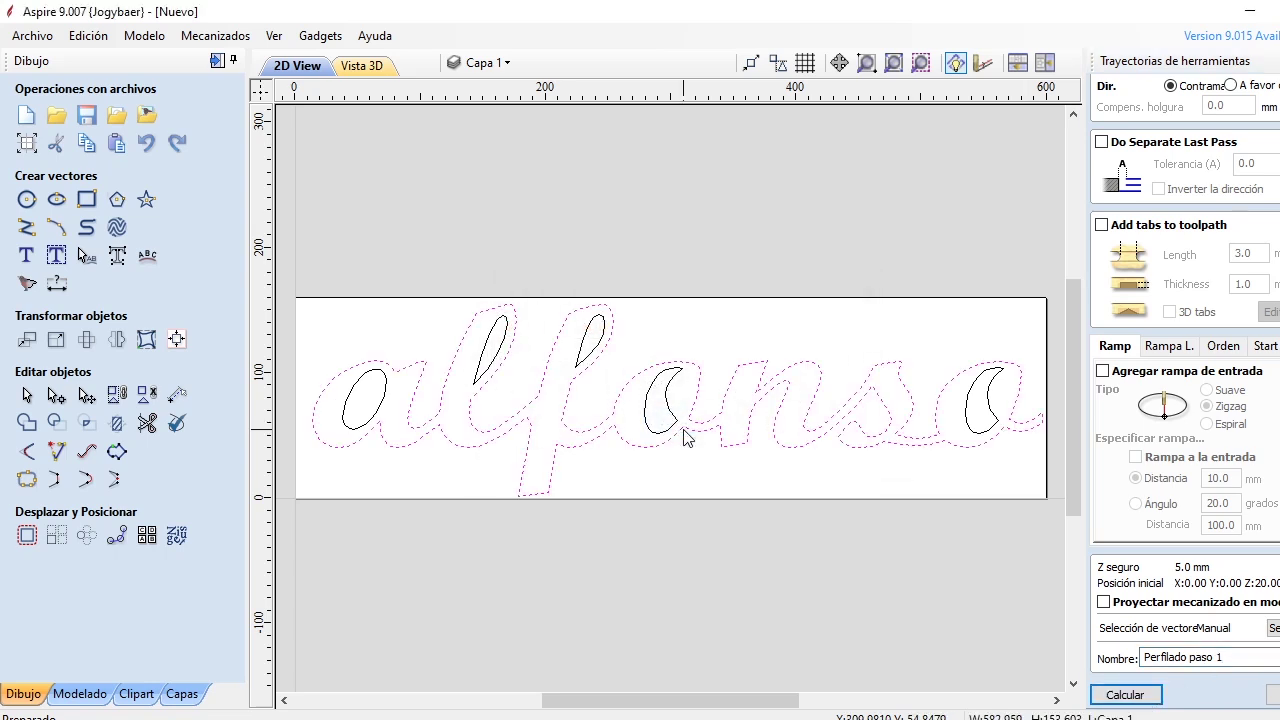
pyautogui.click(700, 474)
pyautogui.moveTo(1025, 466); pyautogui.dragTo(309, 316)
pyautogui.rightClick(535, 398)
pyautogui.click(583, 473)
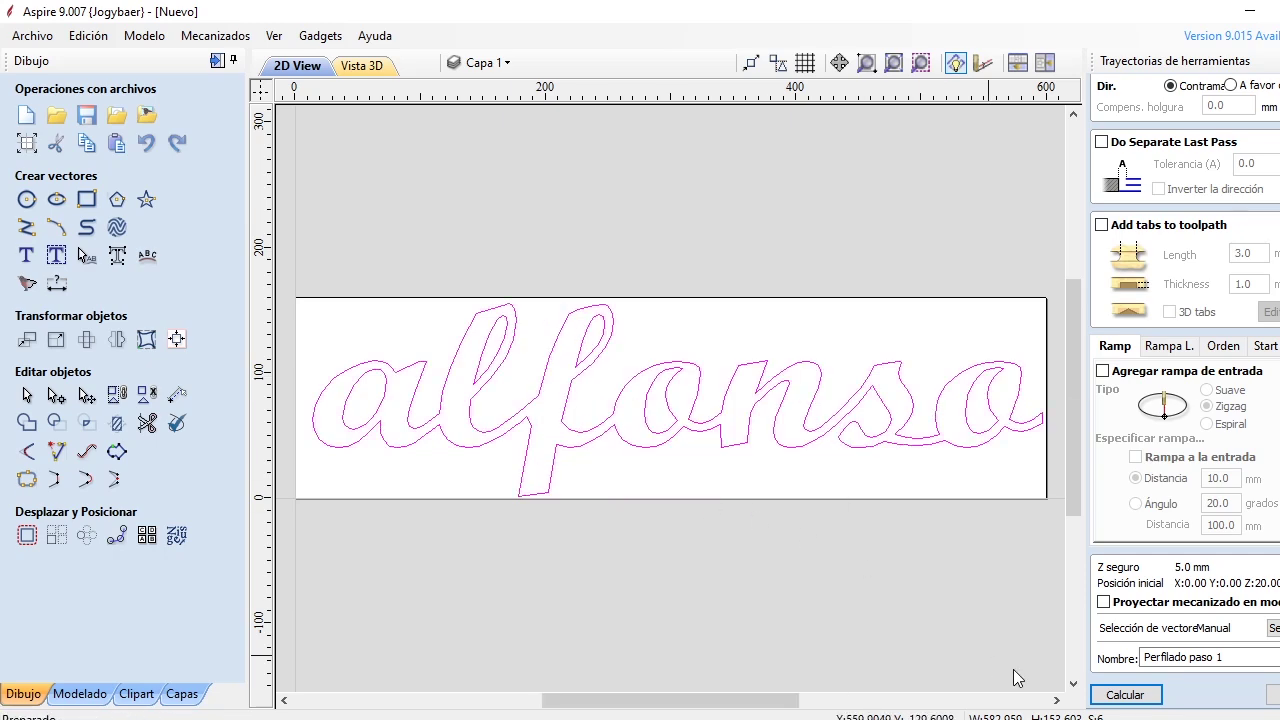
pyautogui.click(1133, 695)
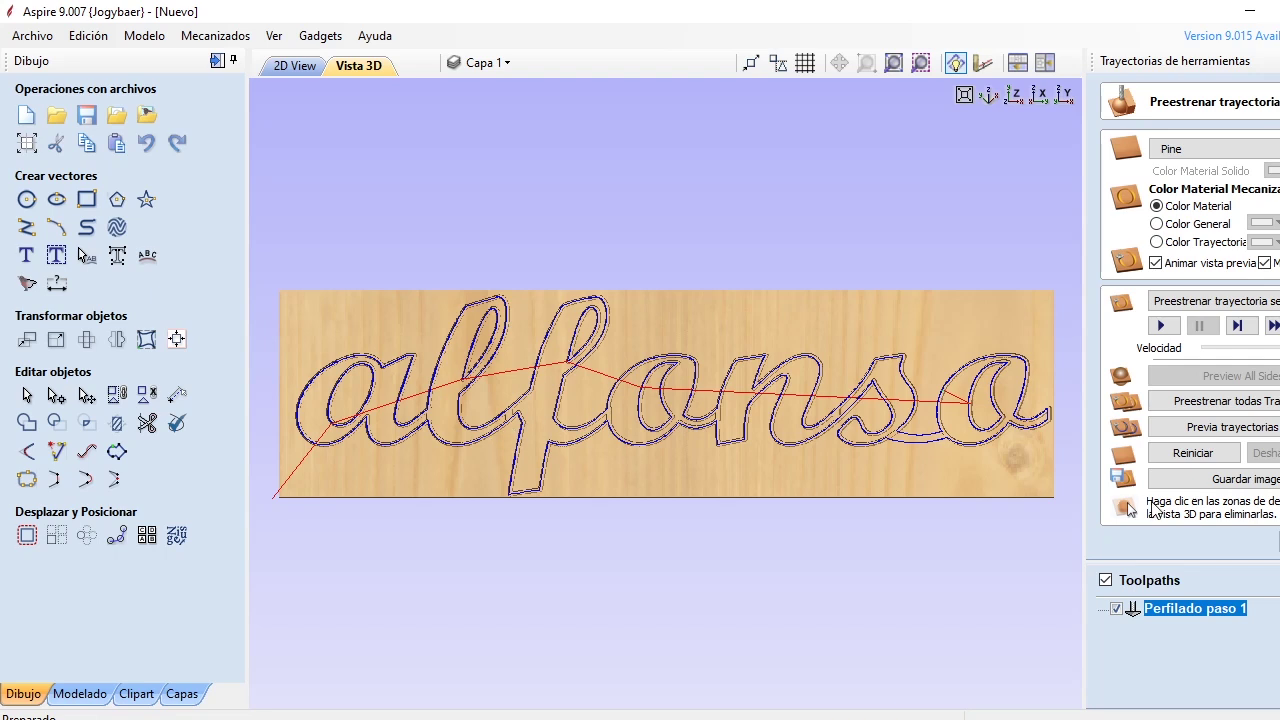
# Reset the machining simulation, preview all toolpaths on the pine board, inspect the V-grooves up close and close the preview.
pyautogui.click(1165, 450)
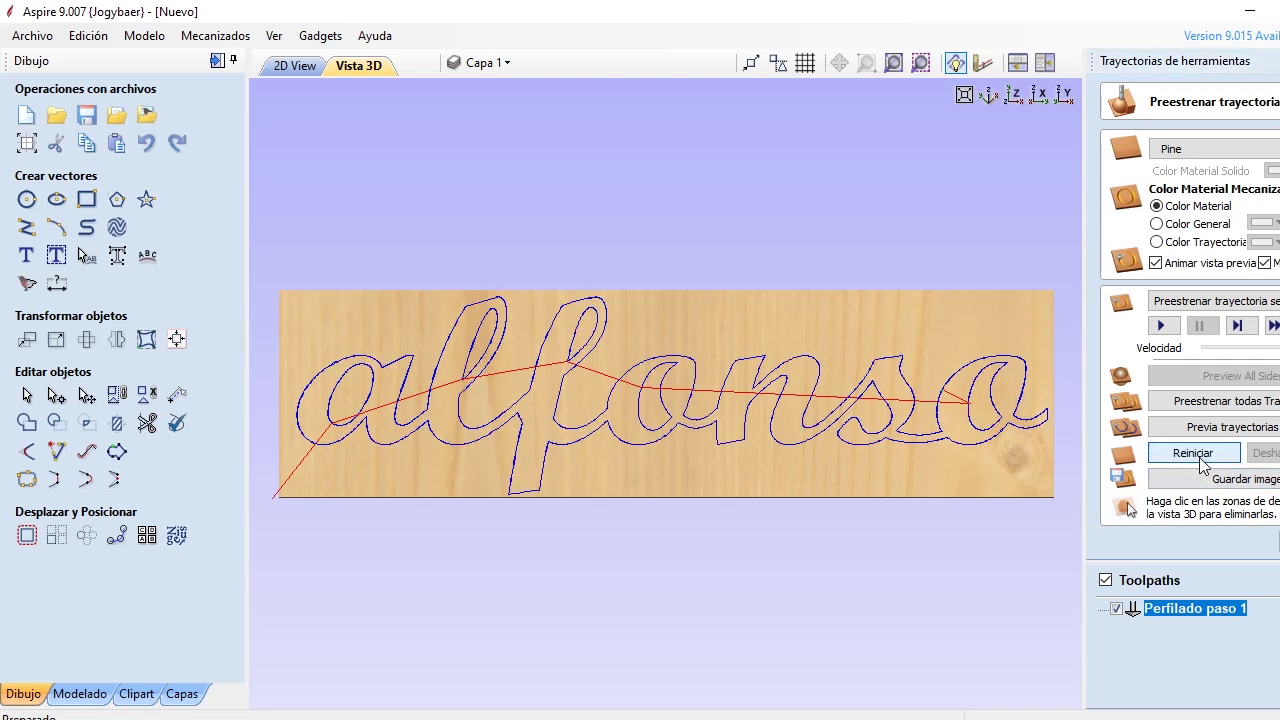
pyautogui.click(1185, 402)
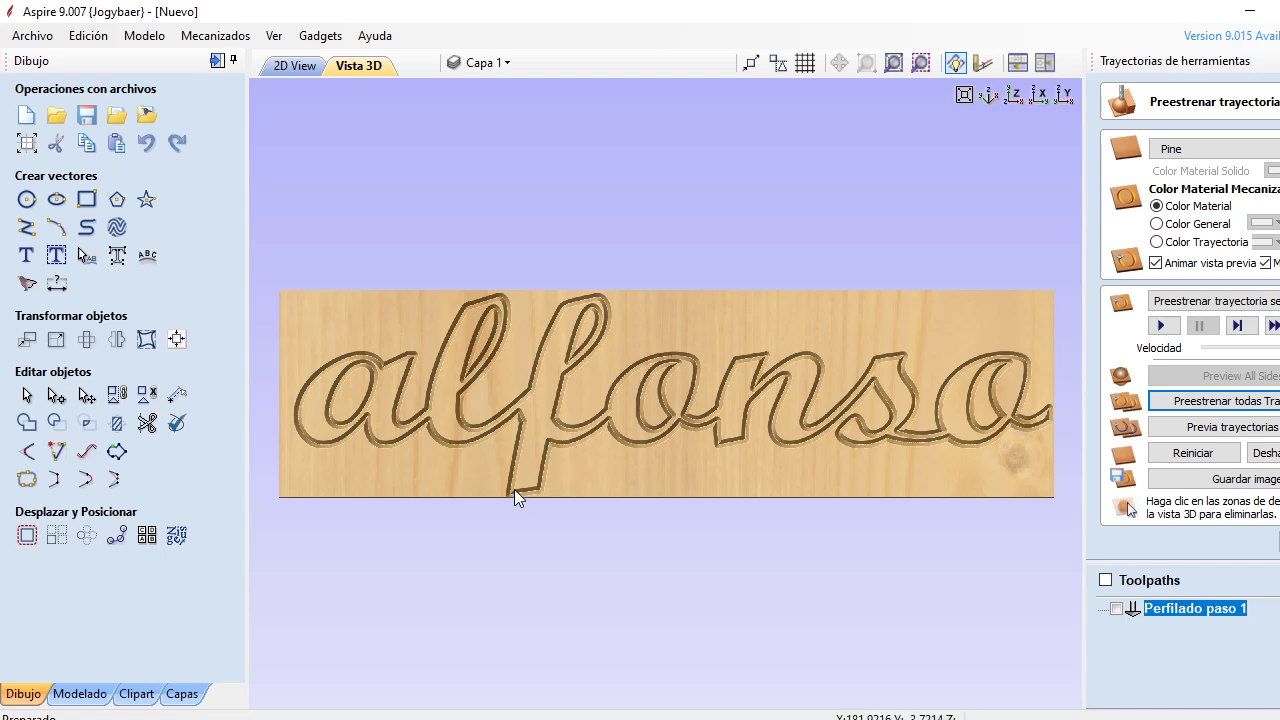
pyautogui.scroll(4, 540, 482)
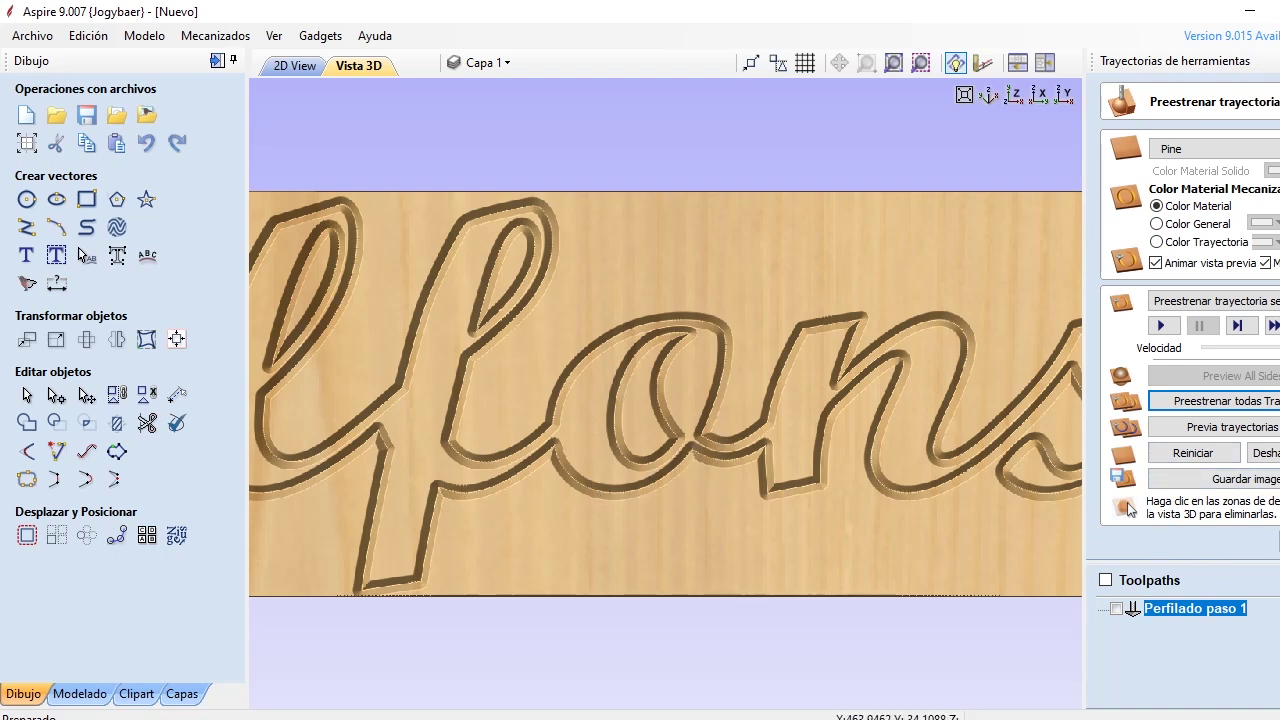
pyautogui.click(1262, 545)
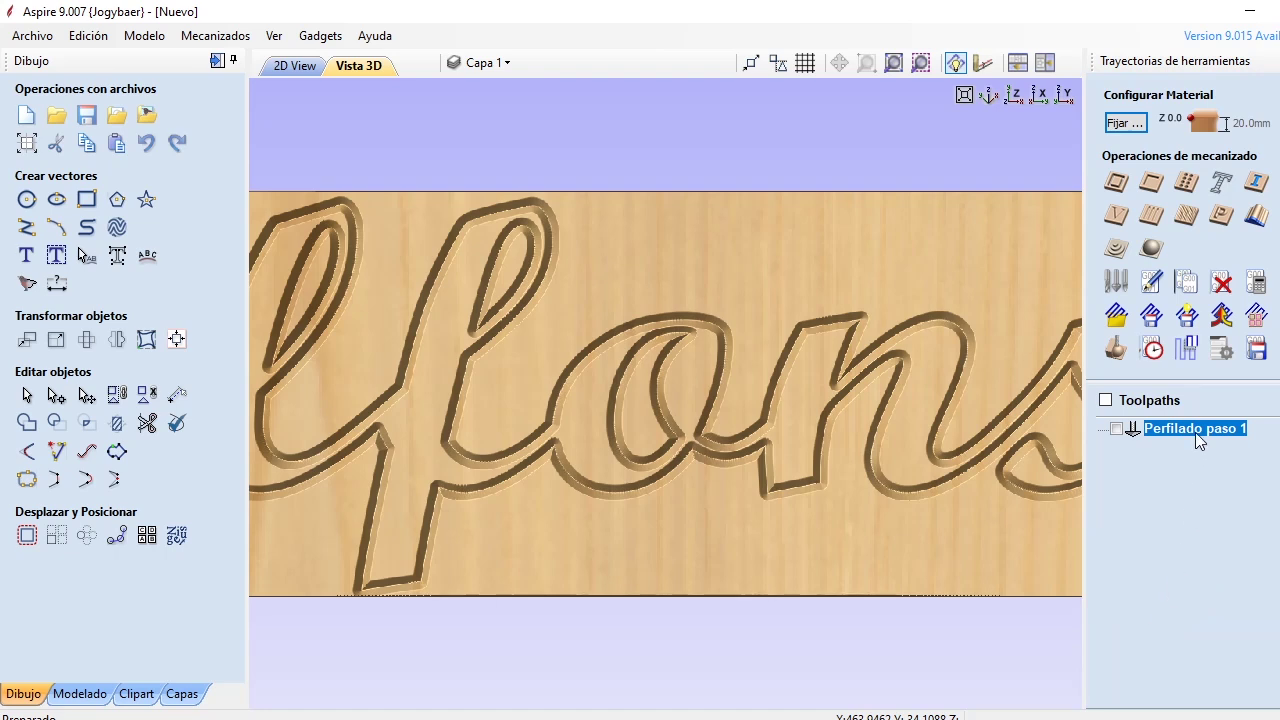
# Reopen the Perfilado paso 1 toolpath's settings, review them and leave the form.
pyautogui.rightClick(1195, 432)
pyautogui.click(1210, 499)
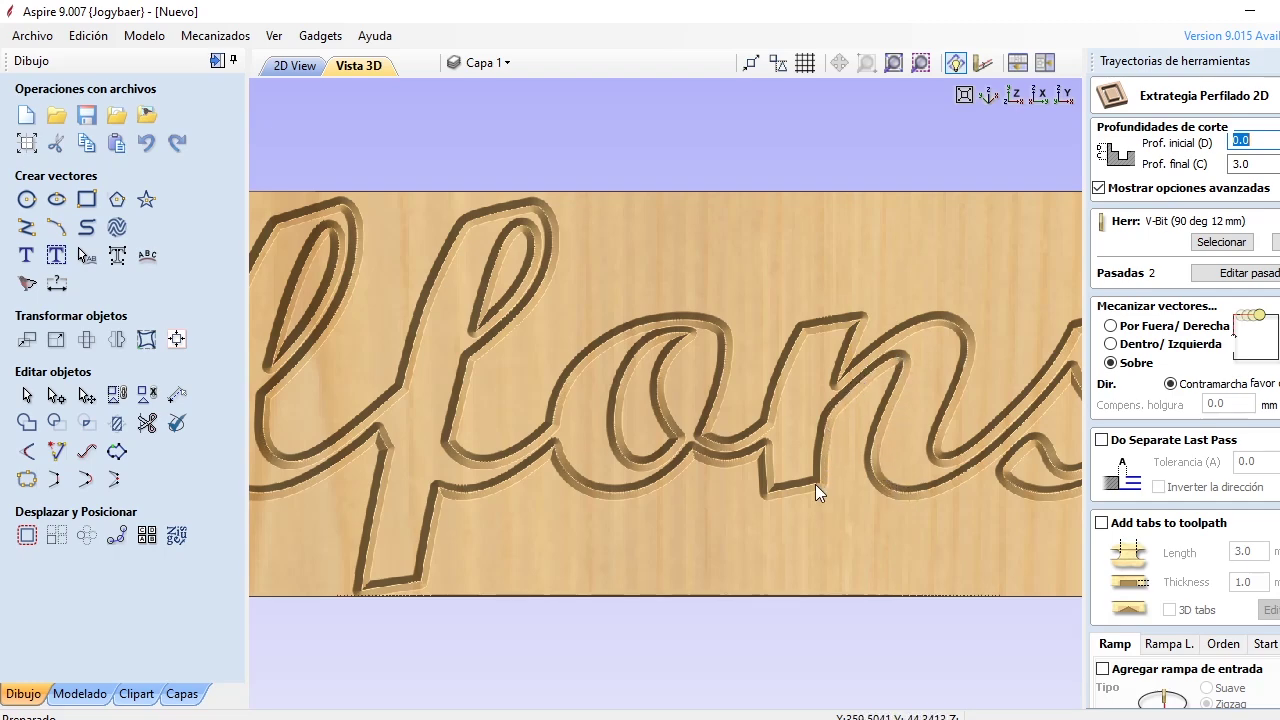
pyautogui.scroll(-5, 1211, 398)
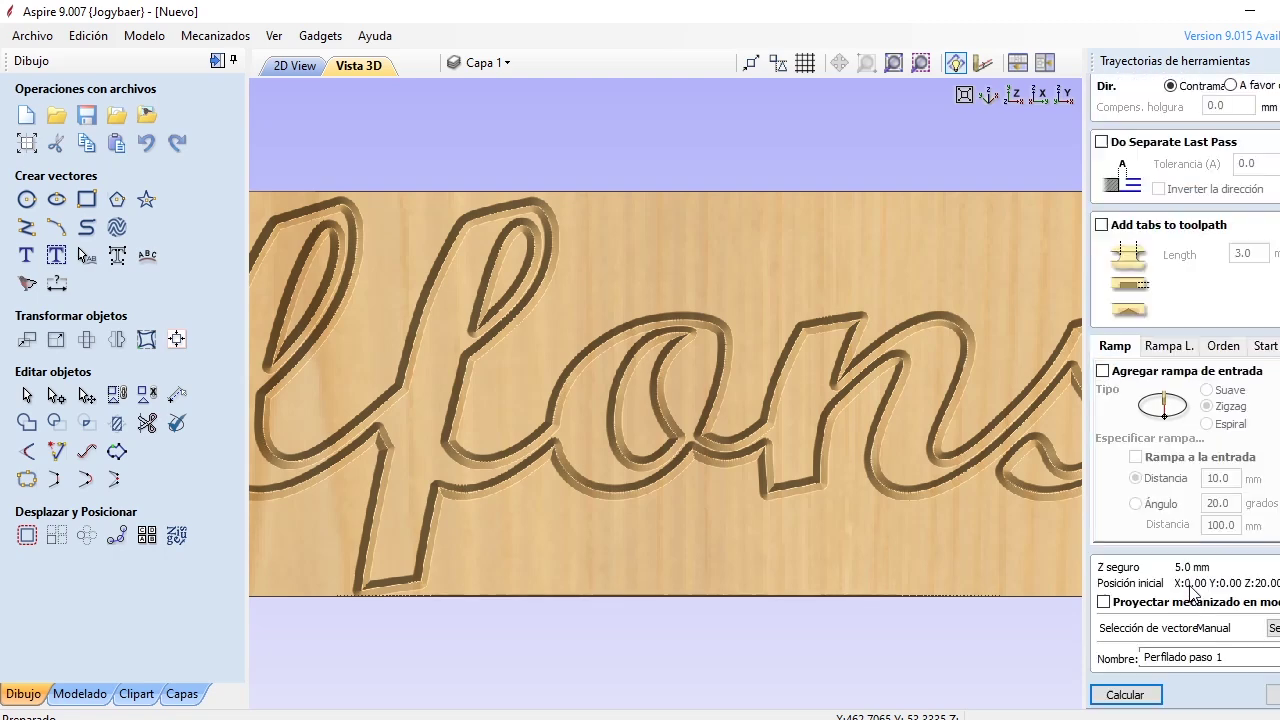
pyautogui.click(1125, 694)
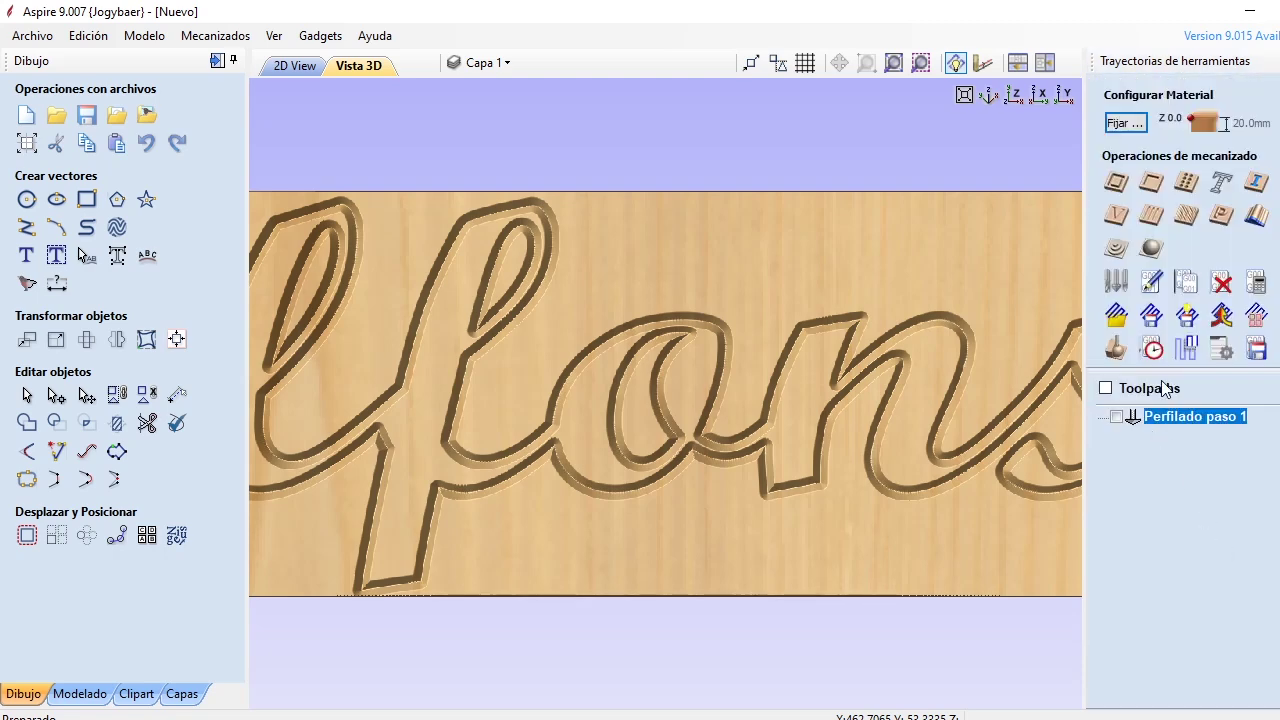
# Return to the 2D view and start a second 2D profile toolpath that machines outside the vectors (Por Fuera/Derecha).
pyautogui.click(290, 65)
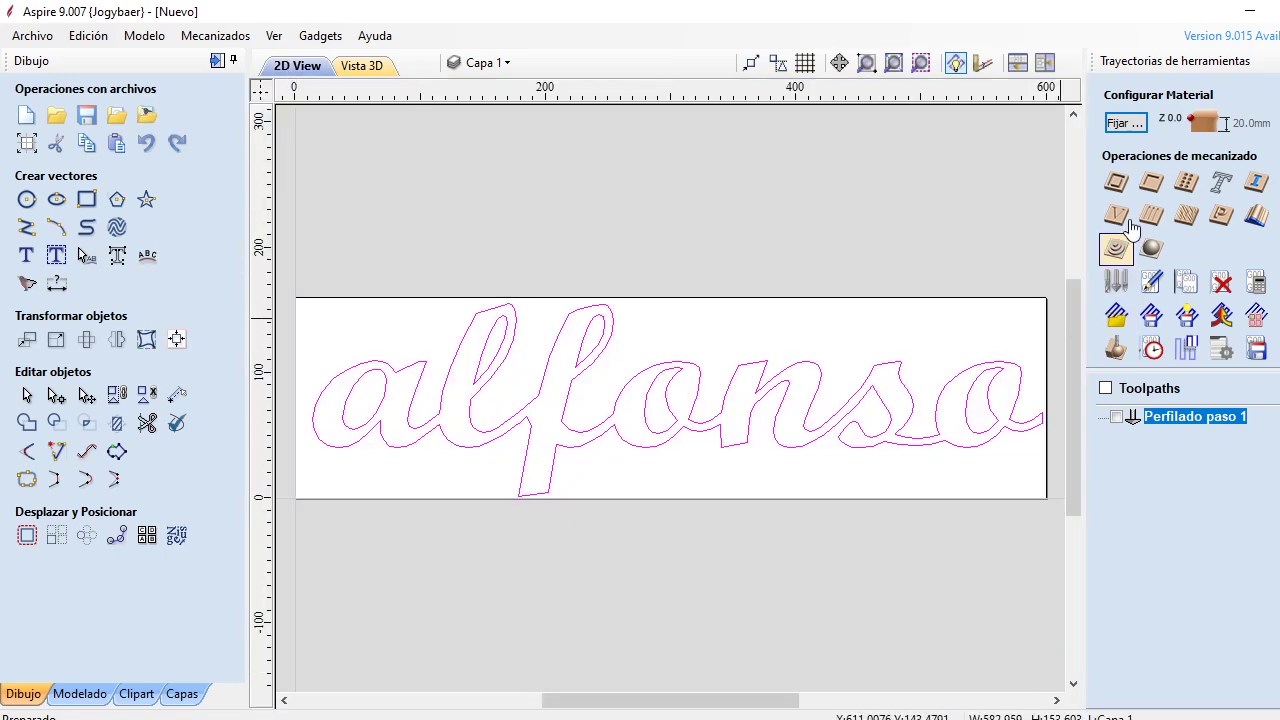
pyautogui.click(1117, 184)
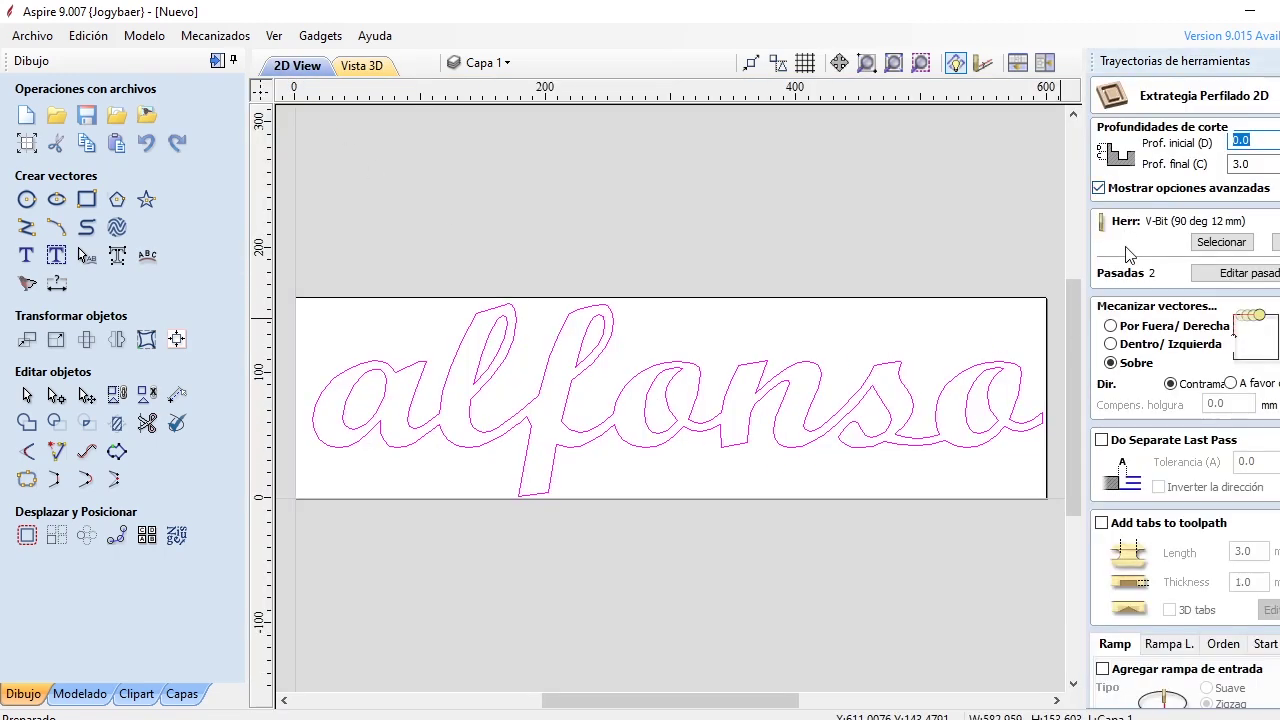
pyautogui.scroll(-2, 1240, 440)
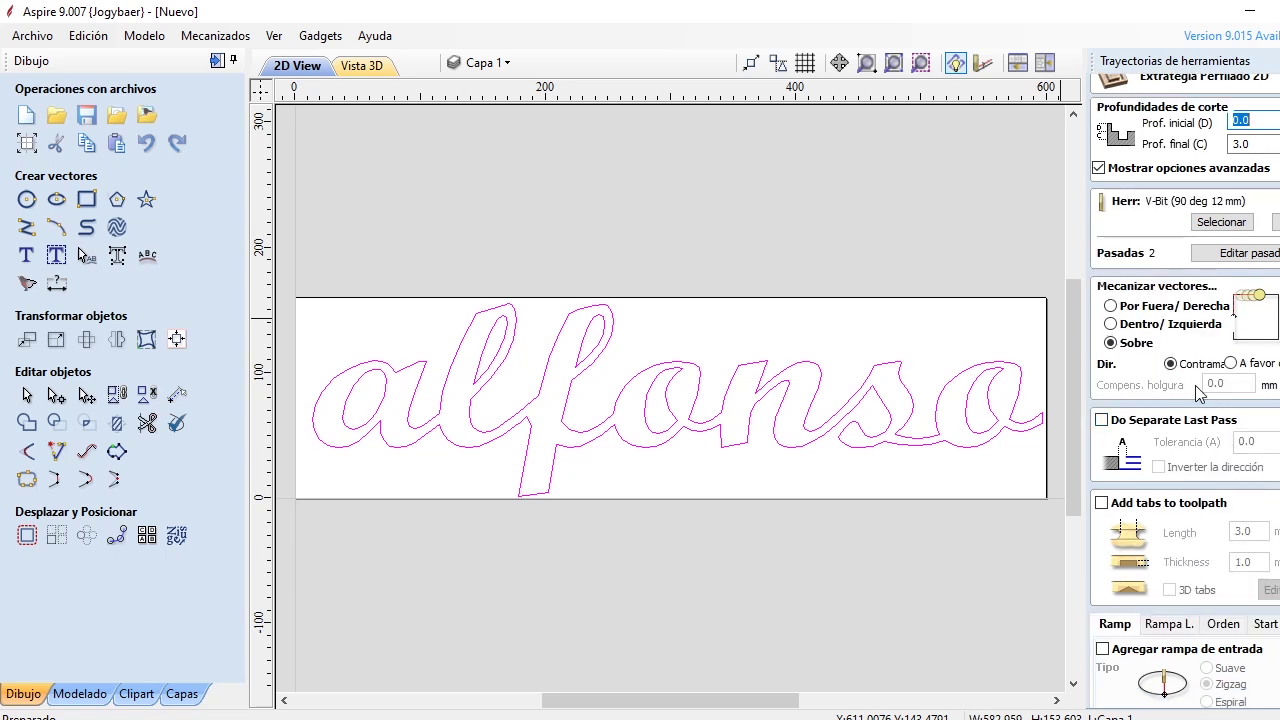
pyautogui.click(1111, 307)
# Assign the metric End Mill (3 mm) as the cutter, zooming in on the finished wooden sign's photo in Photos before confirming.
pyautogui.click(1221, 222)
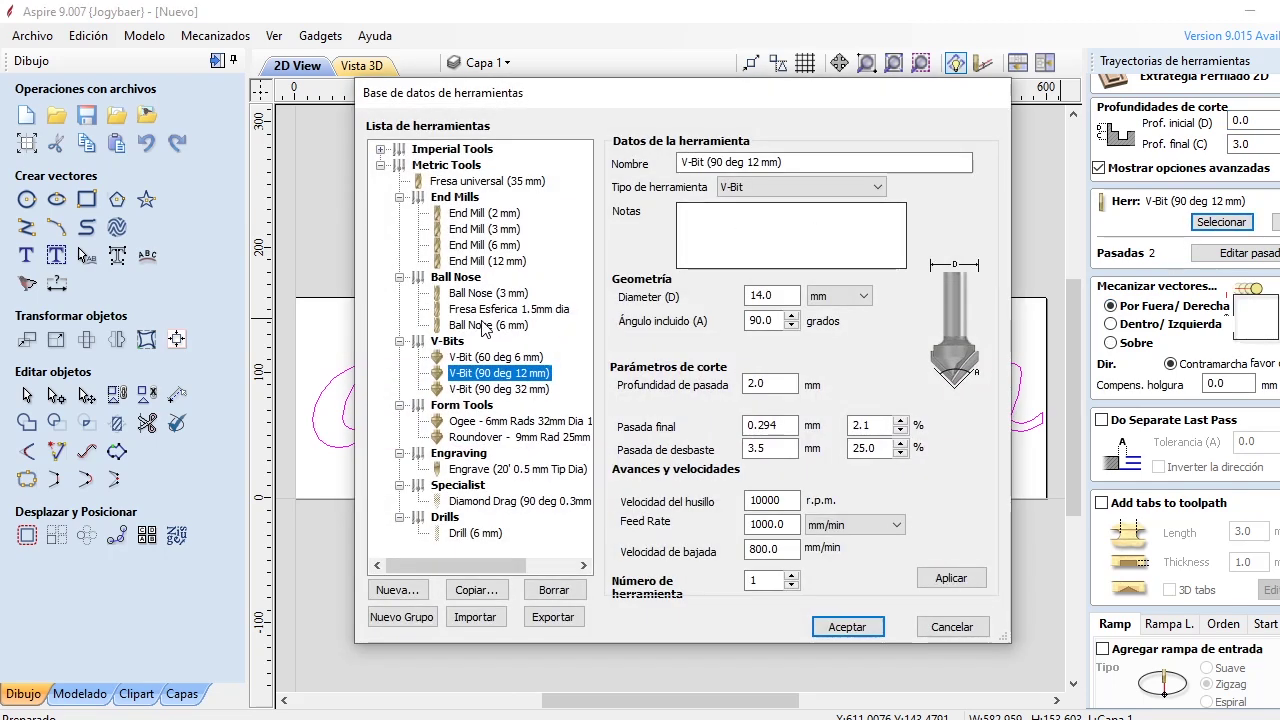
pyautogui.click(477, 236)
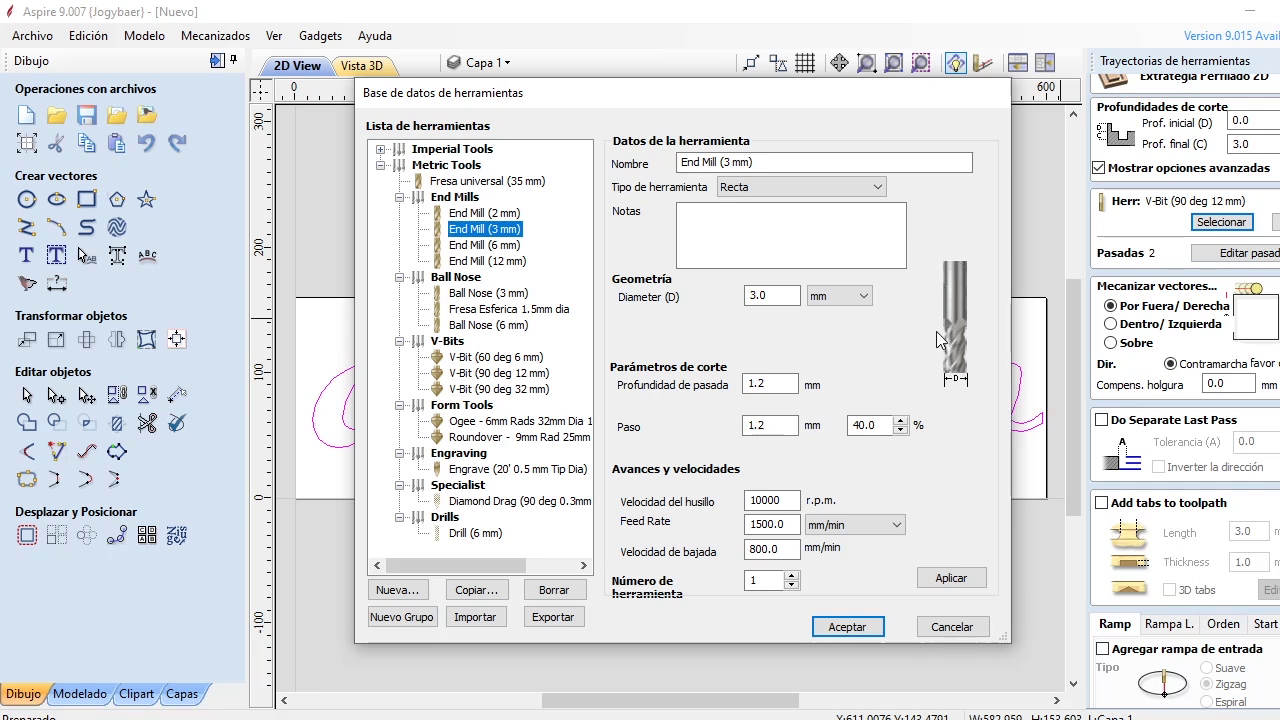
pyautogui.moveTo(795, 96); pyautogui.dragTo(1240, 85)
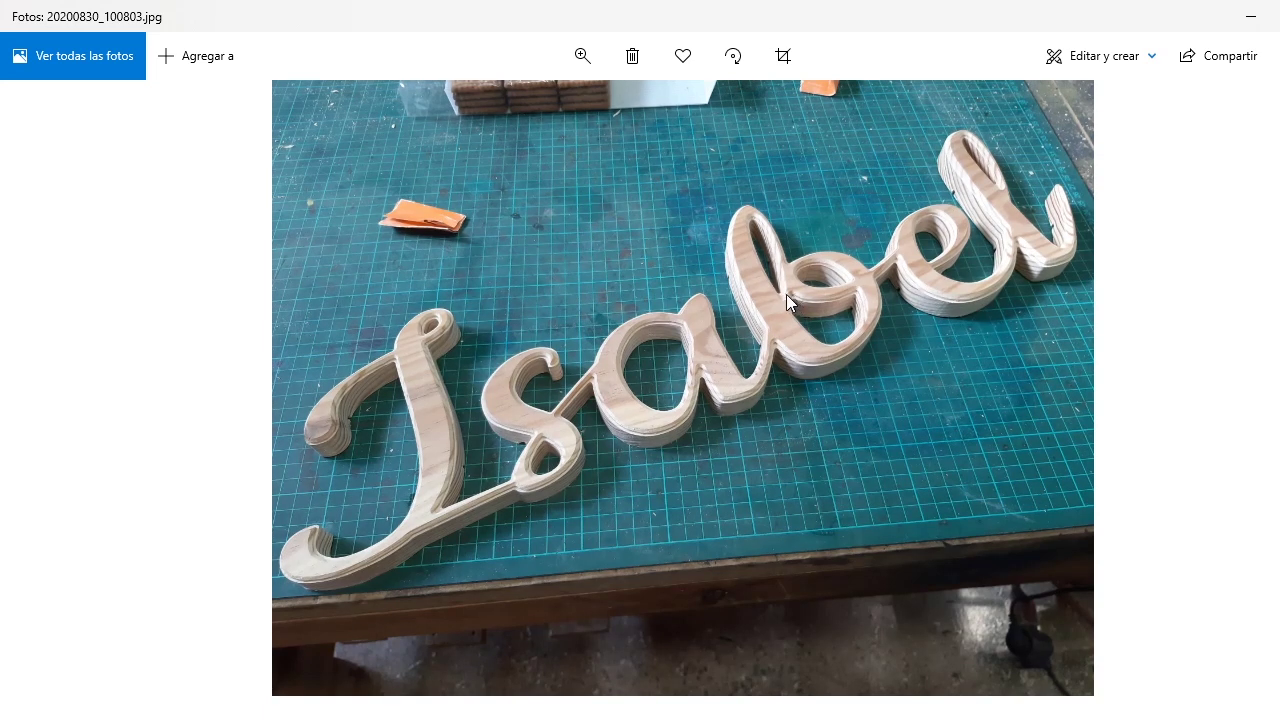
pyautogui.click(583, 56)
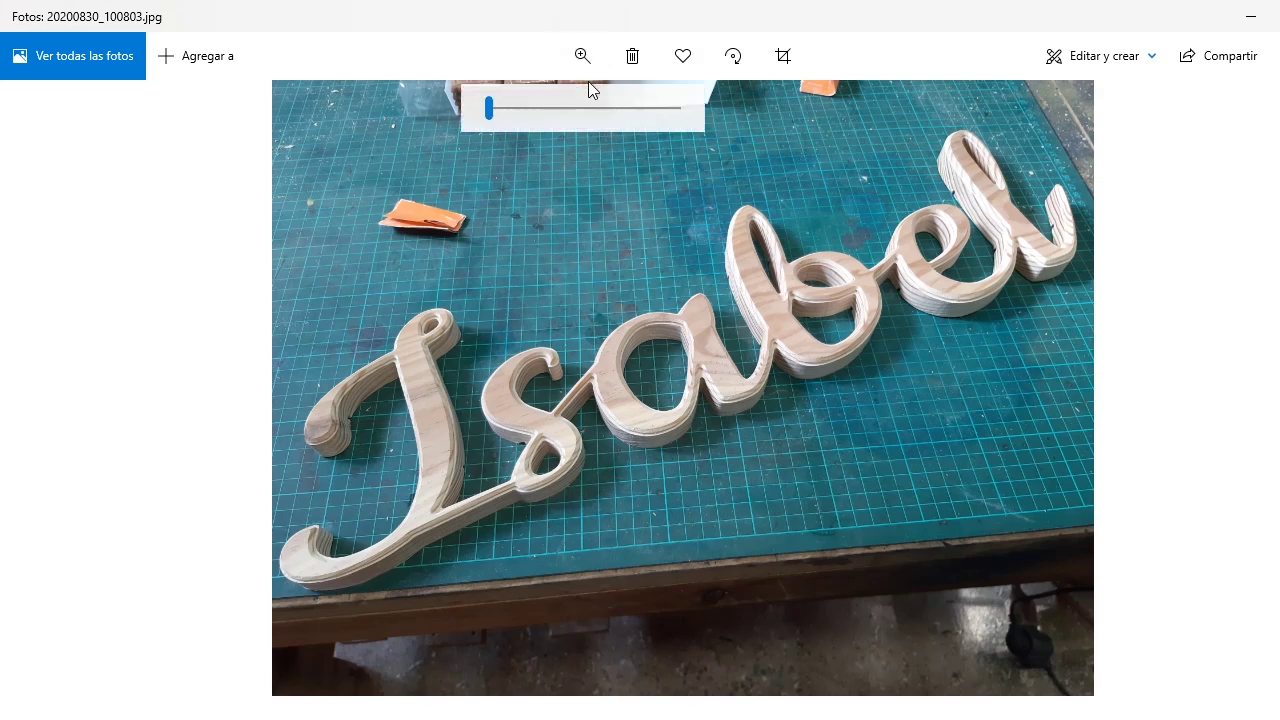
pyautogui.click(567, 110)
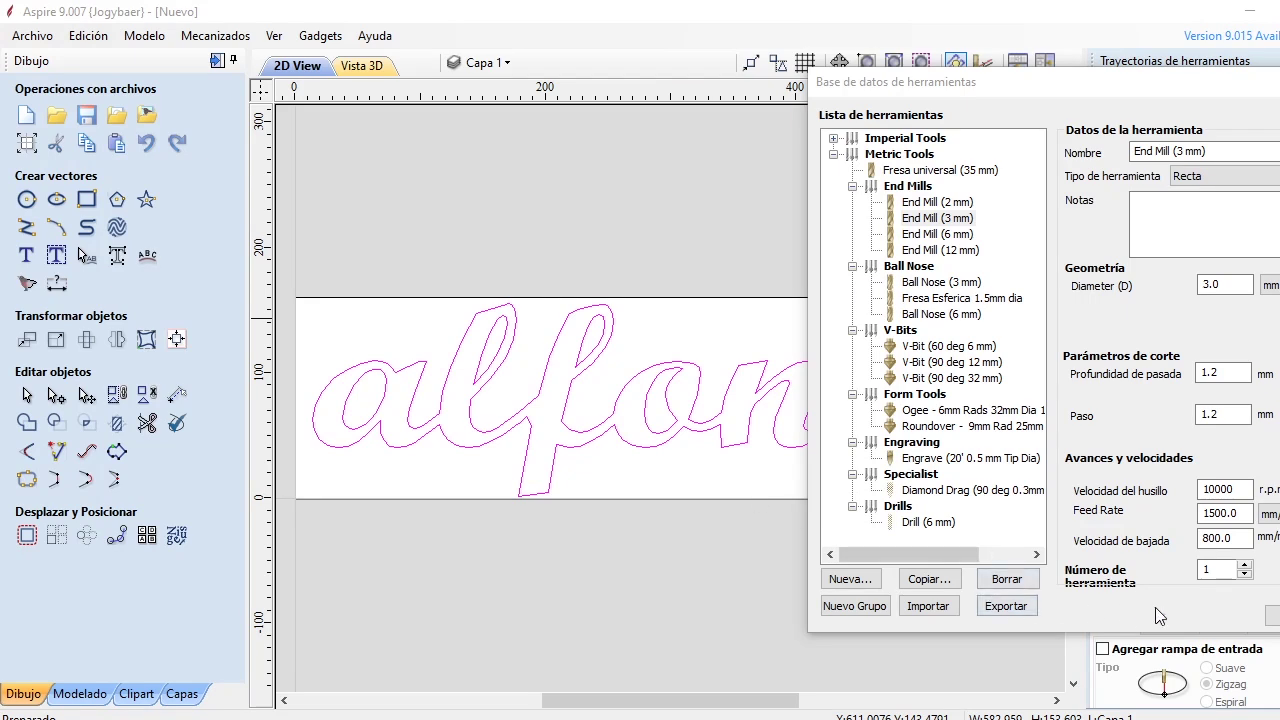
pyautogui.press('Return')
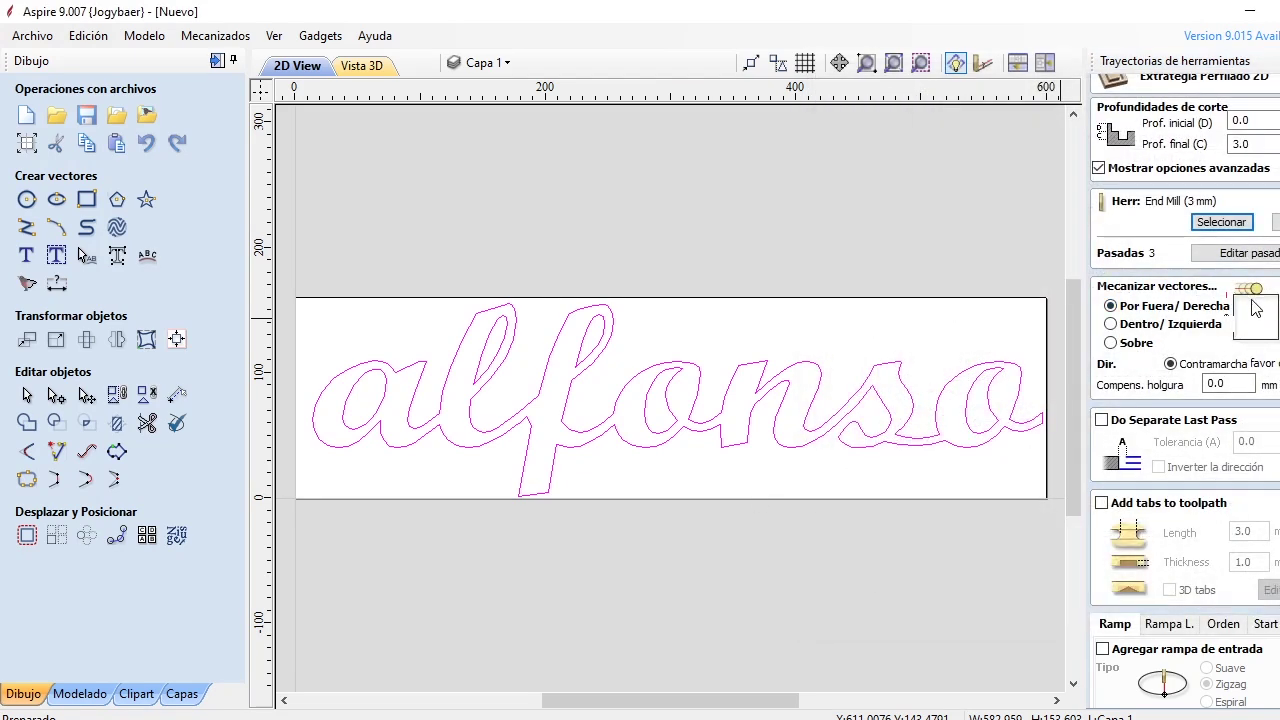
# Enable tabs on the outside profile toolpath and open the tab placement editor.
pyautogui.scroll(-1, 1181, 500)
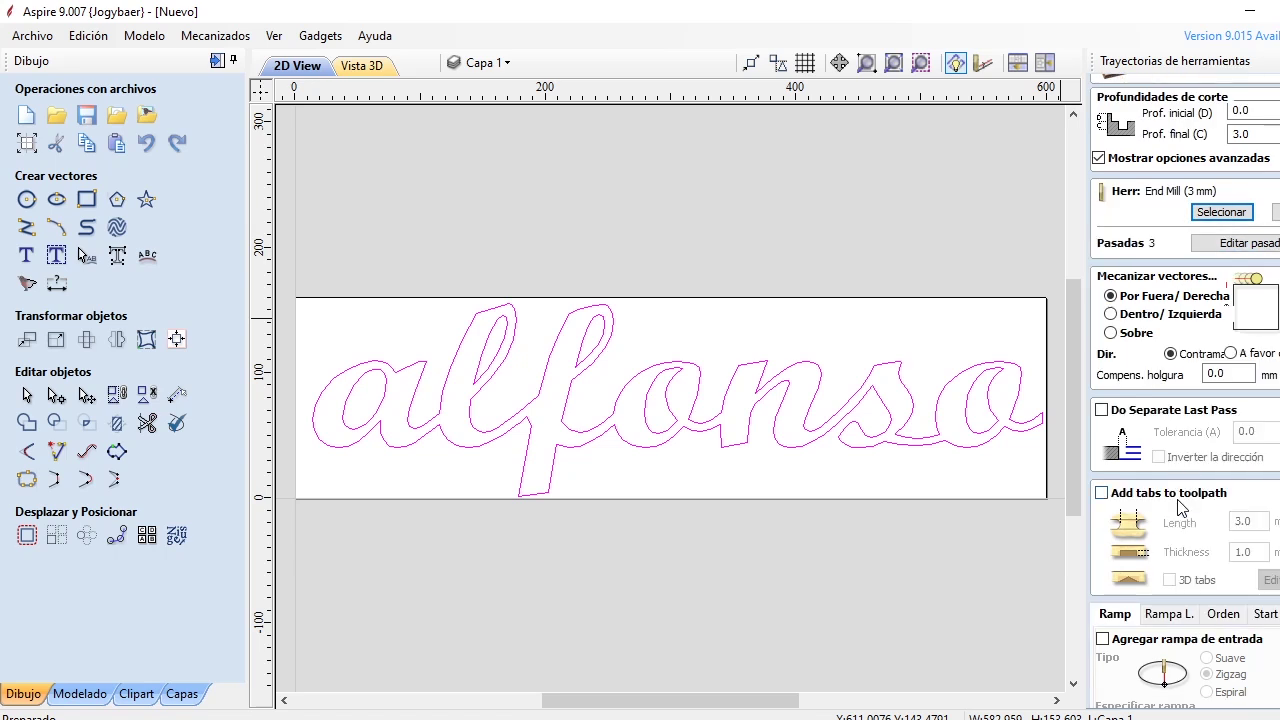
pyautogui.click(1102, 494)
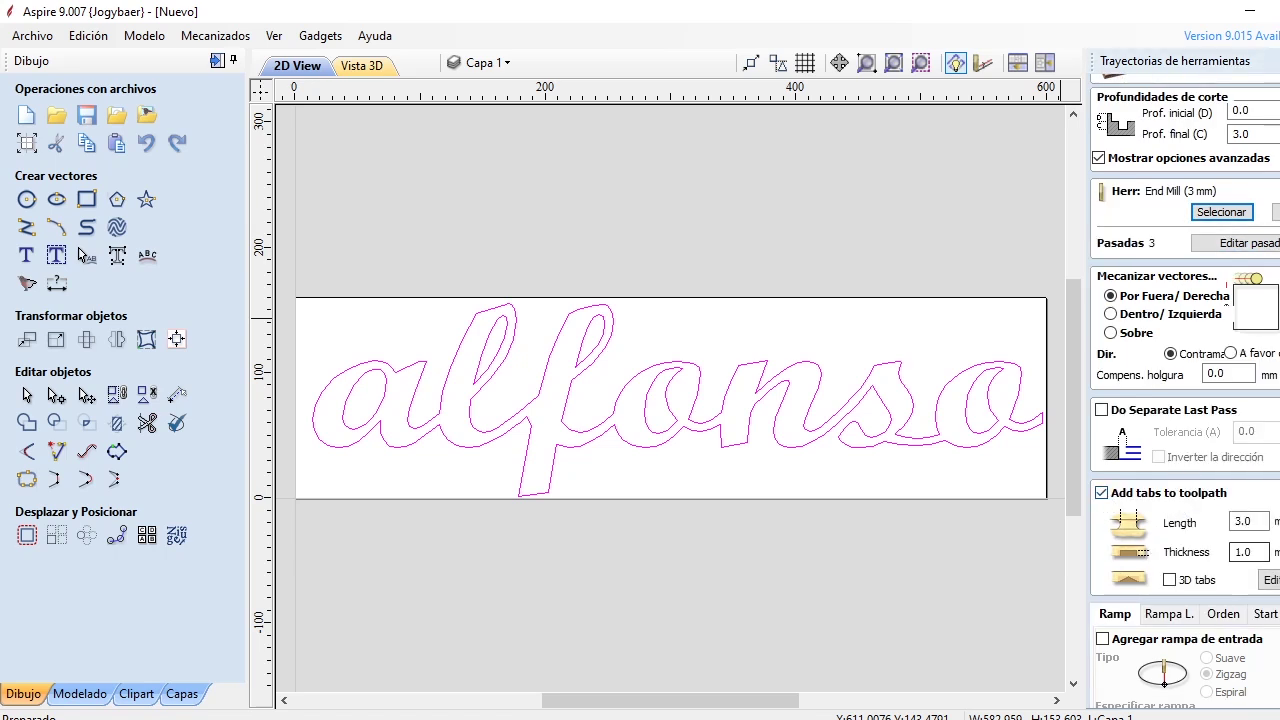
pyautogui.click(1274, 578)
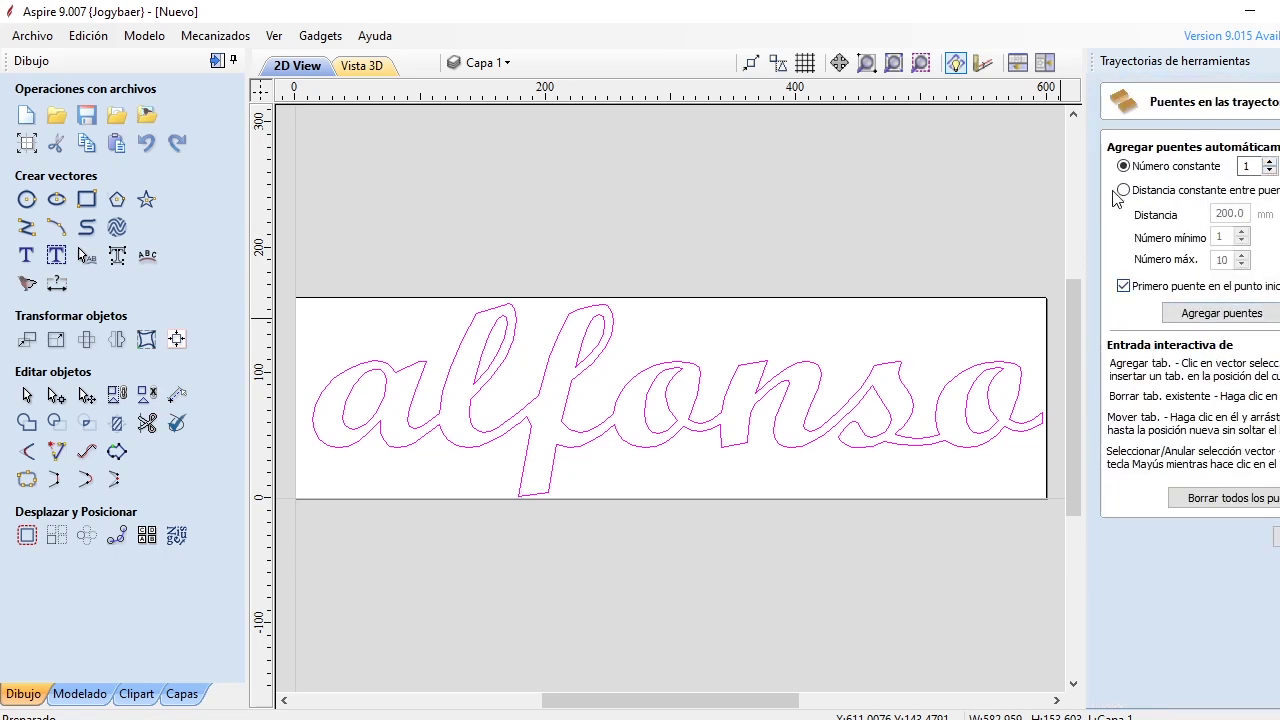
# Try automatic tabs with a constant number of 1 and with 200 mm spacing and a minimum of 8, and delete them all.
pyautogui.click(1123, 285)
pyautogui.click(1195, 316)
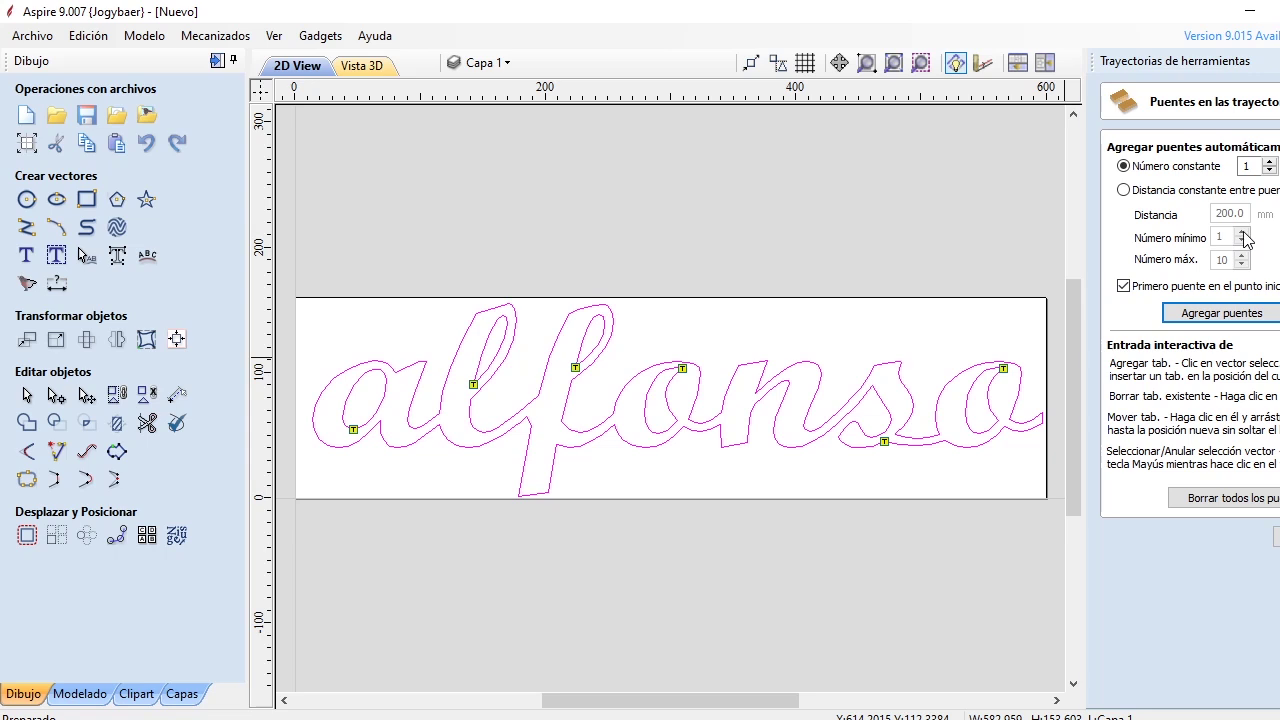
pyautogui.click(1133, 193)
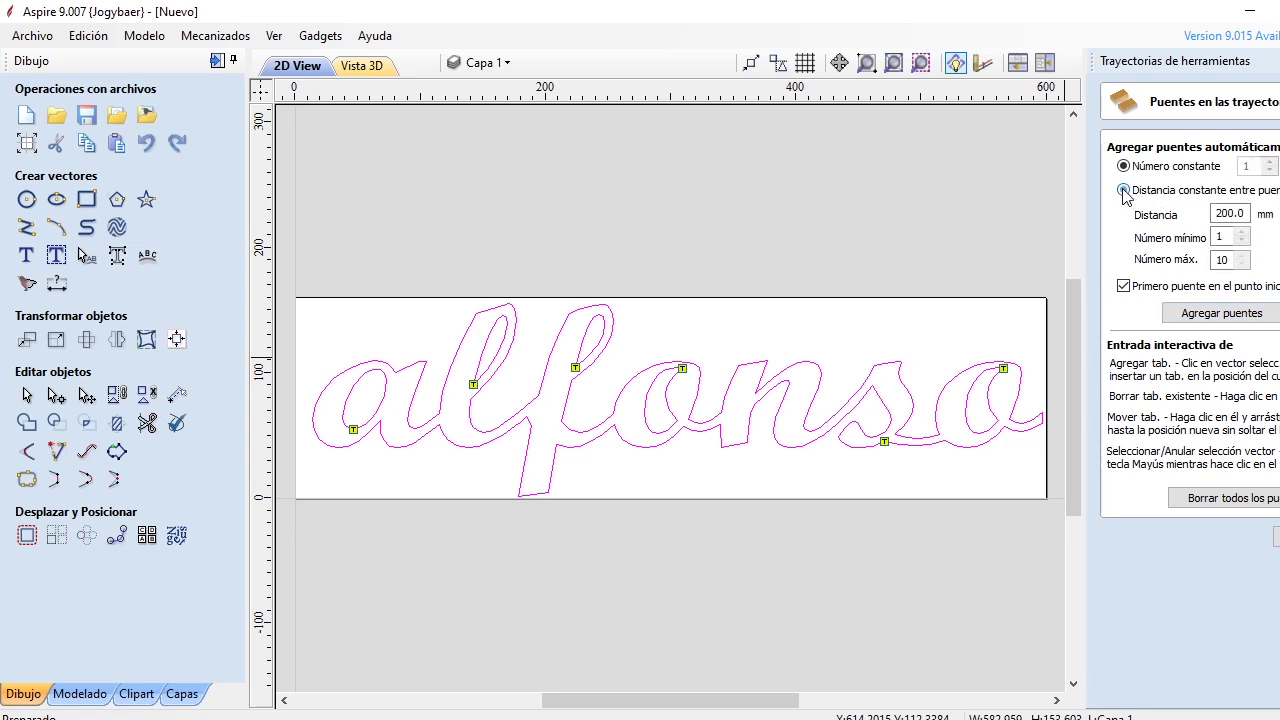
pyautogui.click(1241, 232)
pyautogui.click(1241, 232)
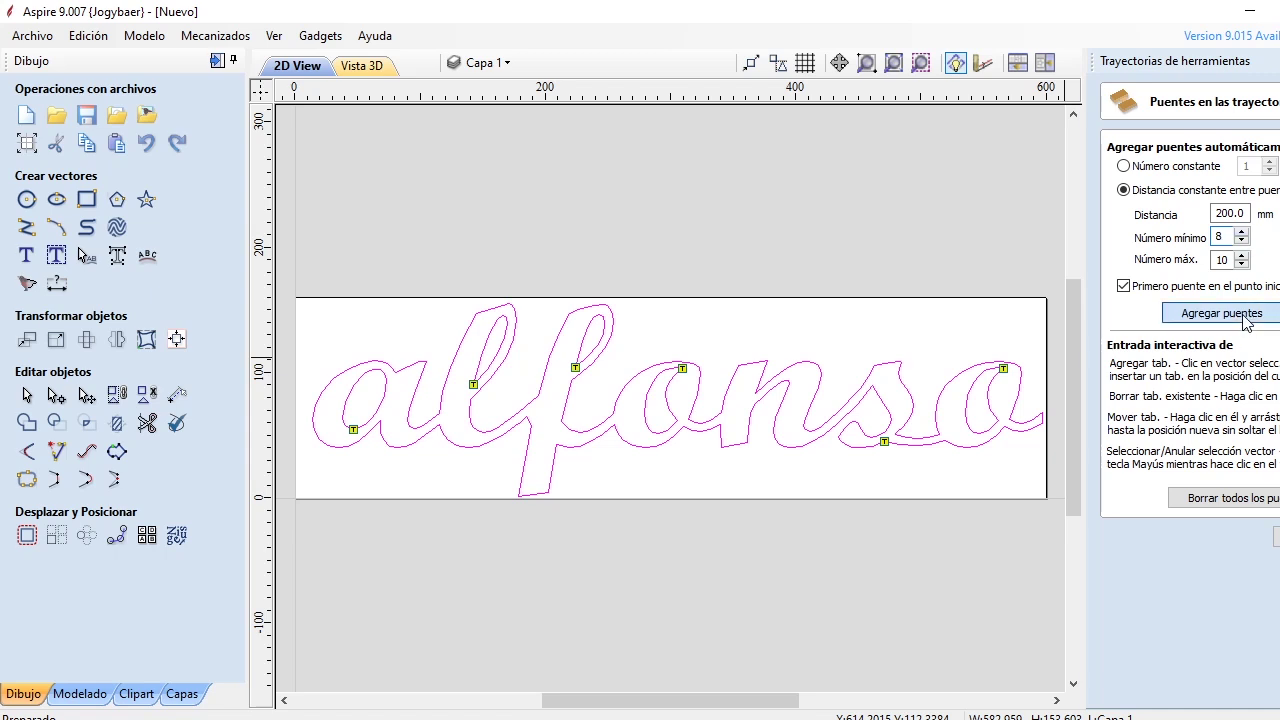
pyautogui.click(1222, 313)
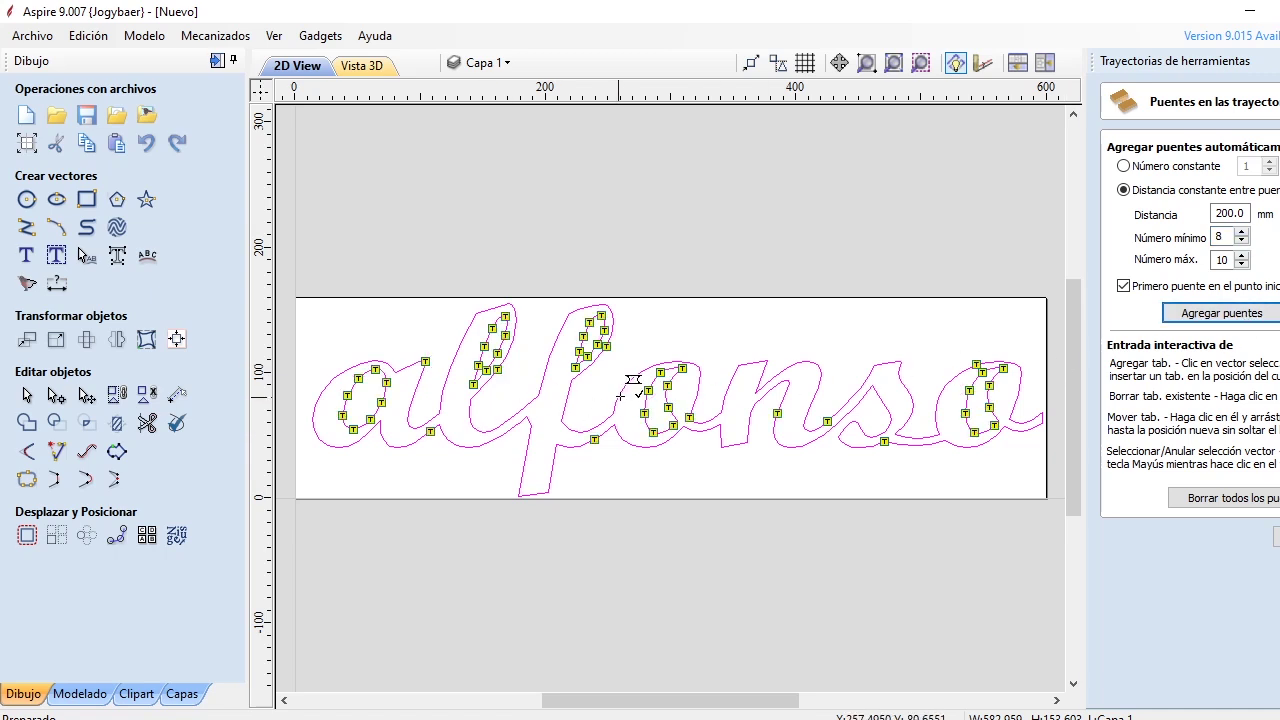
pyautogui.click(1238, 499)
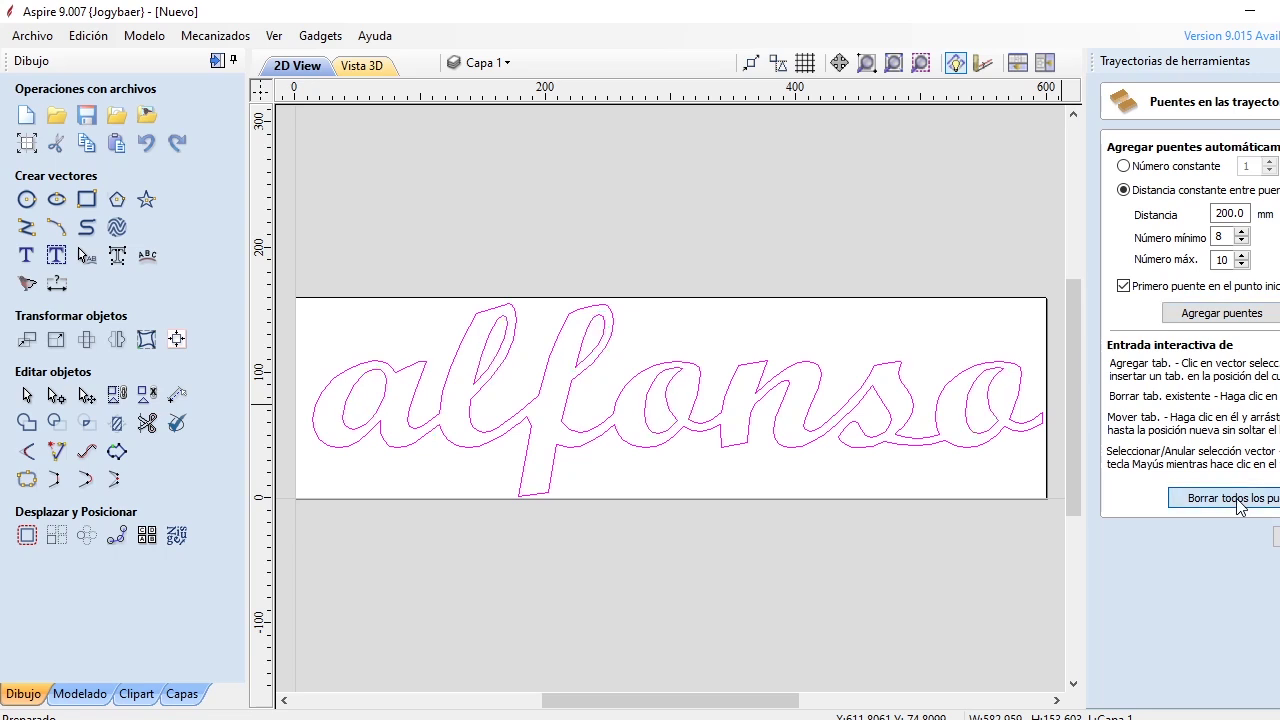
pyautogui.click(1124, 166)
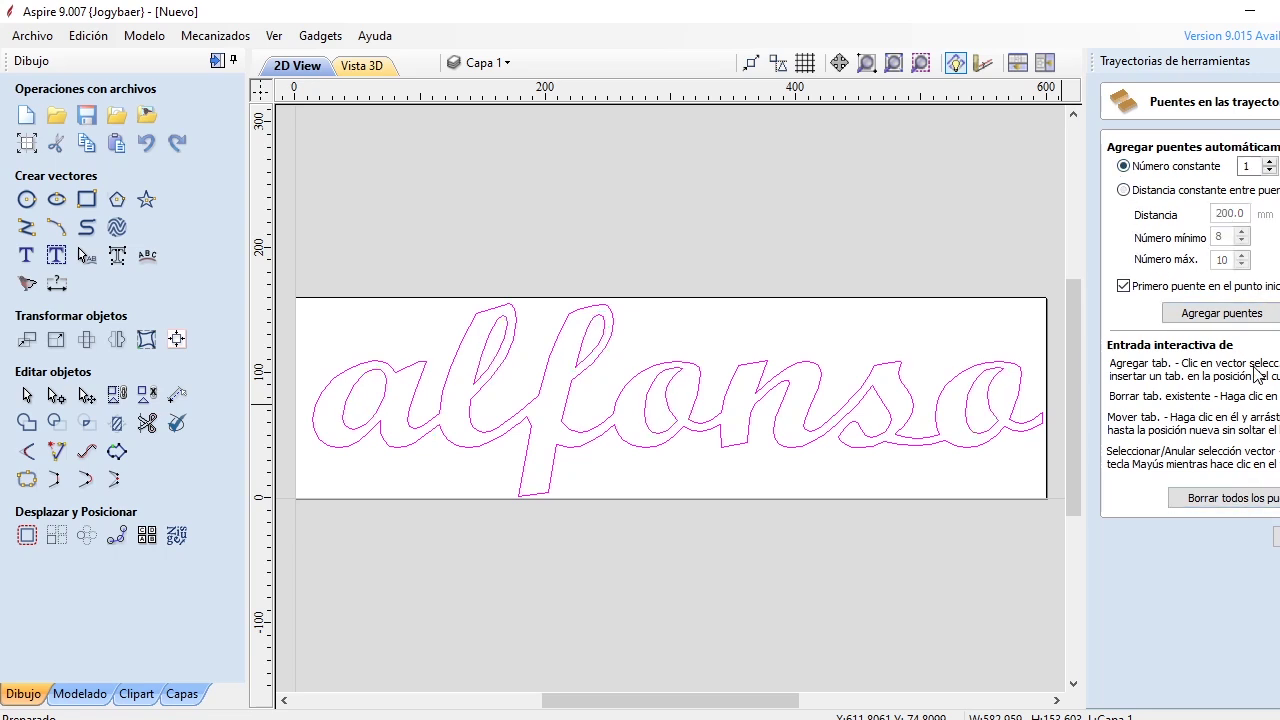
# Add automatic tabs with a constant number of 1 plus manual tabs on the s, both o's, the l and f loops, the a and the f's tail.
pyautogui.click(1240, 314)
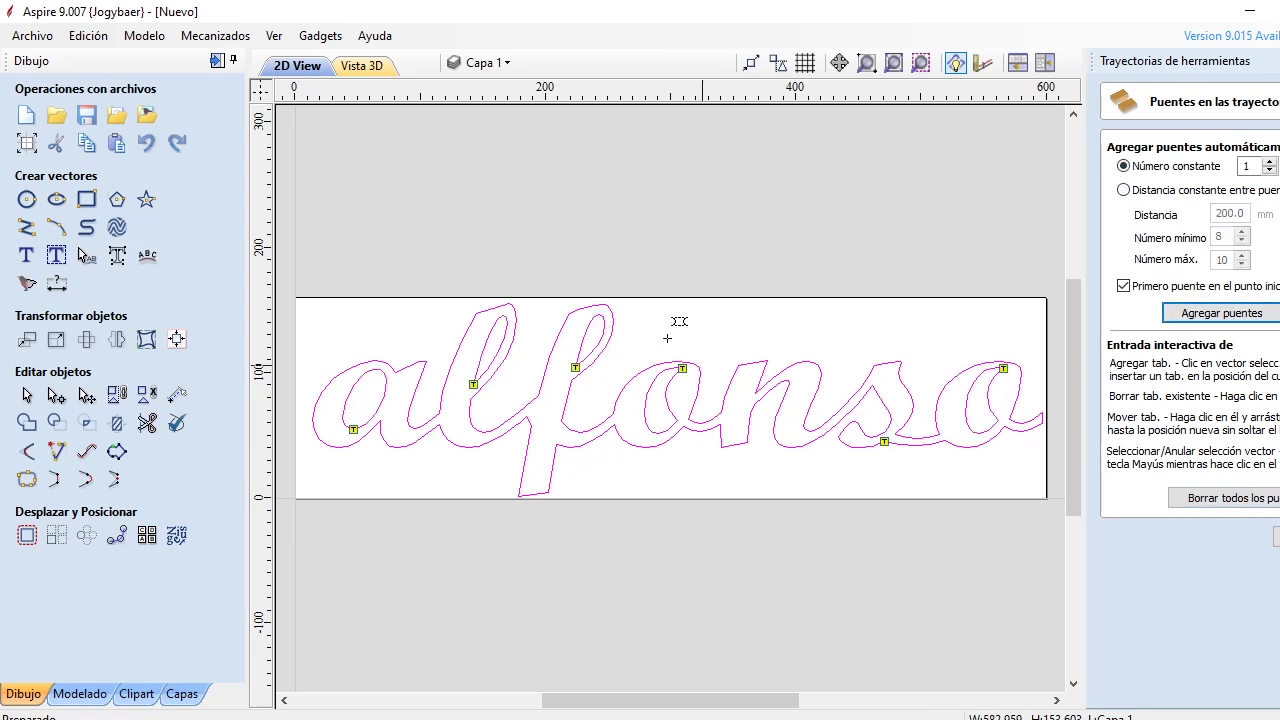
pyautogui.click(899, 377)
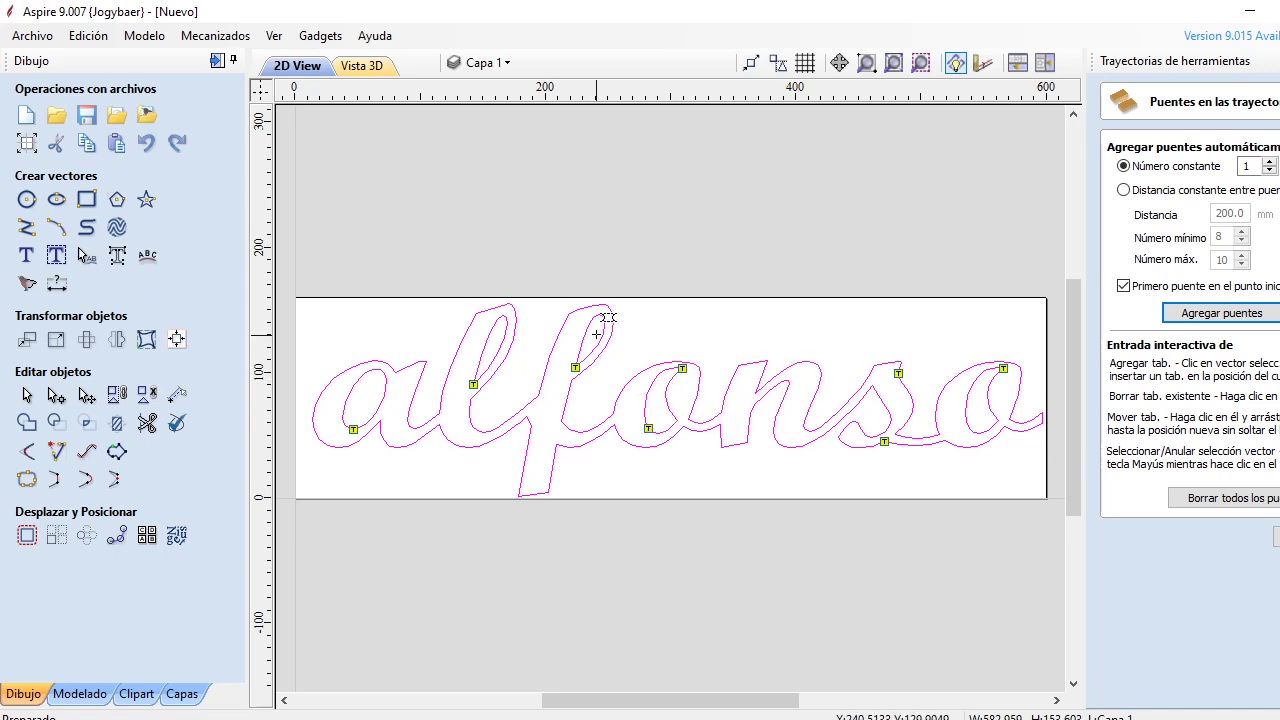
pyautogui.click(601, 320)
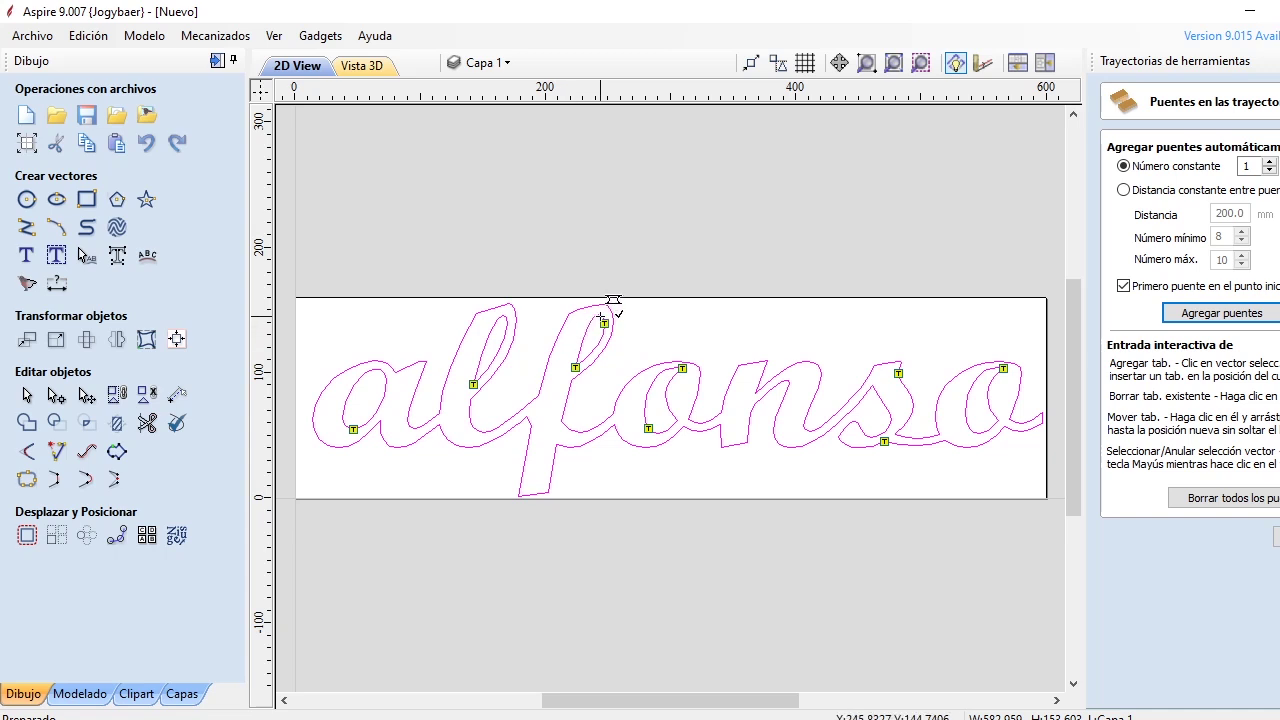
pyautogui.click(503, 318)
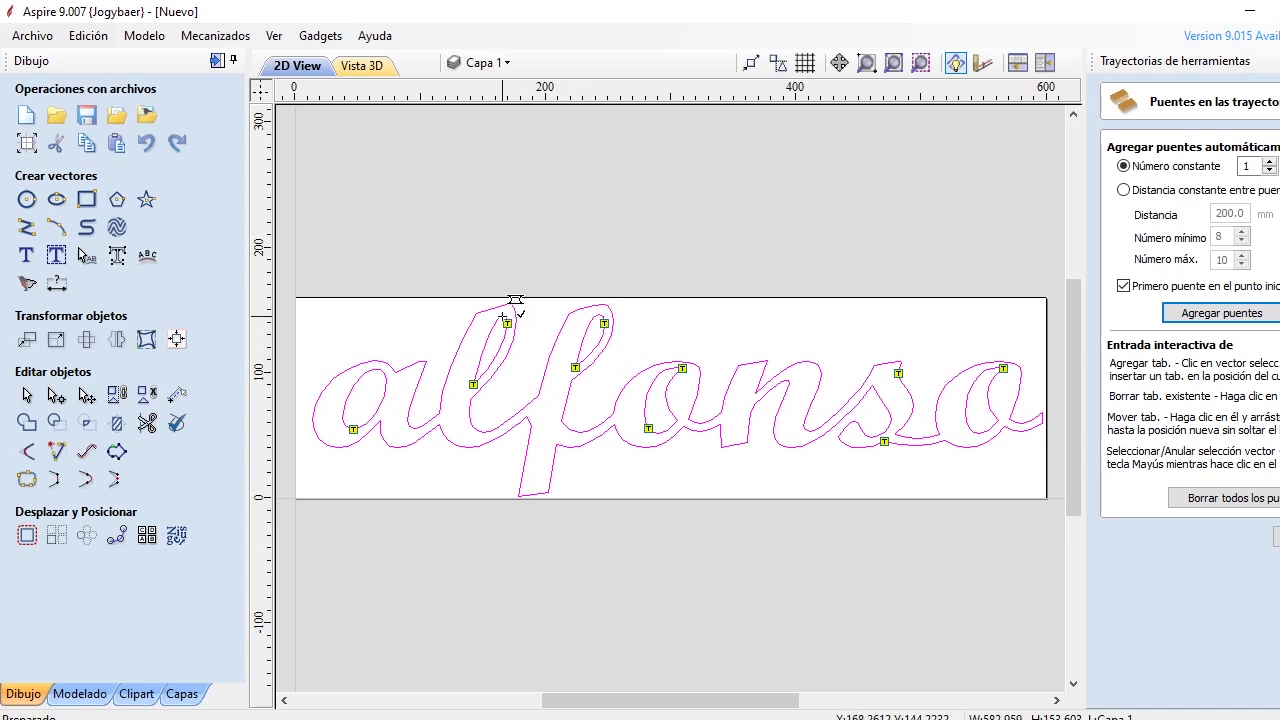
pyautogui.click(382, 371)
pyautogui.click(971, 429)
pyautogui.click(519, 493)
pyautogui.click(421, 361)
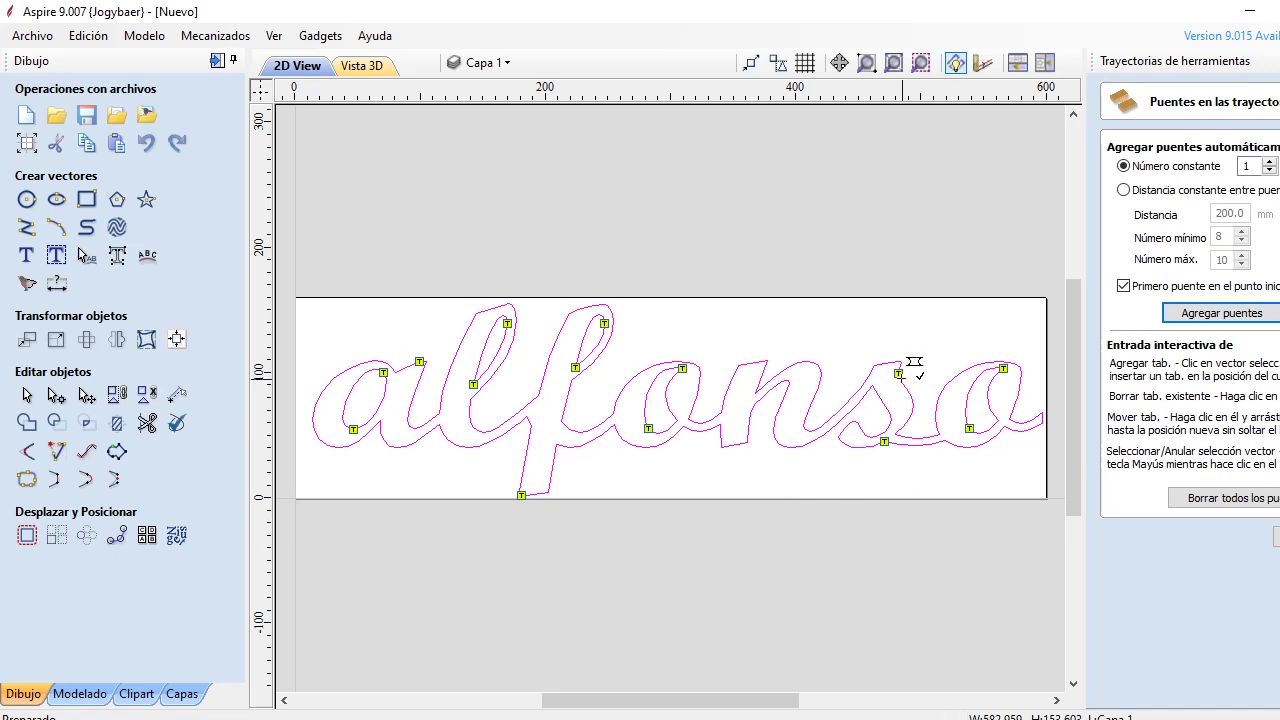
# Reposition the tabs inside both o's to about mid-height and move the lower tabs in the l and f loops farther up.
pyautogui.click(874, 388)
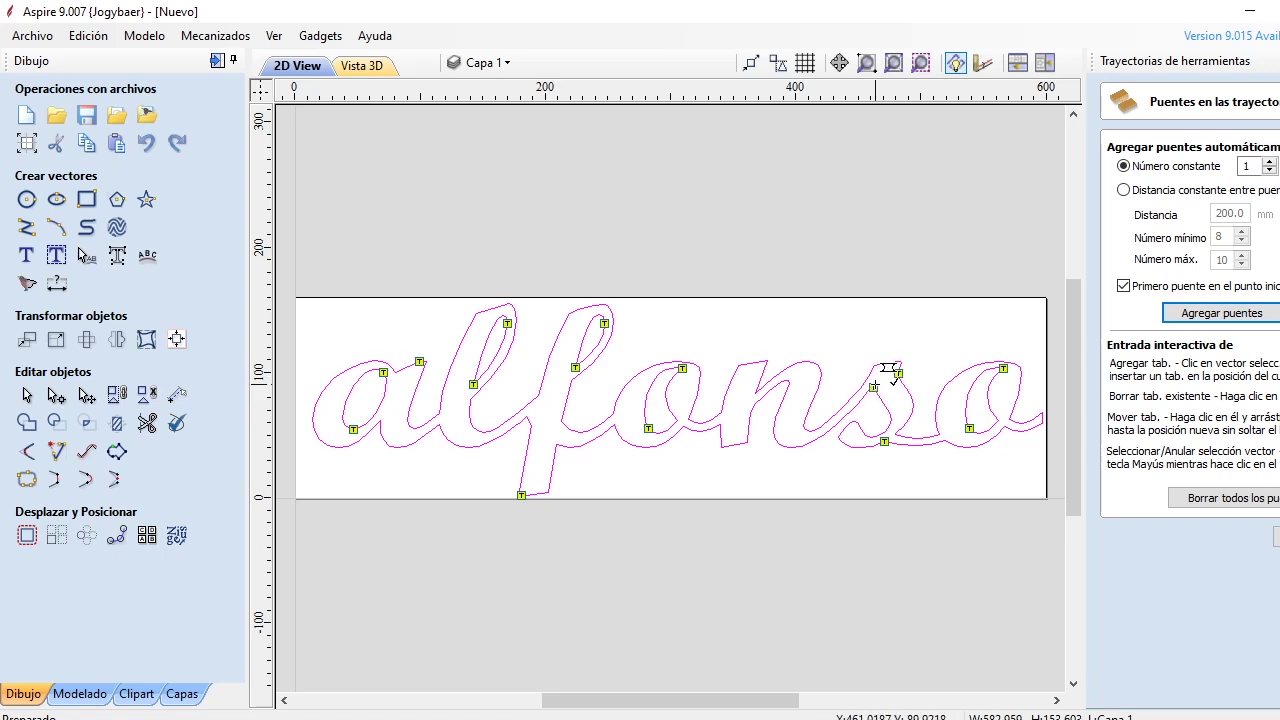
pyautogui.click(874, 387)
pyautogui.click(991, 376)
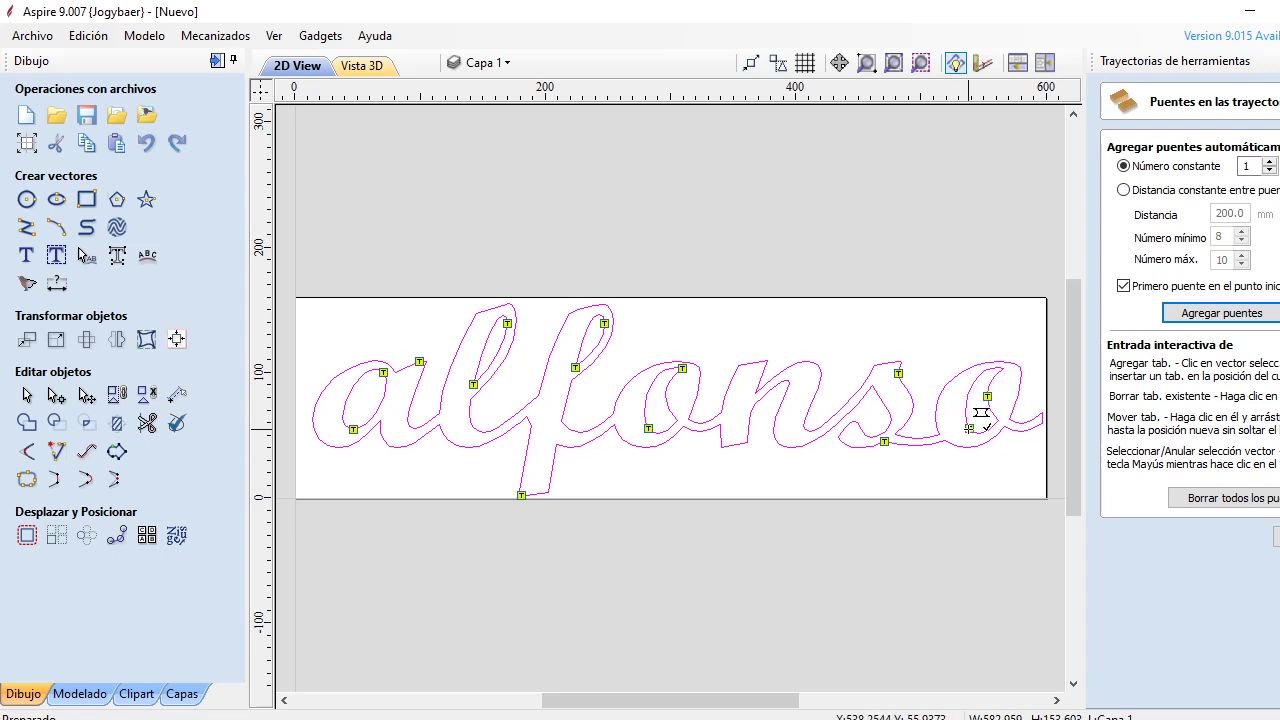
pyautogui.click(967, 404)
pyautogui.click(689, 371)
pyautogui.click(644, 395)
pyautogui.click(648, 428)
pyautogui.click(667, 404)
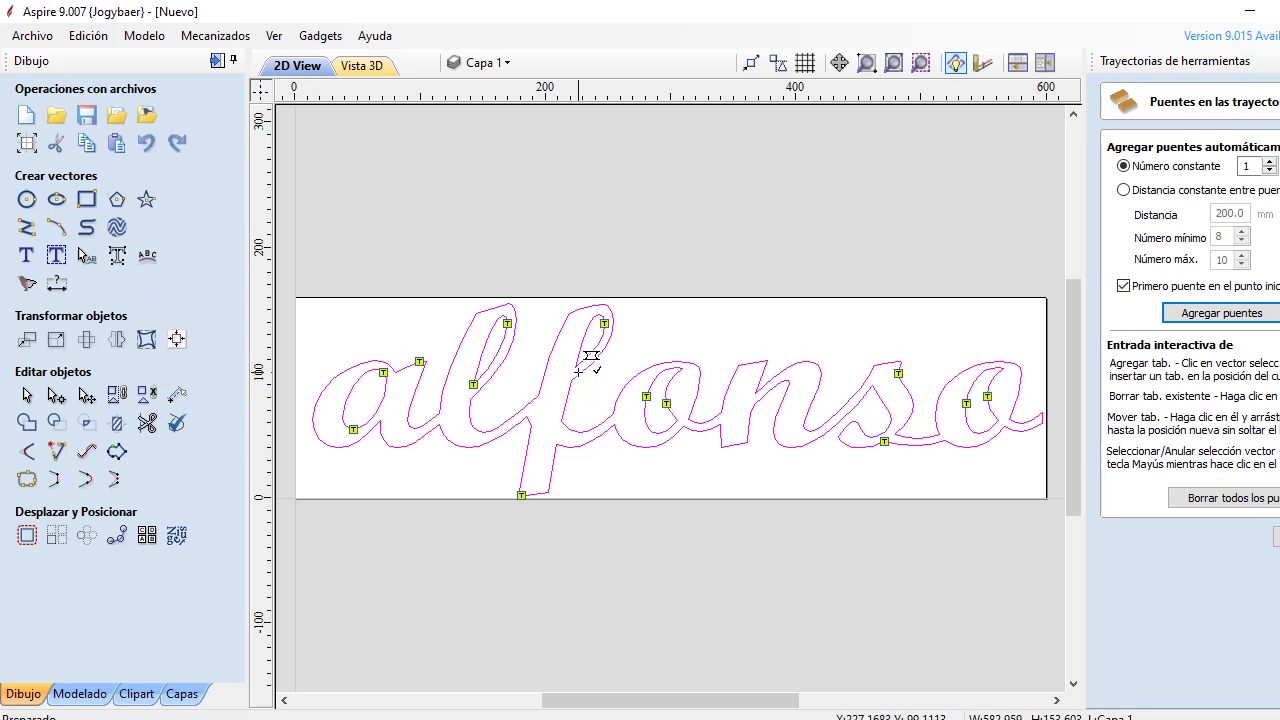
pyautogui.moveTo(597, 322); pyautogui.dragTo(600, 323)
pyautogui.moveTo(473, 383); pyautogui.dragTo(481, 357)
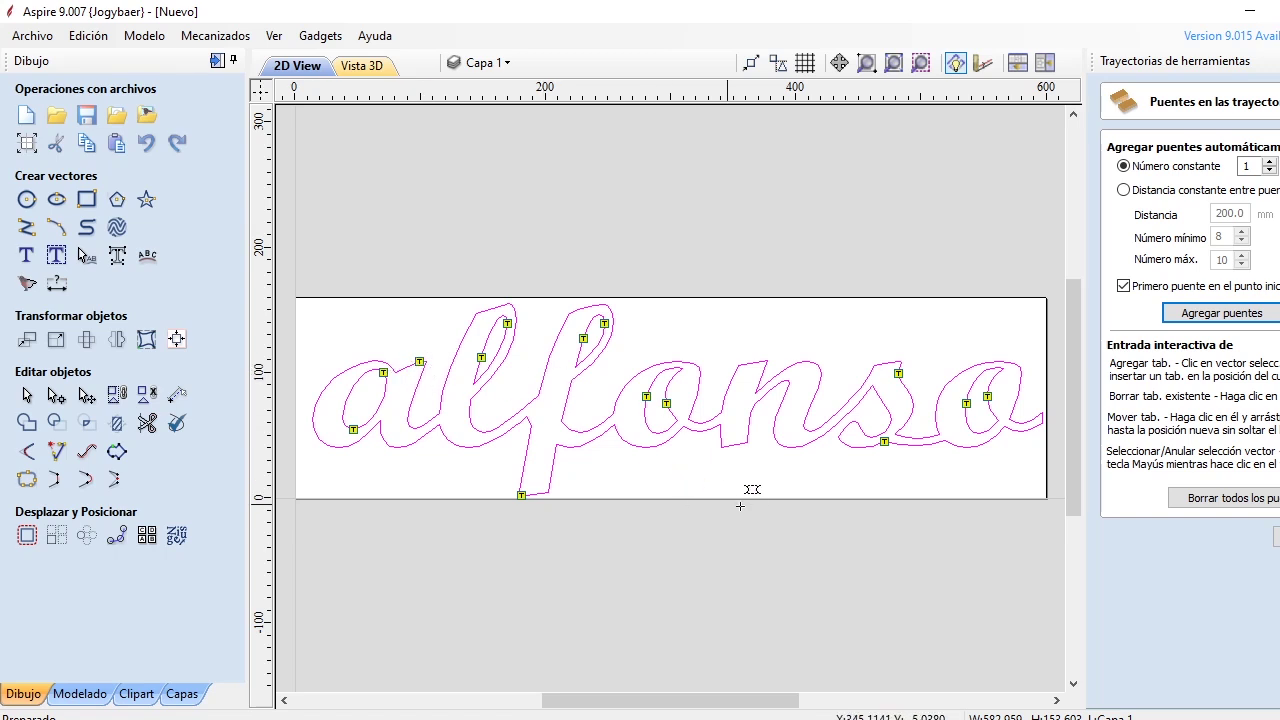
# Close the tab editor, calculate the outside profile toolpath, and preview all toolpaths on a reset material block.
pyautogui.click(1272, 537)
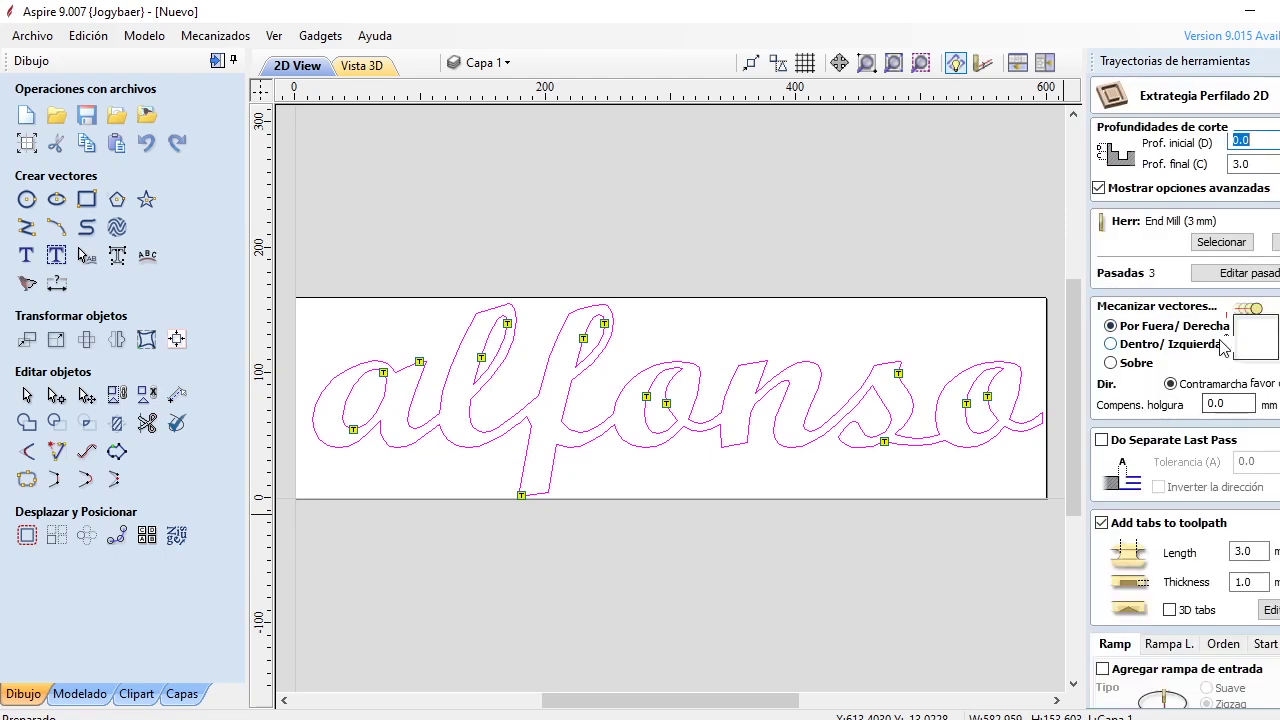
pyautogui.scroll(-3, 1220, 405)
pyautogui.scroll(-5, 1205, 381)
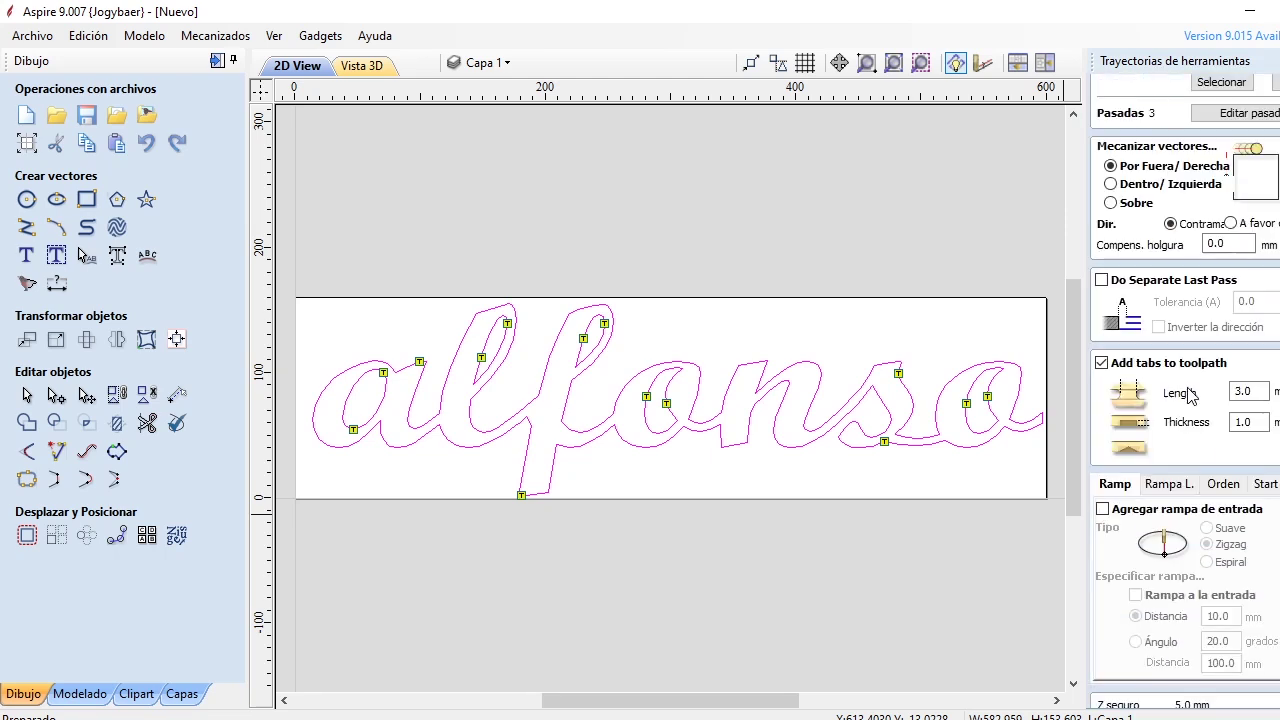
pyautogui.click(1216, 659)
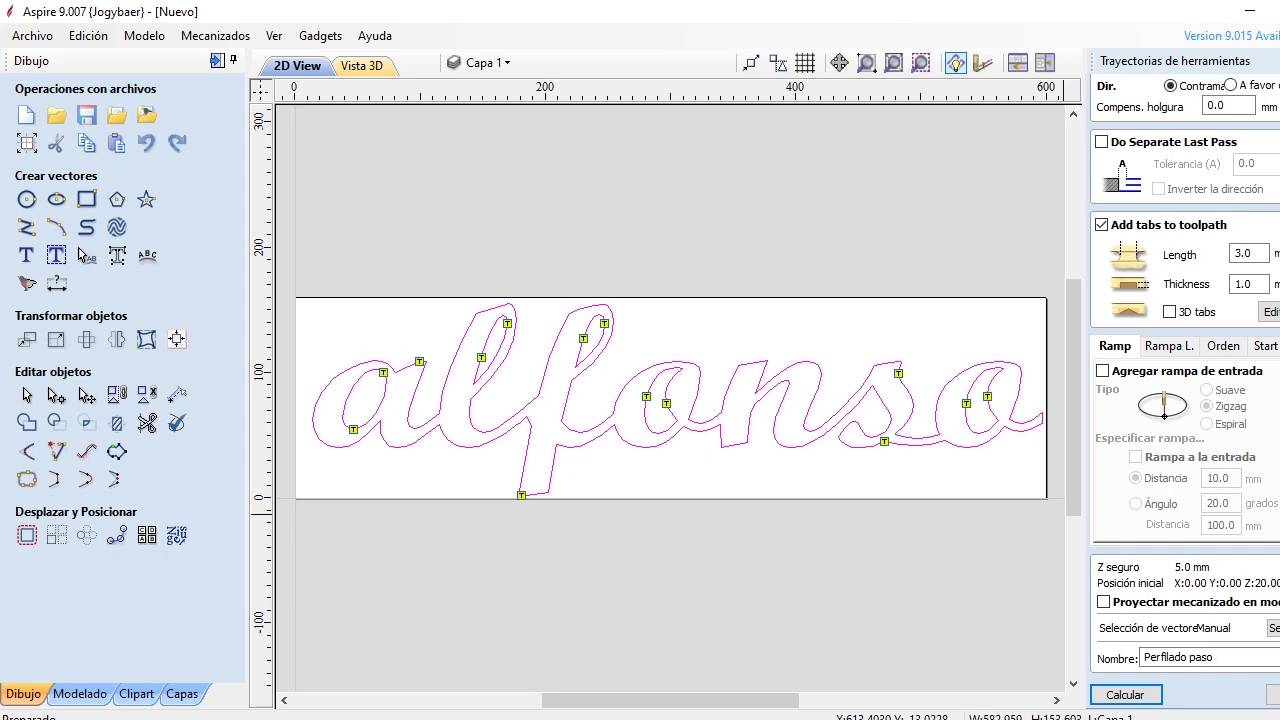
pyautogui.click(1150, 700)
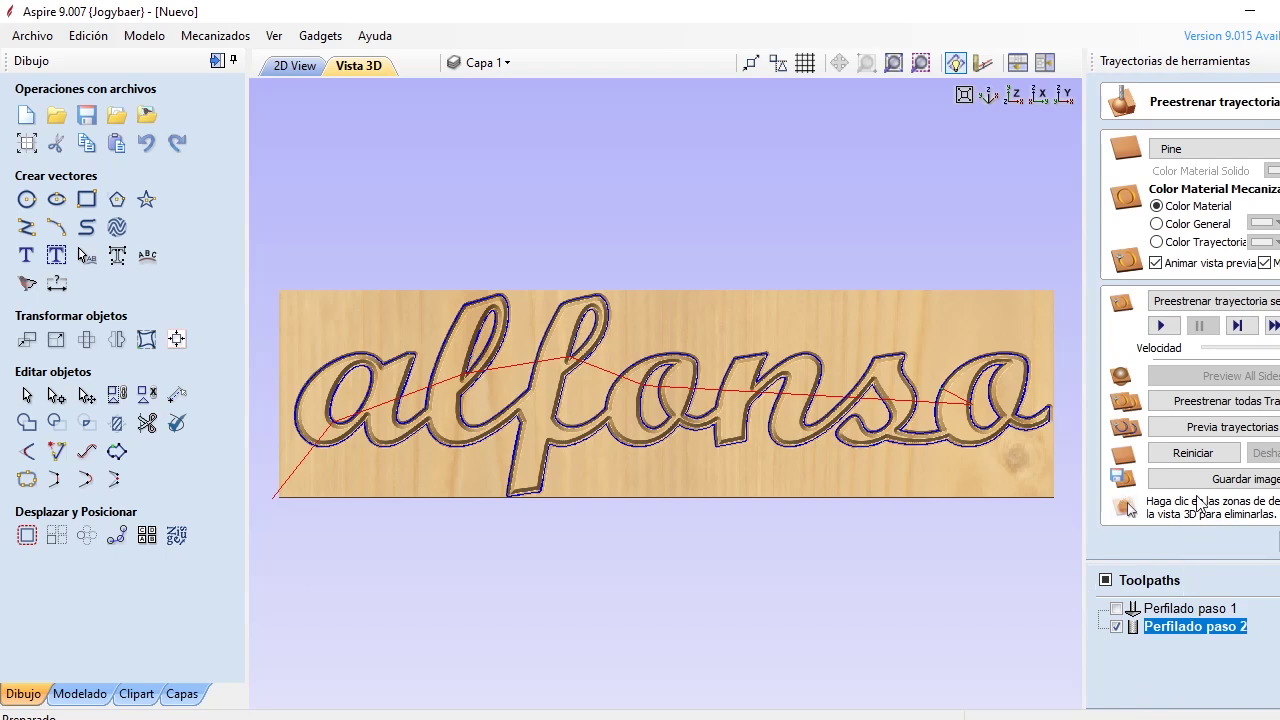
pyautogui.click(1198, 455)
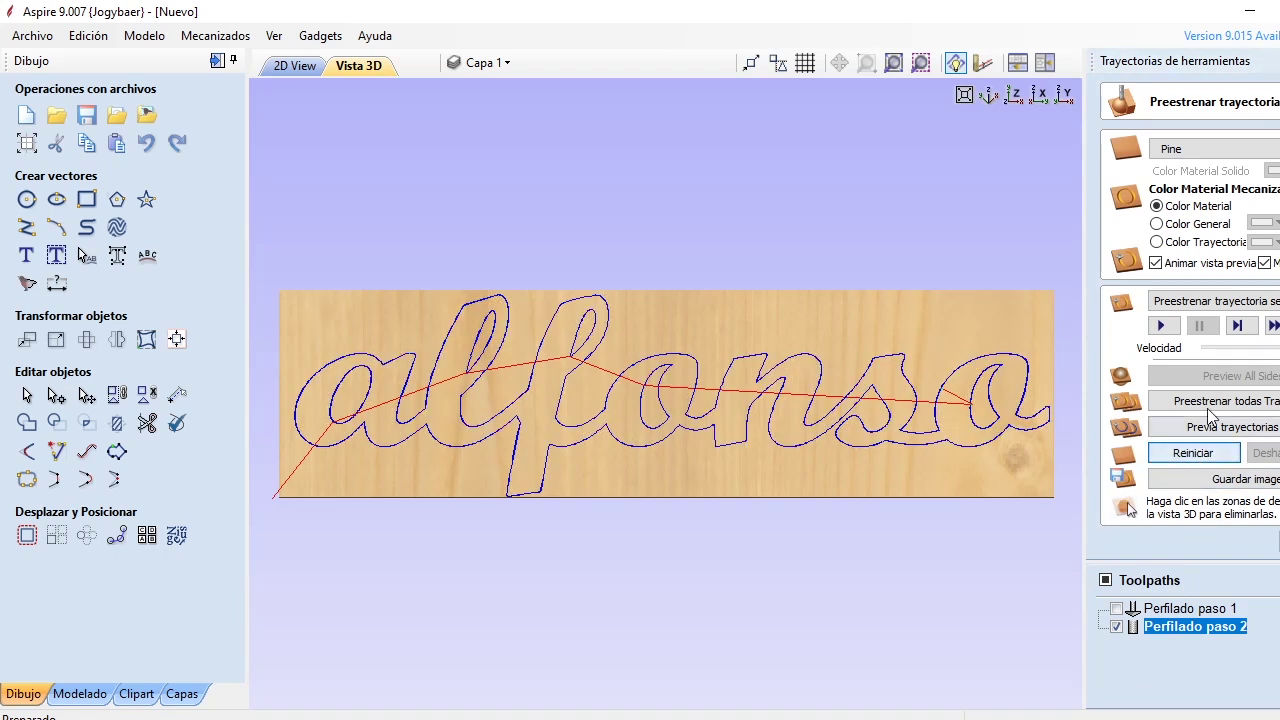
pyautogui.click(1209, 400)
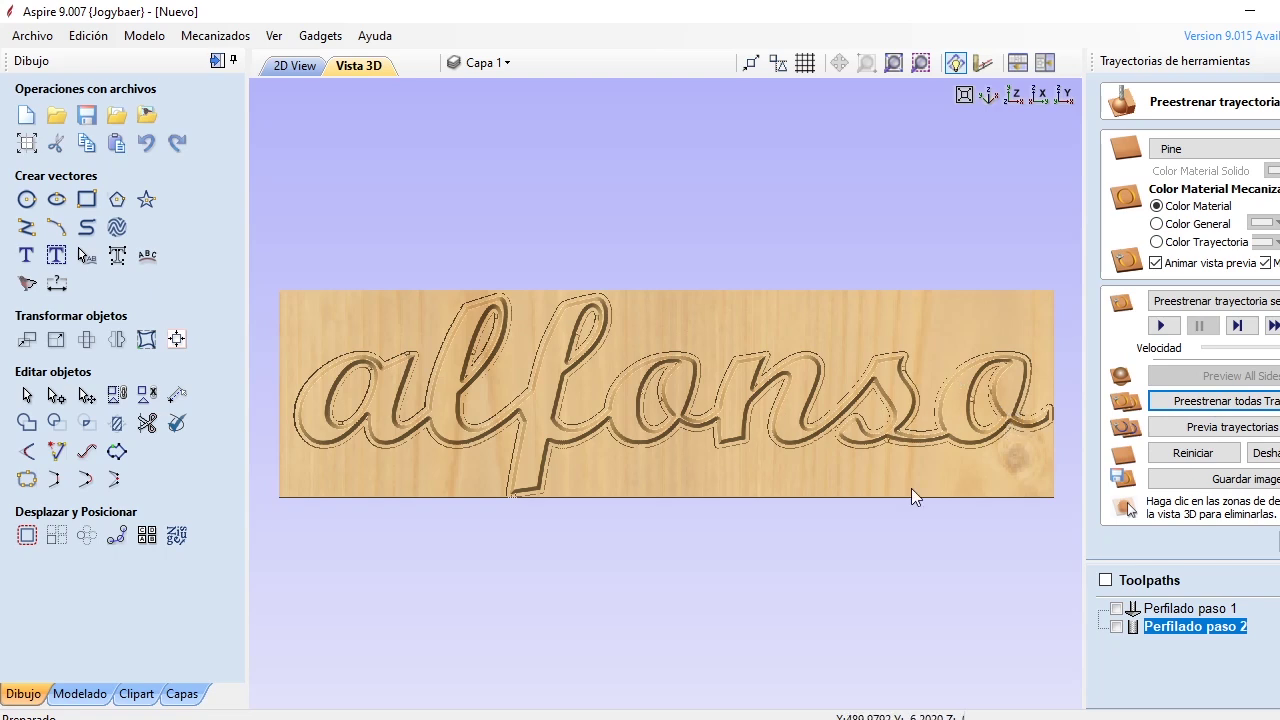
pyautogui.rightClick(1172, 624)
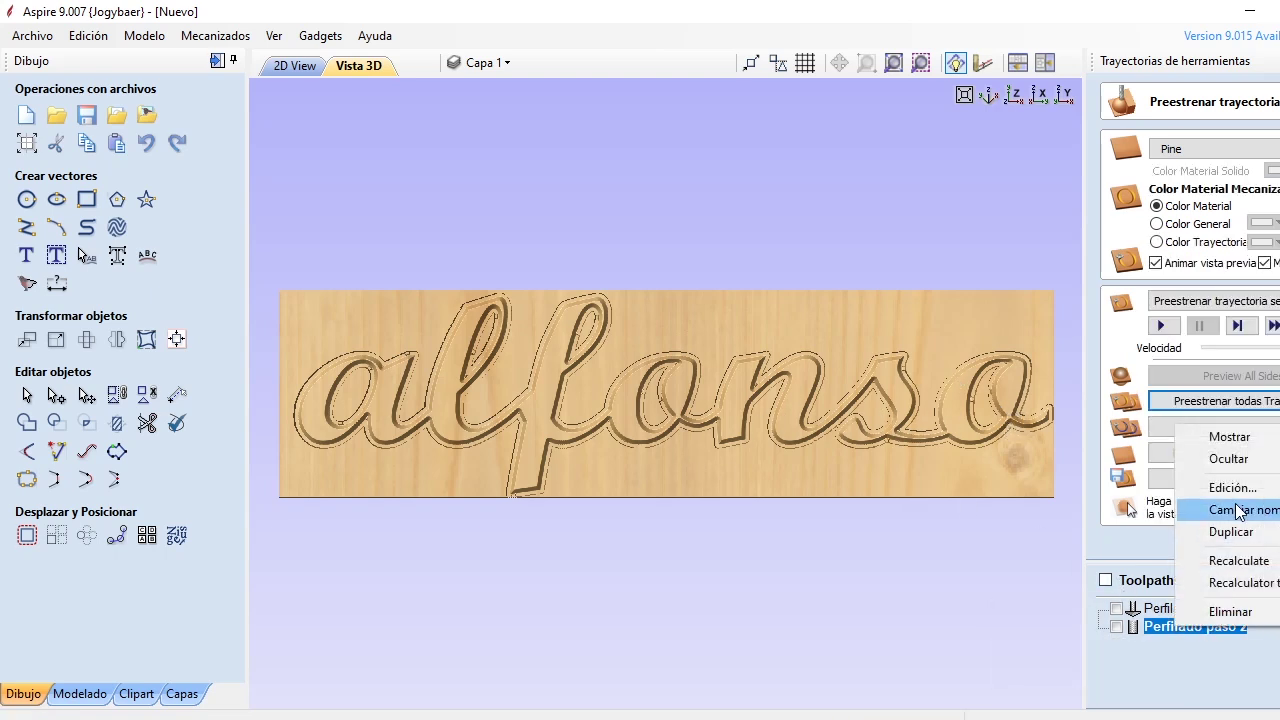
pyautogui.click(1208, 487)
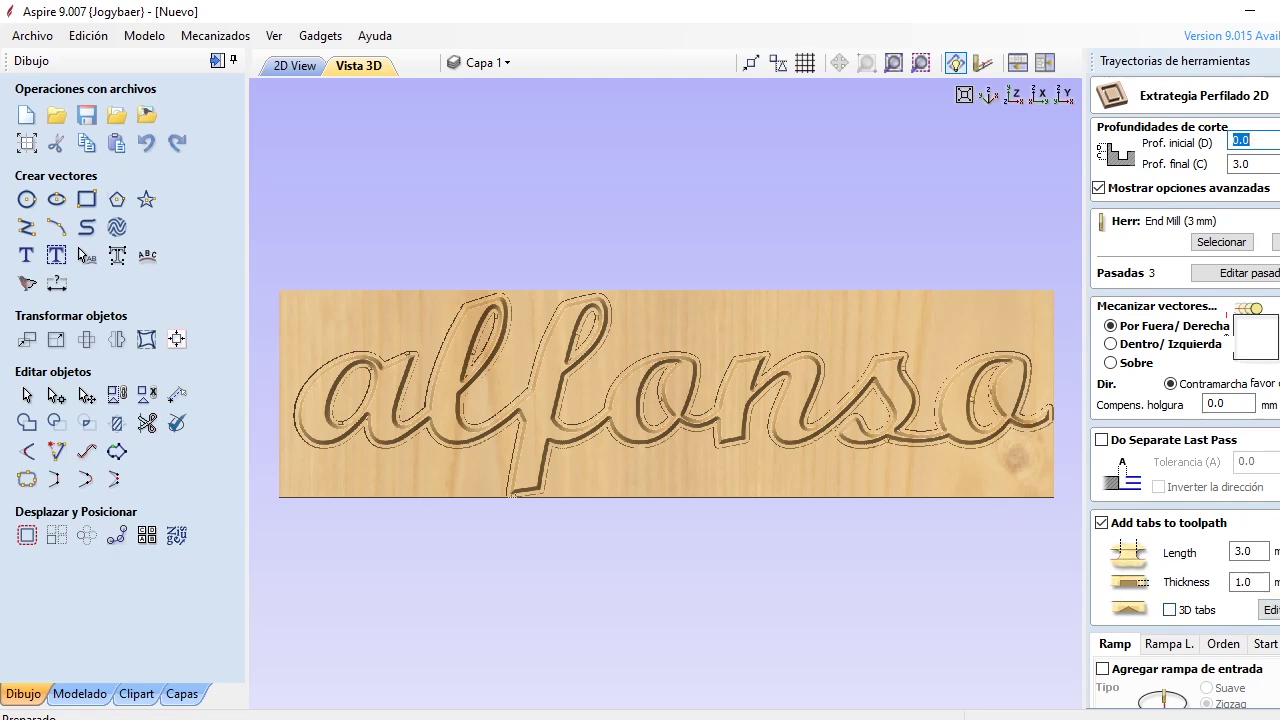
pyautogui.scroll(-5, 1185, 450)
pyautogui.click(1273, 695)
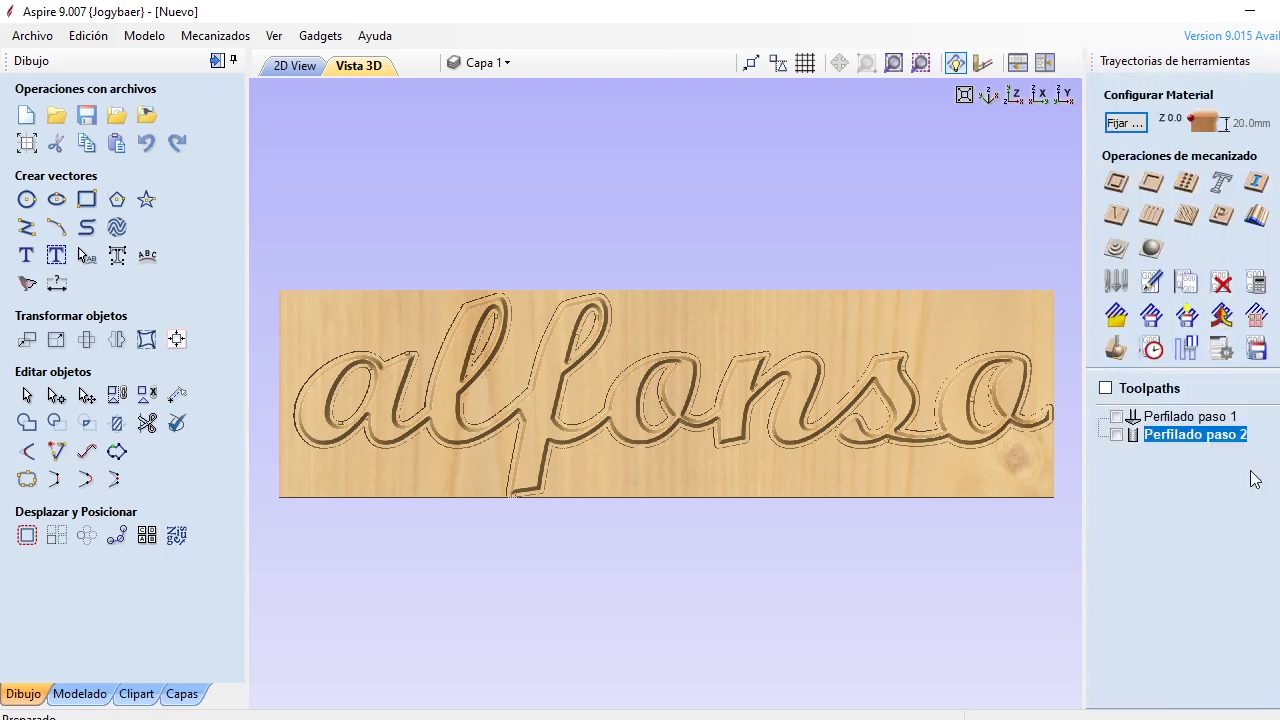
# Set the final depth of Perfilado paso 2 to 20.1 mm and recalculate it, accepting the cut through the material.
pyautogui.rightClick(1203, 437)
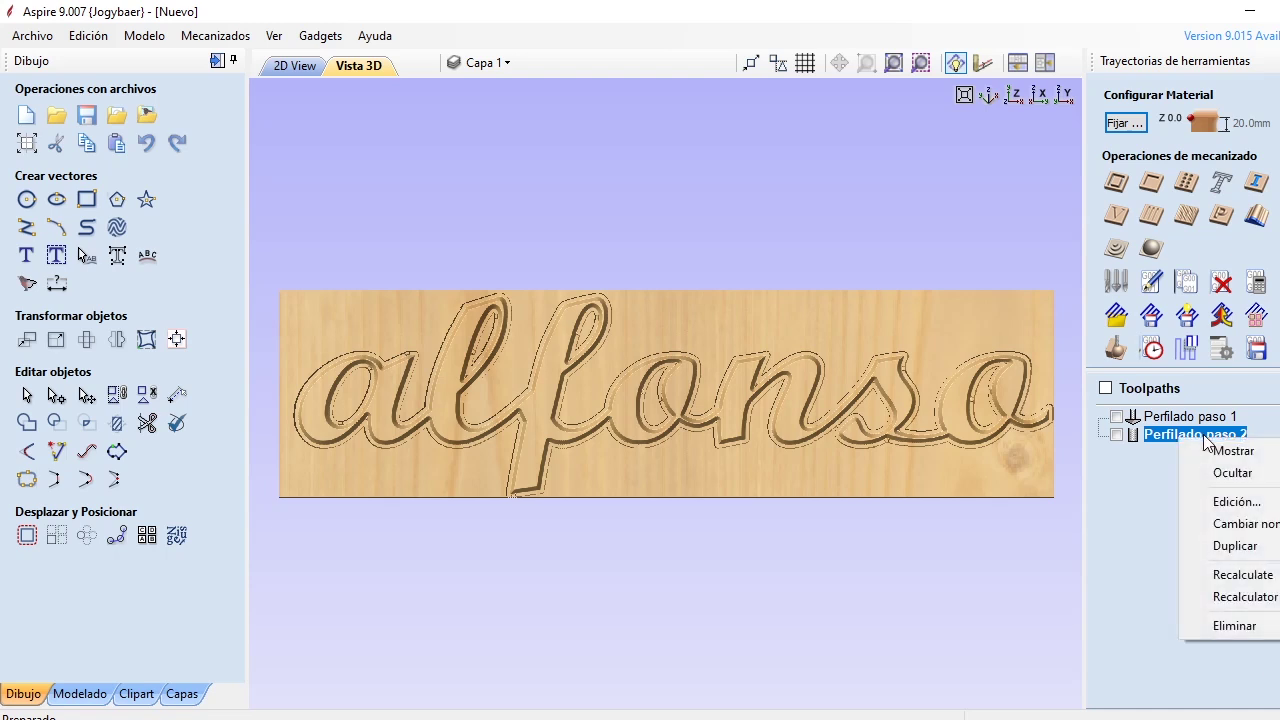
pyautogui.click(1237, 502)
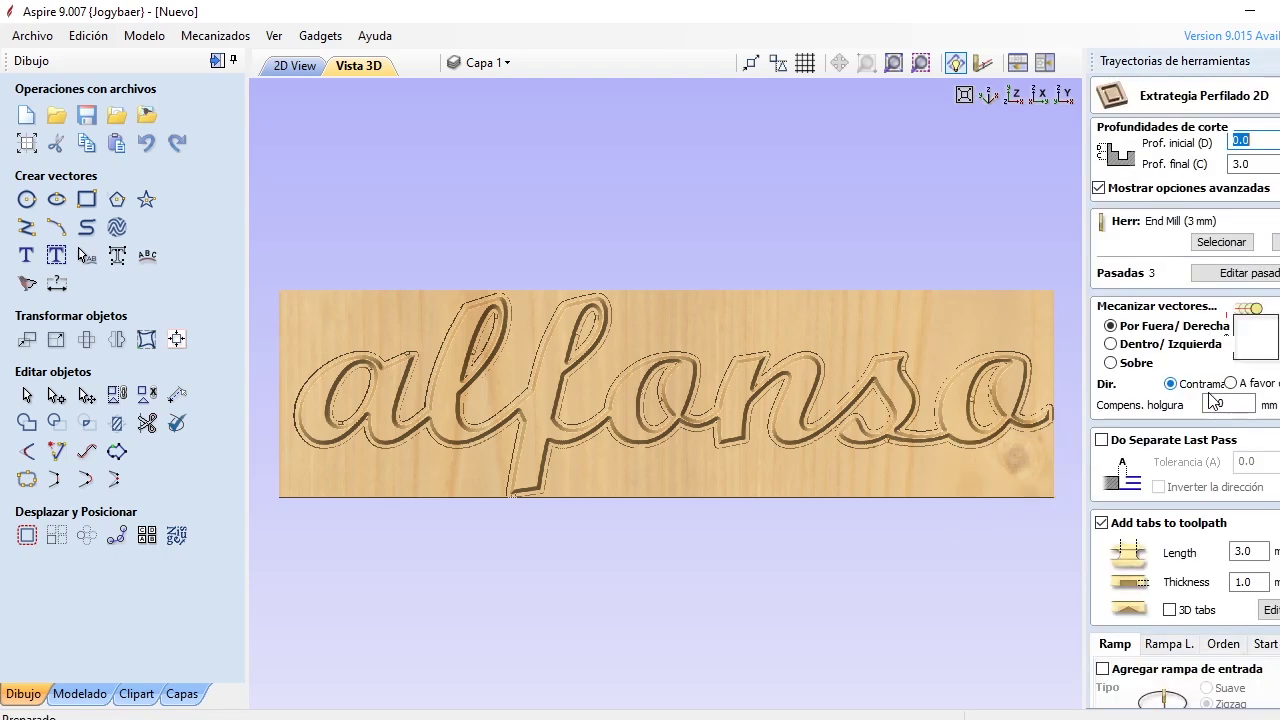
pyautogui.press('Tab')
pyautogui.write('2')
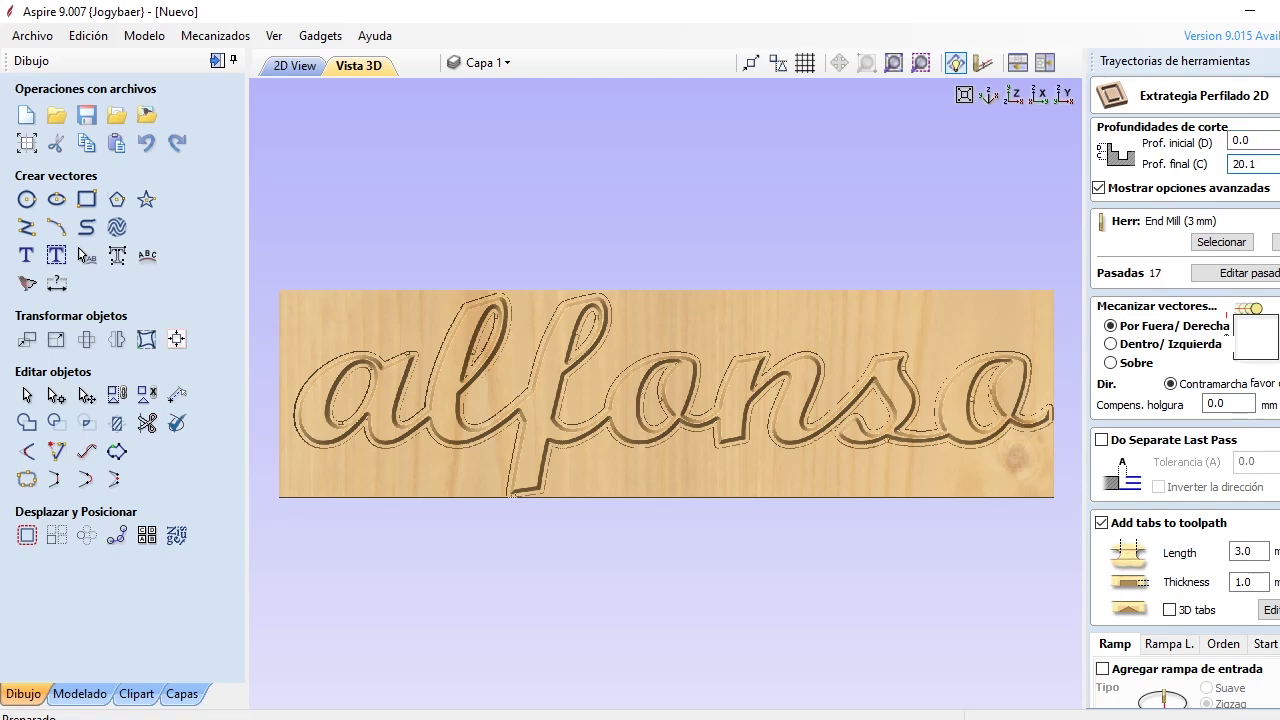
pyautogui.scroll(-5, 1258, 310)
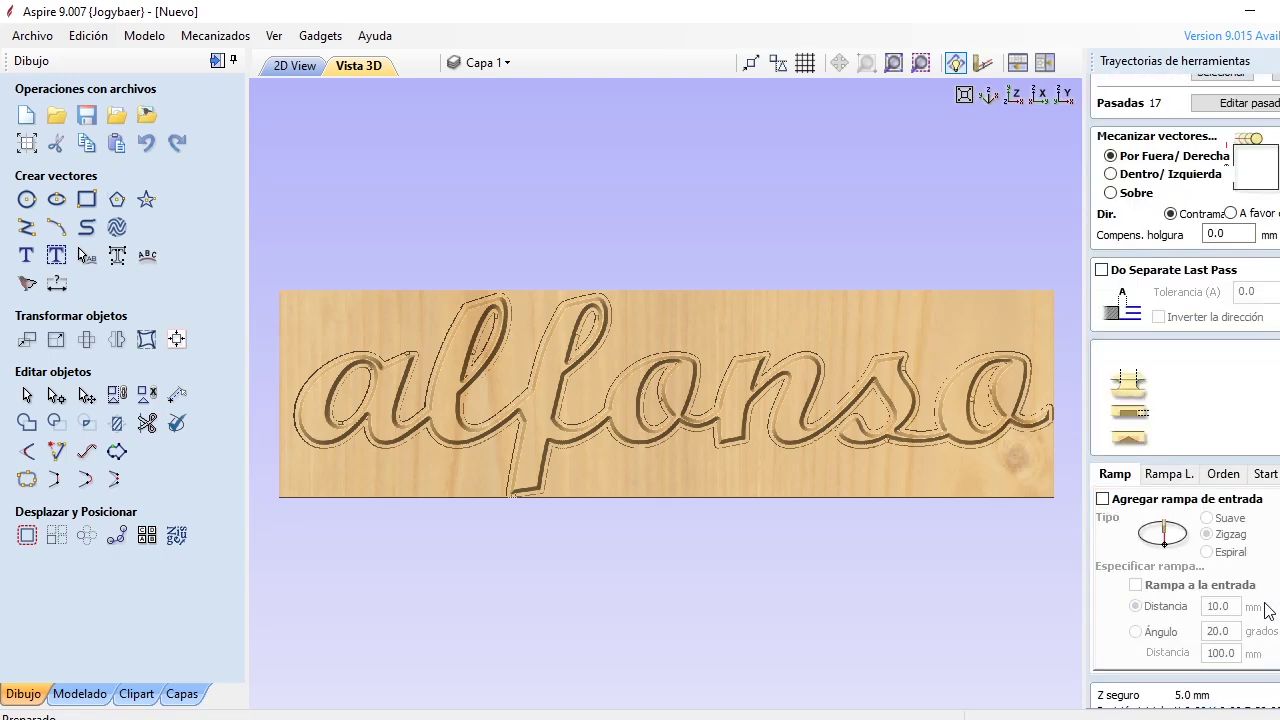
pyautogui.scroll(-2, 1275, 680)
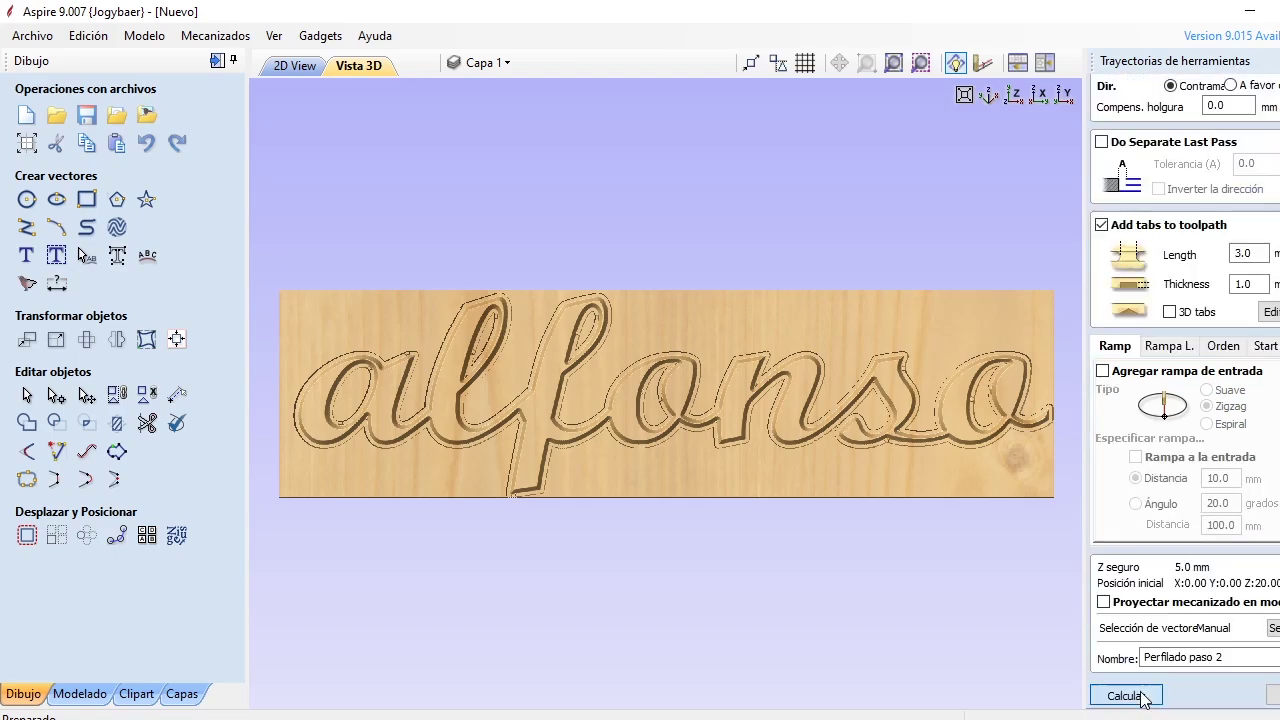
pyautogui.press('Return')
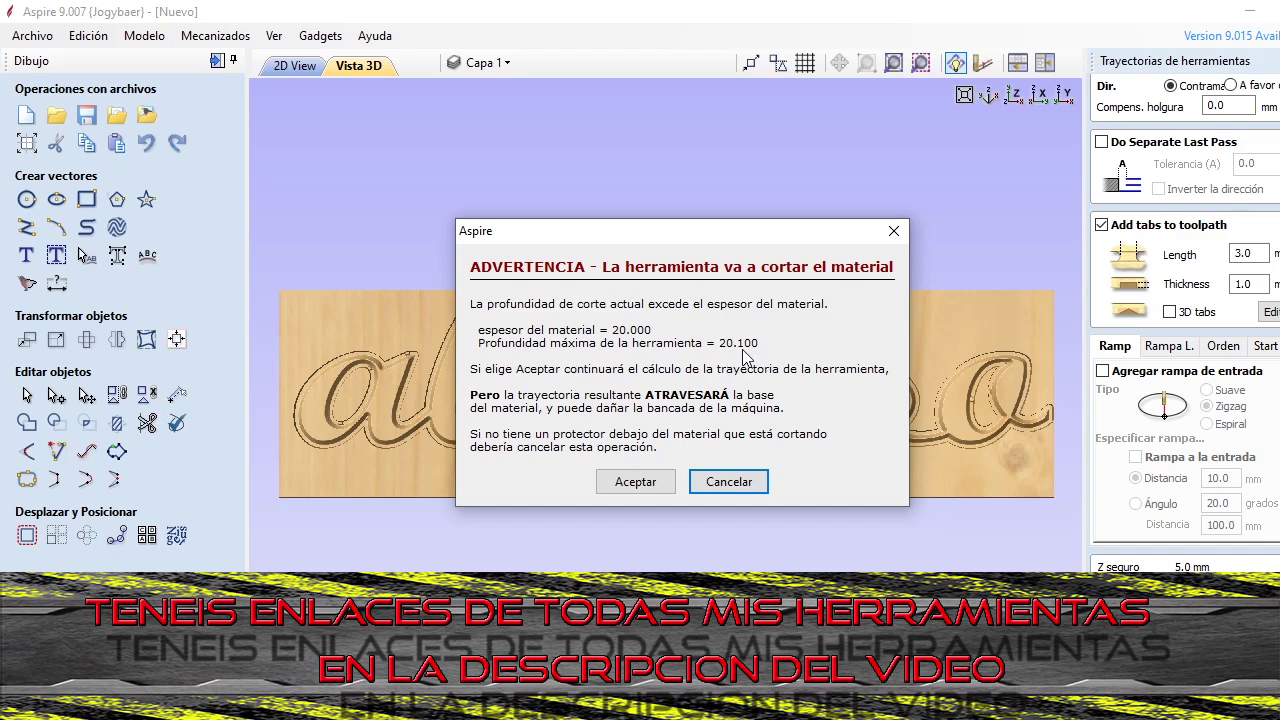
pyautogui.click(655, 484)
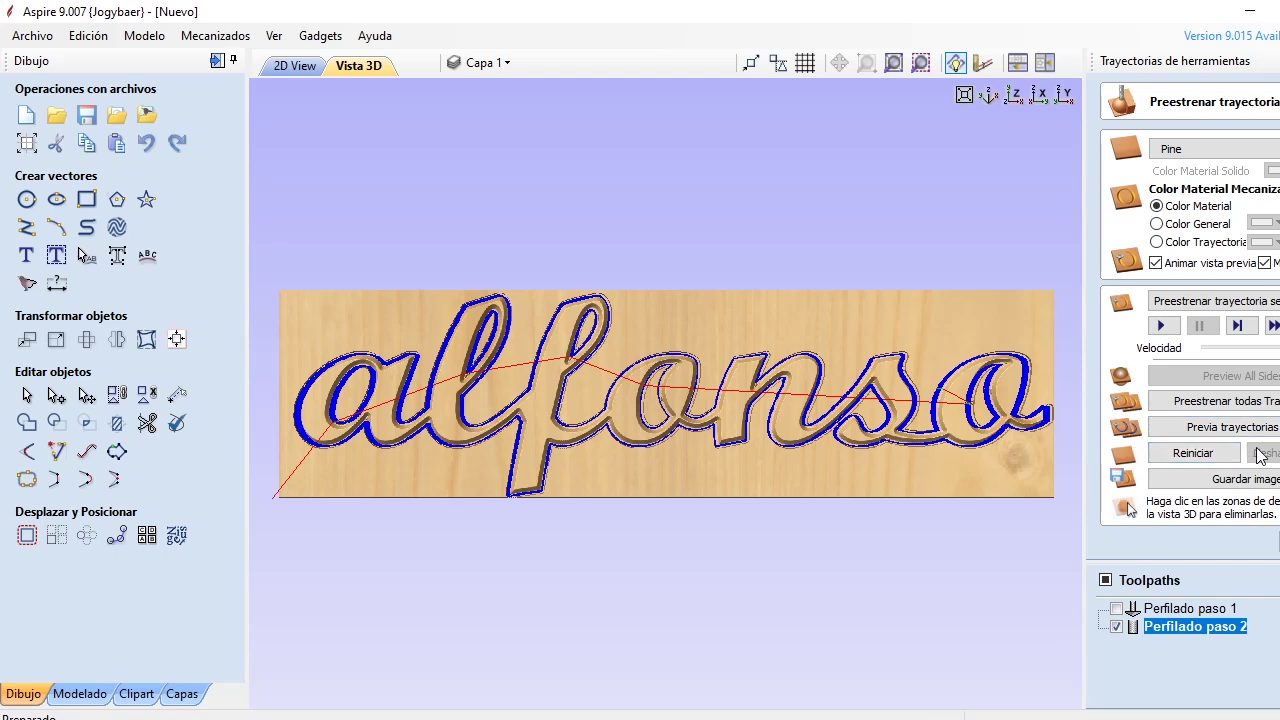
# Reset the material preview and simulate all toolpaths with the deeper outside cut.
pyautogui.click(1180, 460)
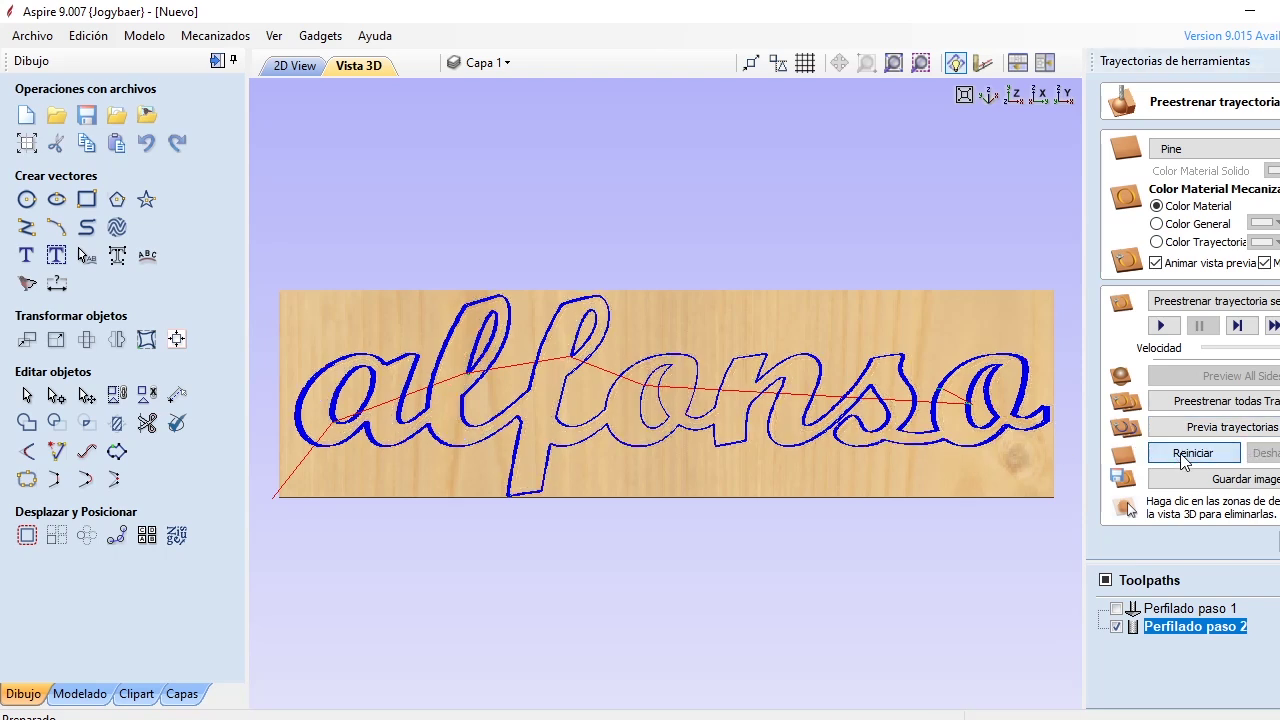
pyautogui.click(1116, 608)
pyautogui.click(1116, 626)
pyautogui.click(1233, 400)
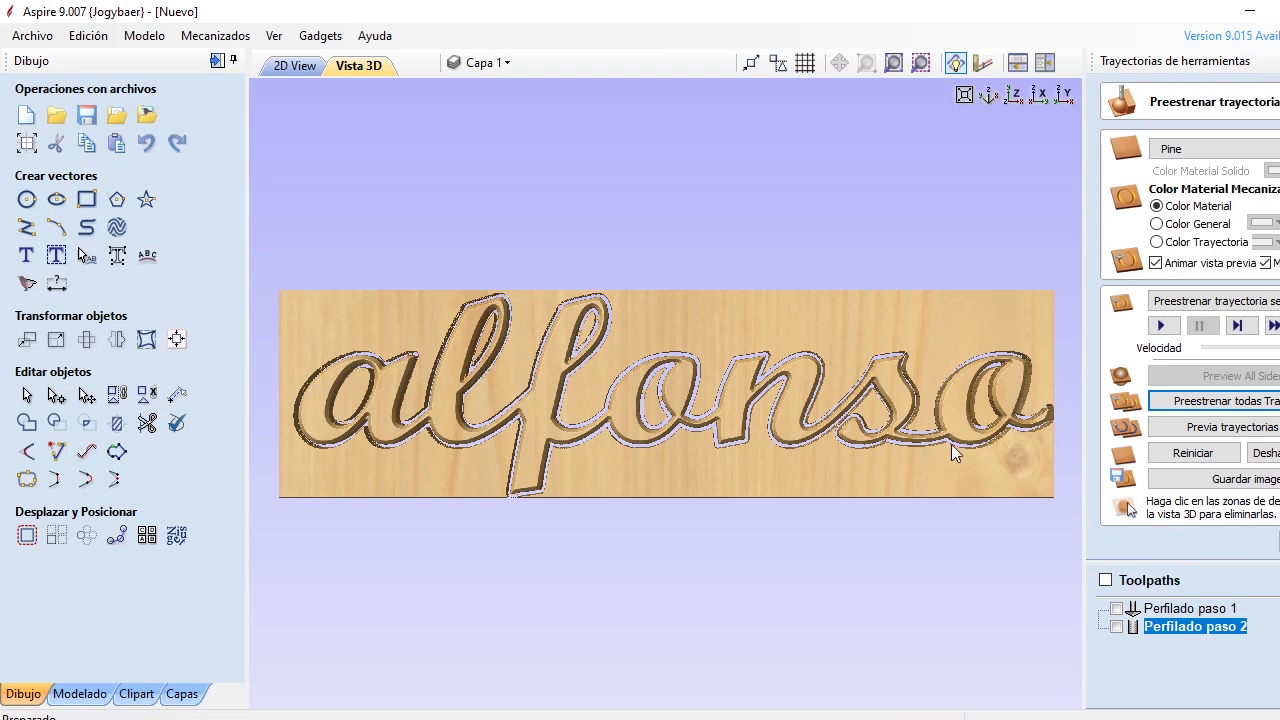
# Disable tabs on Perfilado paso 2 and recalculate the toolpath, accepting the cut through the material.
pyautogui.rightClick(1156, 623)
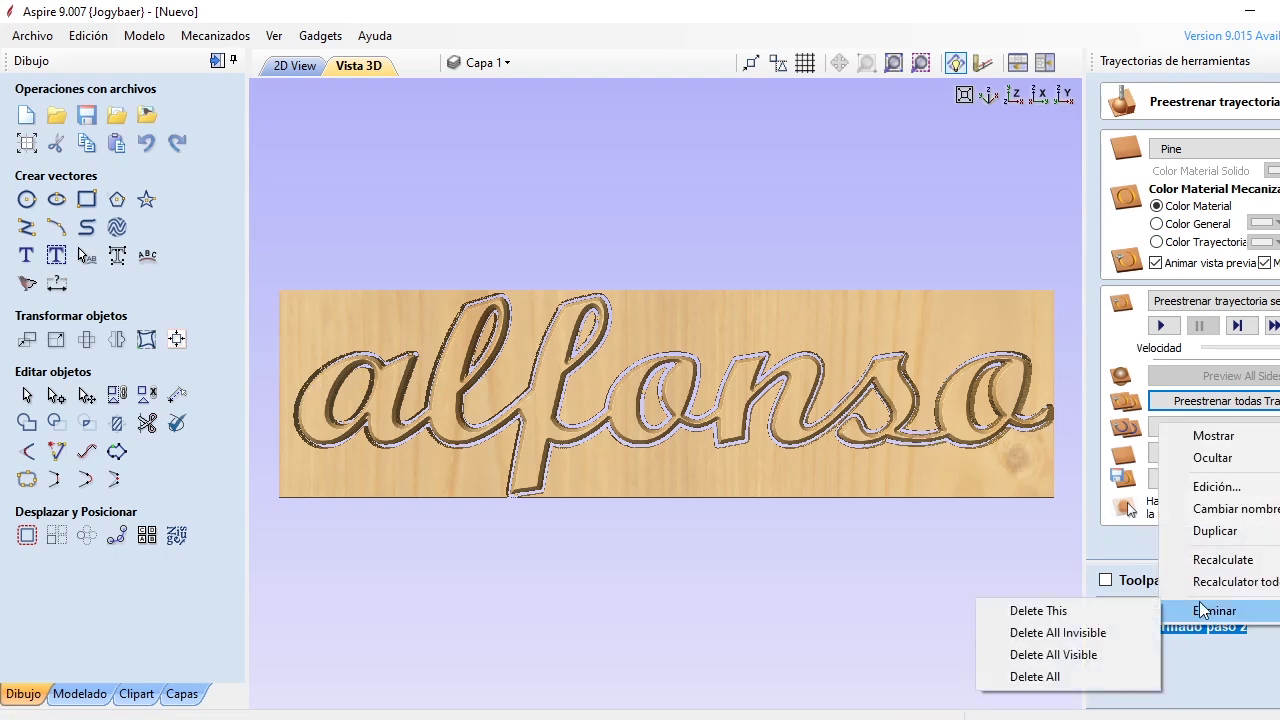
pyautogui.click(1218, 491)
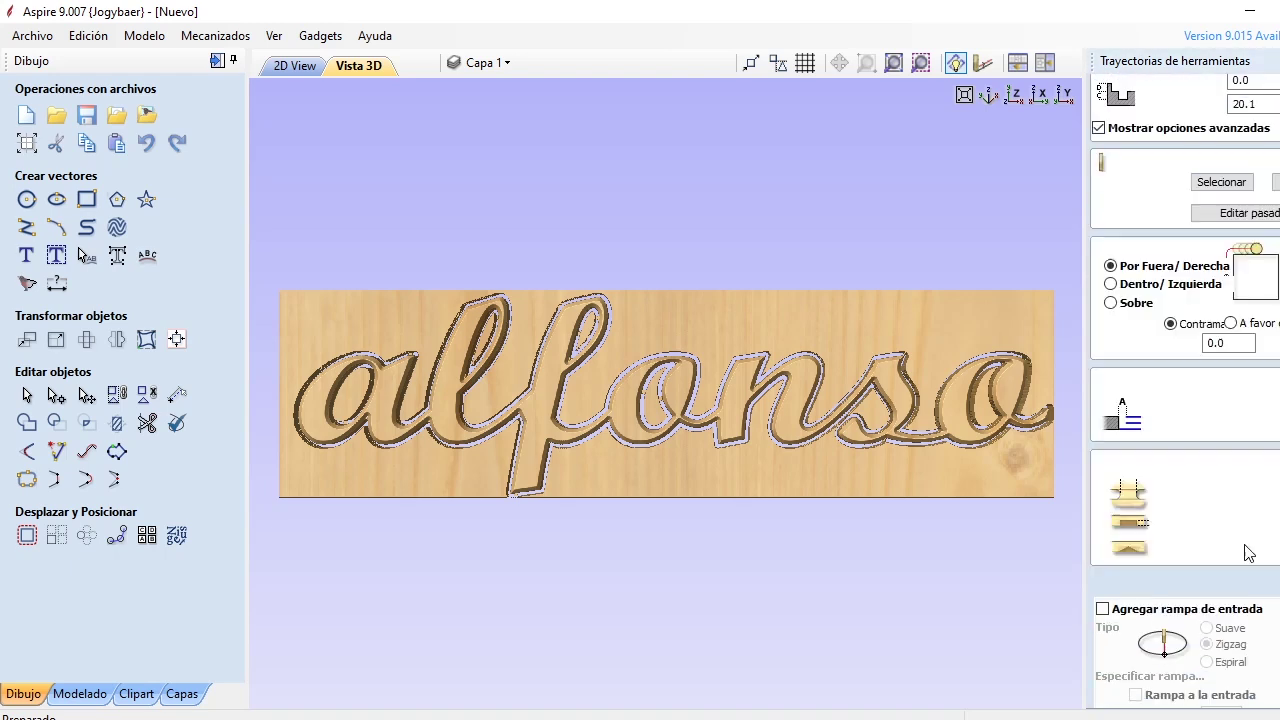
pyautogui.scroll(-3, 1249, 549)
pyautogui.scroll(-2, 1185, 400)
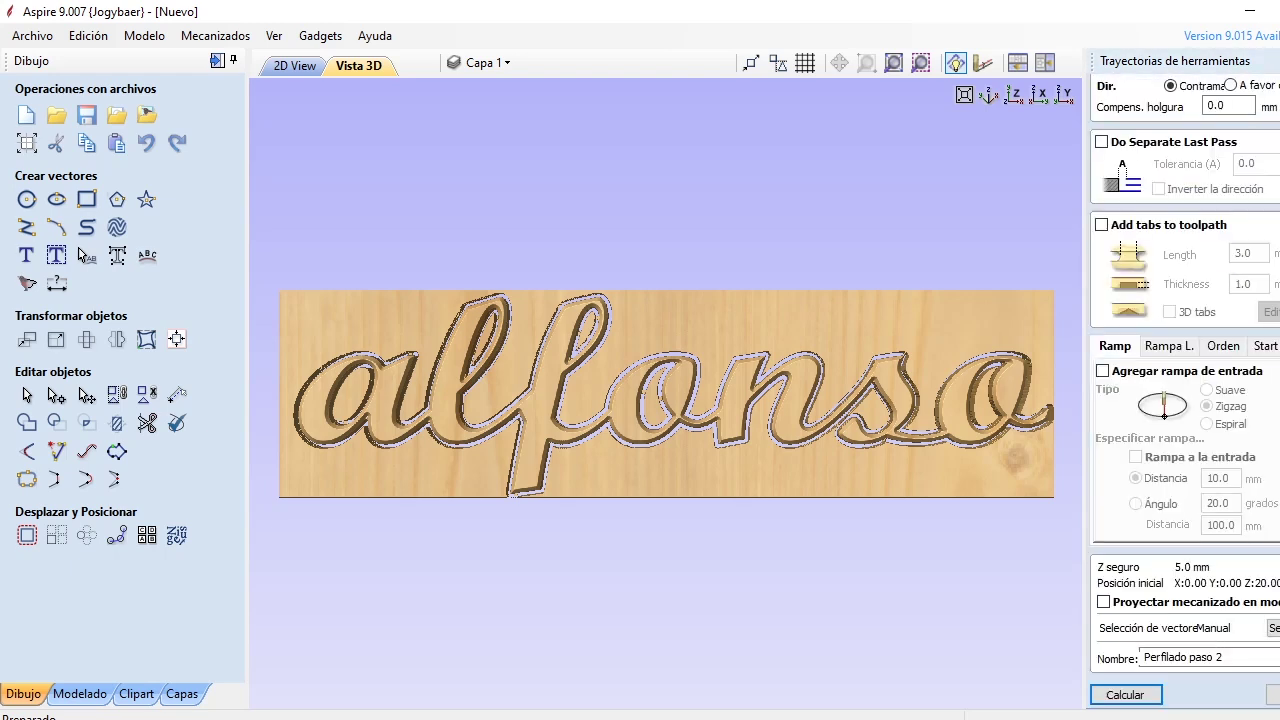
pyautogui.click(1125, 694)
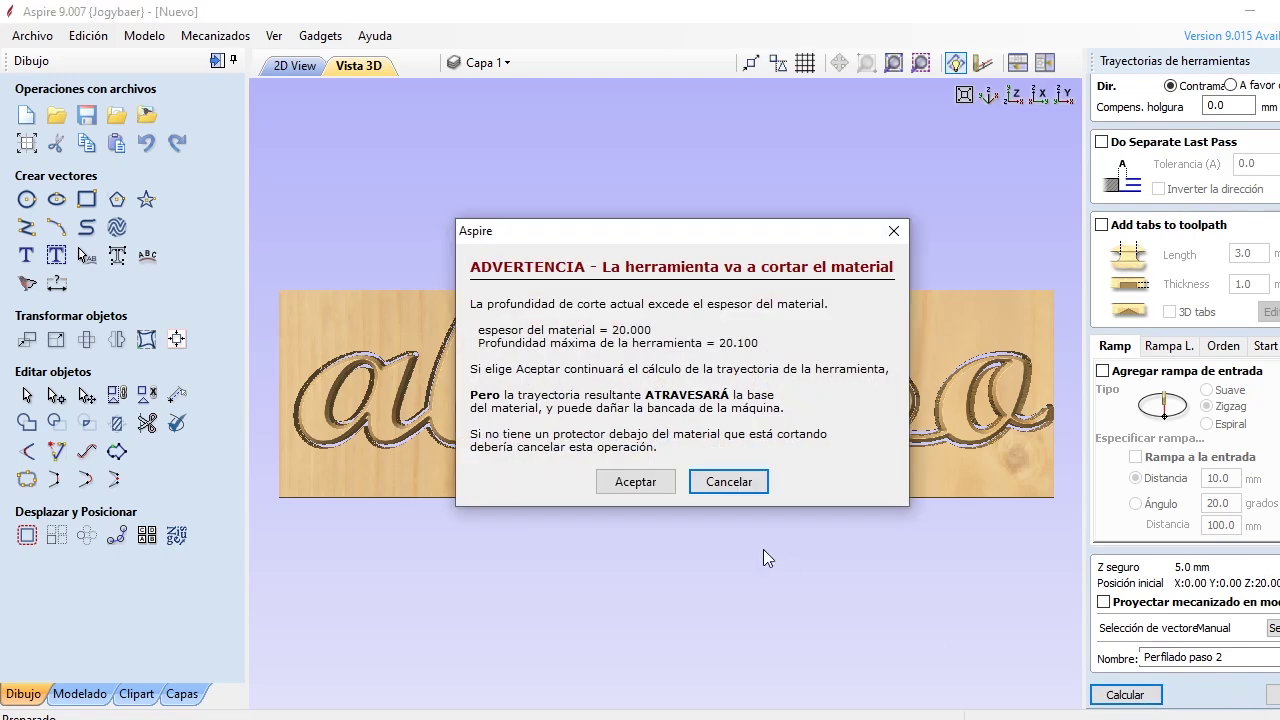
pyautogui.click(651, 482)
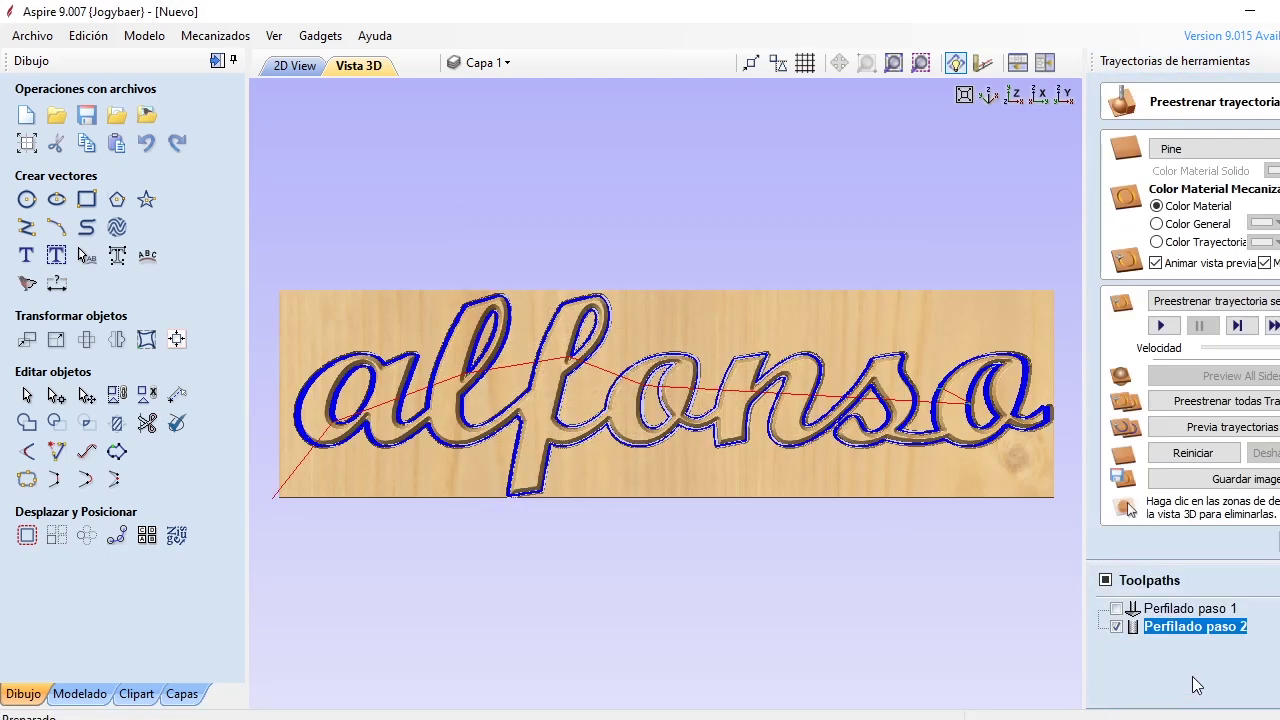
# Reset the material preview, hide all toolpath lines, and simulate all toolpaths with the cut without tabs.
pyautogui.click(1195, 453)
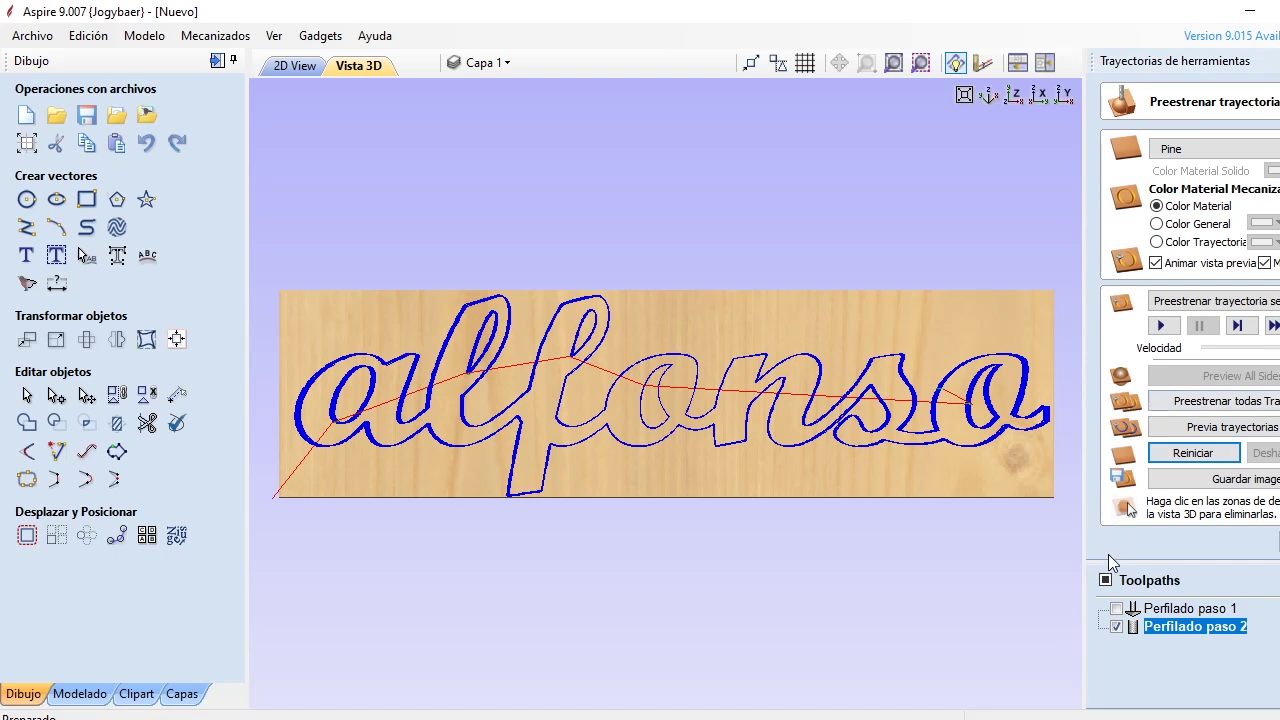
pyautogui.click(1106, 580)
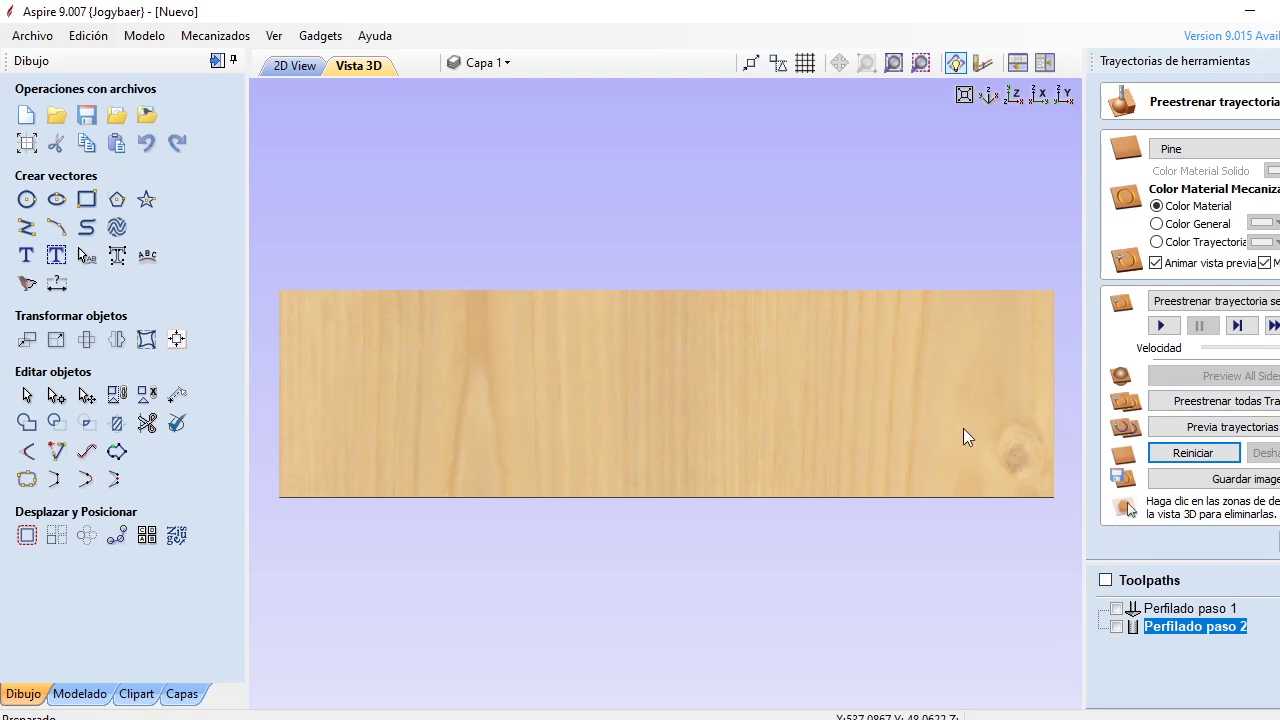
pyautogui.click(1253, 401)
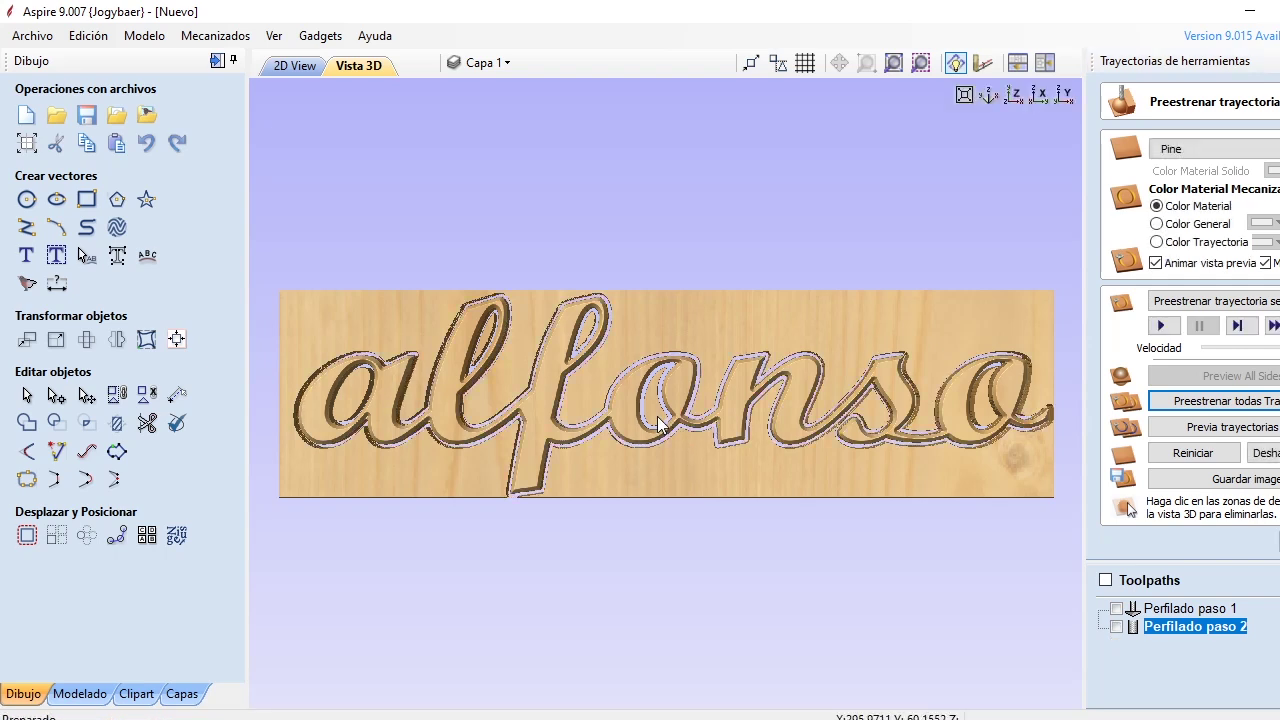
# Remove the waste around and inside the letters from the 3D preview, and inspect the cut-out up close and from isometric and top views.
pyautogui.click(705, 474)
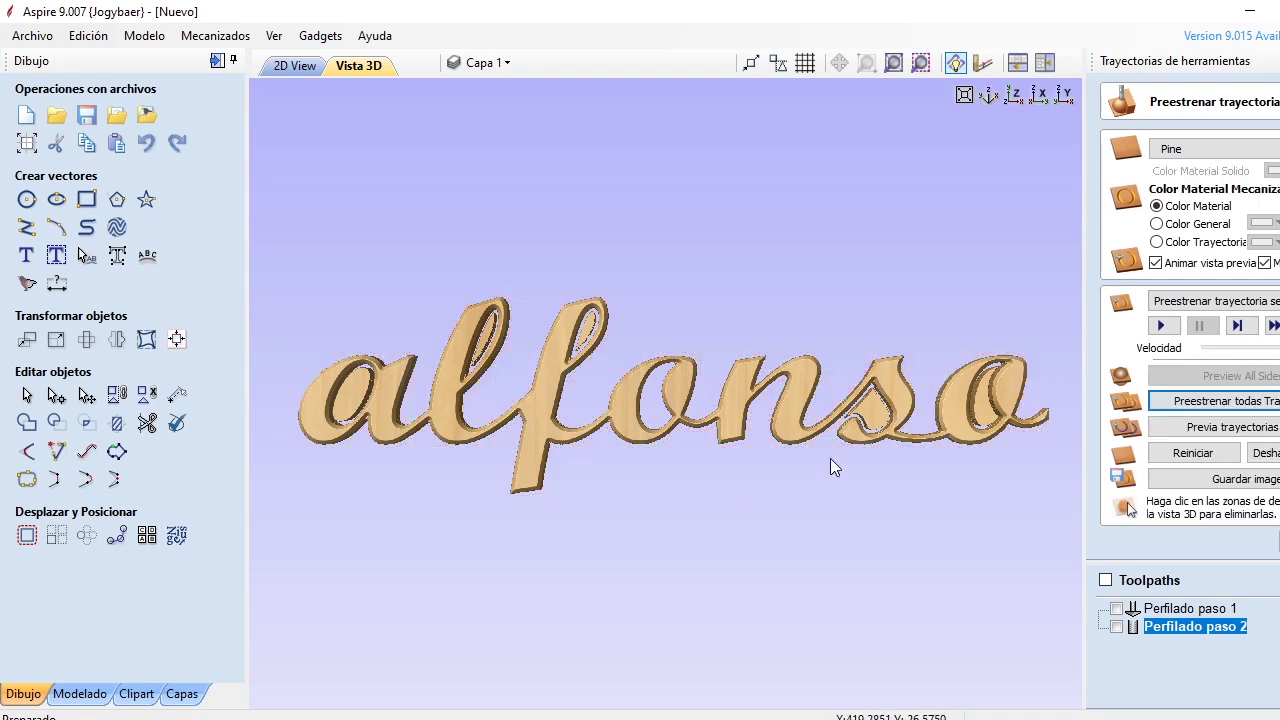
pyautogui.click(987, 419)
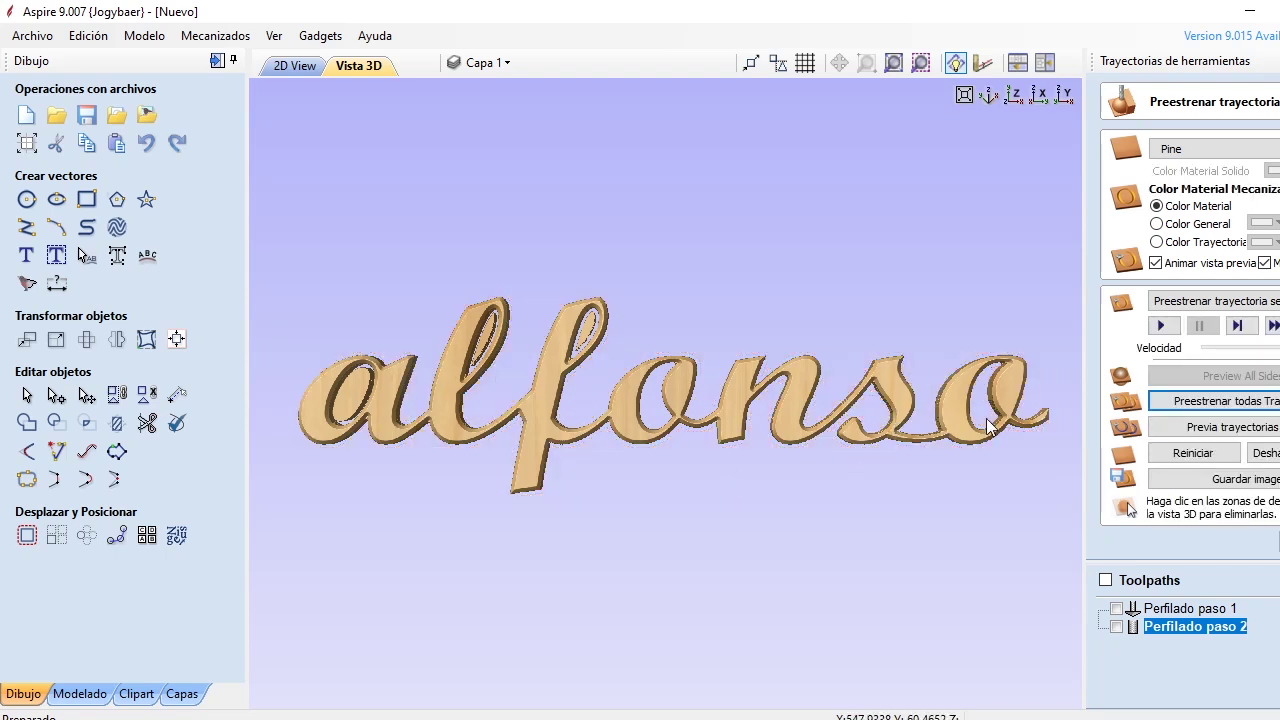
pyautogui.click(587, 334)
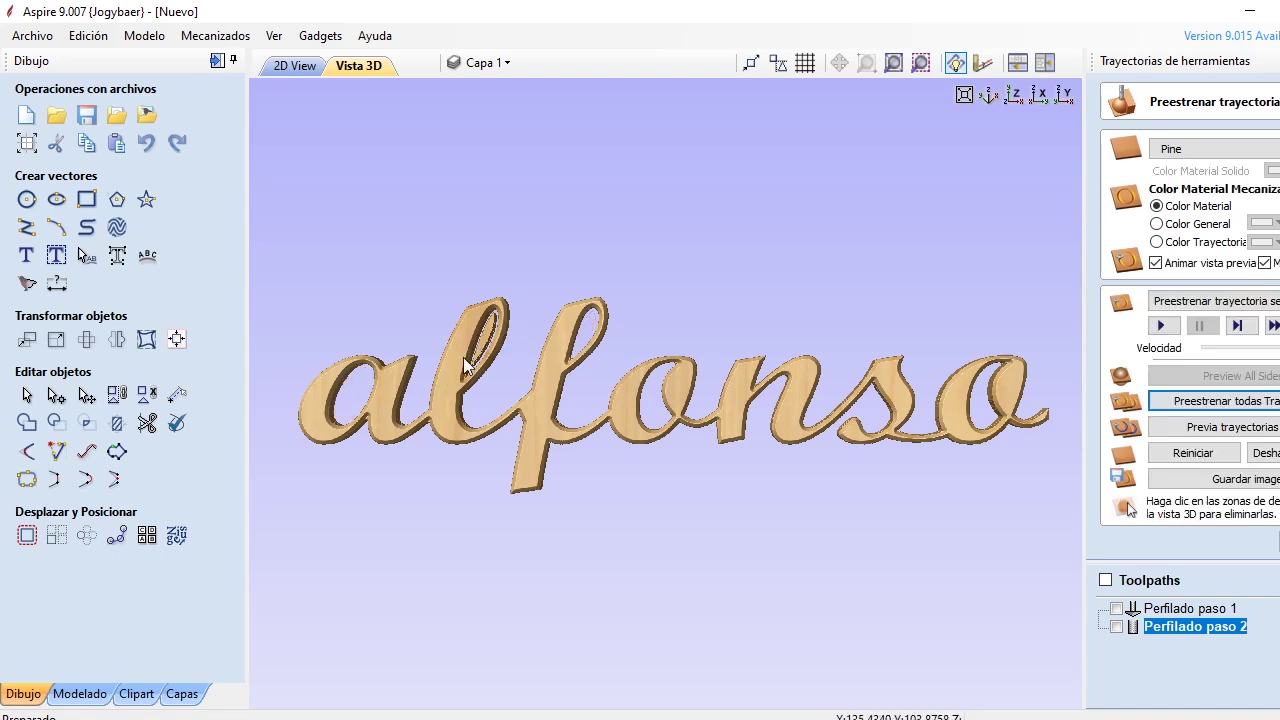
pyautogui.click(487, 350)
pyautogui.scroll(4, 645, 428)
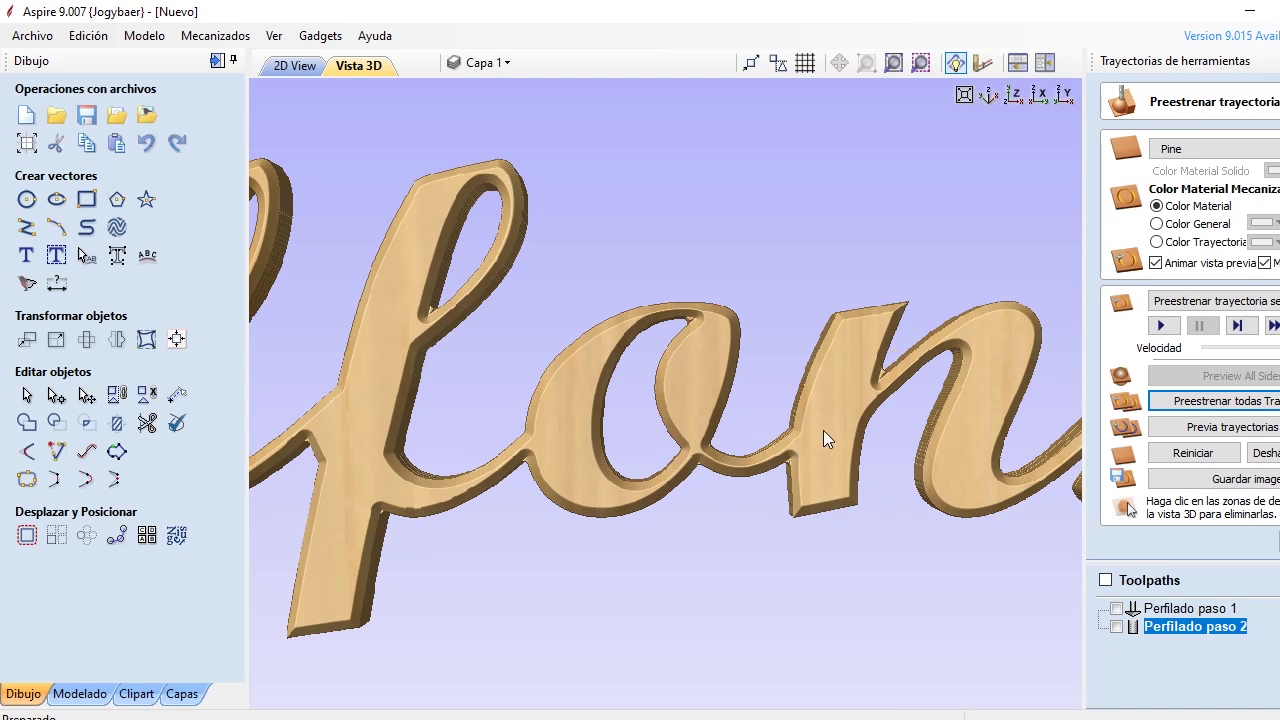
pyautogui.click(921, 65)
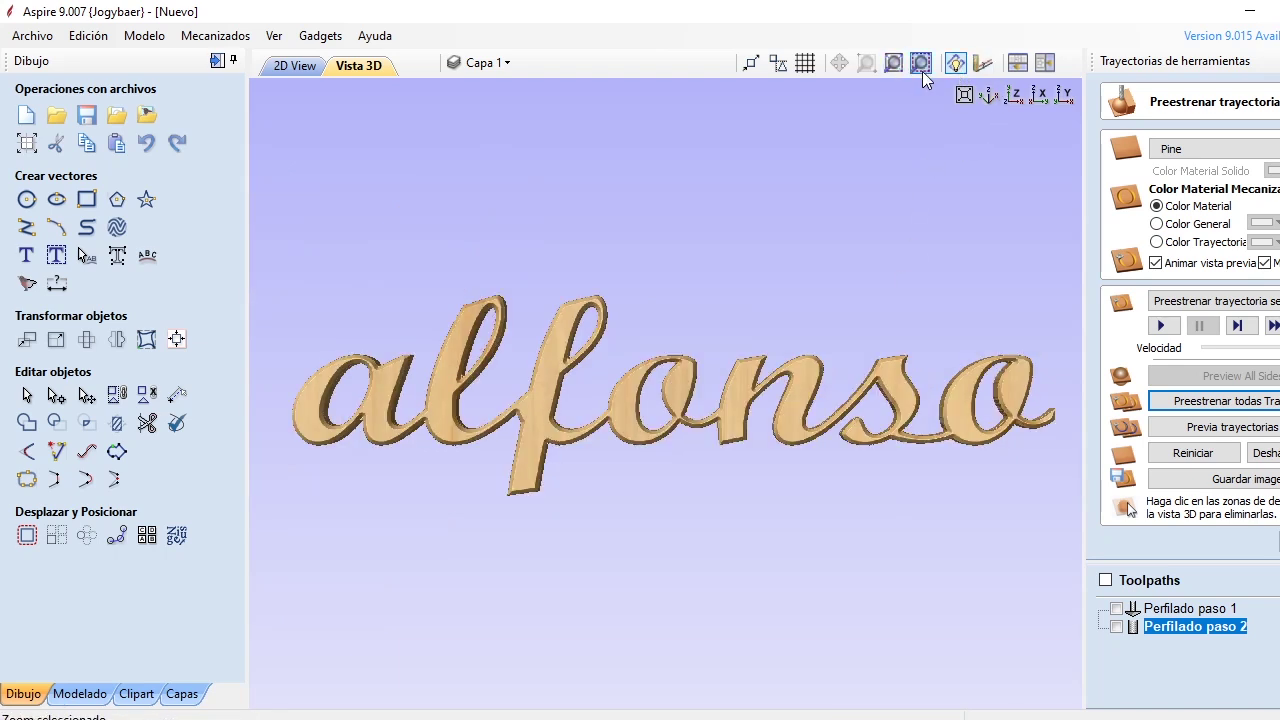
pyautogui.click(989, 95)
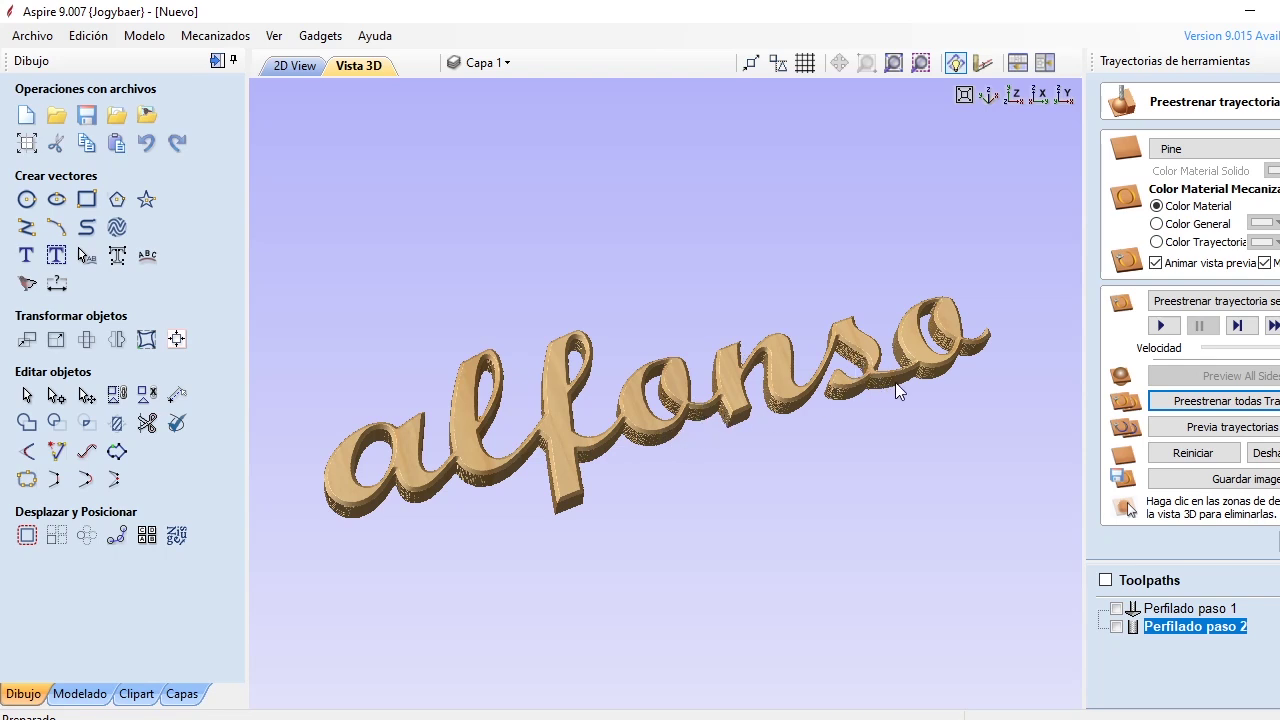
pyautogui.click(1014, 90)
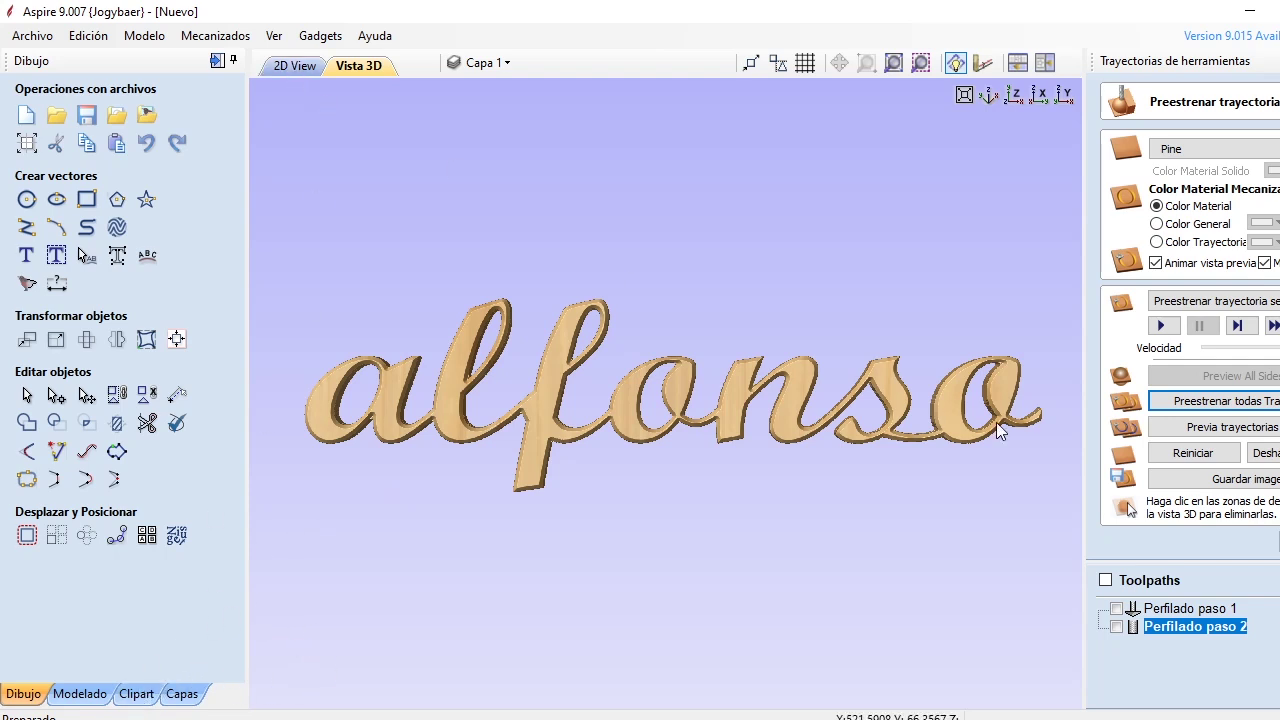
# Reset the material preview and, with the 2D view active, open the Texture Area Tiles folder of the Clipart library.
pyautogui.click(1175, 454)
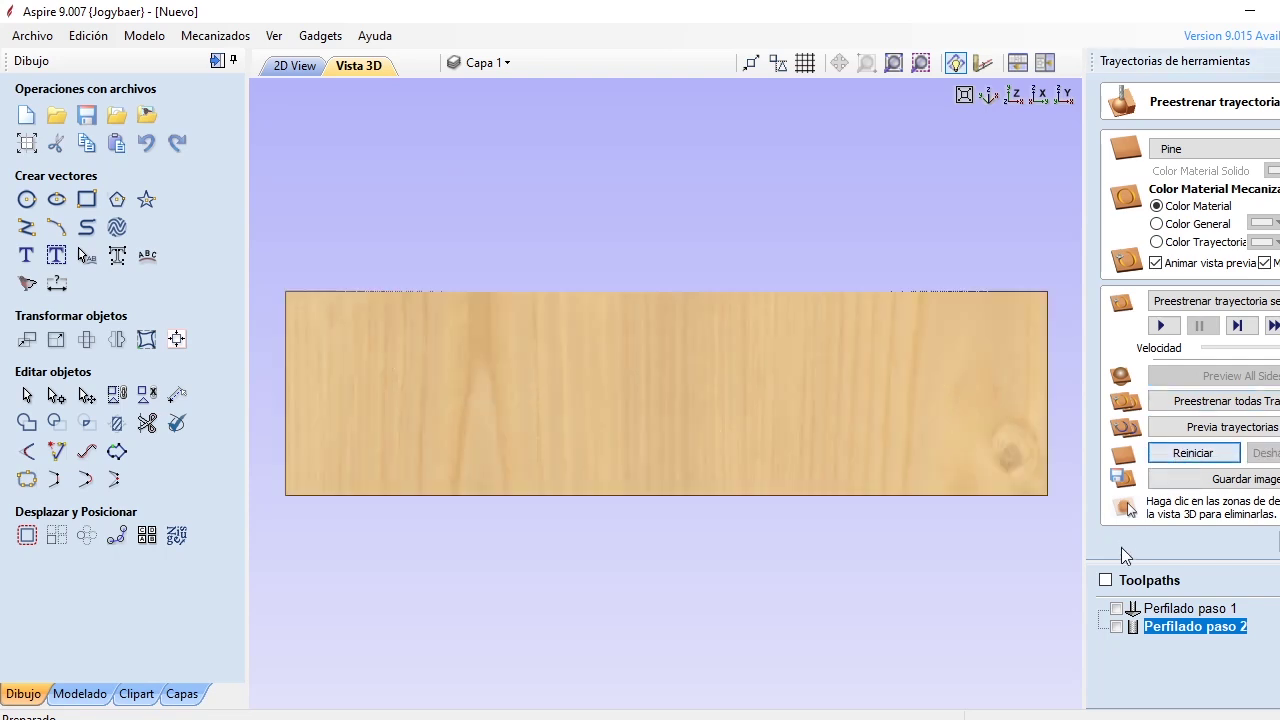
pyautogui.click(306, 66)
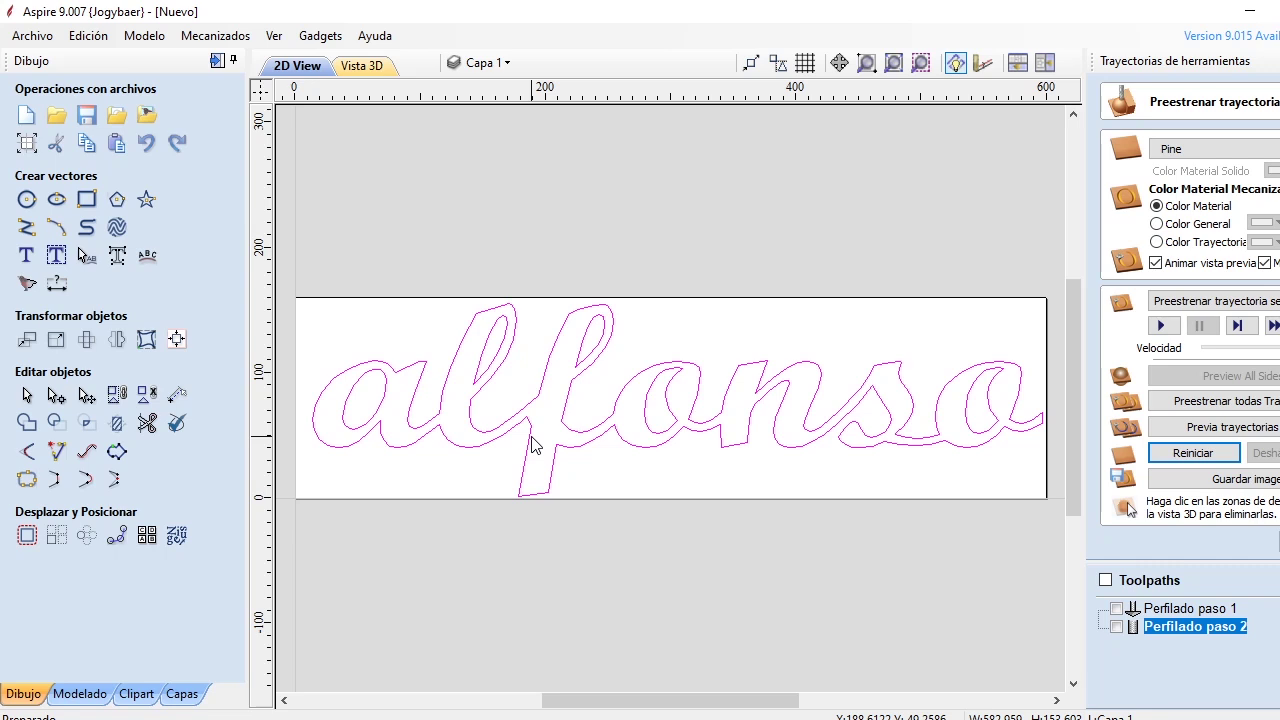
pyautogui.click(80, 693)
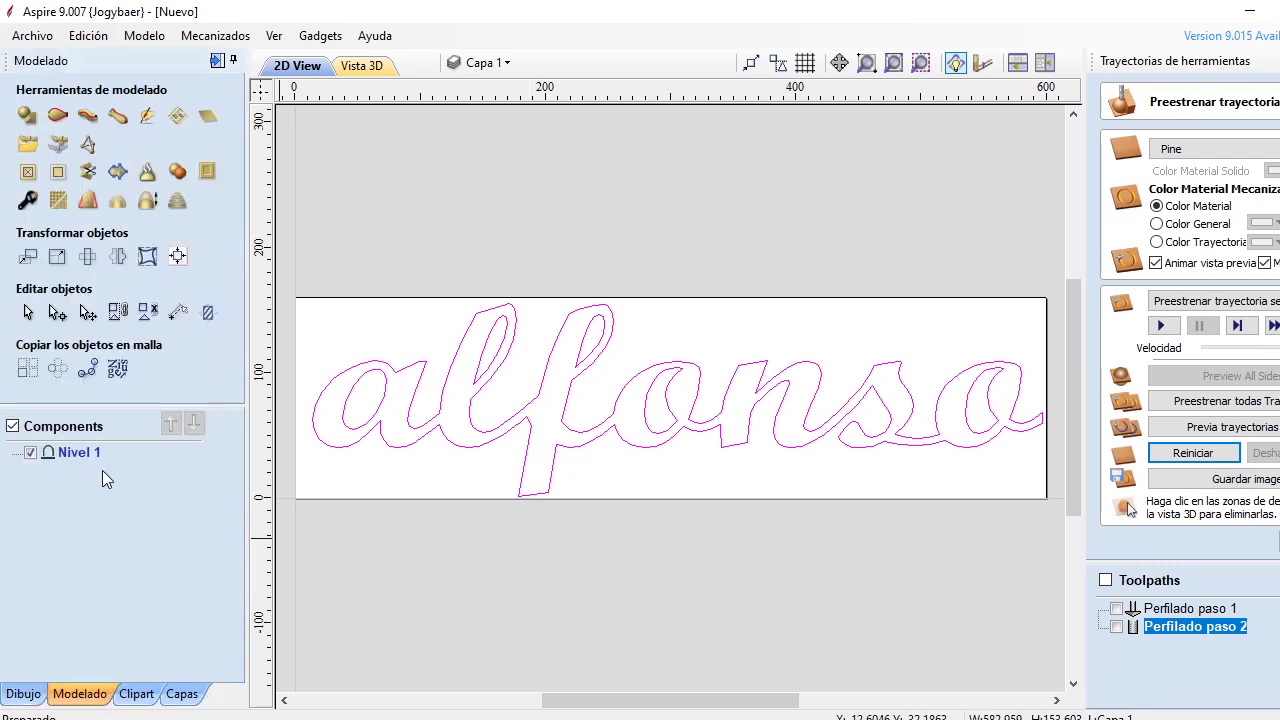
pyautogui.click(137, 693)
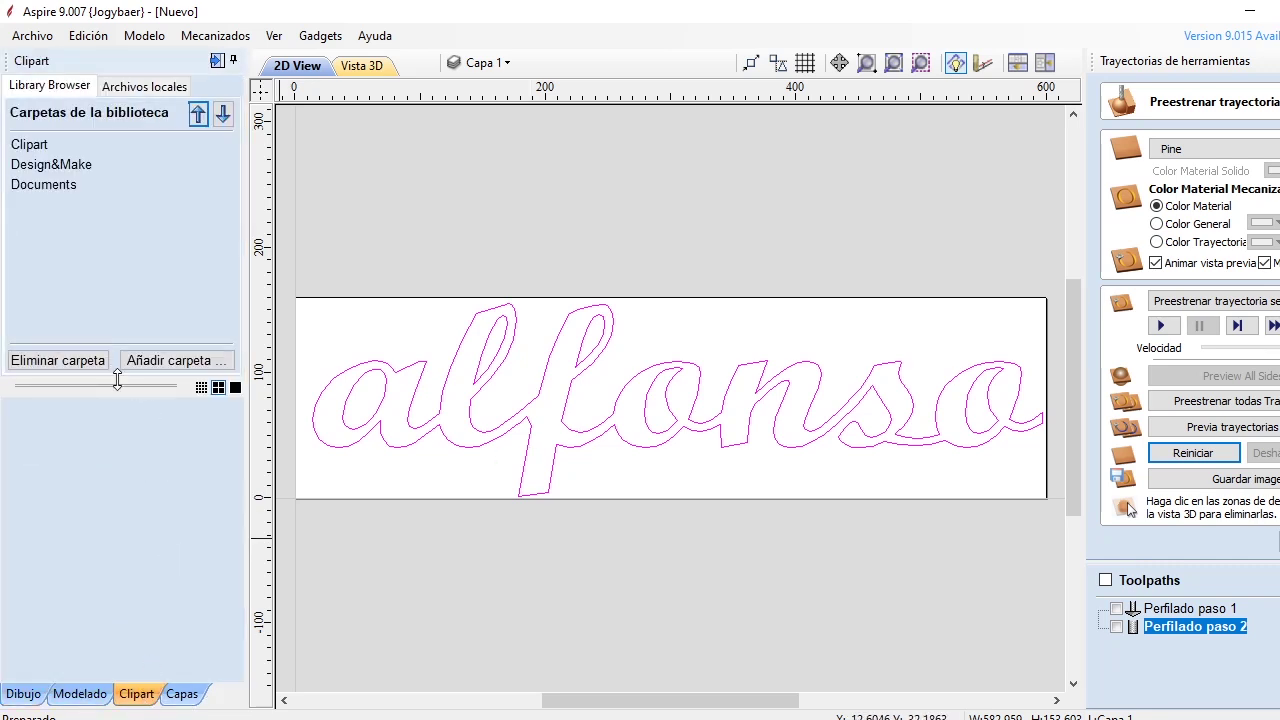
pyautogui.click(40, 148)
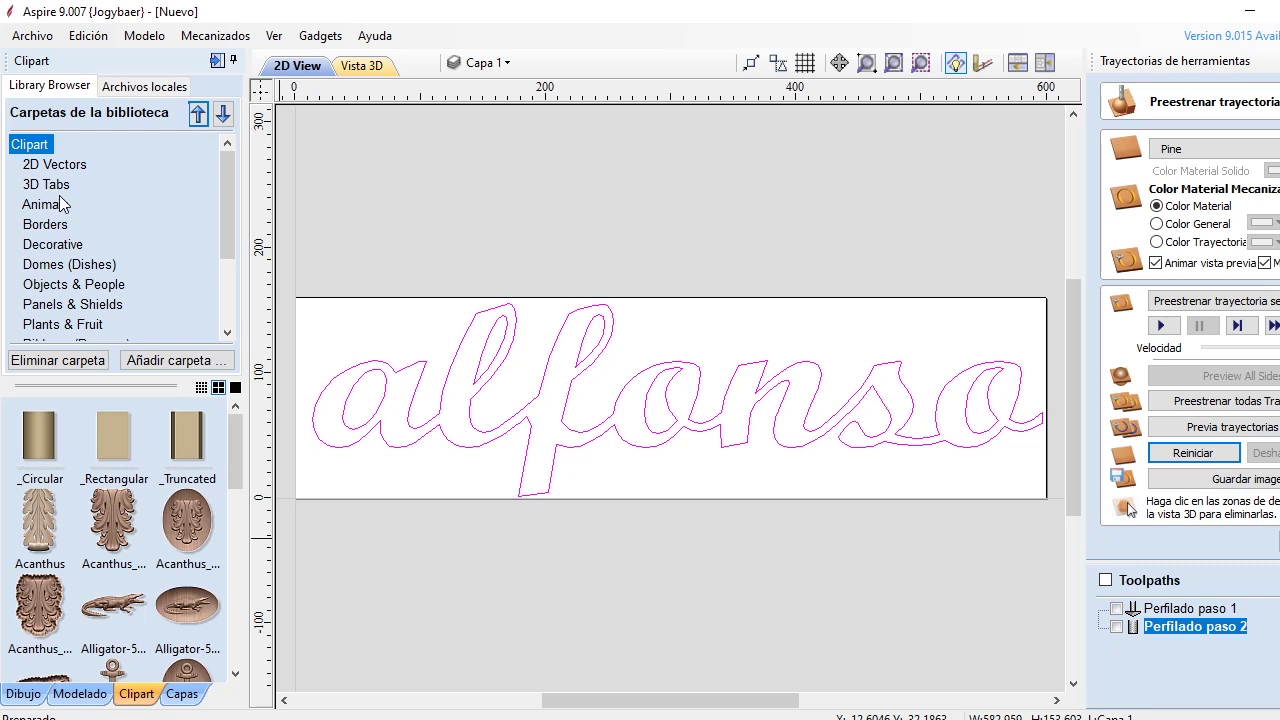
pyautogui.scroll(-2, 60, 204)
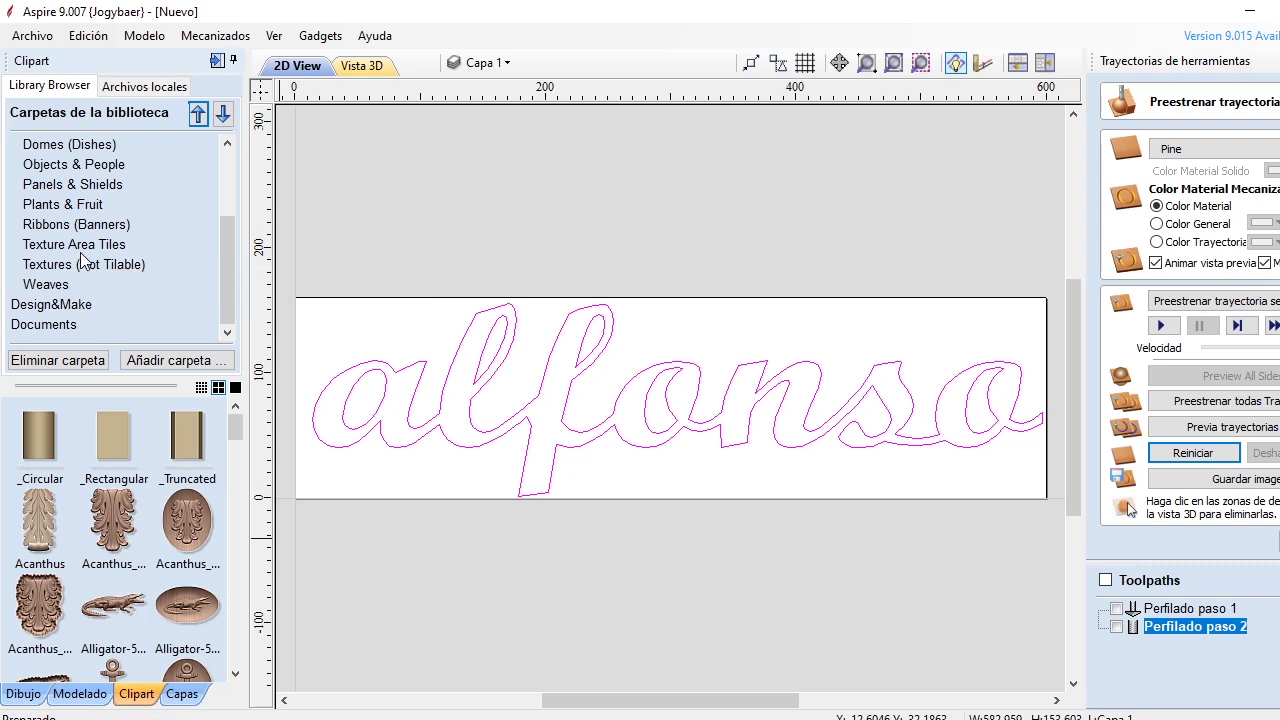
pyautogui.click(80, 245)
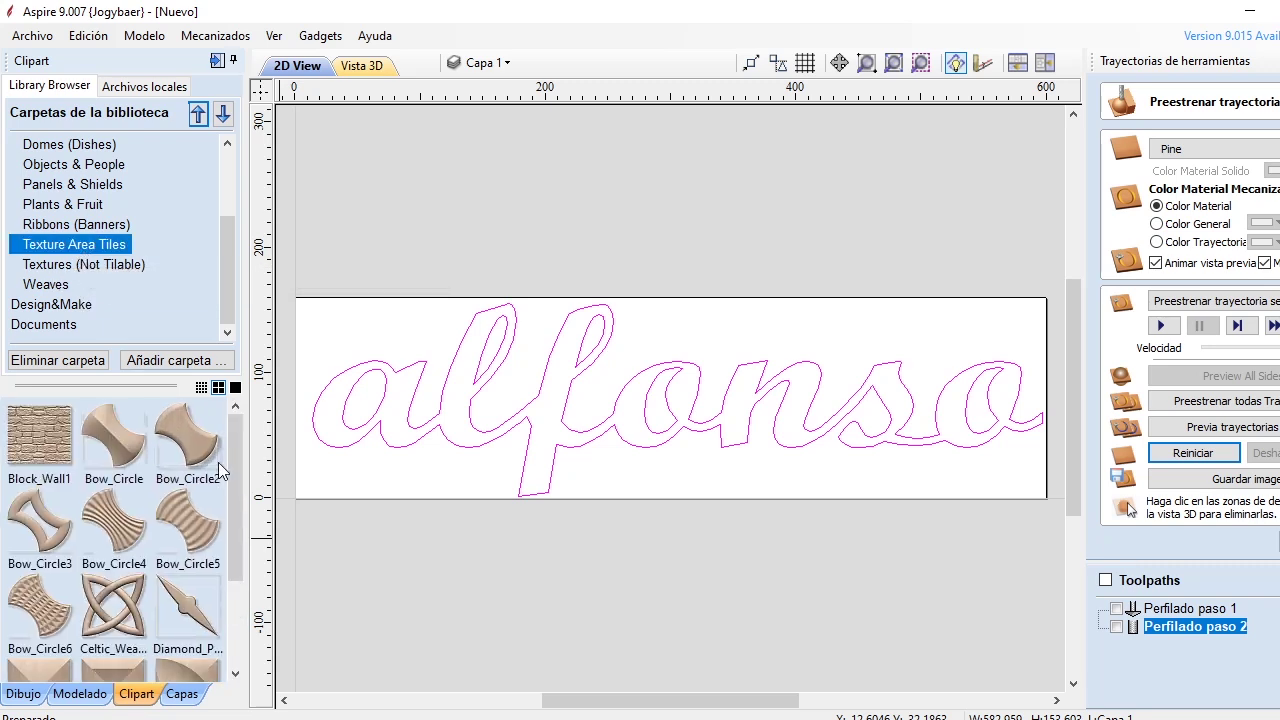
# Place the Scallops1 texture tile over the first letters of the lettering in the 2D view.
pyautogui.scroll(-3, 174, 520)
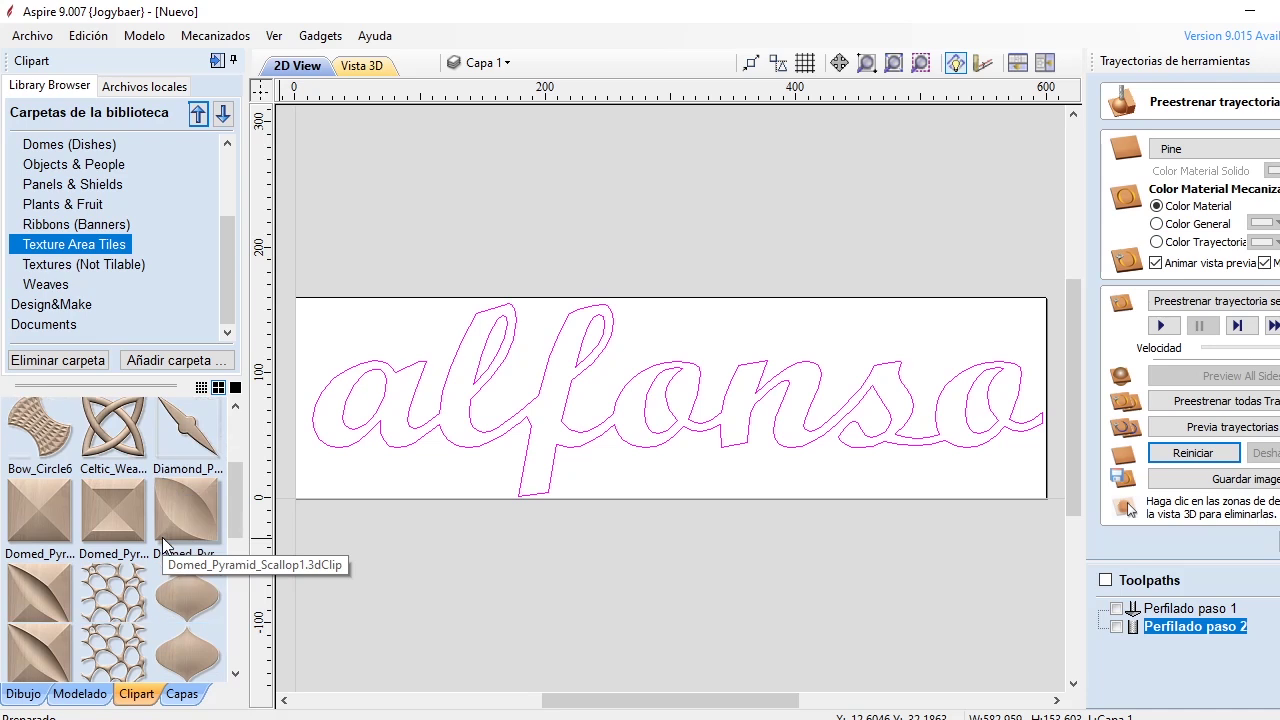
pyautogui.scroll(-3, 162, 537)
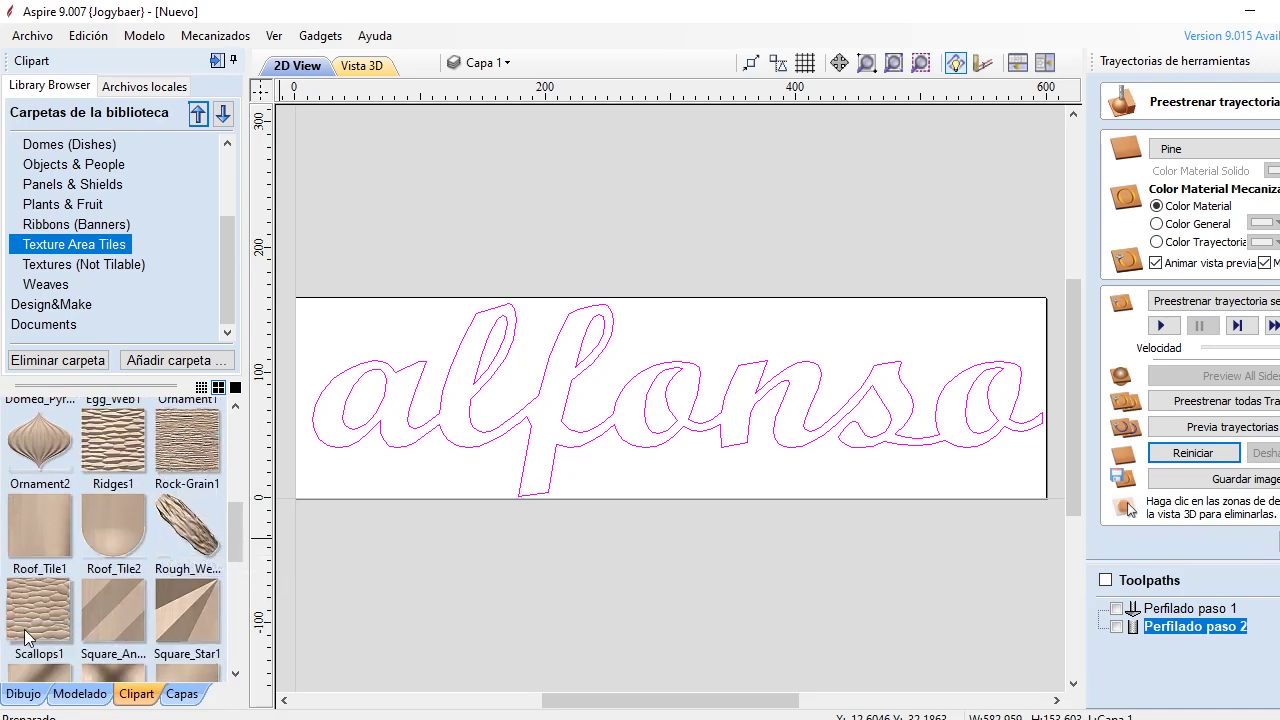
pyautogui.scroll(-1, 30, 565)
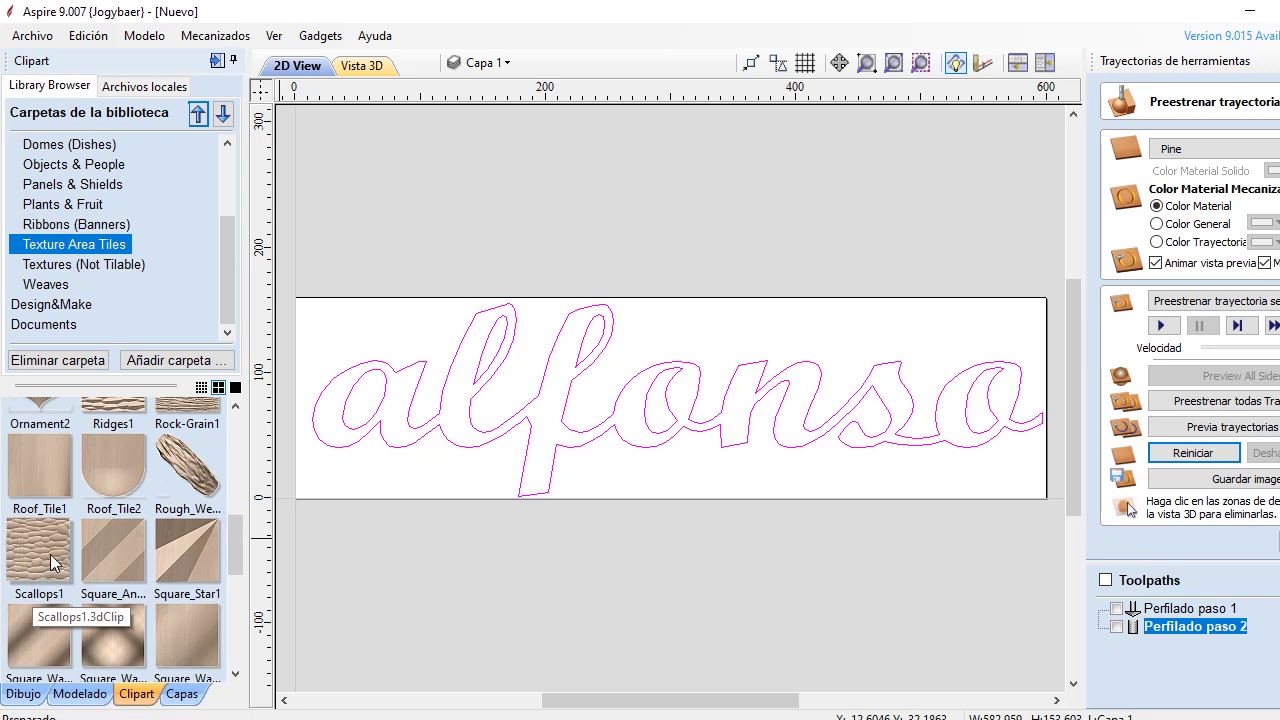
pyautogui.click(39, 551)
pyautogui.moveTo(28, 551); pyautogui.dragTo(483, 410)
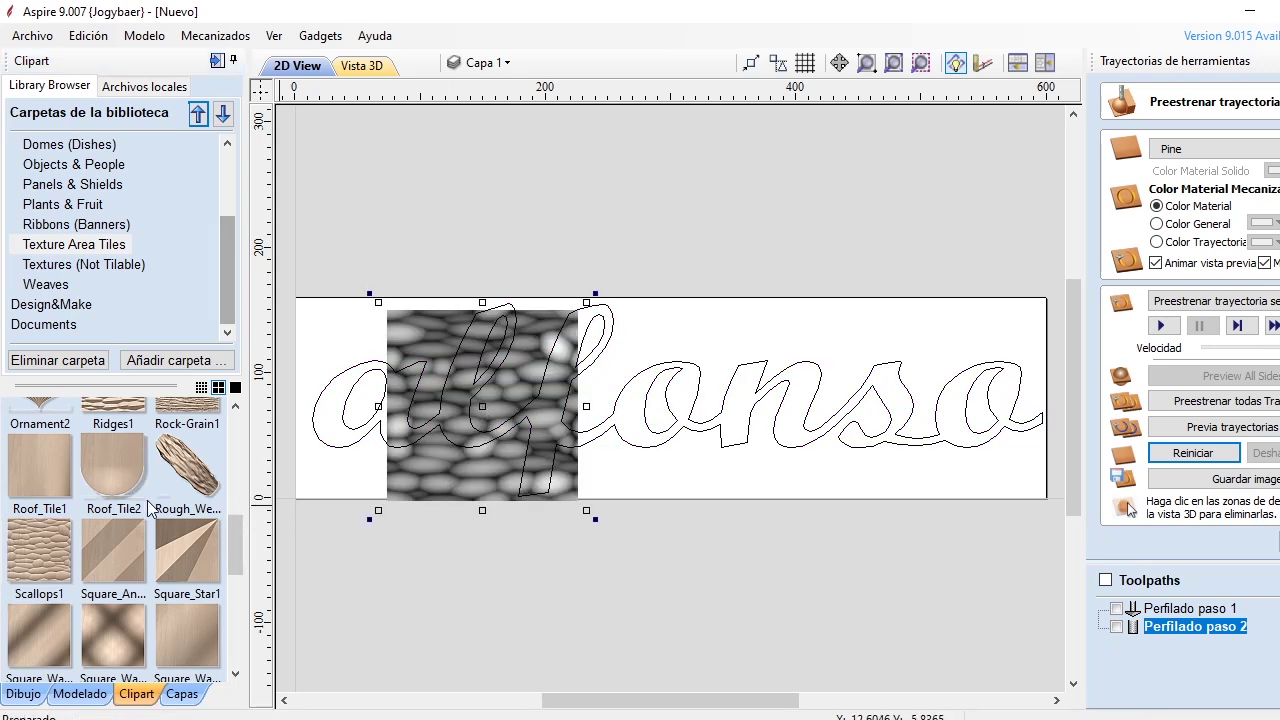
pyautogui.moveTo(240, 580); pyautogui.dragTo(248, 668)
pyautogui.click(25, 694)
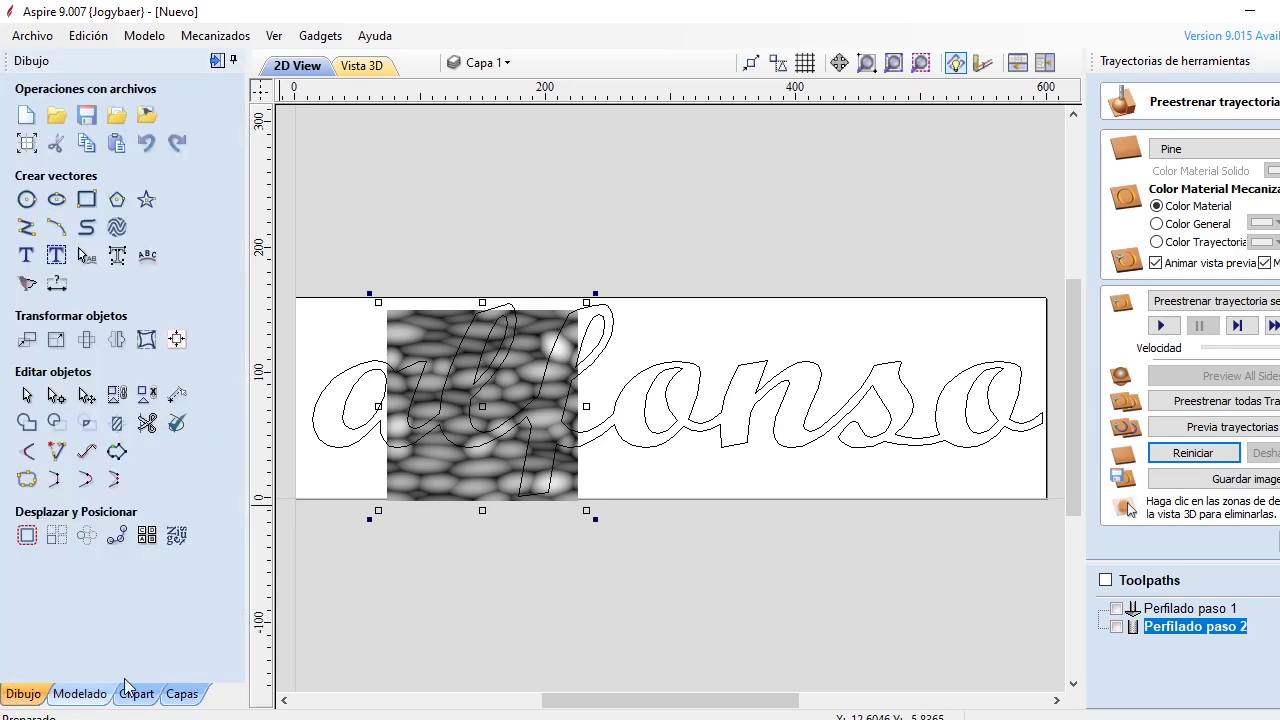
pyautogui.click(99, 694)
pyautogui.click(137, 694)
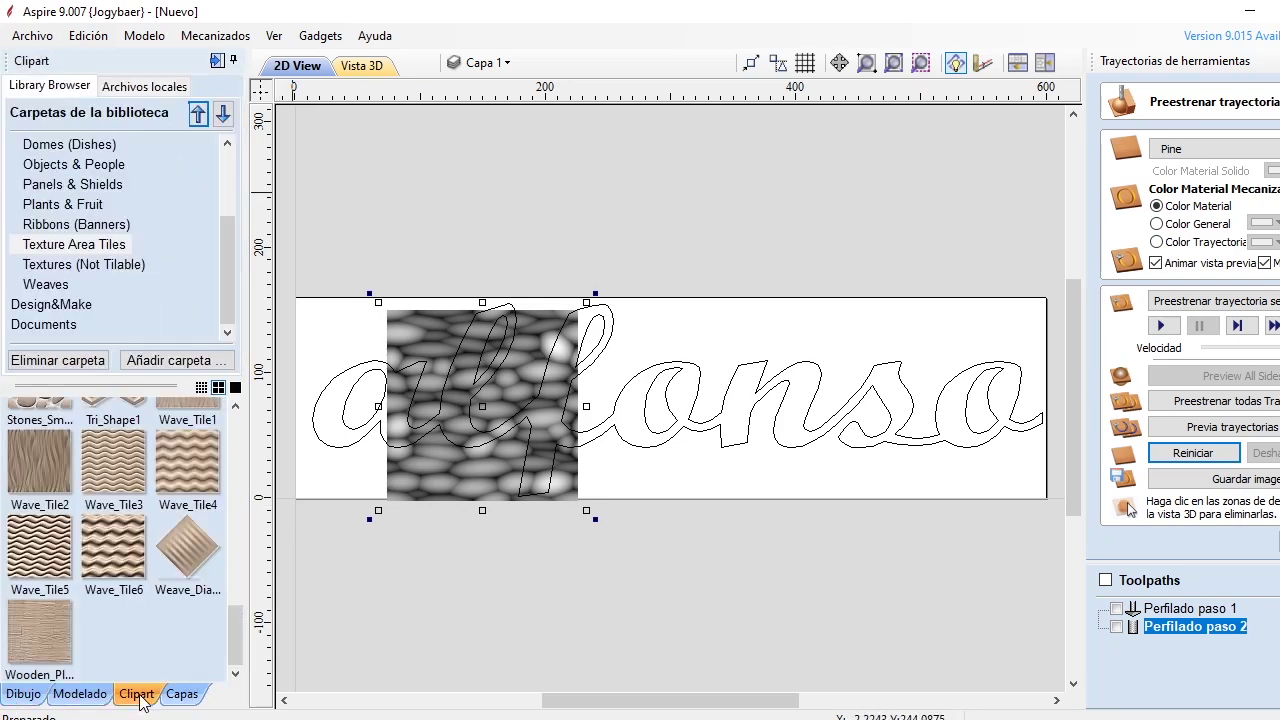
pyautogui.click(182, 694)
pyautogui.click(86, 697)
pyautogui.click(25, 694)
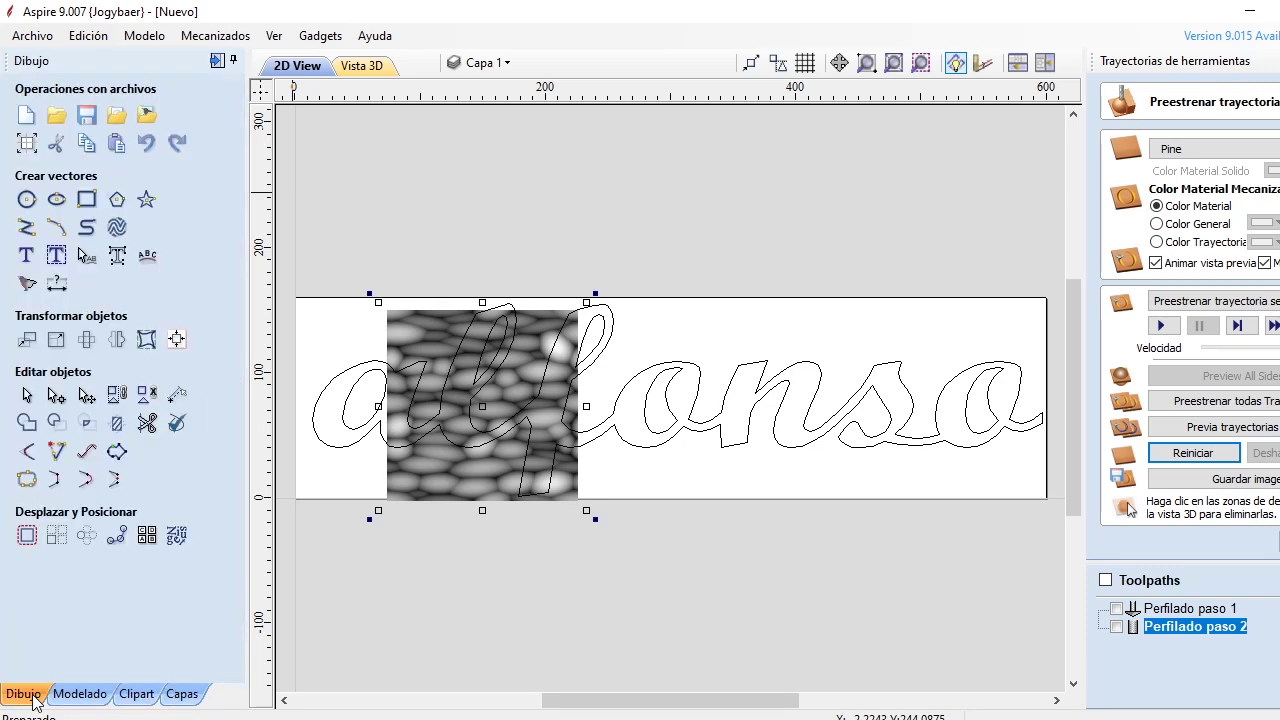
# Select the scallop texture tile and stretch its right side to the right edge of the material.
pyautogui.click(598, 424)
pyautogui.click(565, 413)
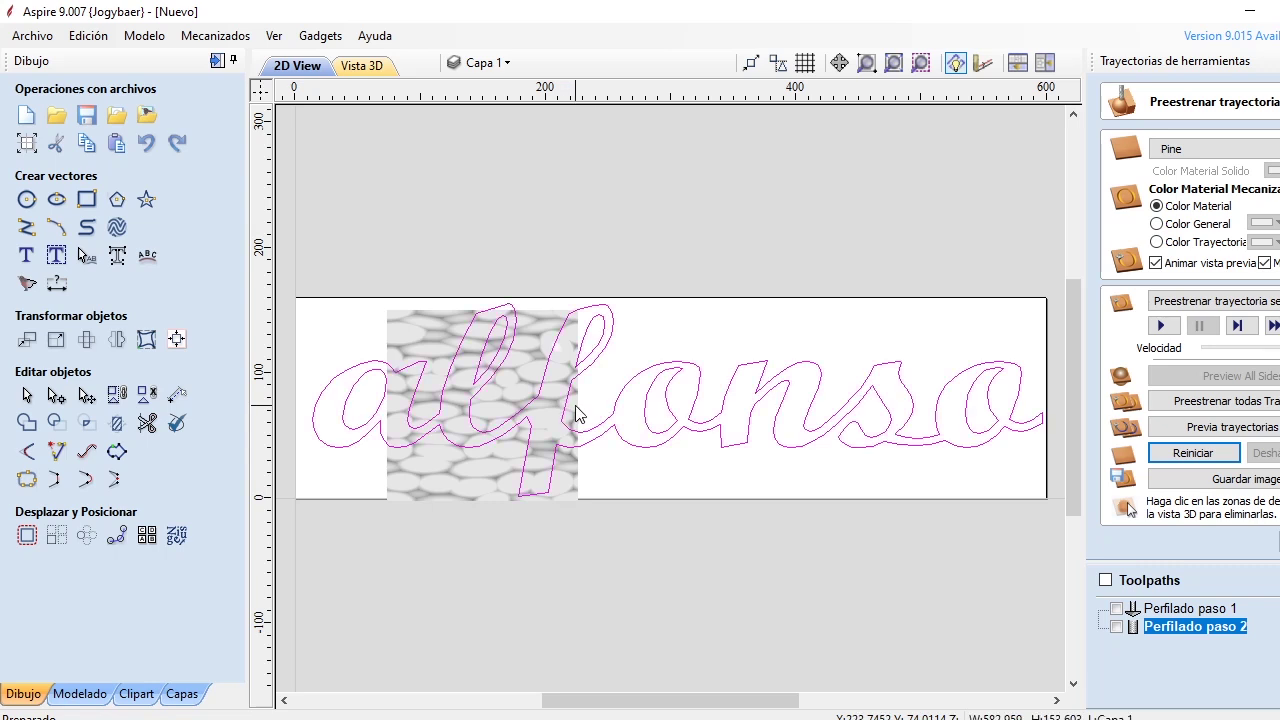
pyautogui.click(553, 410)
pyautogui.click(565, 410)
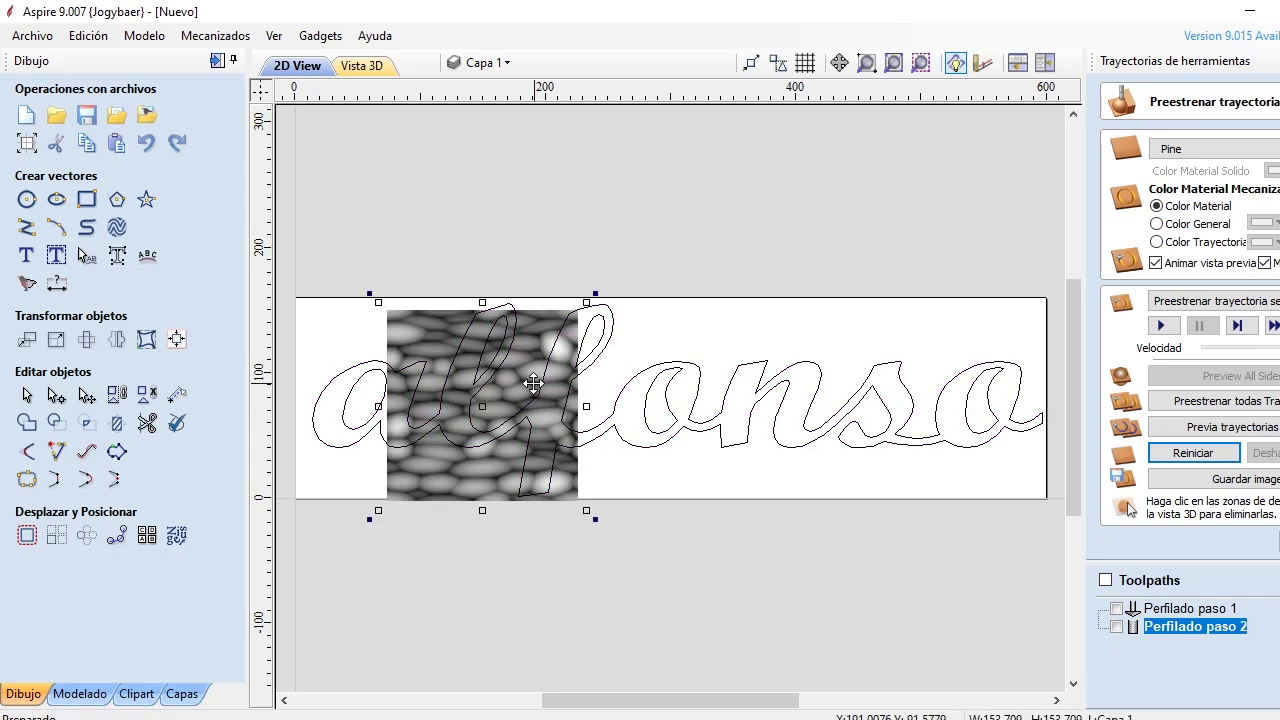
pyautogui.moveTo(586, 406); pyautogui.dragTo(1044, 415)
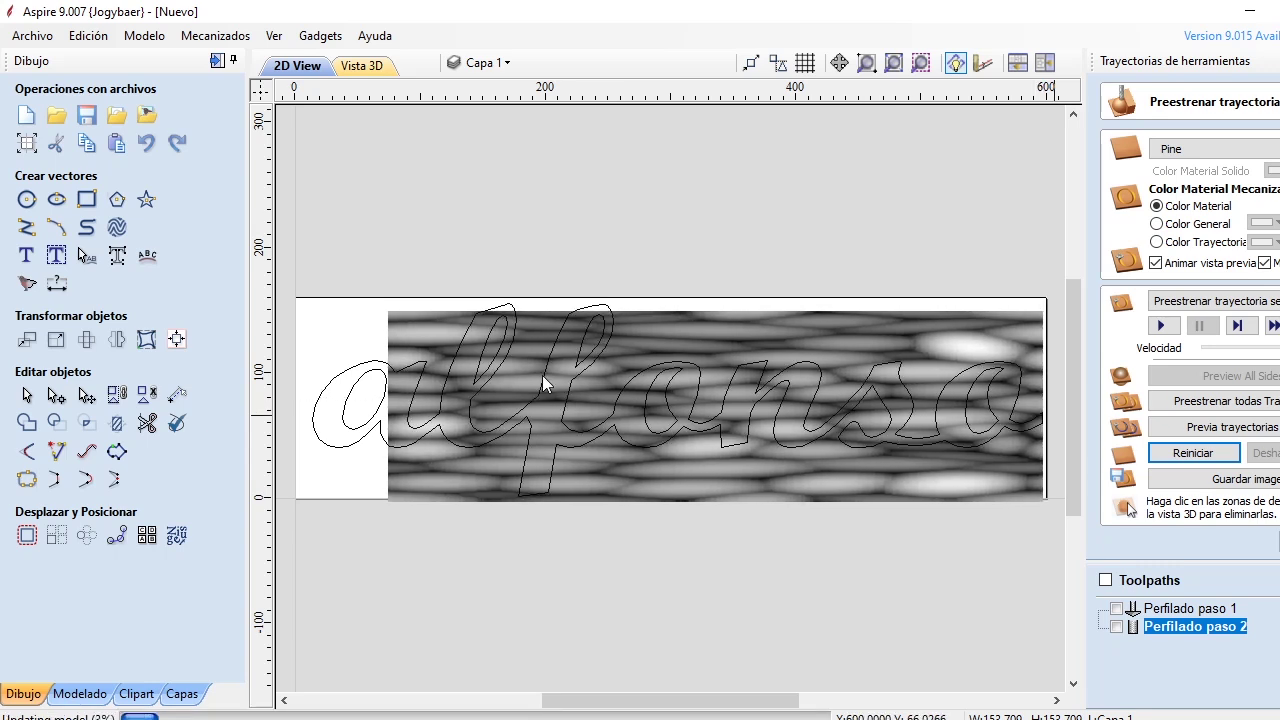
# Stretch the scallop texture to the material's left edge and slightly past its top edge, and deselect it.
pyautogui.click(388, 408)
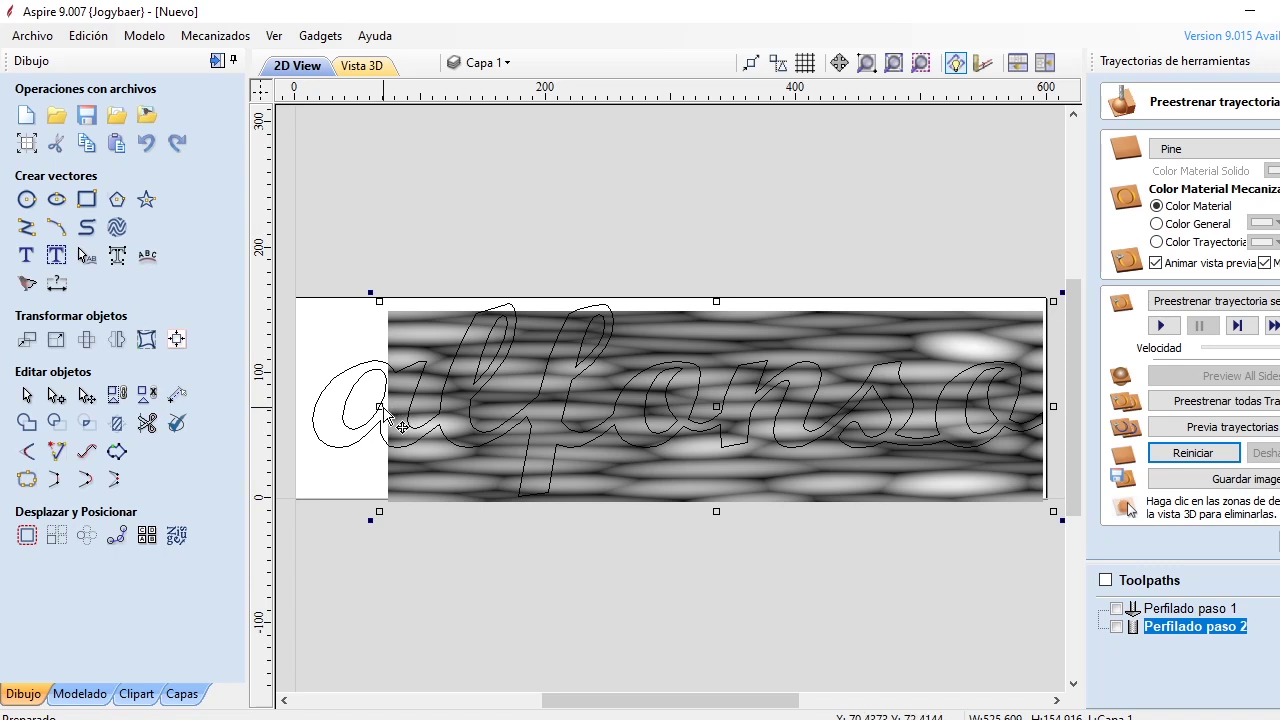
pyautogui.press('Escape')
pyautogui.moveTo(338, 405); pyautogui.dragTo(294, 403)
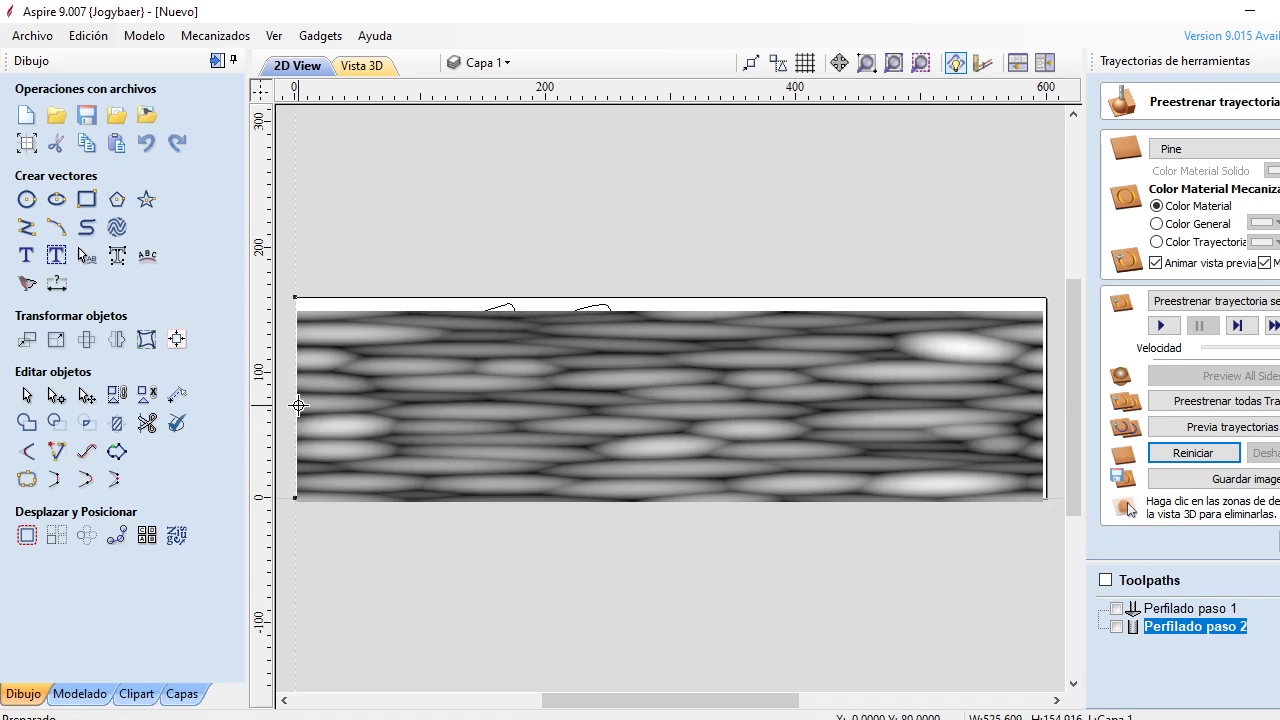
pyautogui.click(660, 322)
pyautogui.moveTo(671, 301); pyautogui.dragTo(673, 288)
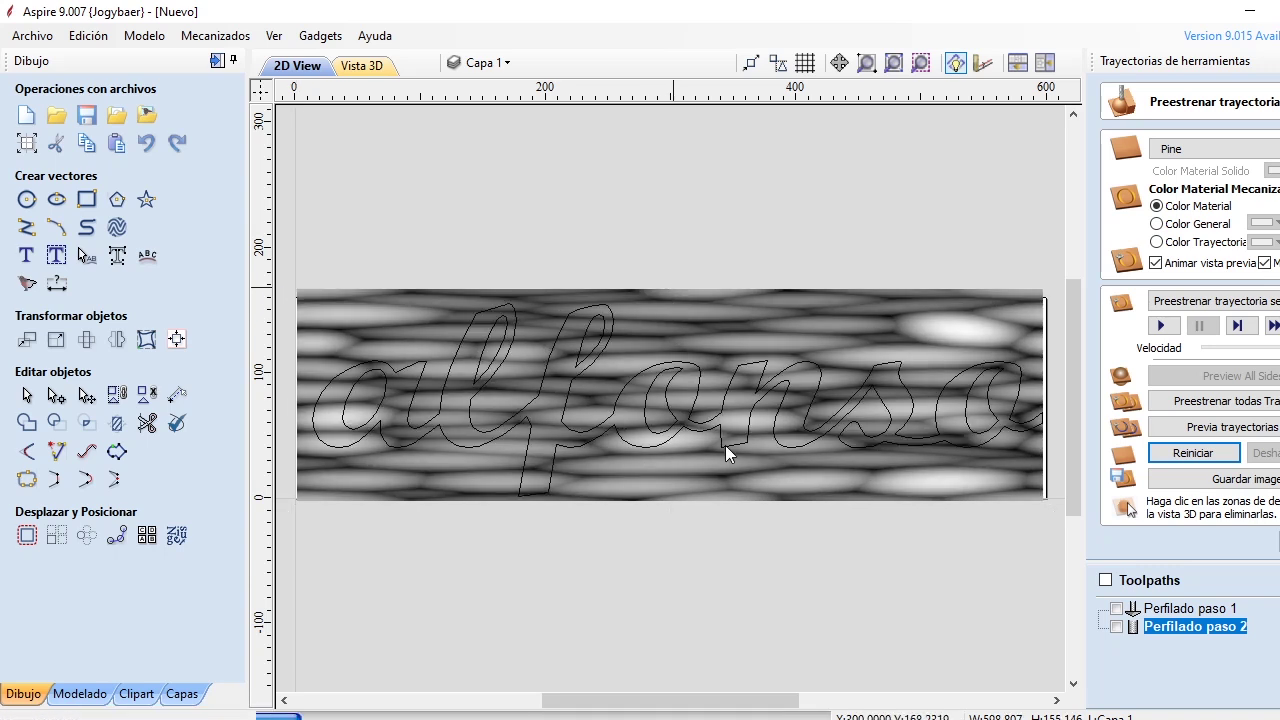
pyautogui.click(726, 446)
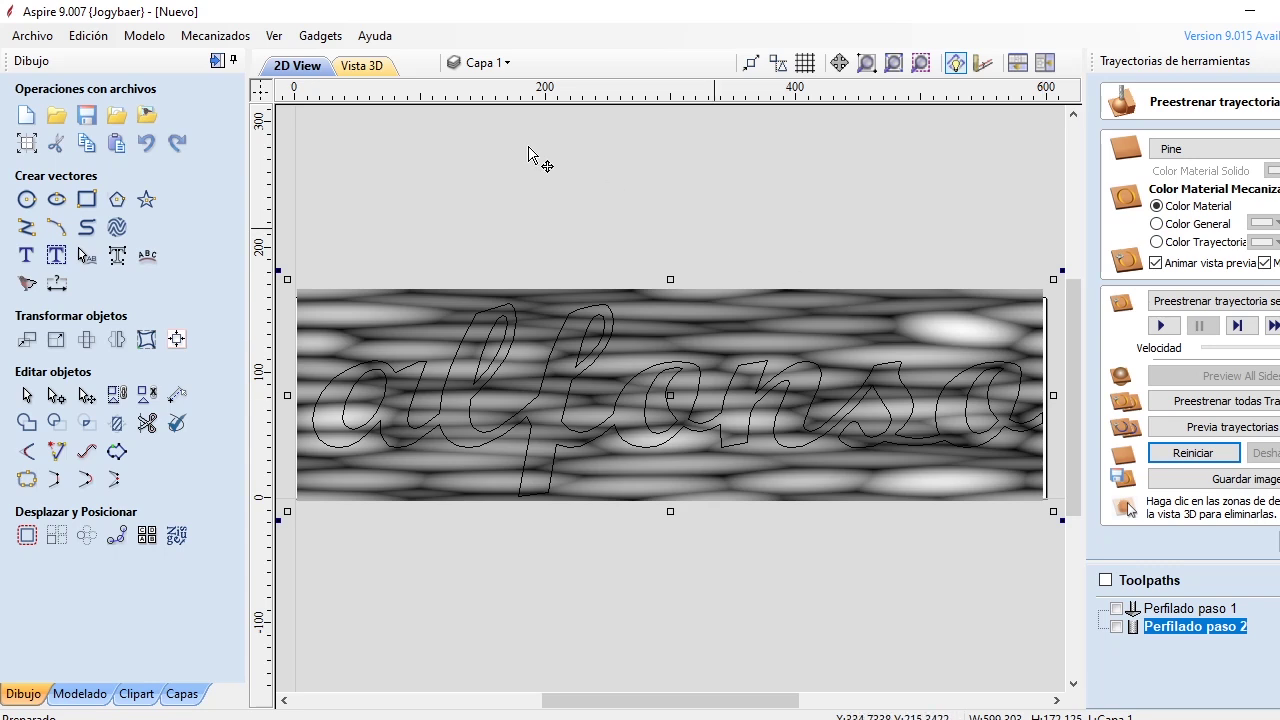
pyautogui.click(360, 153)
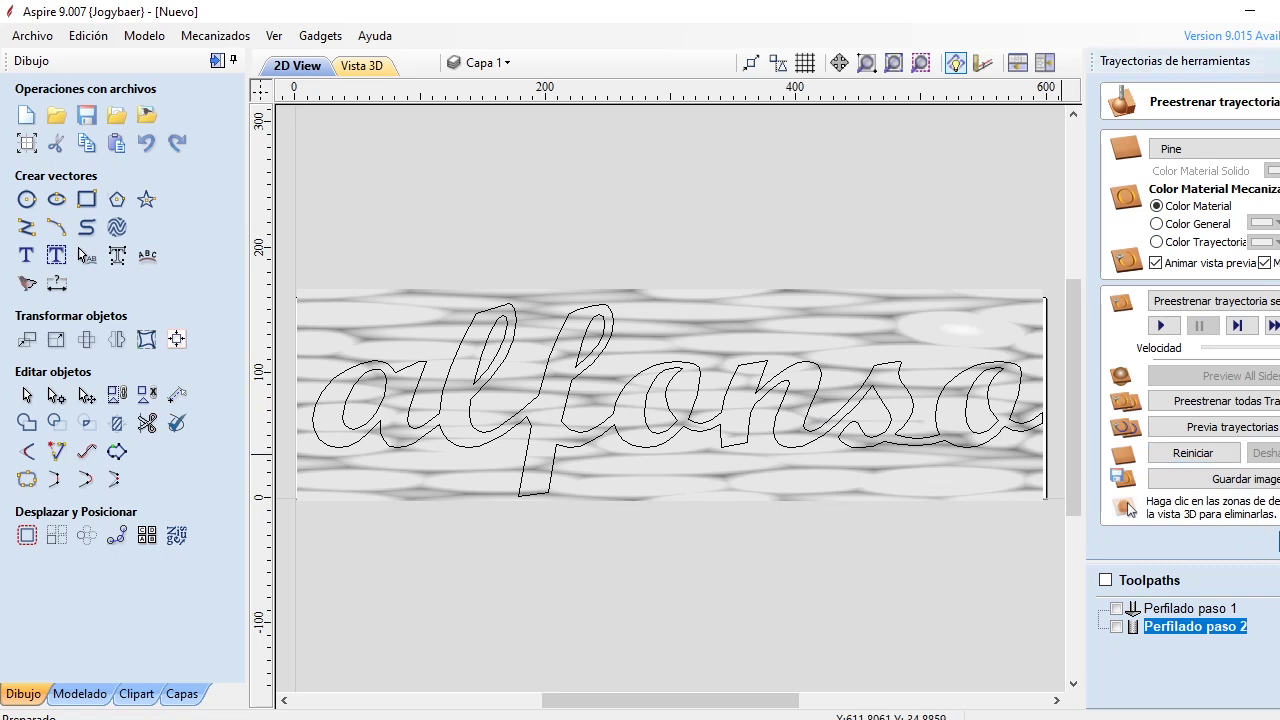
# With the lettering outline selected, accept the material setup for the 3D roughing toolpath and recalculate all existing toolpaths.
pyautogui.press('Escape')
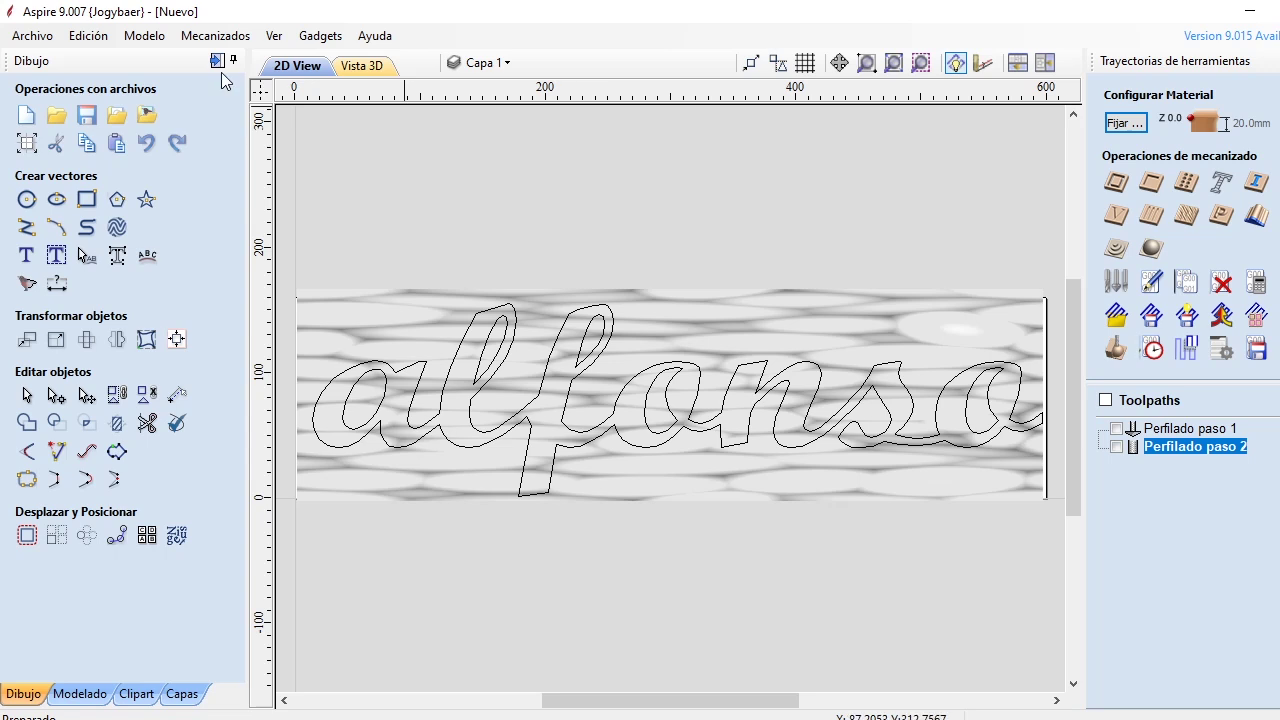
pyautogui.click(591, 360)
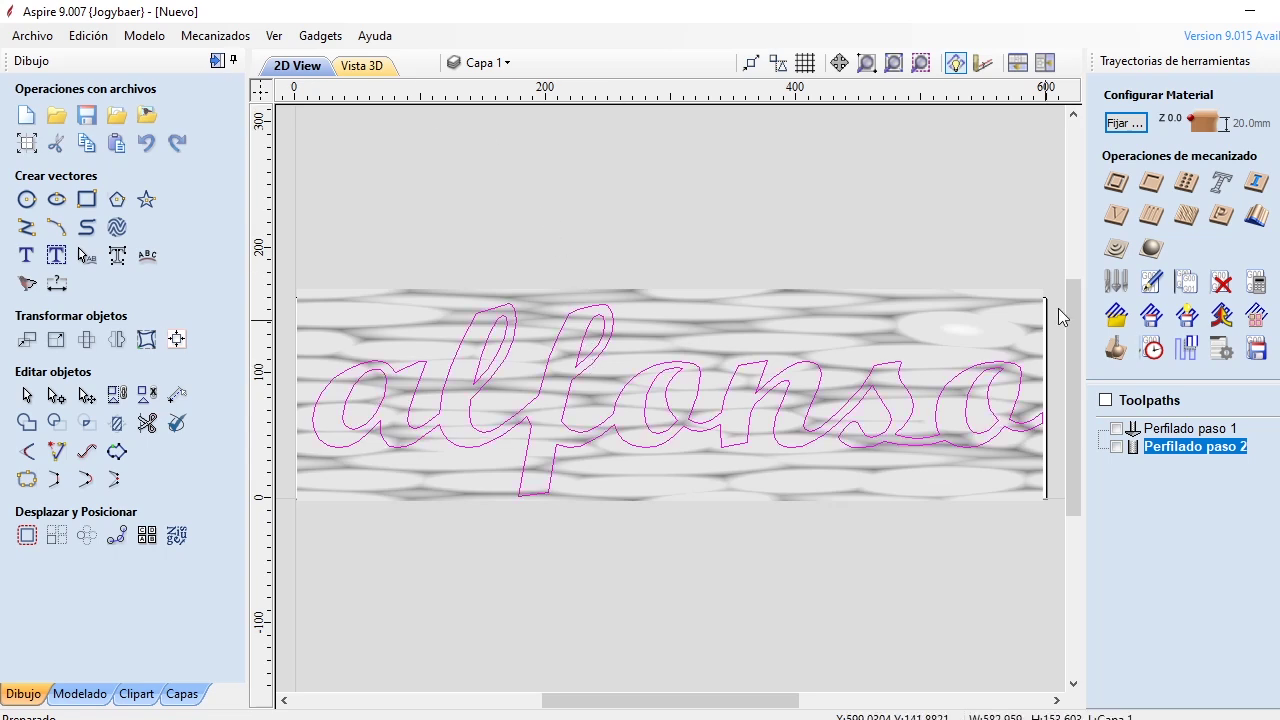
pyautogui.click(1106, 248)
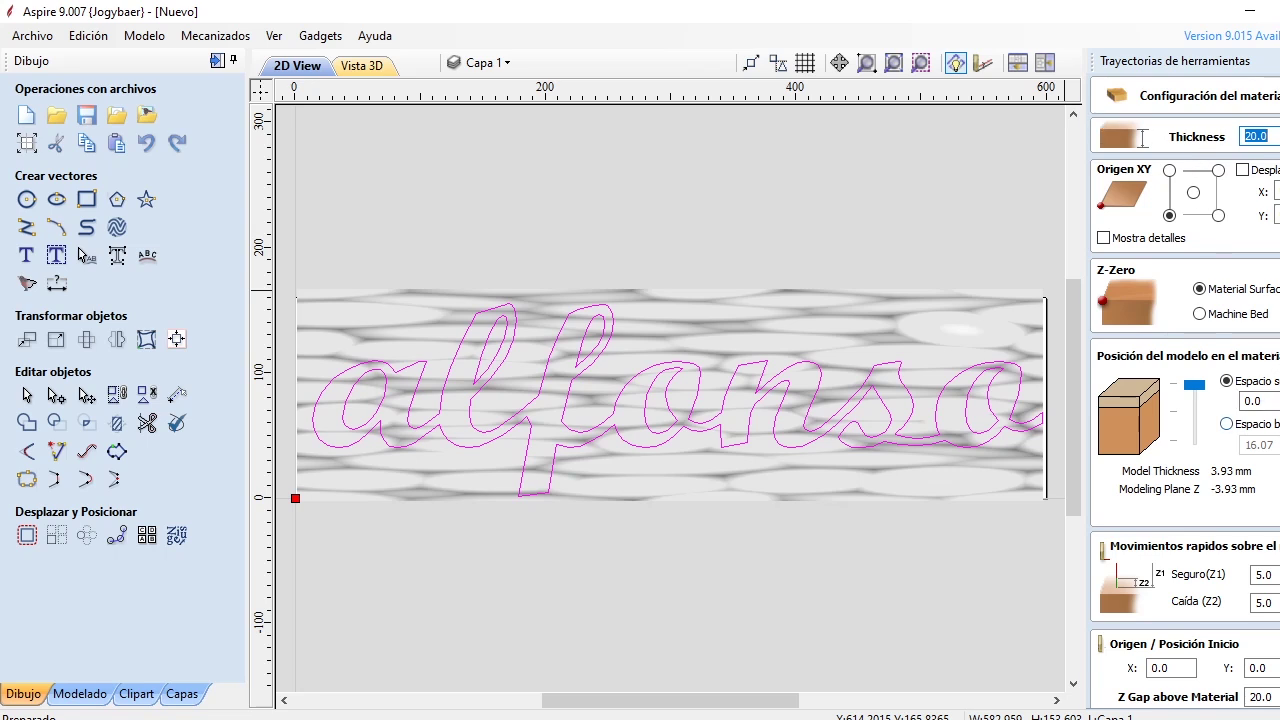
pyautogui.scroll(-1, 1142, 138)
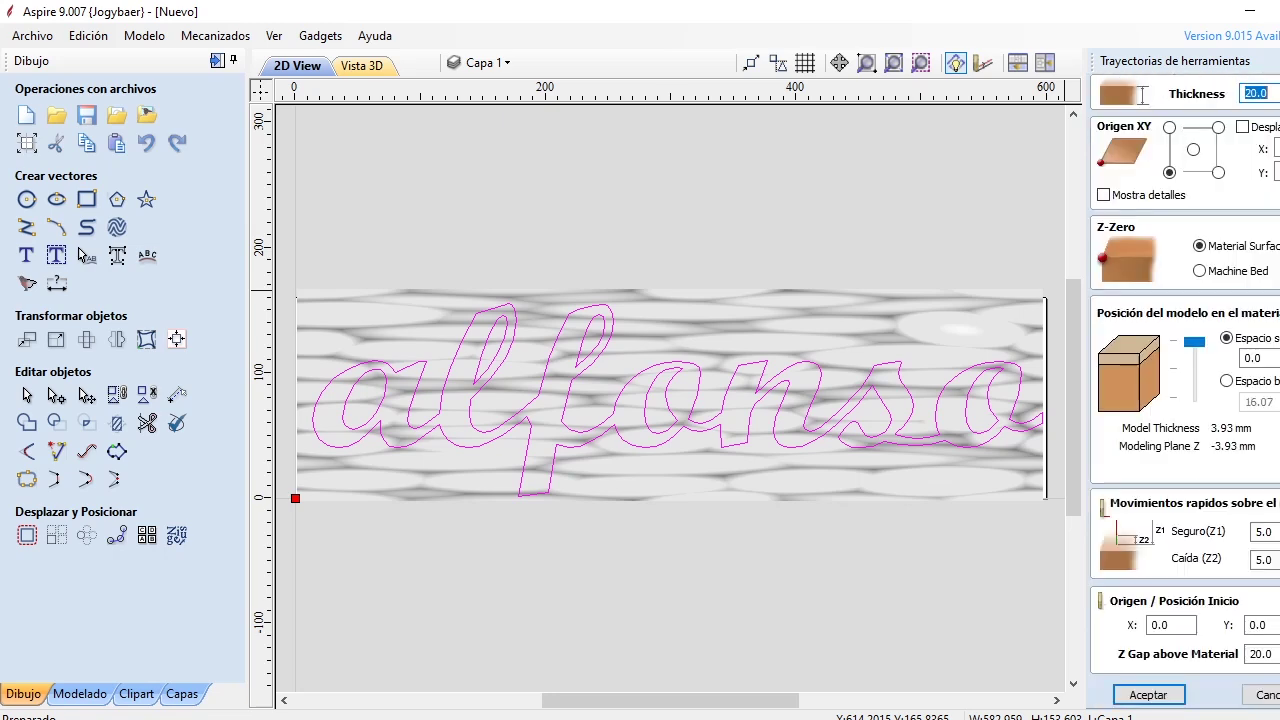
pyautogui.click(1148, 694)
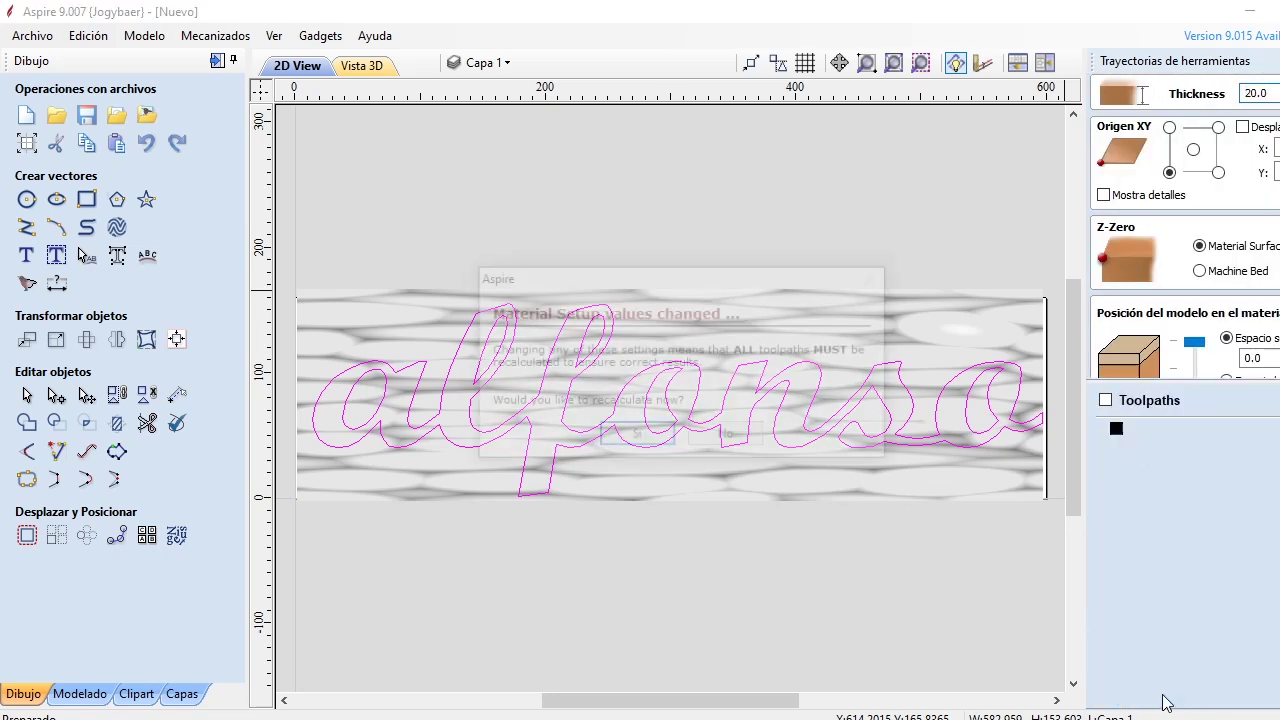
pyautogui.click(662, 434)
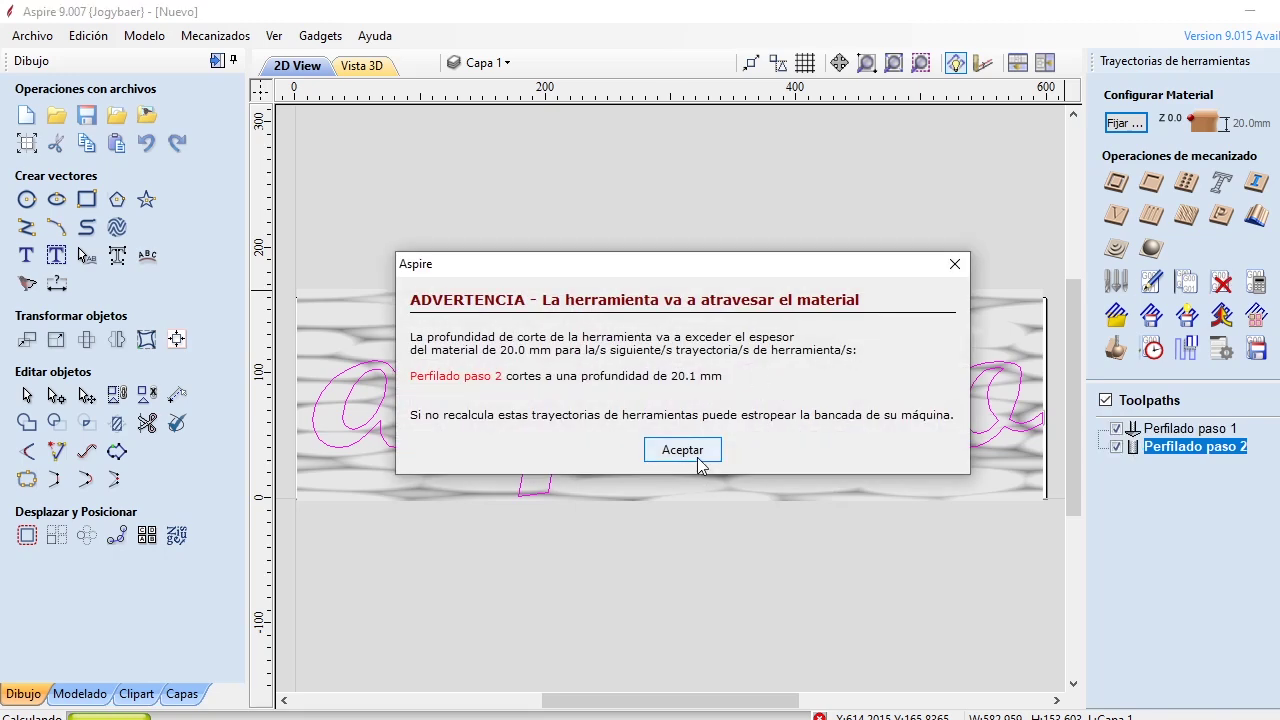
pyautogui.click(700, 454)
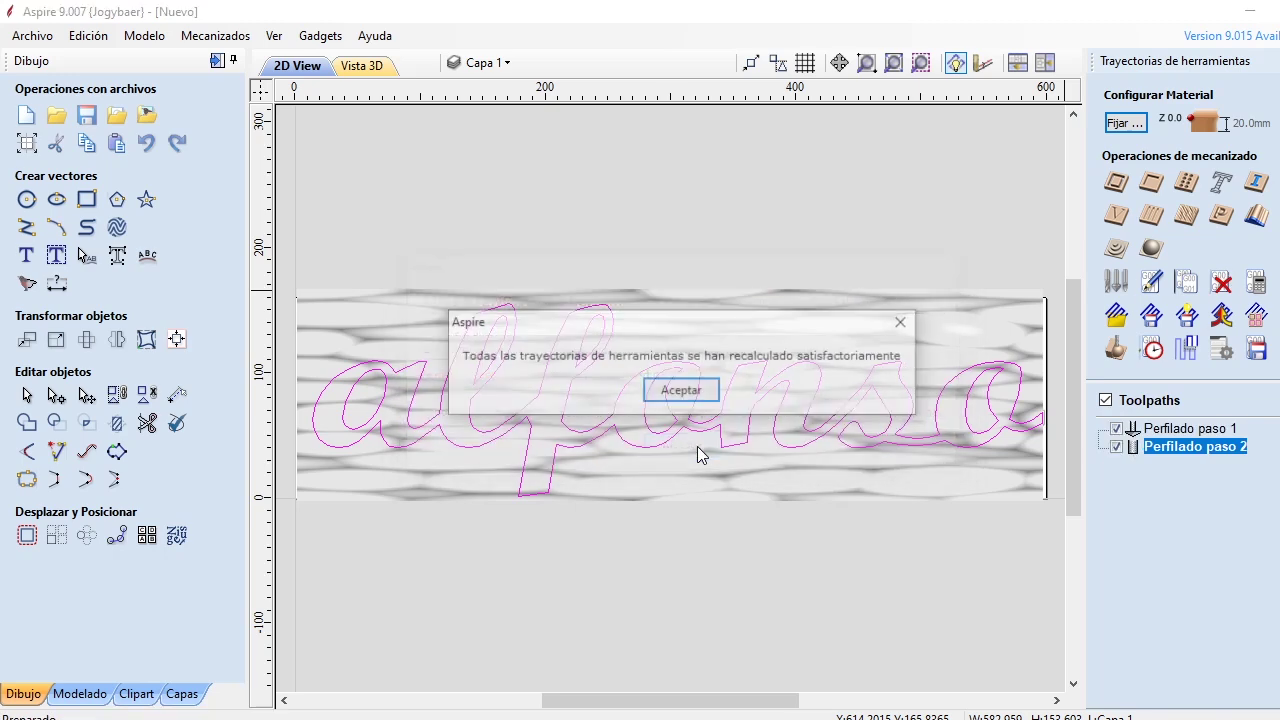
pyautogui.click(699, 391)
# Calculate a 3D roughing toolpath using the material boundary as the machining limit and the 3D Raster strategy along Y.
pyautogui.click(1116, 248)
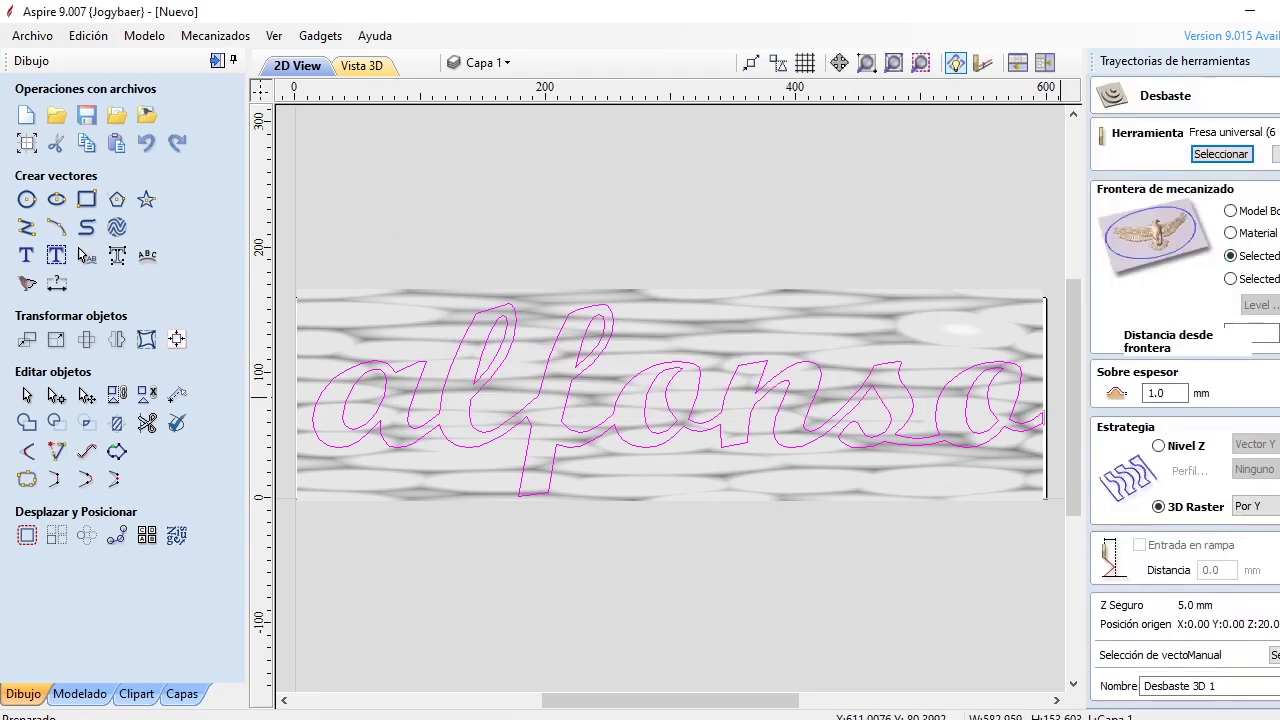
pyautogui.scroll(-1, 1170, 225)
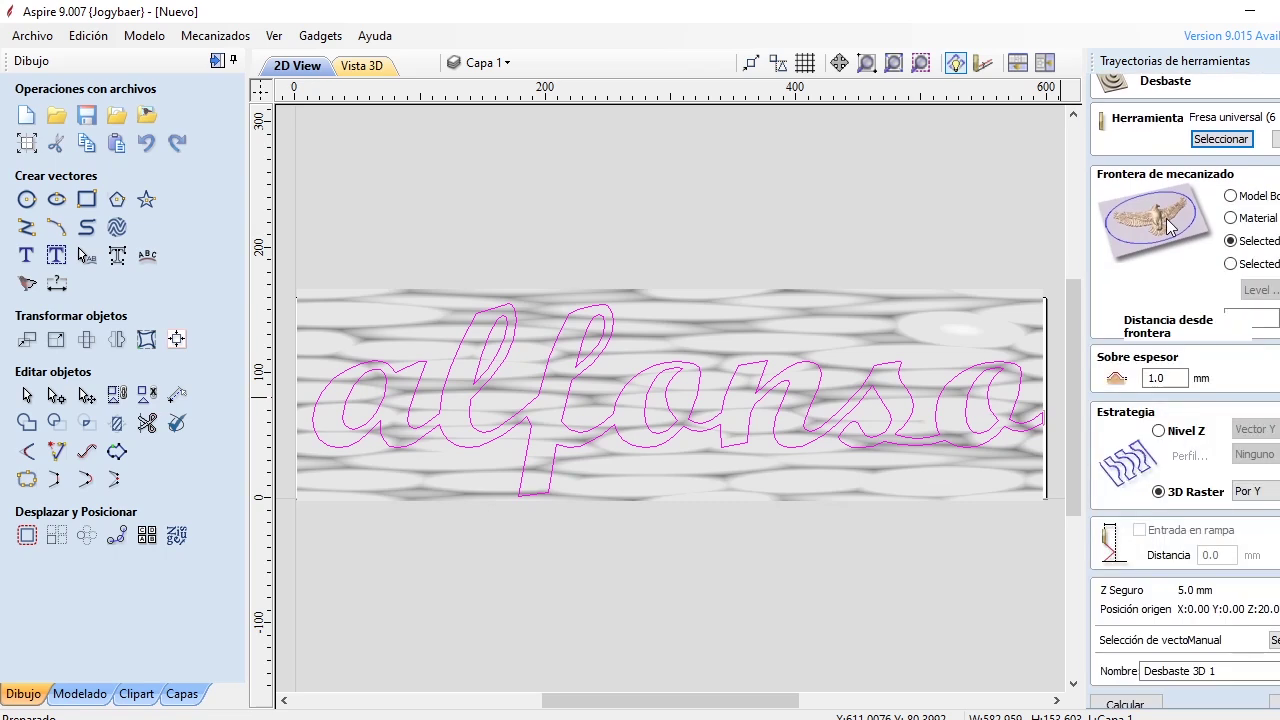
pyautogui.click(1230, 197)
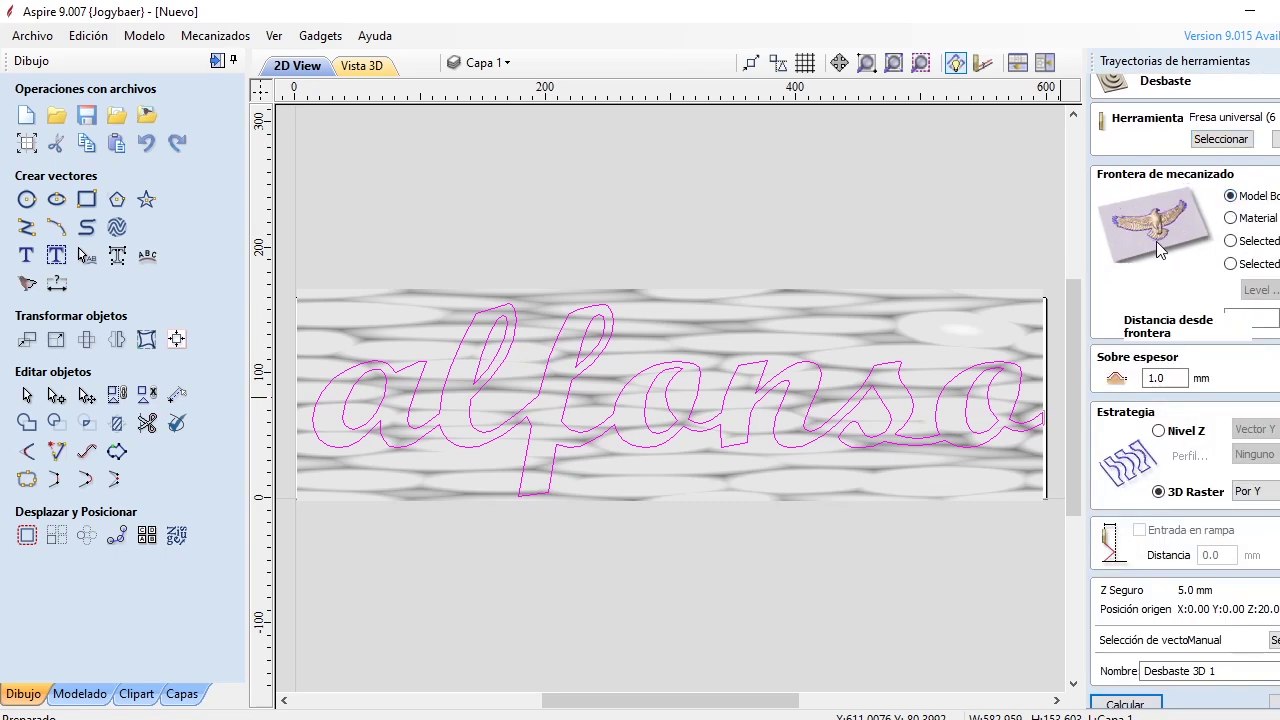
pyautogui.click(1231, 218)
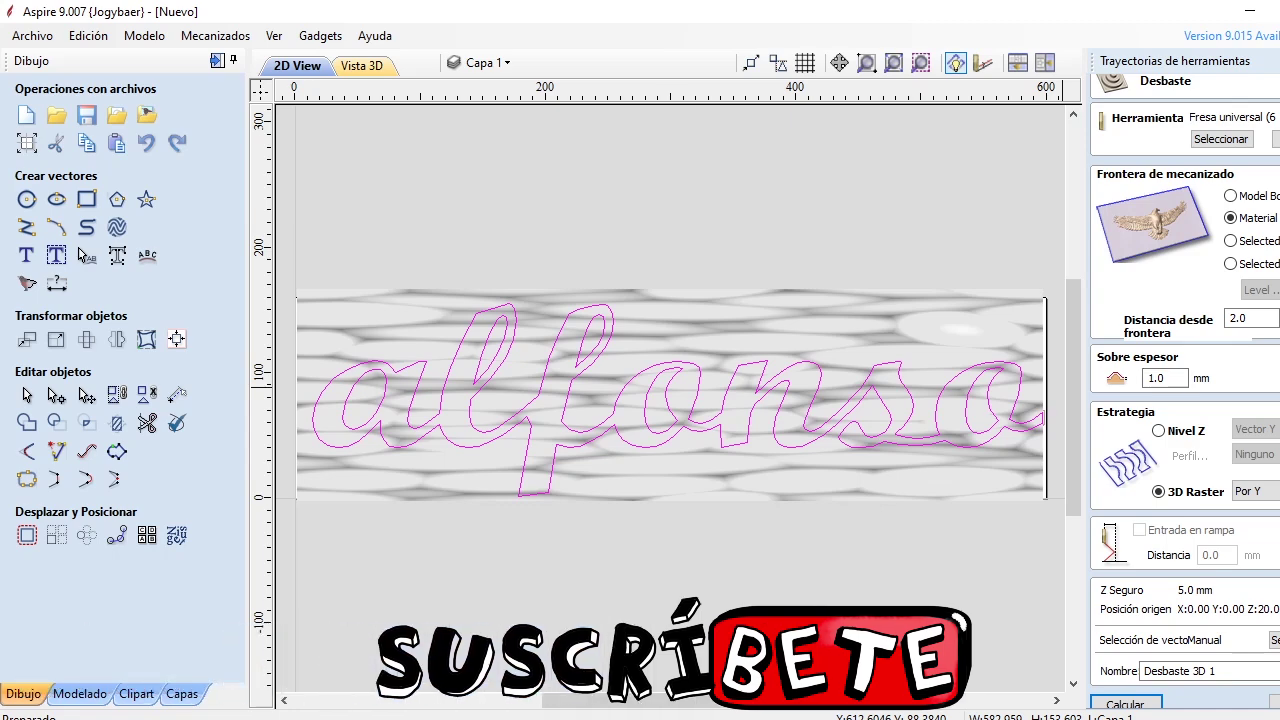
pyautogui.scroll(-1, 1170, 600)
pyautogui.click(1124, 695)
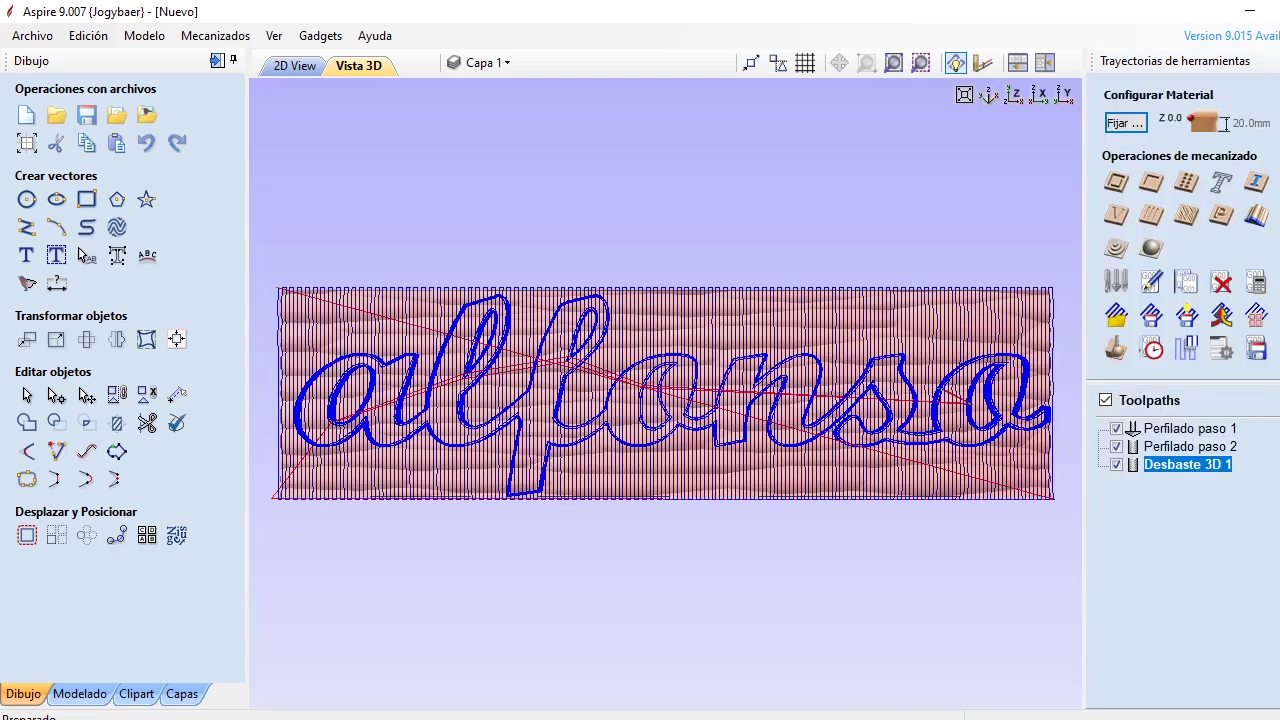
# From the 2D view, calculate a 3D finishing toolpath limited to the selected lettering, using the ball-nose cutter.
pyautogui.click(1152, 249)
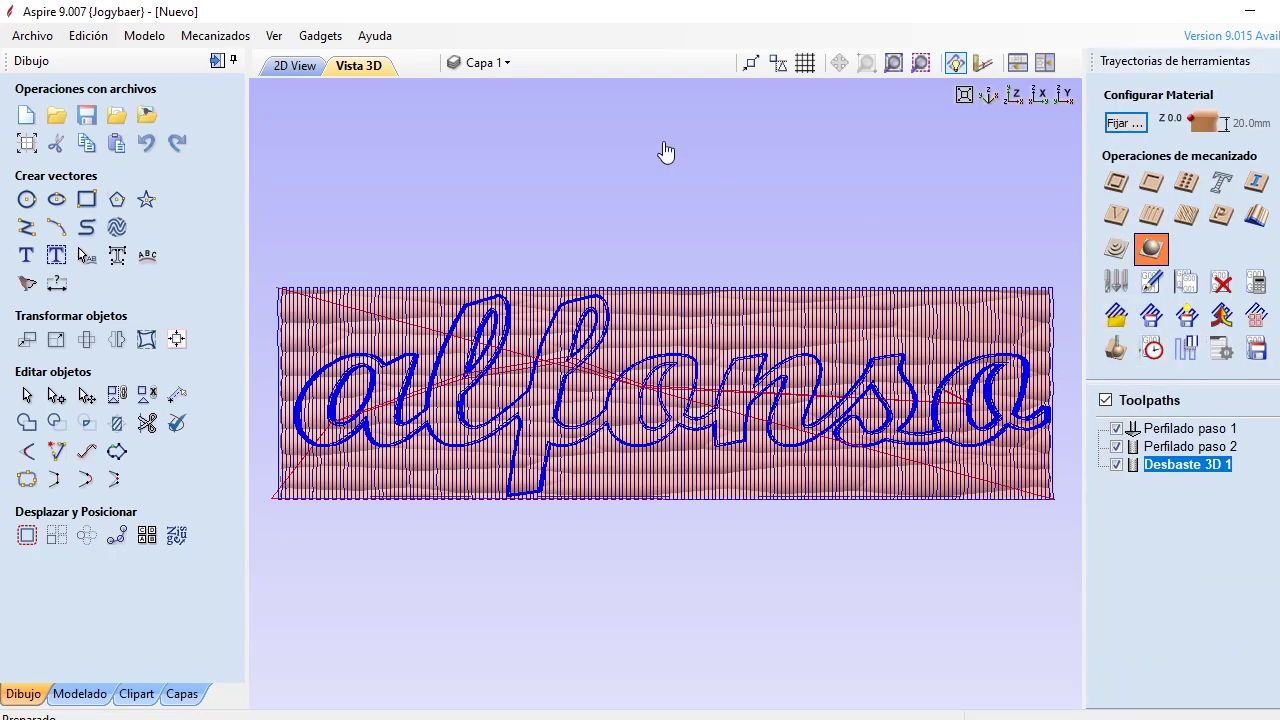
pyautogui.click(300, 66)
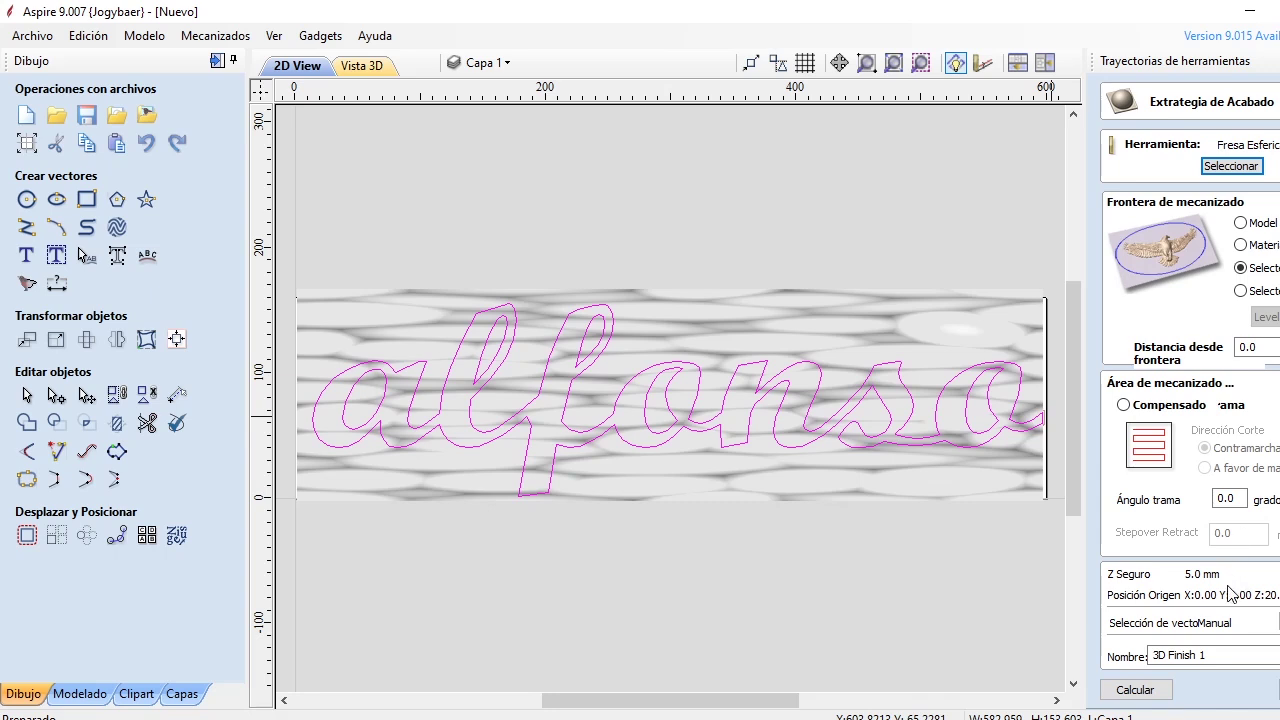
pyautogui.click(1154, 692)
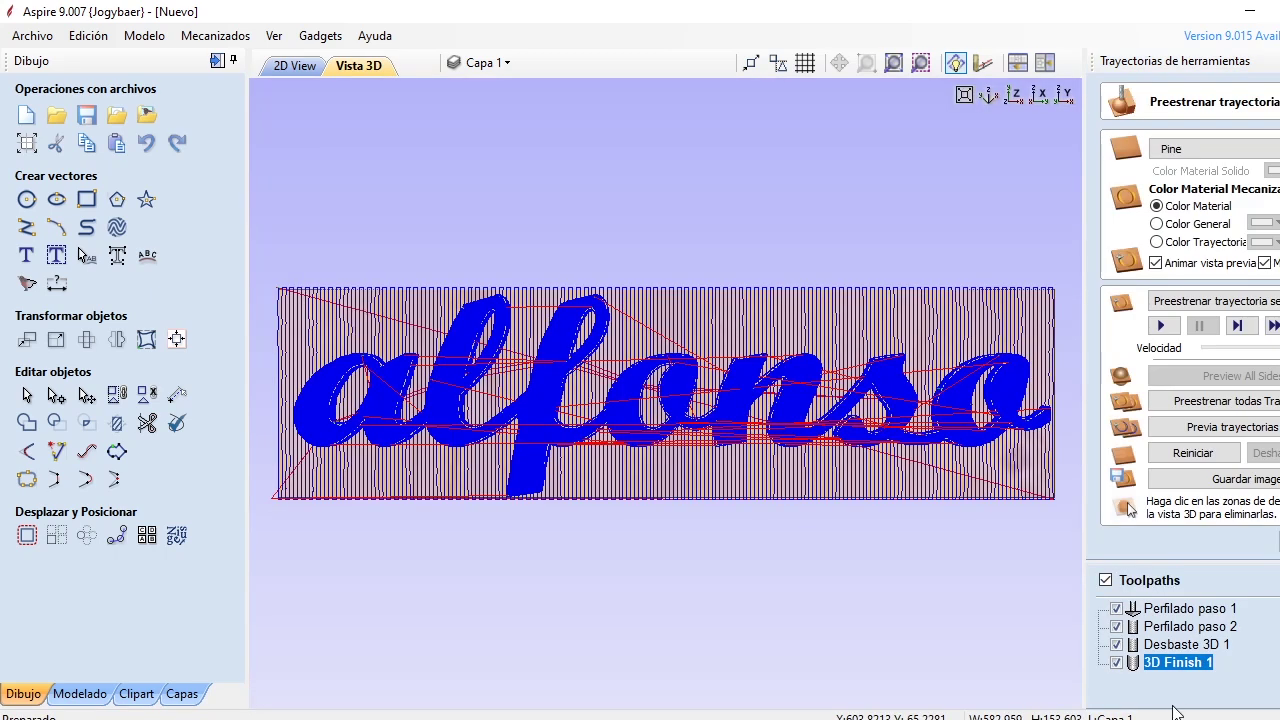
# Edit the 3D roughing toolpath to use End Mill (3 mm) and recalculate it, accepting the large machining tolerance.
pyautogui.click(1175, 645)
pyautogui.click(1105, 580)
pyautogui.rightClick(1193, 648)
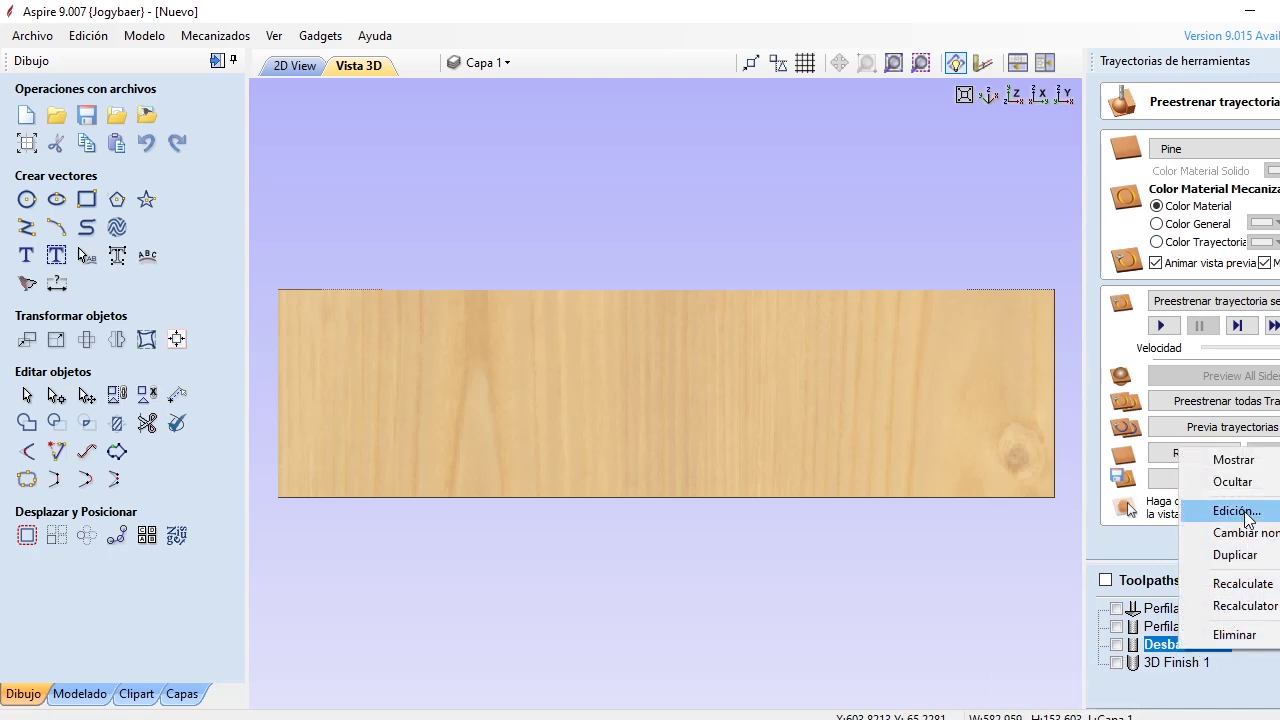
pyautogui.click(1246, 514)
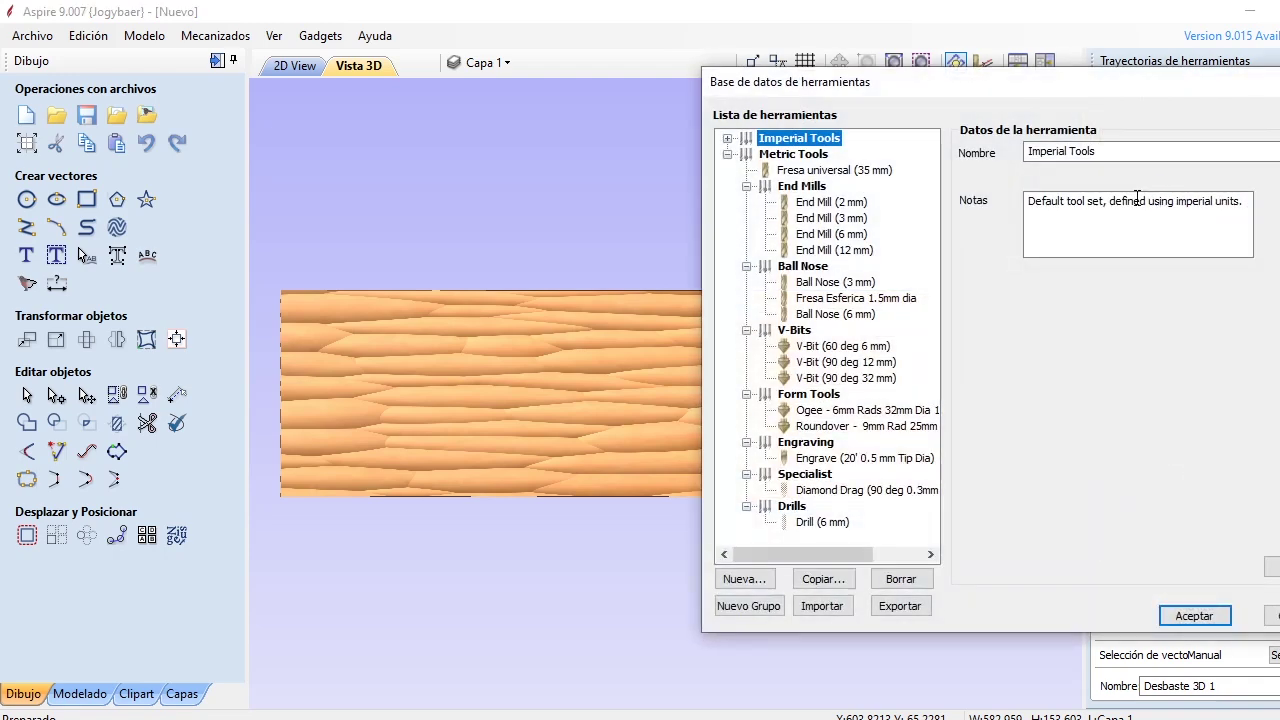
pyautogui.click(803, 218)
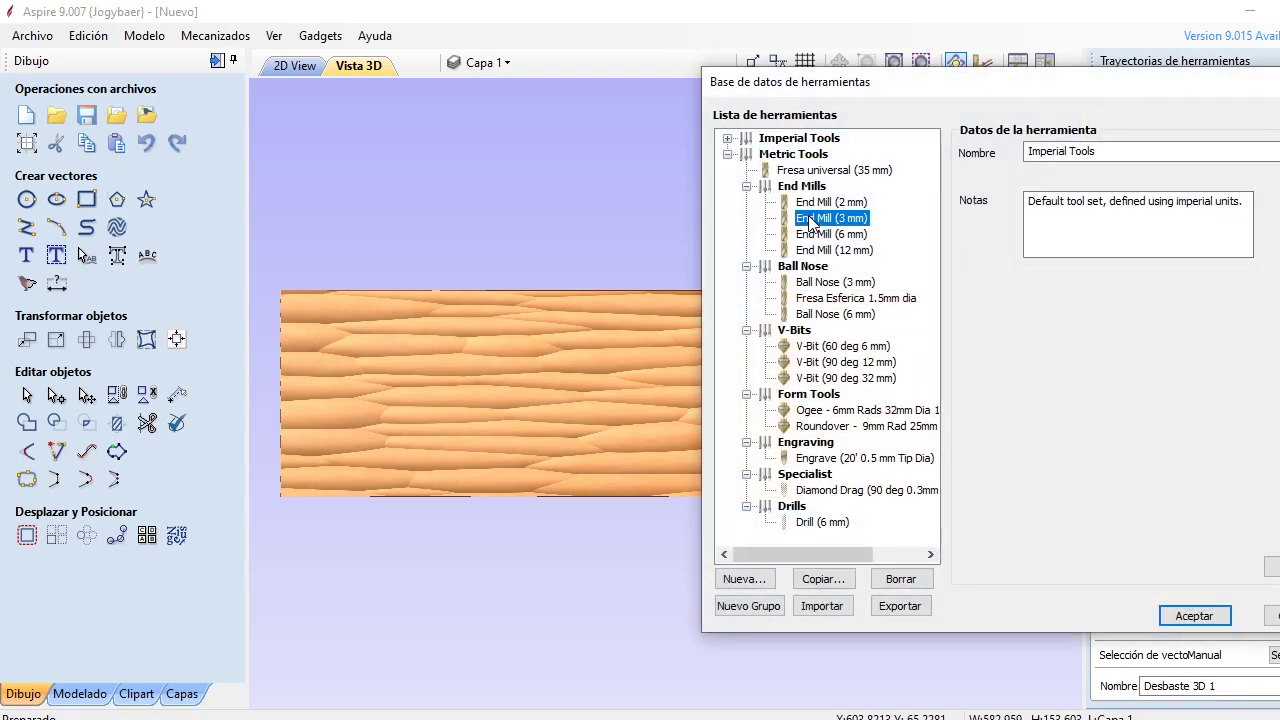
pyautogui.click(1194, 615)
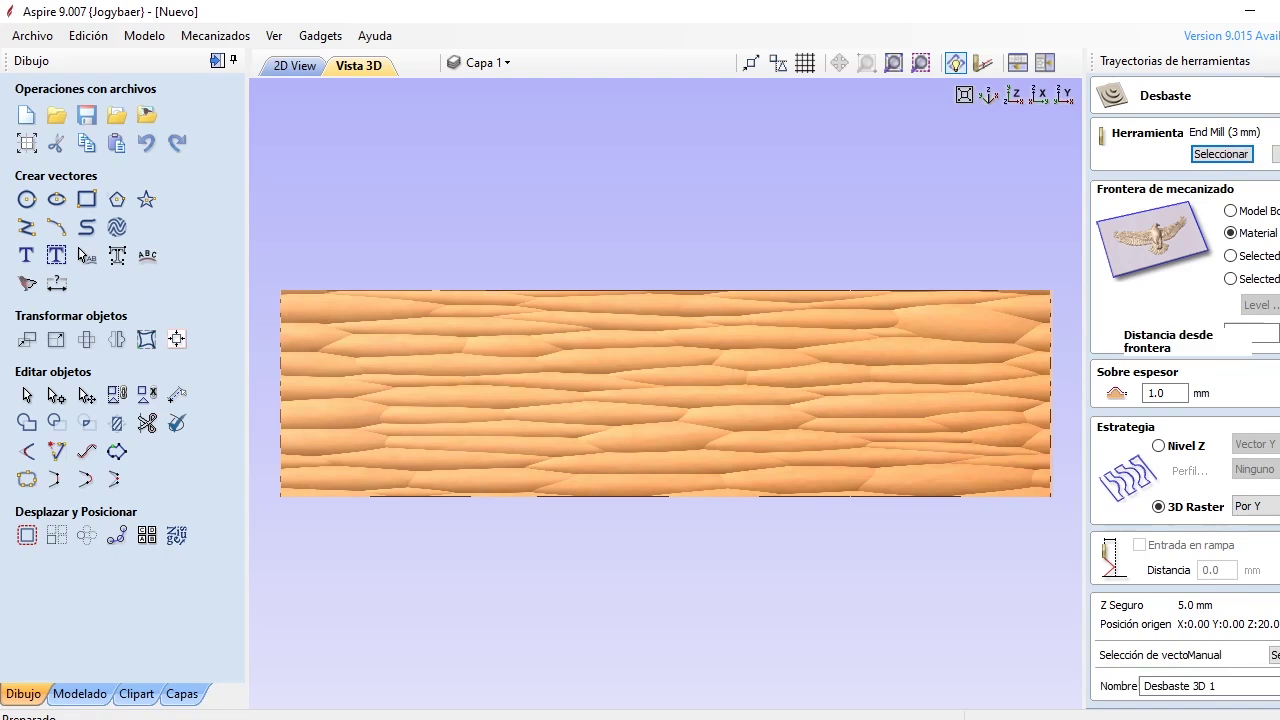
pyautogui.scroll(-1, 1165, 660)
pyautogui.click(1146, 695)
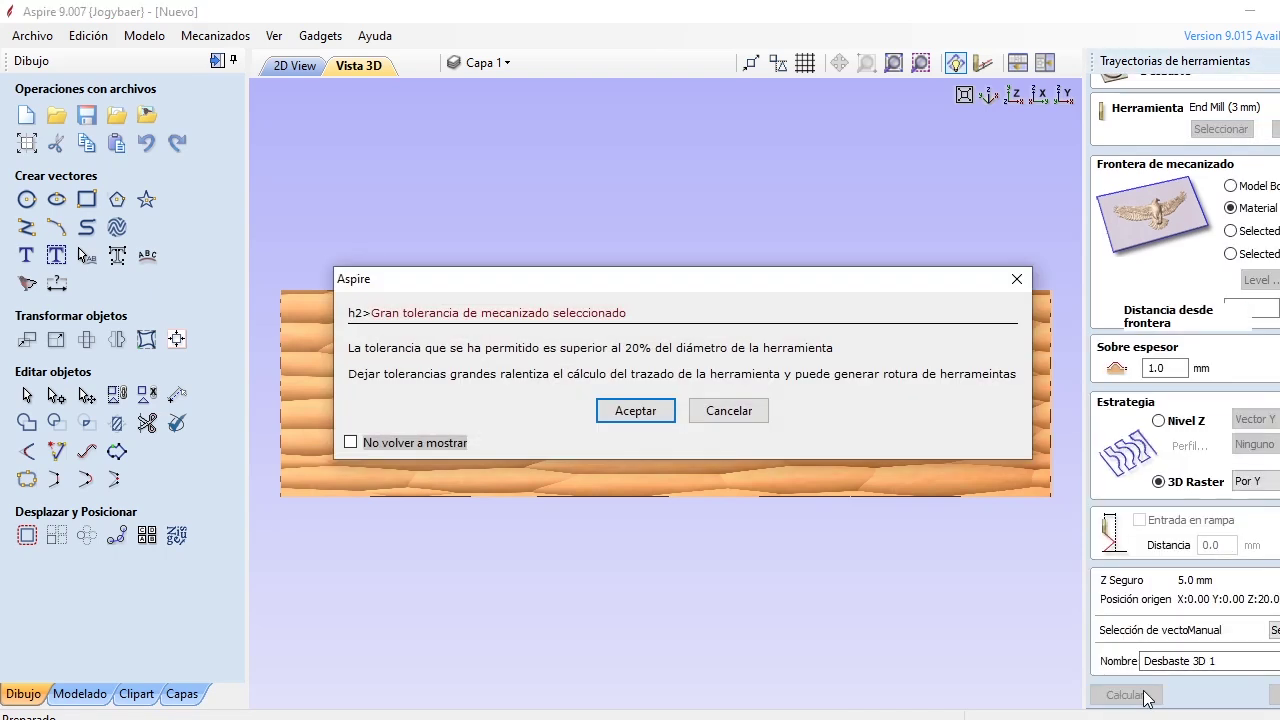
pyautogui.click(642, 411)
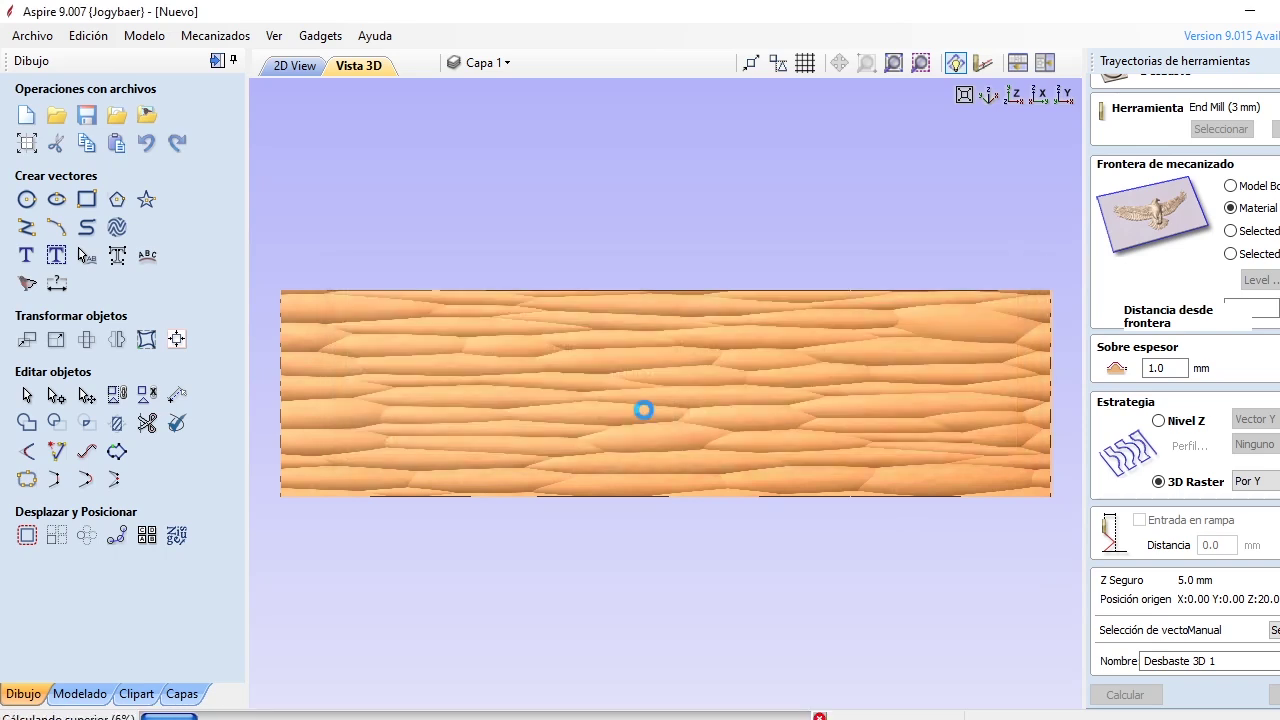
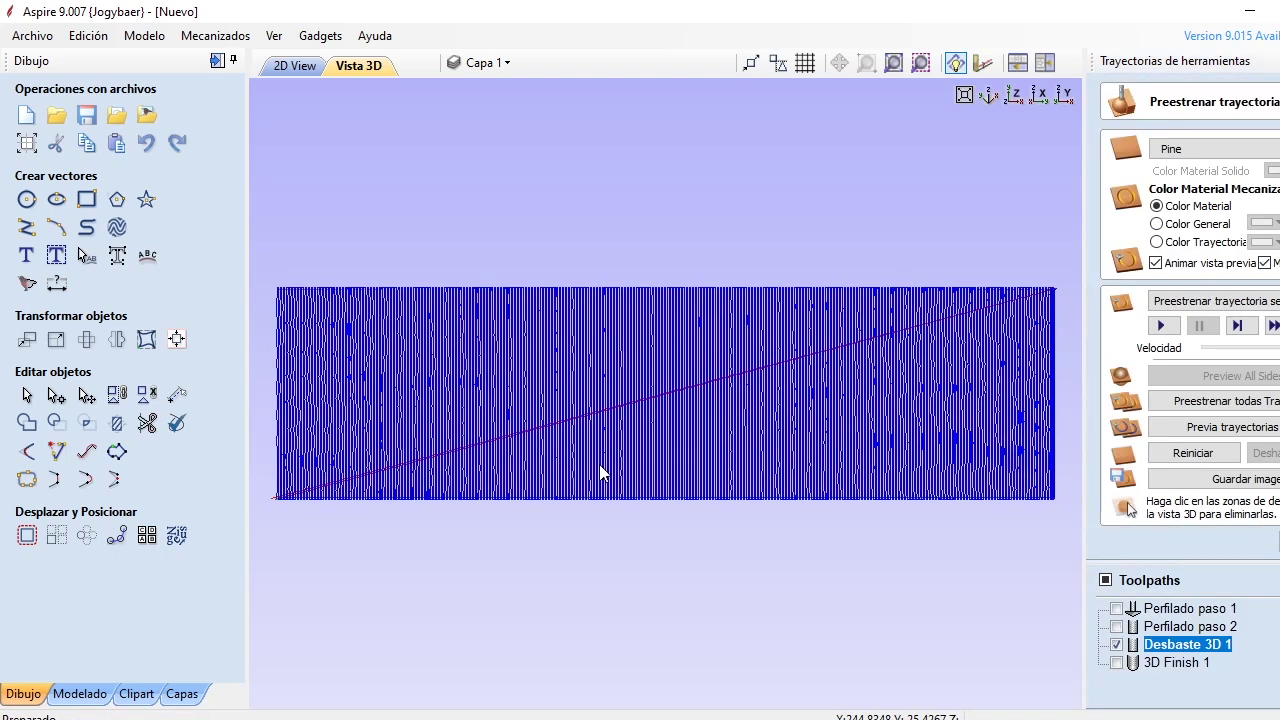
# Hide all toolpath lines and preview every toolpath on the pine material.
pyautogui.click(1106, 581)
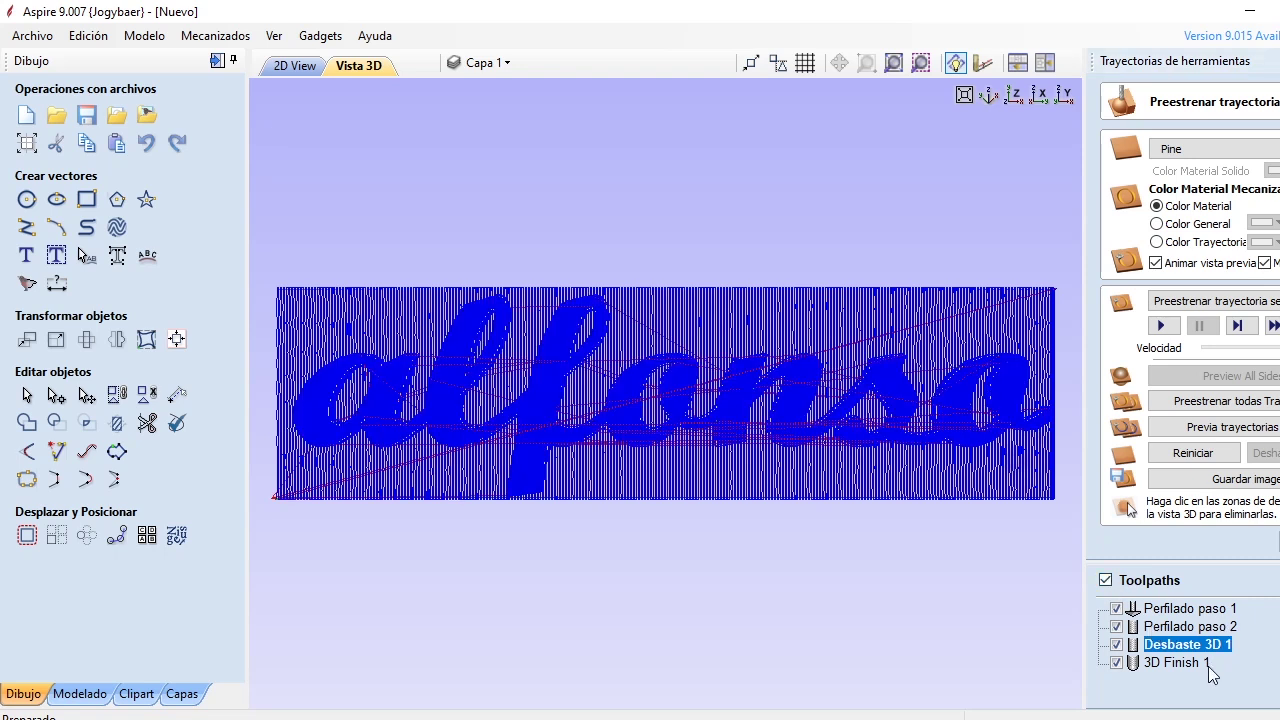
pyautogui.click(1105, 580)
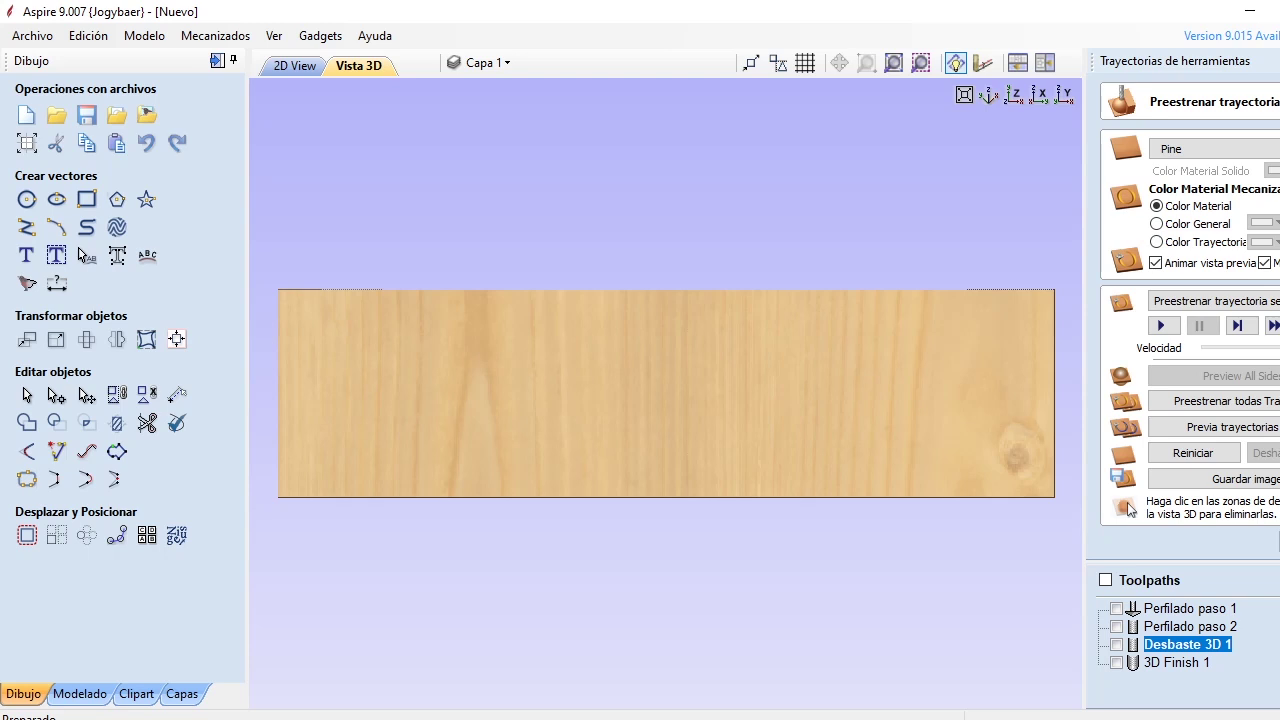
pyautogui.click(1193, 400)
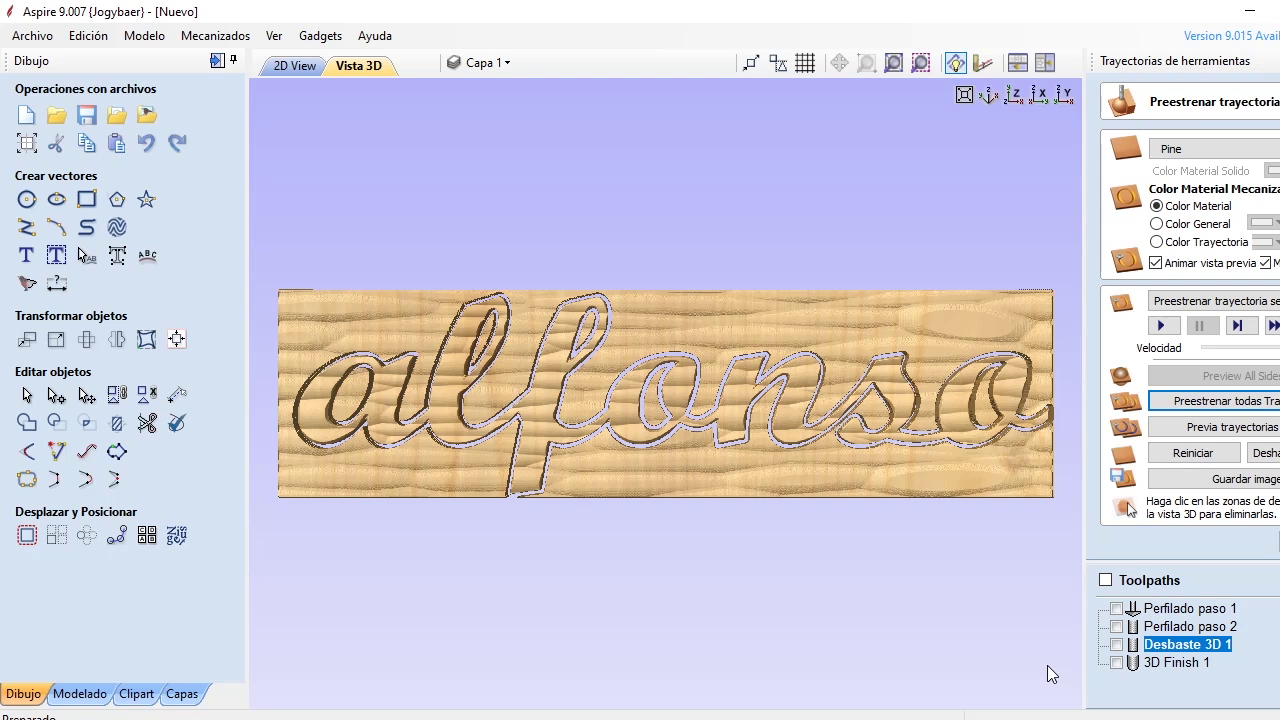
# Remove the waste material around and inside the letters in the preview and inspect the textured lettering from an angle and close up.
pyautogui.click(685, 308)
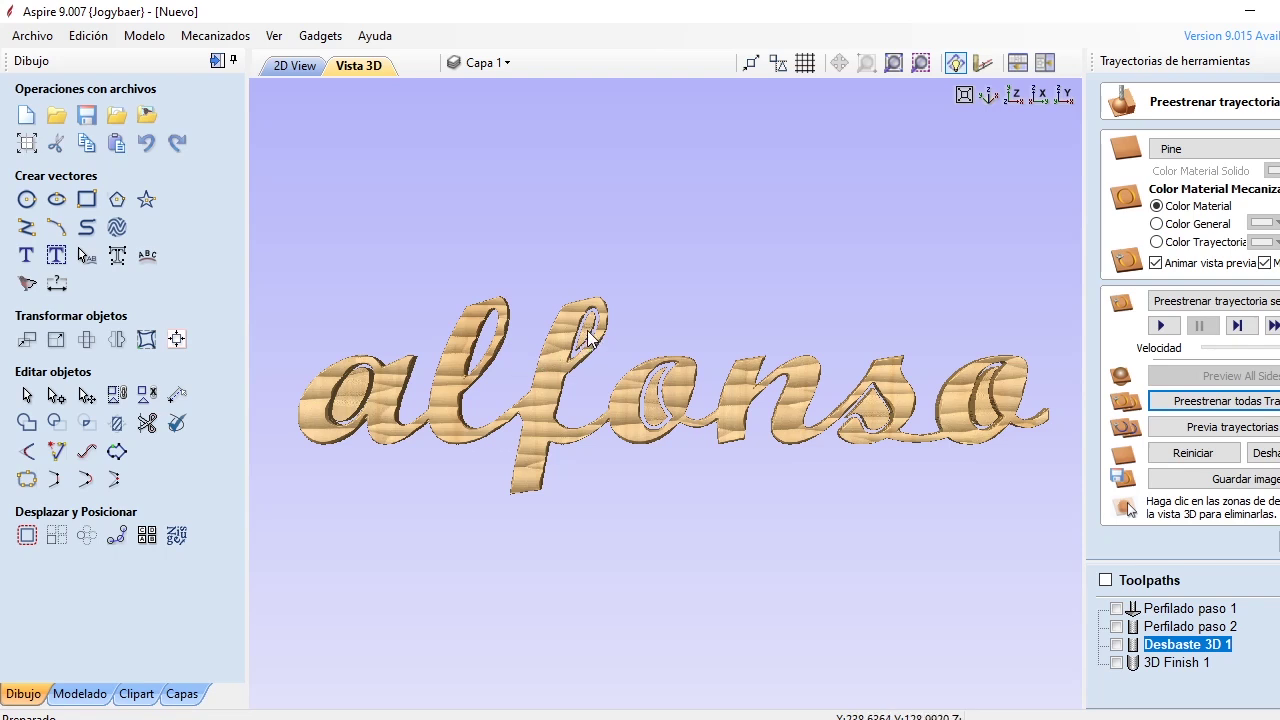
pyautogui.click(870, 425)
pyautogui.click(978, 420)
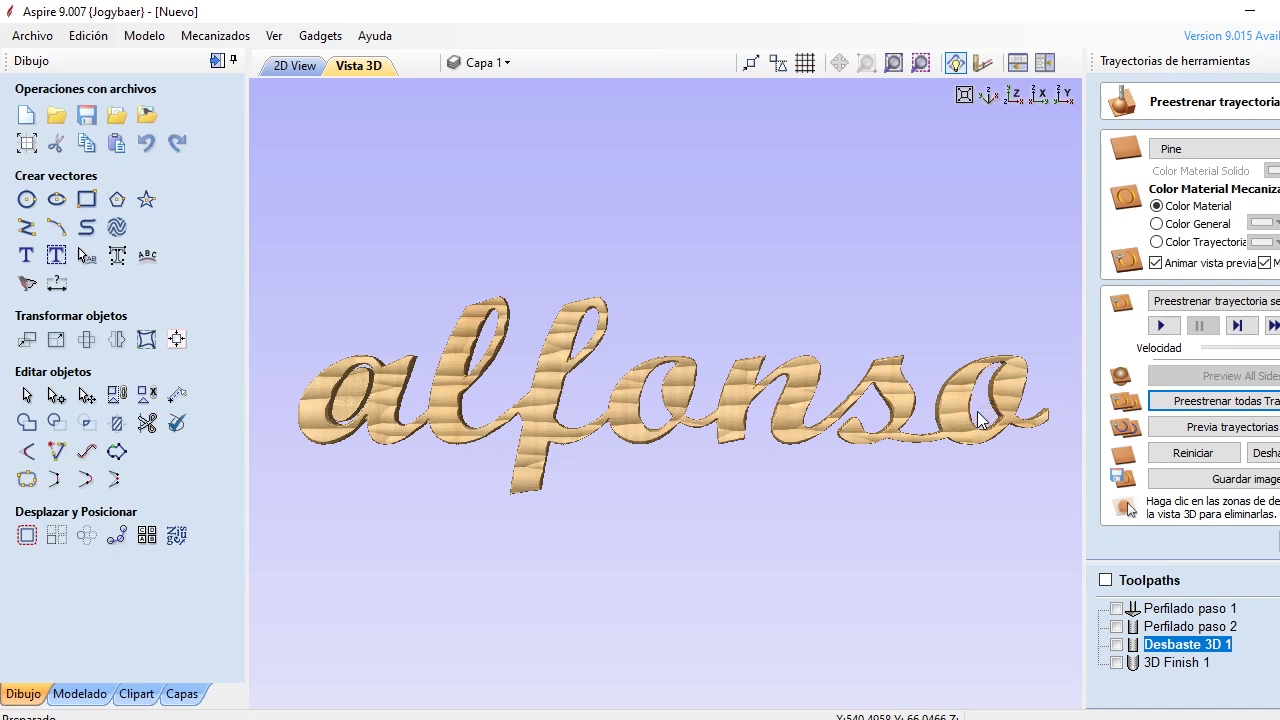
pyautogui.click(345, 404)
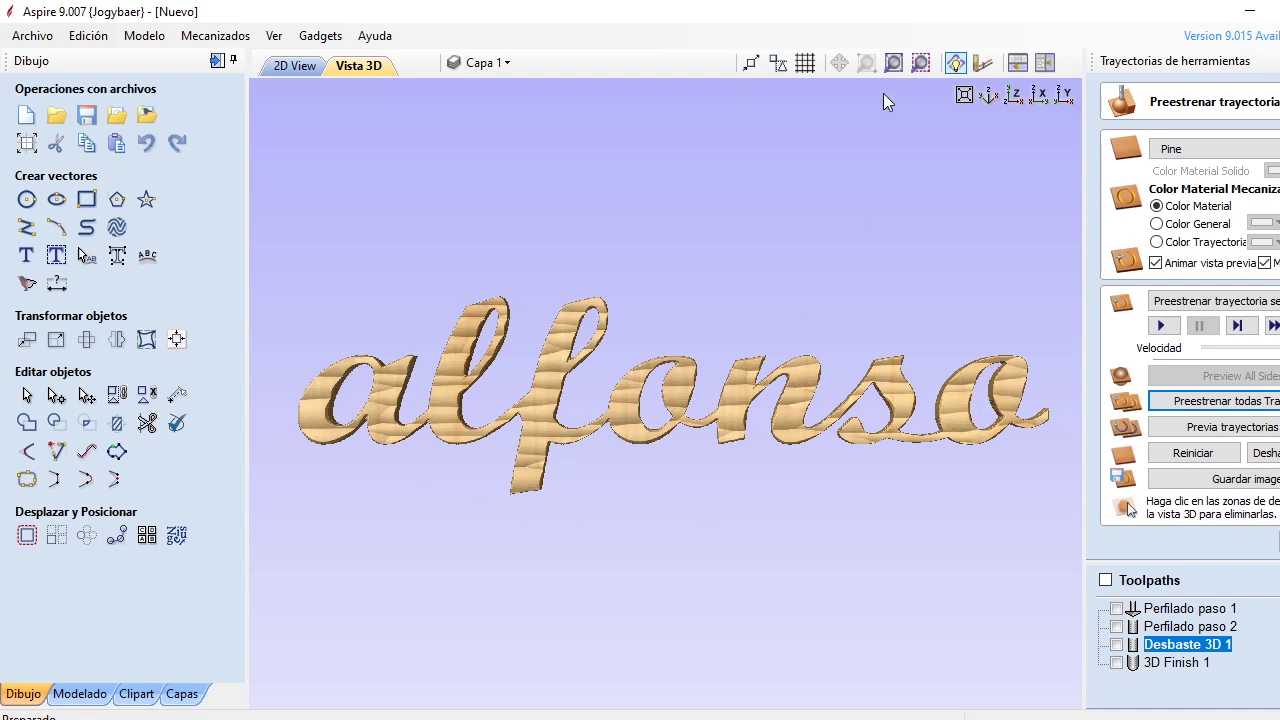
pyautogui.moveTo(1000, 100); pyautogui.dragTo(635, 384)
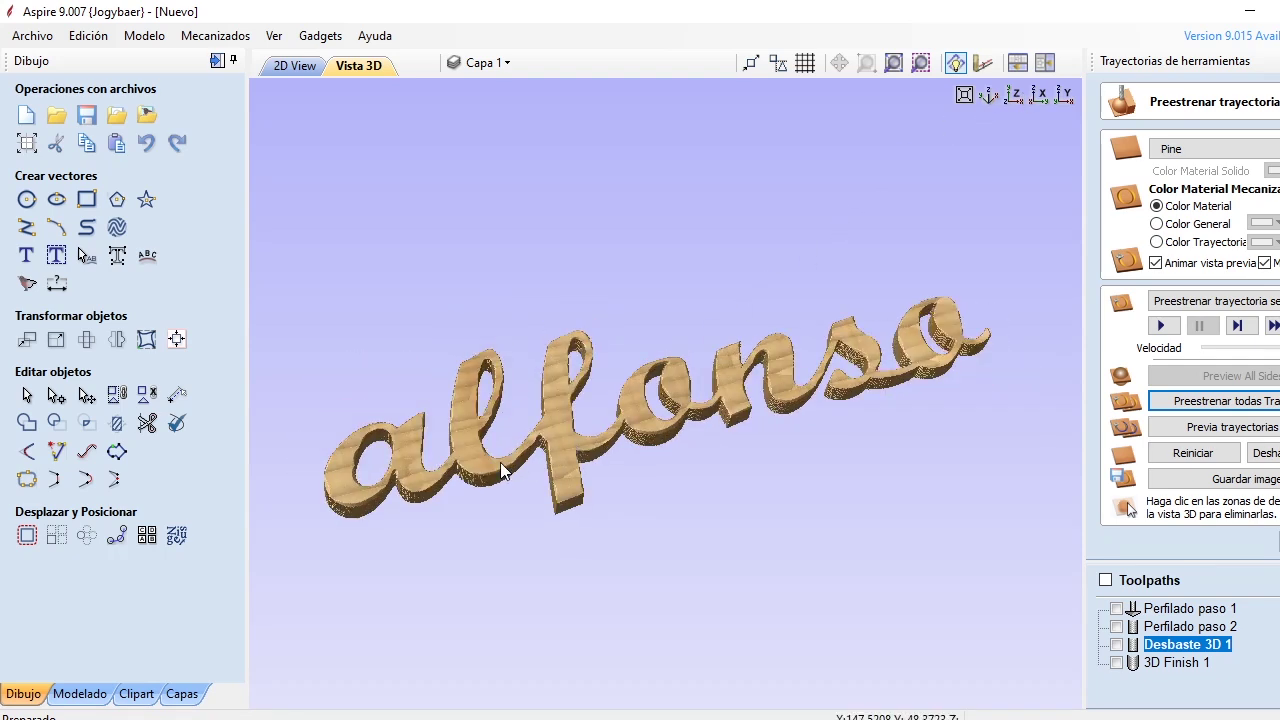
pyautogui.scroll(5, 501, 412)
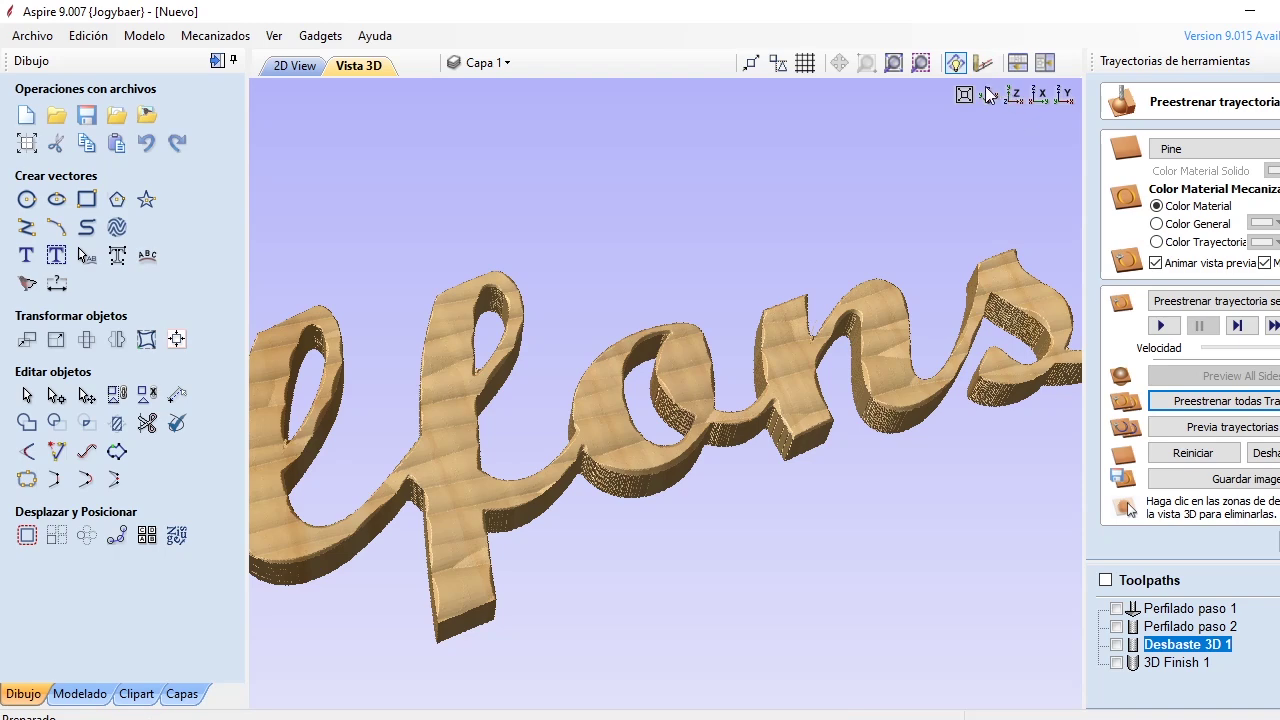
pyautogui.click(895, 64)
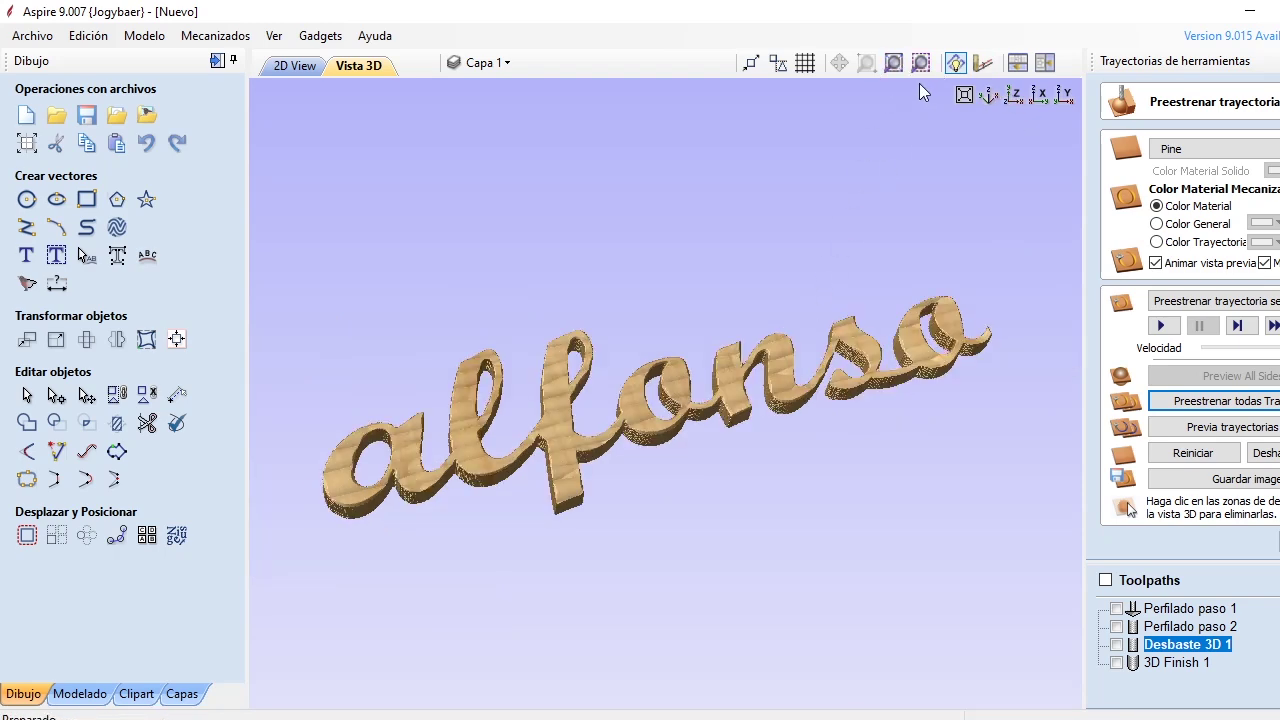
pyautogui.click(1010, 100)
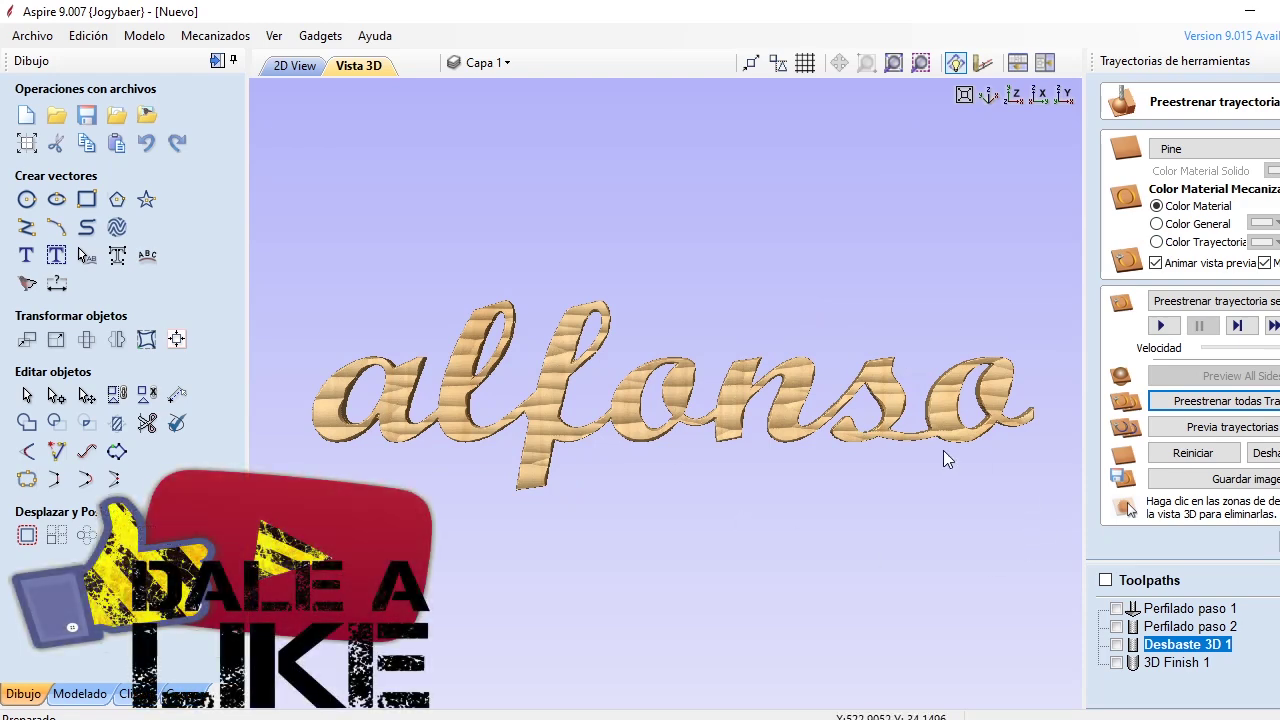
# Reset the material preview and show all the toolpaths over the blank board.
pyautogui.press('space')
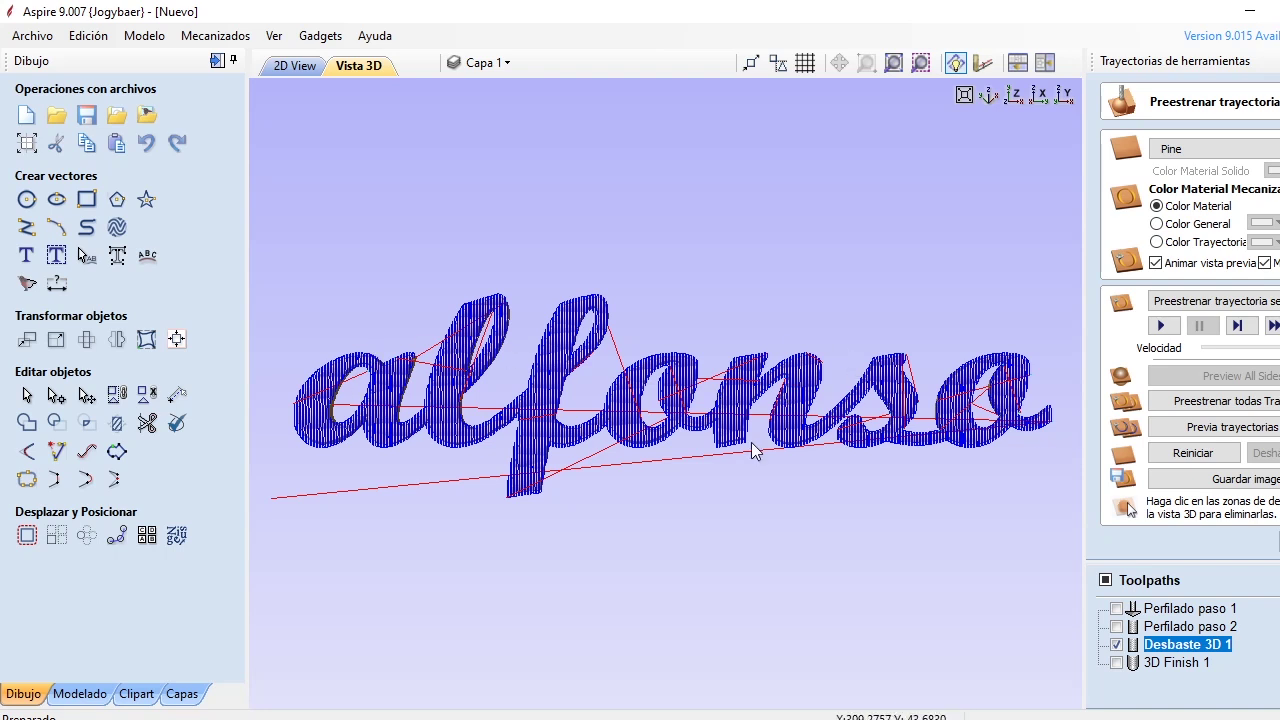
pyautogui.click(1192, 452)
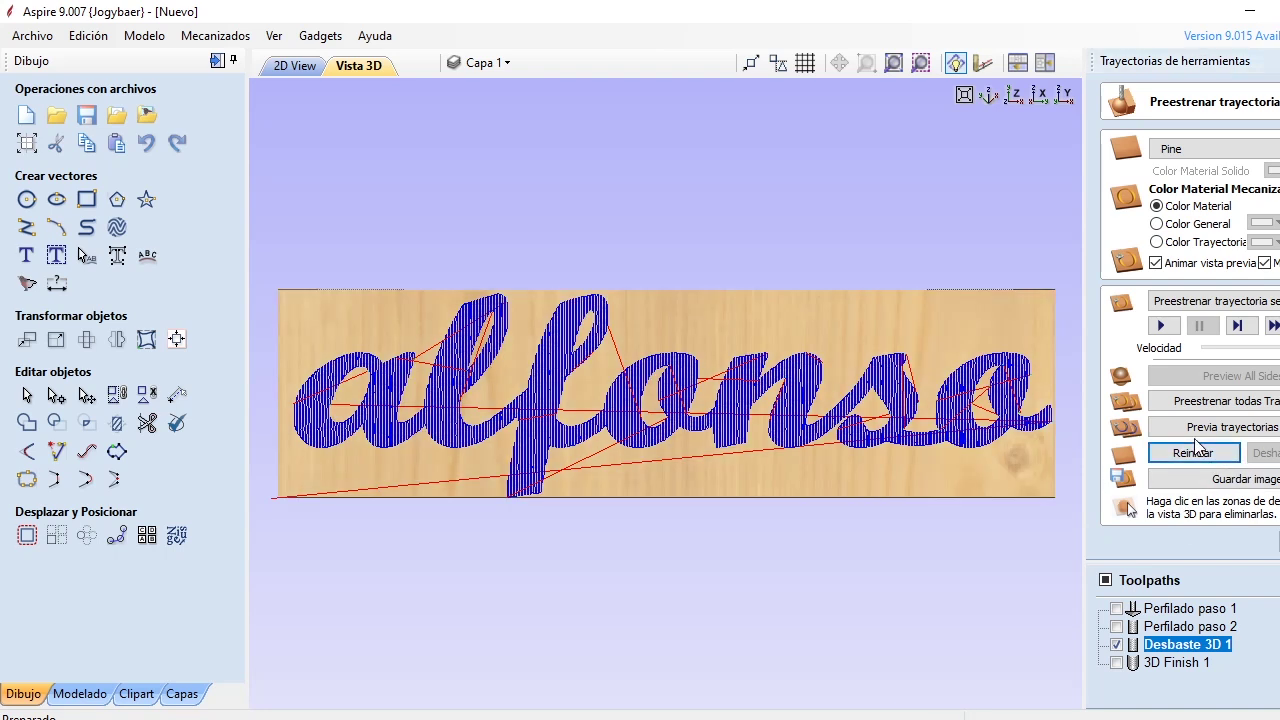
pyautogui.click(1104, 580)
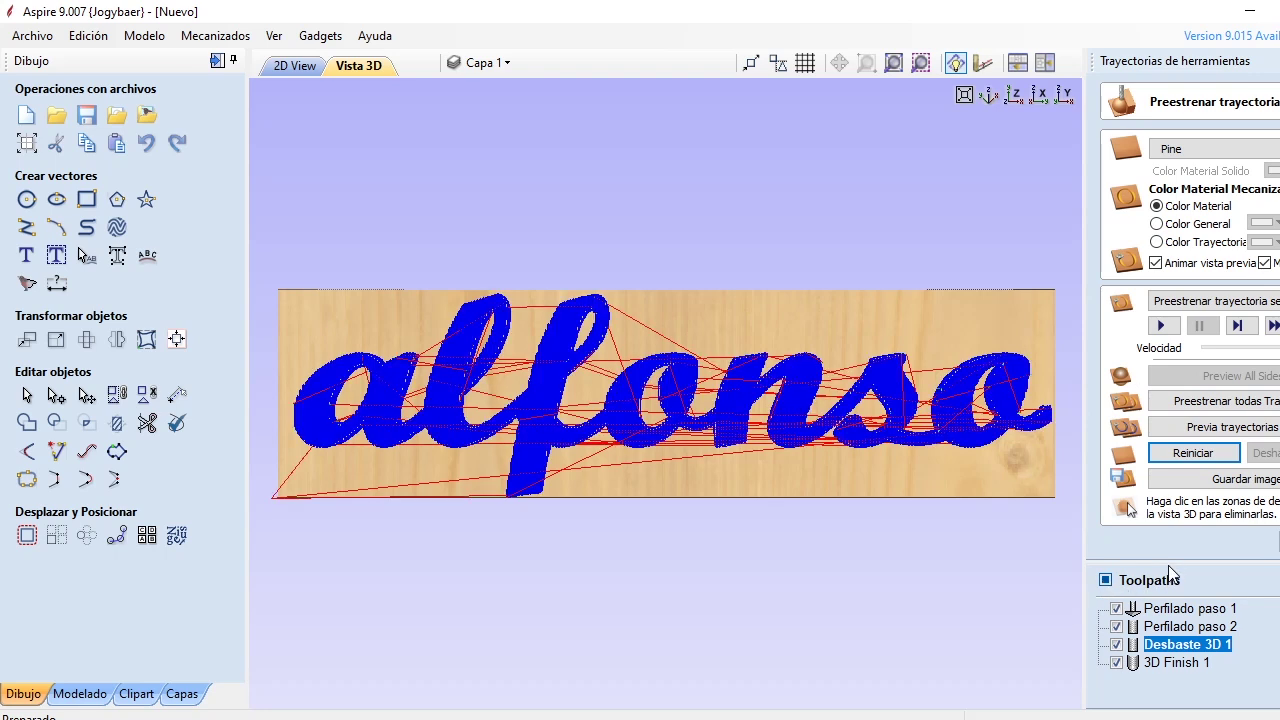
# Preview every toolpath with the toolpath lines hidden and remove the waste material around and inside the letters.
pyautogui.click(1106, 582)
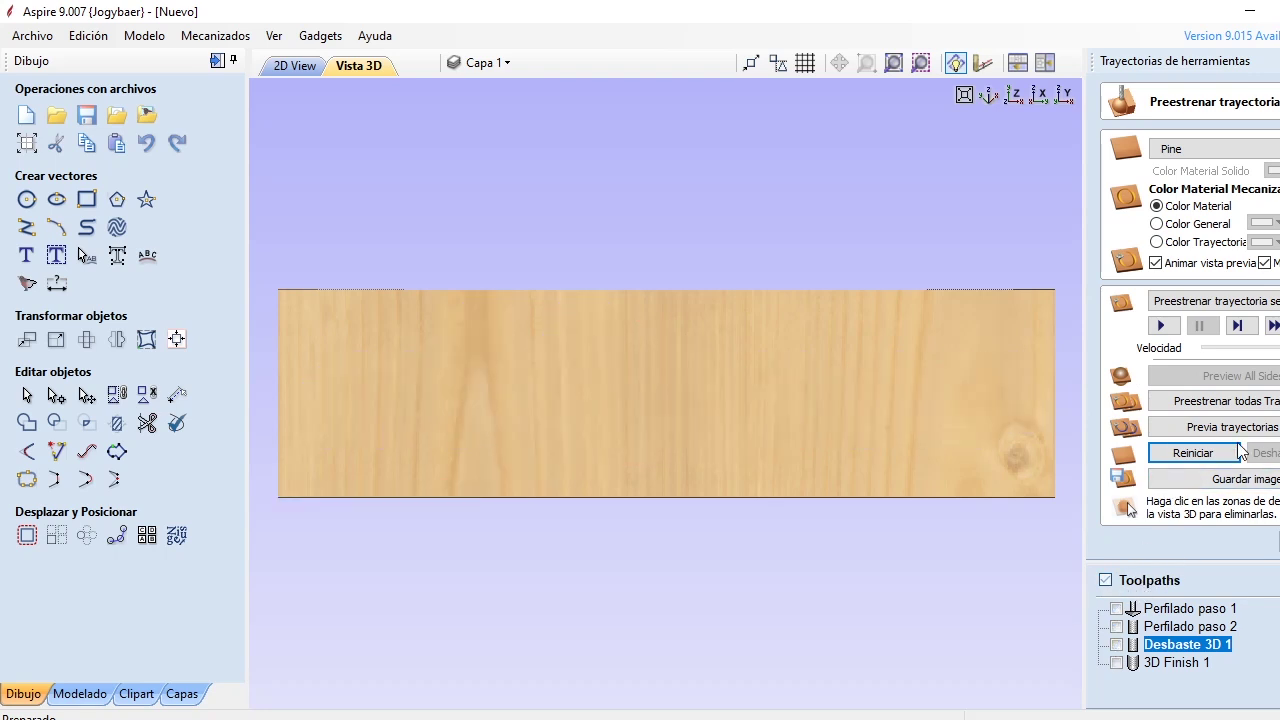
pyautogui.click(1238, 404)
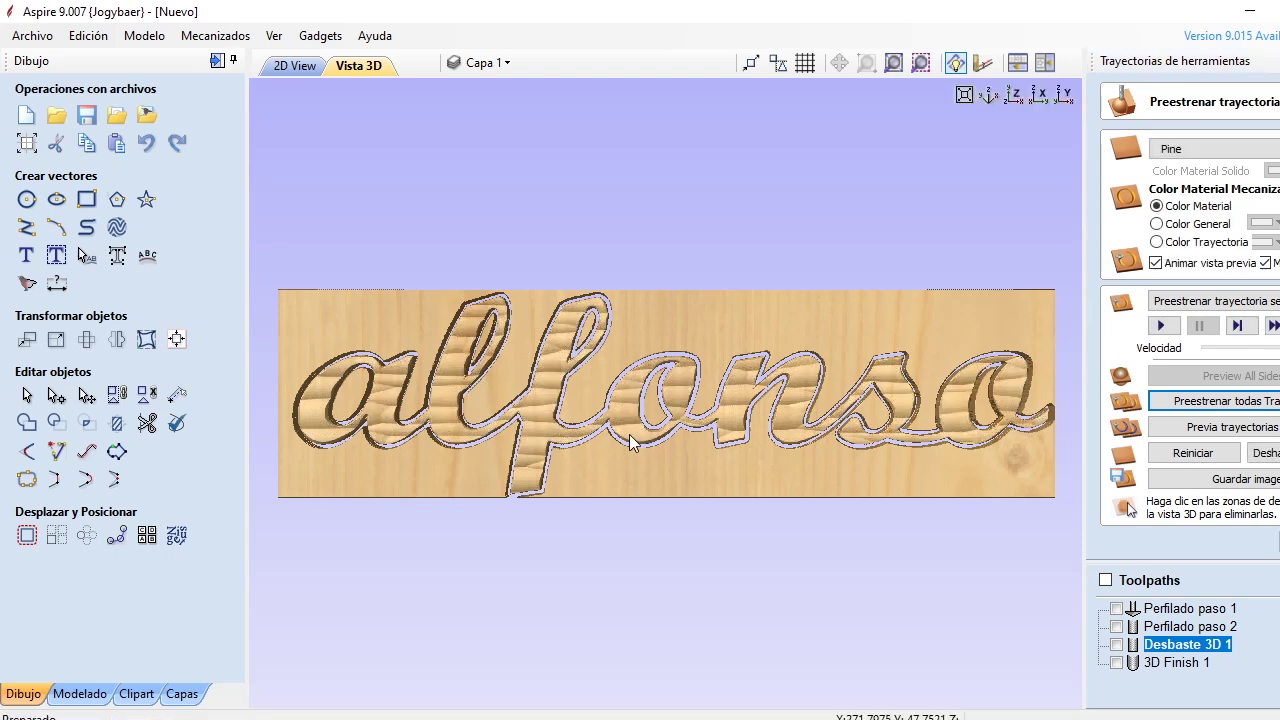
pyautogui.click(373, 329)
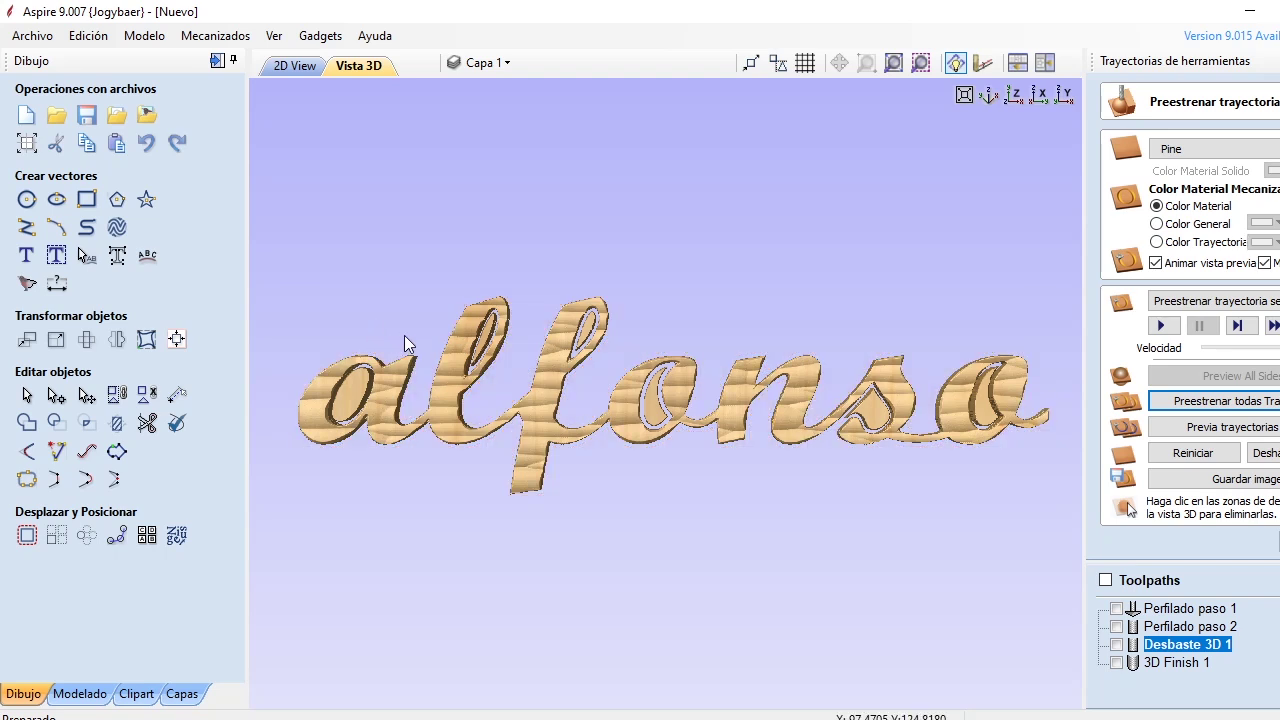
pyautogui.click(491, 340)
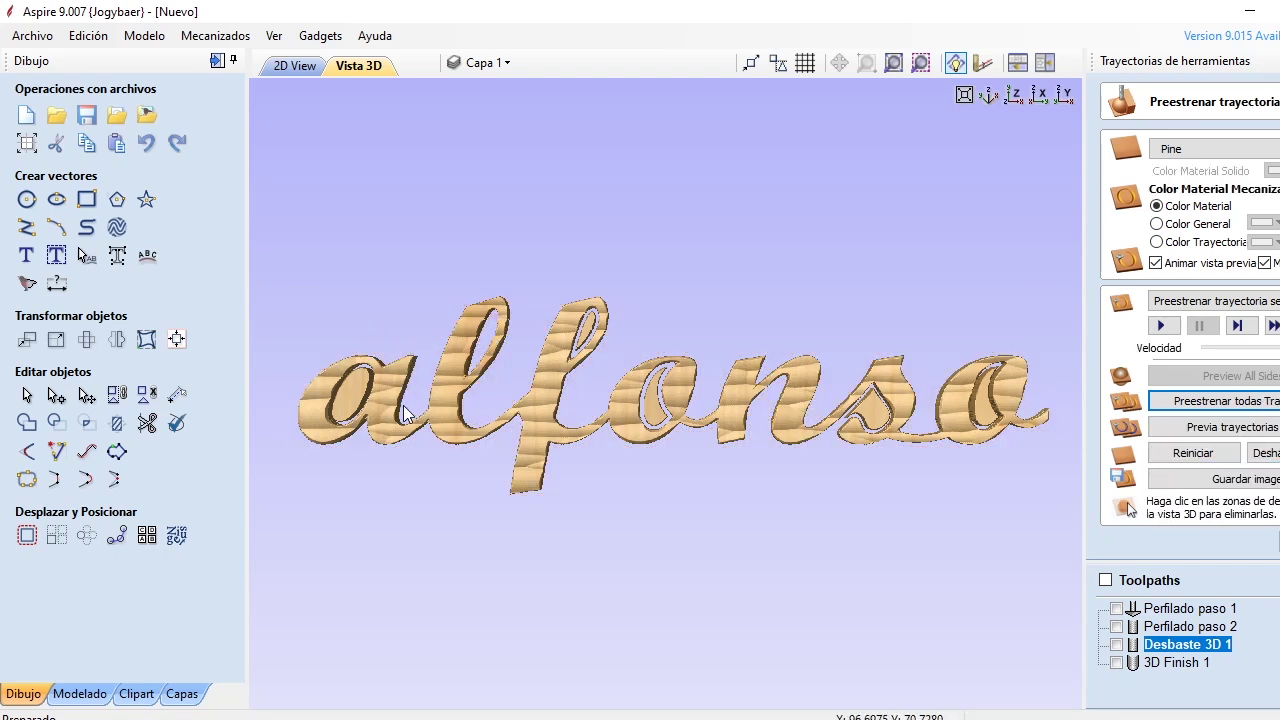
pyautogui.click(351, 399)
pyautogui.click(588, 336)
pyautogui.click(655, 400)
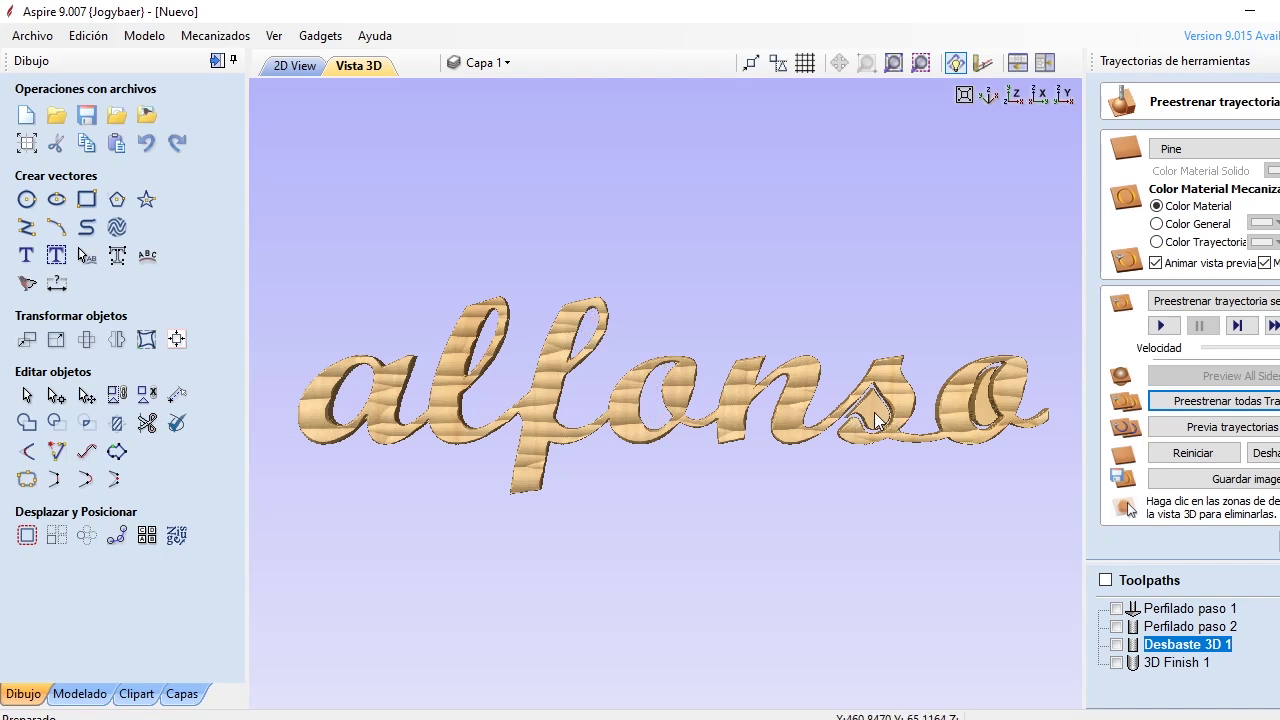
pyautogui.click(875, 418)
pyautogui.click(980, 413)
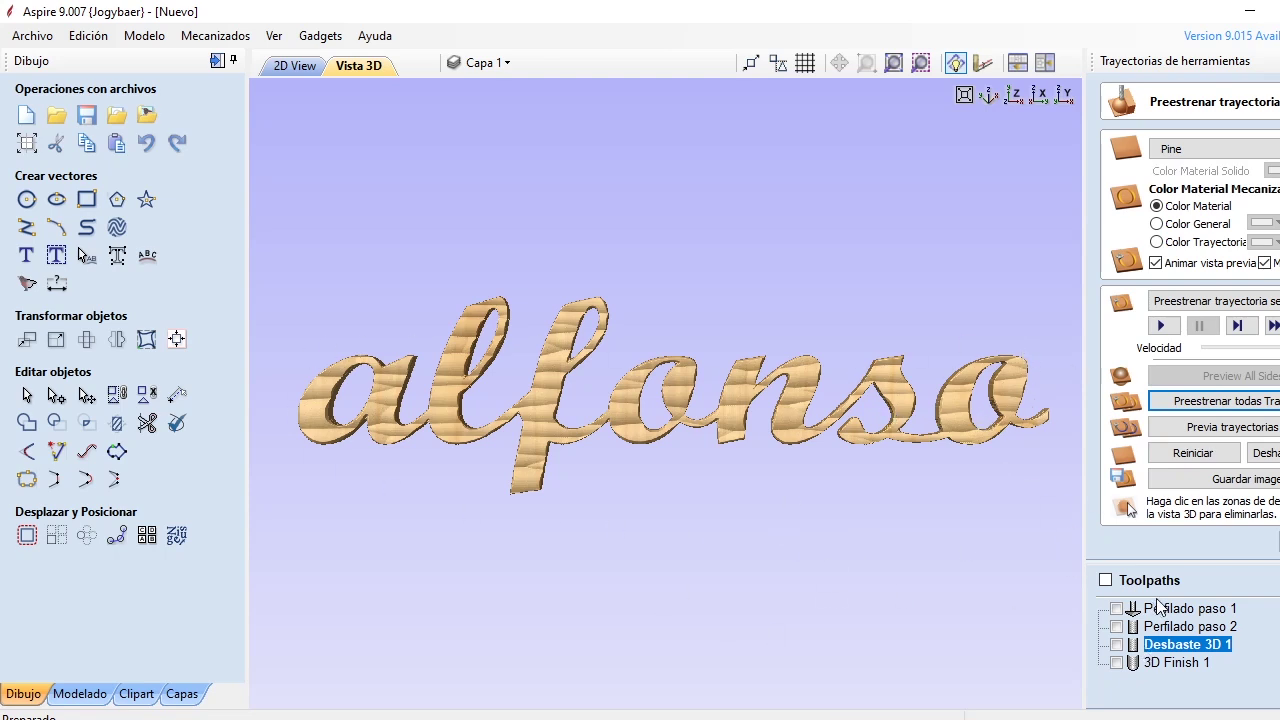
# Review the machining boundary options of the 3D roughing toolpath, keep the selected-vectors boundary, and return to the toolpath preview.
pyautogui.rightClick(1180, 648)
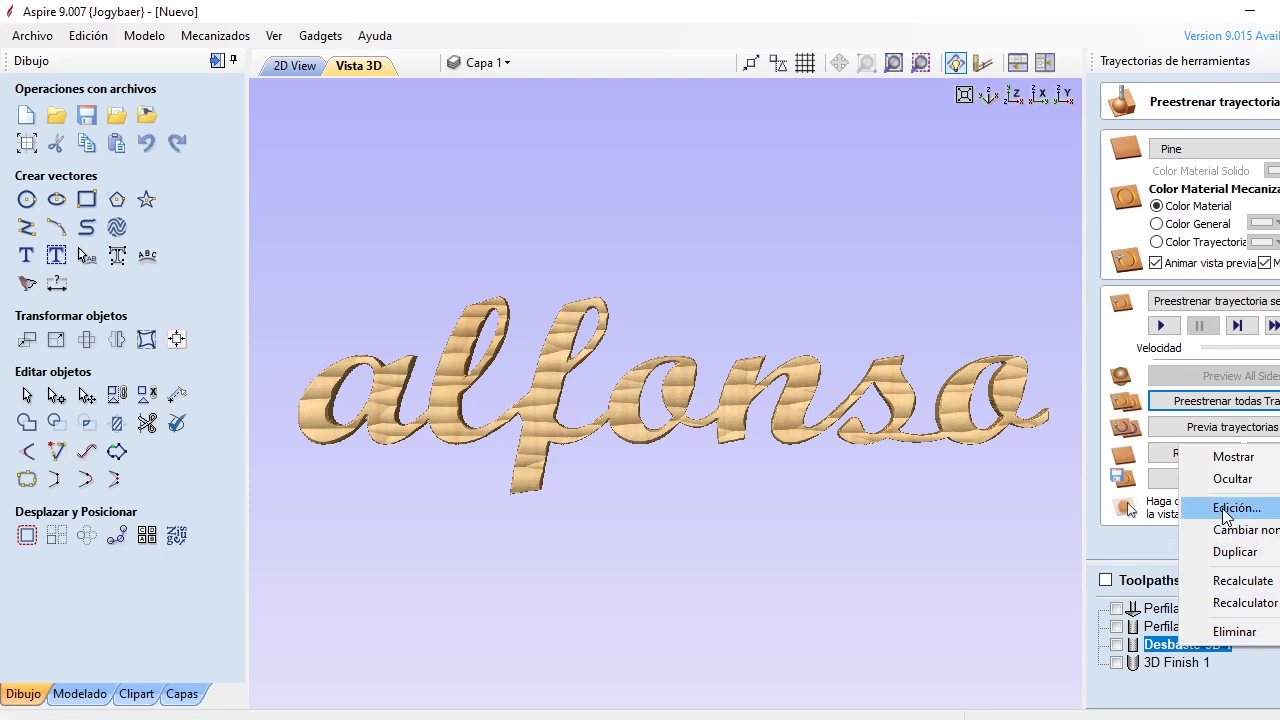
pyautogui.click(1222, 510)
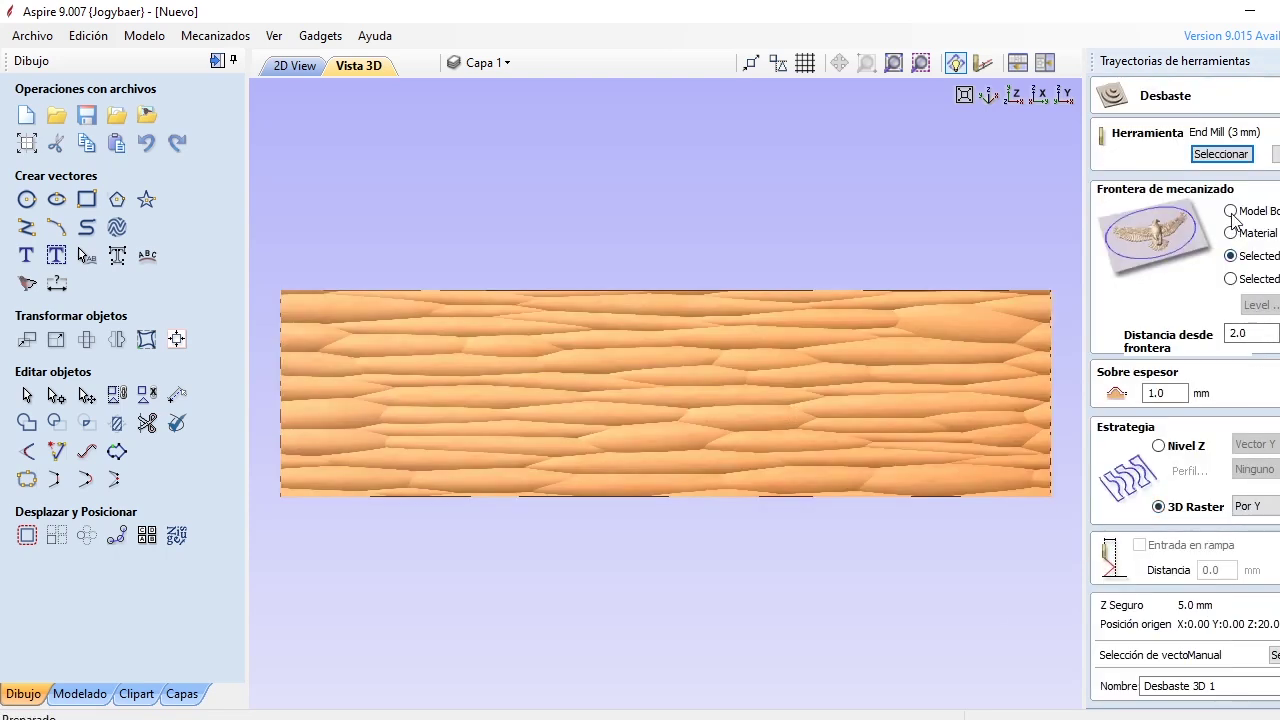
pyautogui.click(1231, 211)
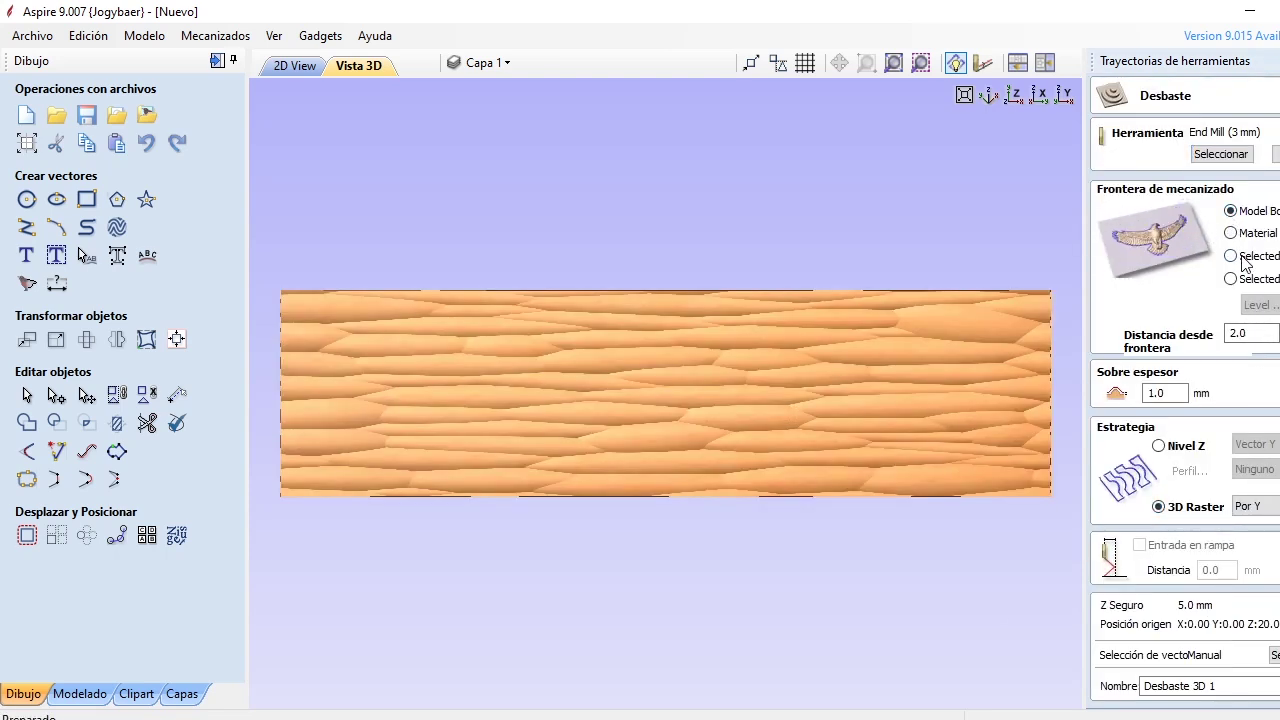
pyautogui.click(1231, 256)
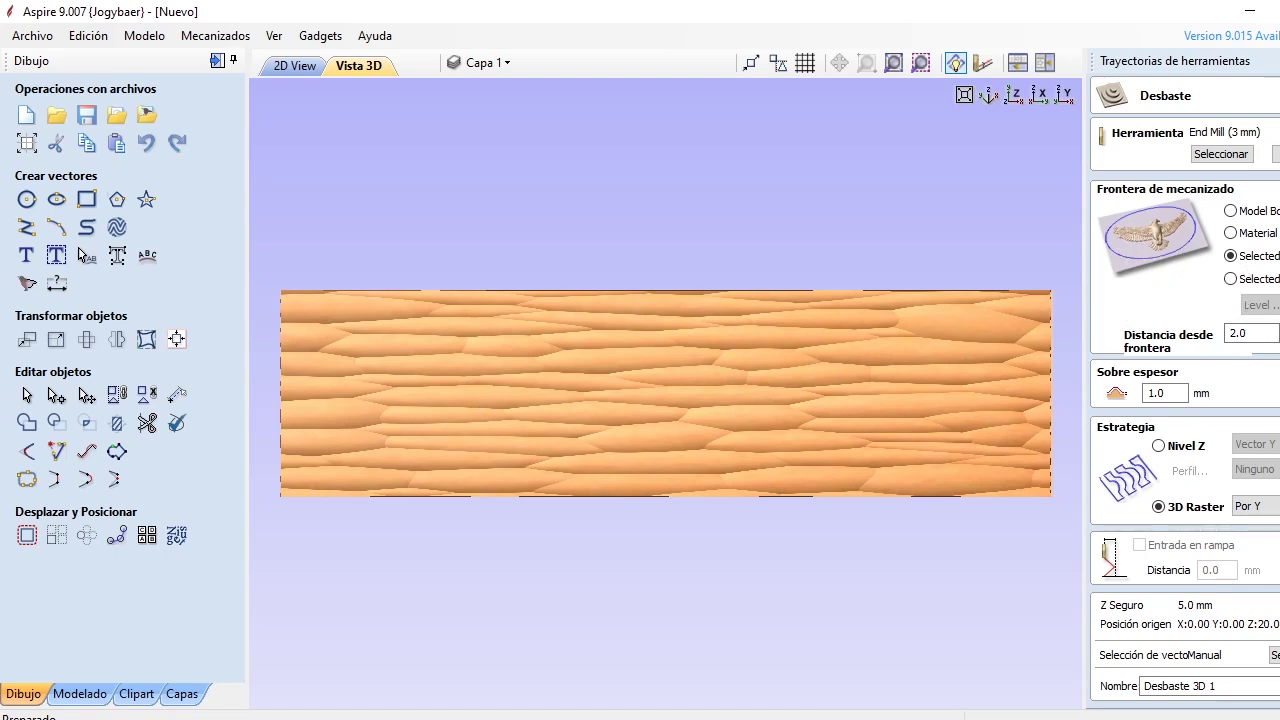
pyautogui.scroll(-1, 1185, 400)
pyautogui.click(305, 68)
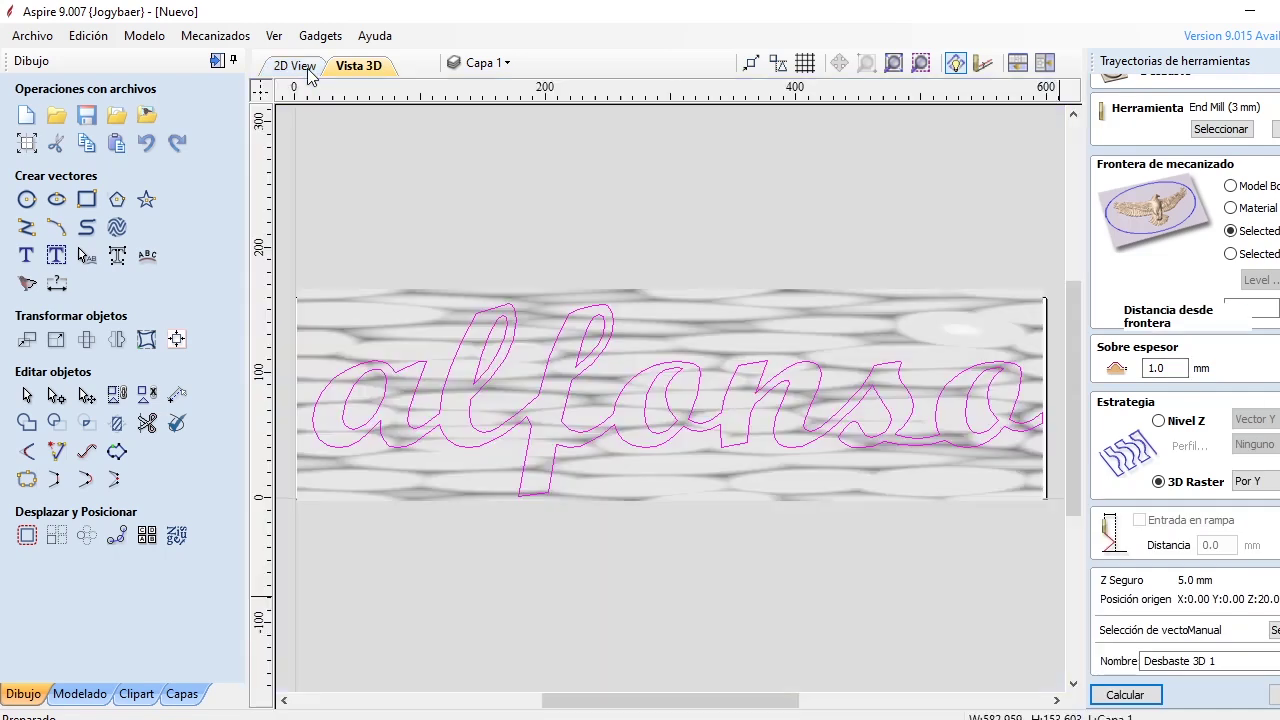
pyautogui.click(358, 65)
pyautogui.click(1125, 694)
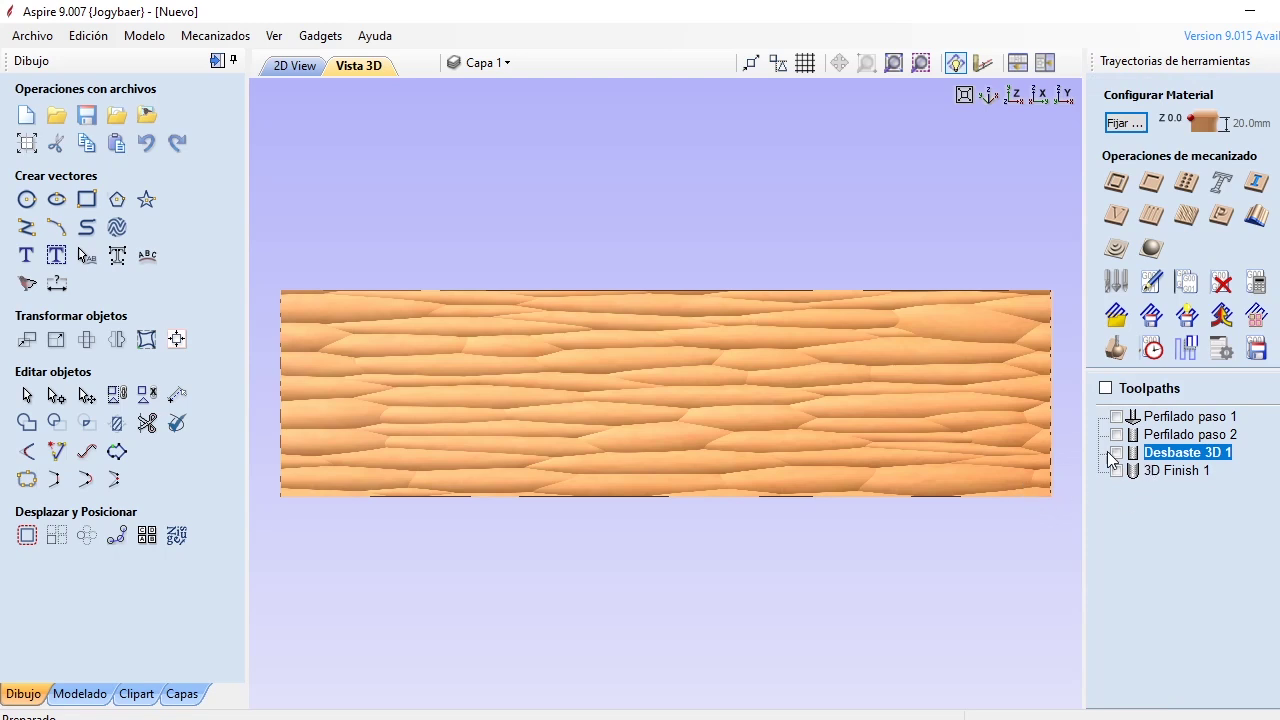
pyautogui.click(1120, 347)
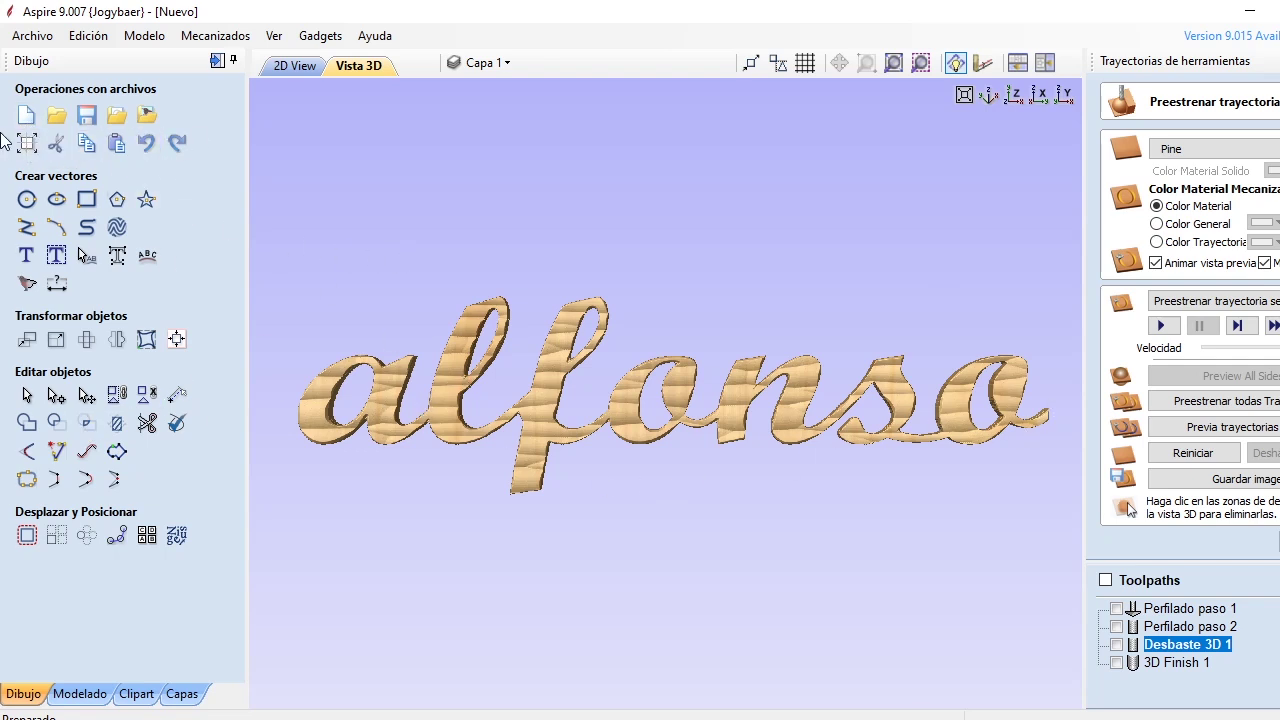
# Start a new job without saving the changes, accepting a single-sided 600 x 160 x 20 mm material setup.
pyautogui.click(27, 116)
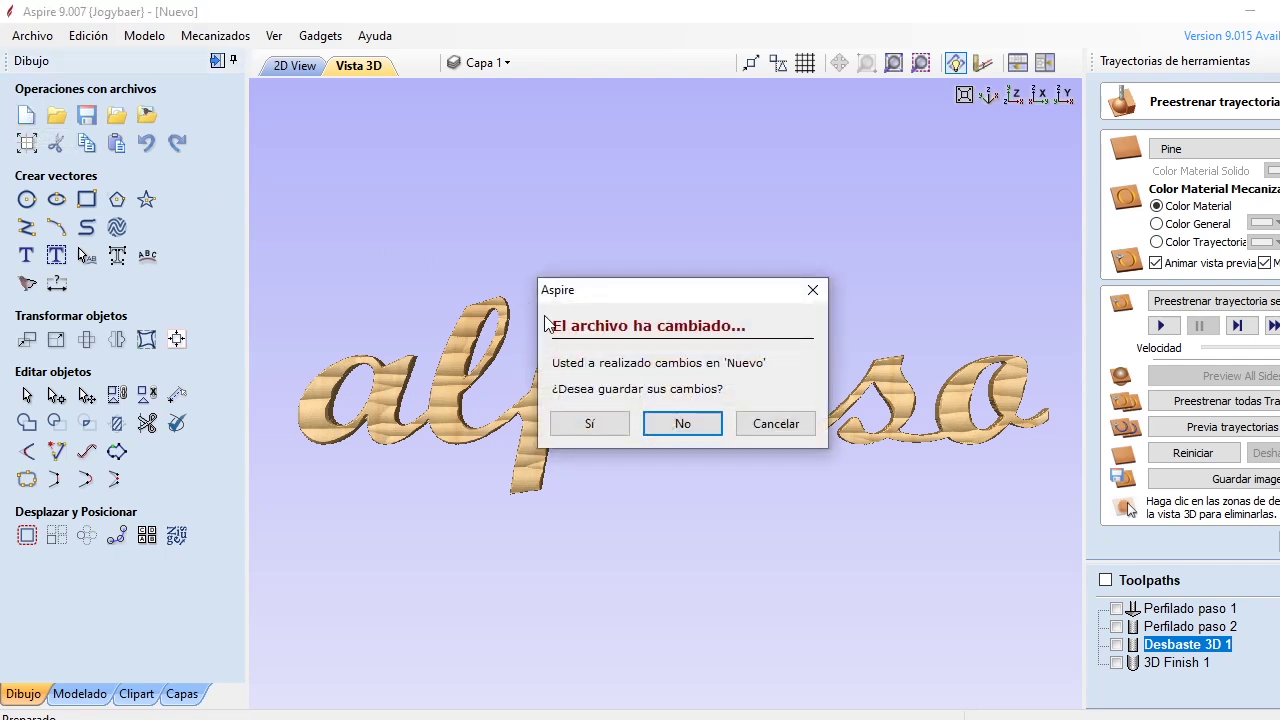
pyautogui.click(683, 425)
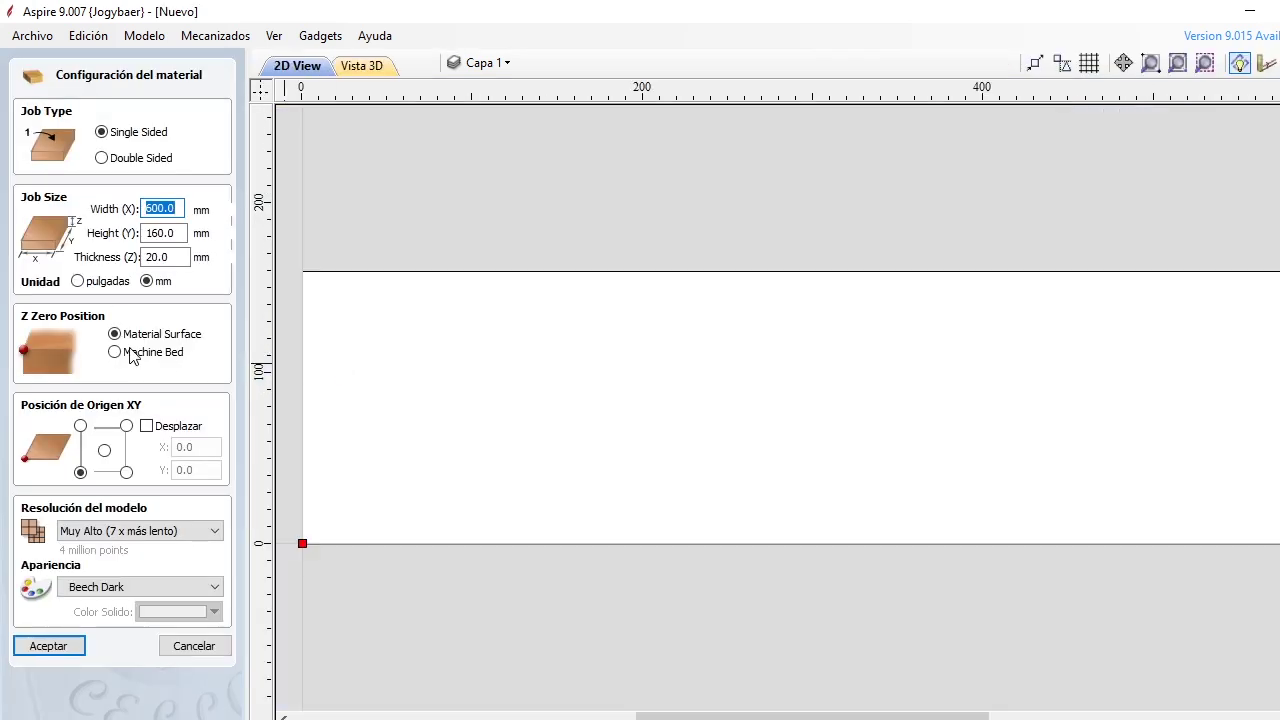
pyautogui.click(53, 647)
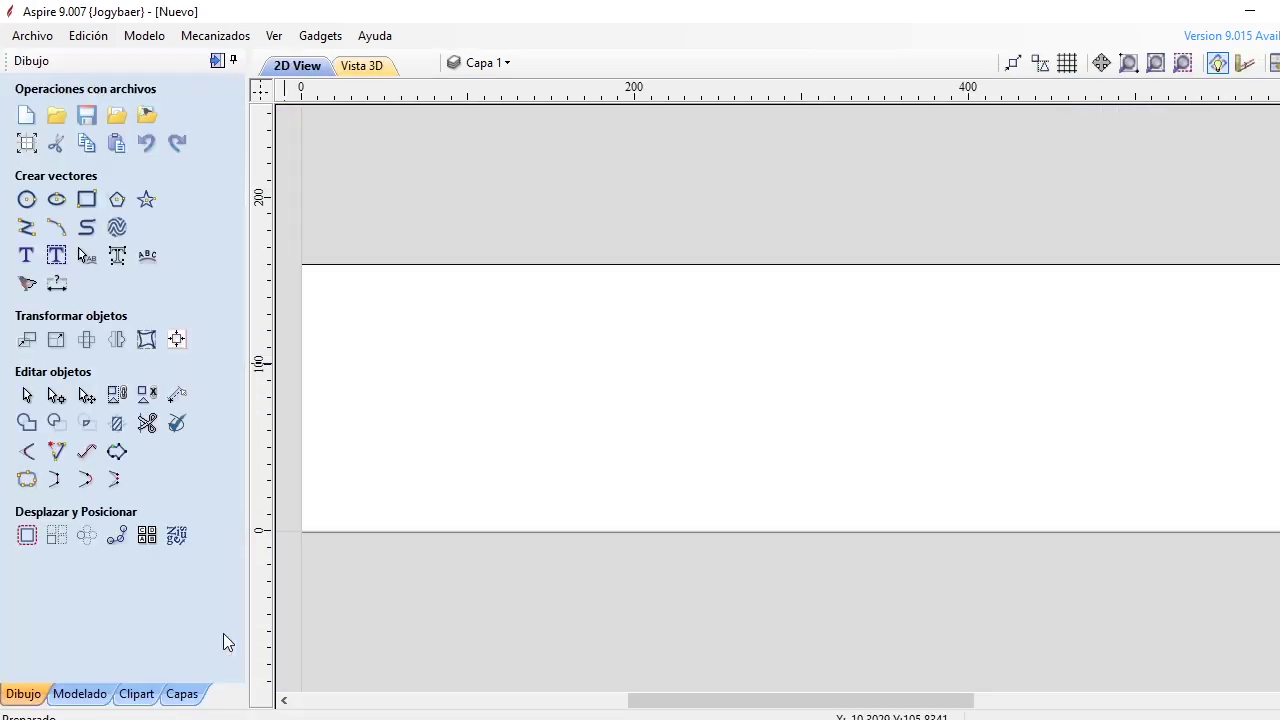
# Create the name as centred text in capital letters using Script MT Bold with a 115.262 mm text height.
pyautogui.click(26, 255)
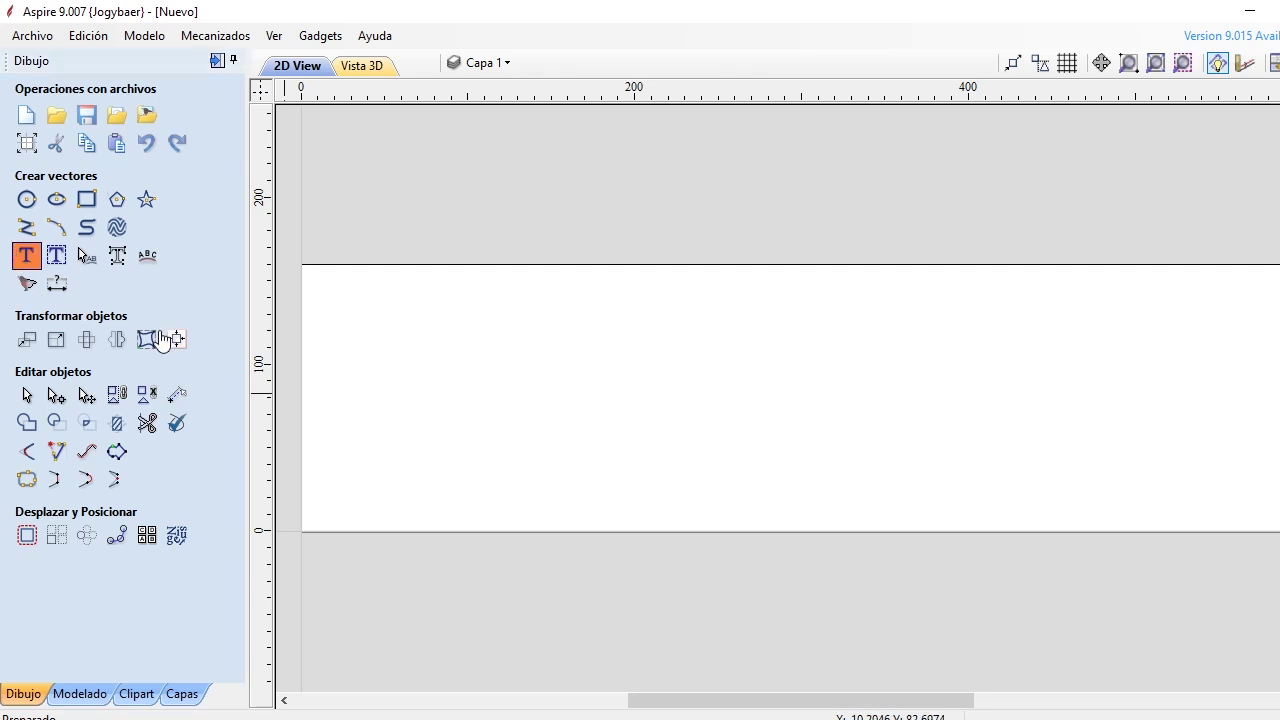
pyautogui.click(22, 264)
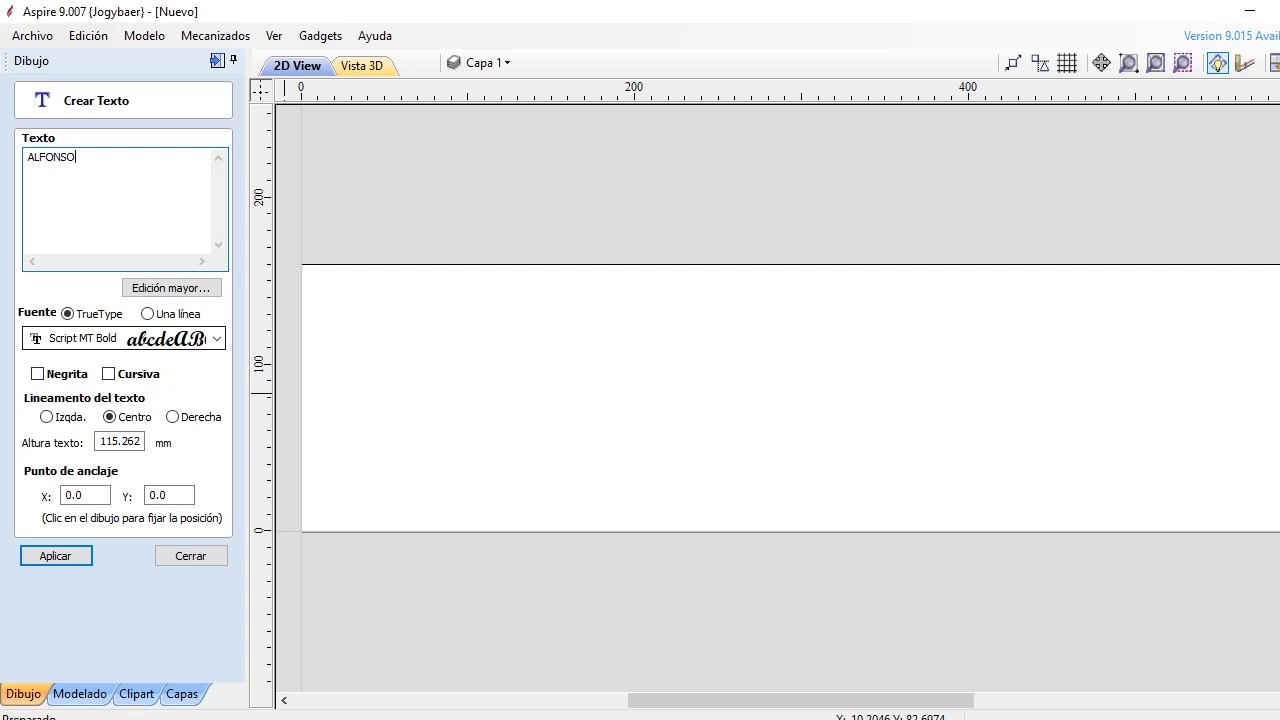
pyautogui.click(55, 558)
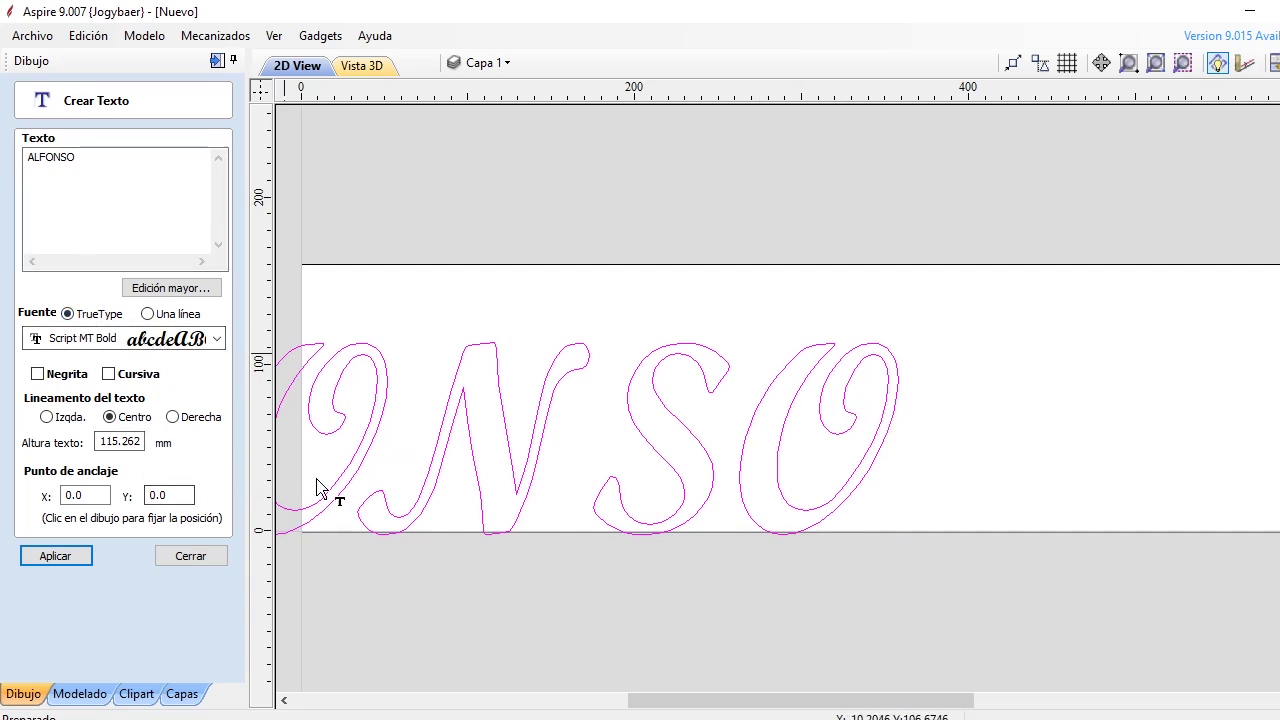
pyautogui.click(191, 557)
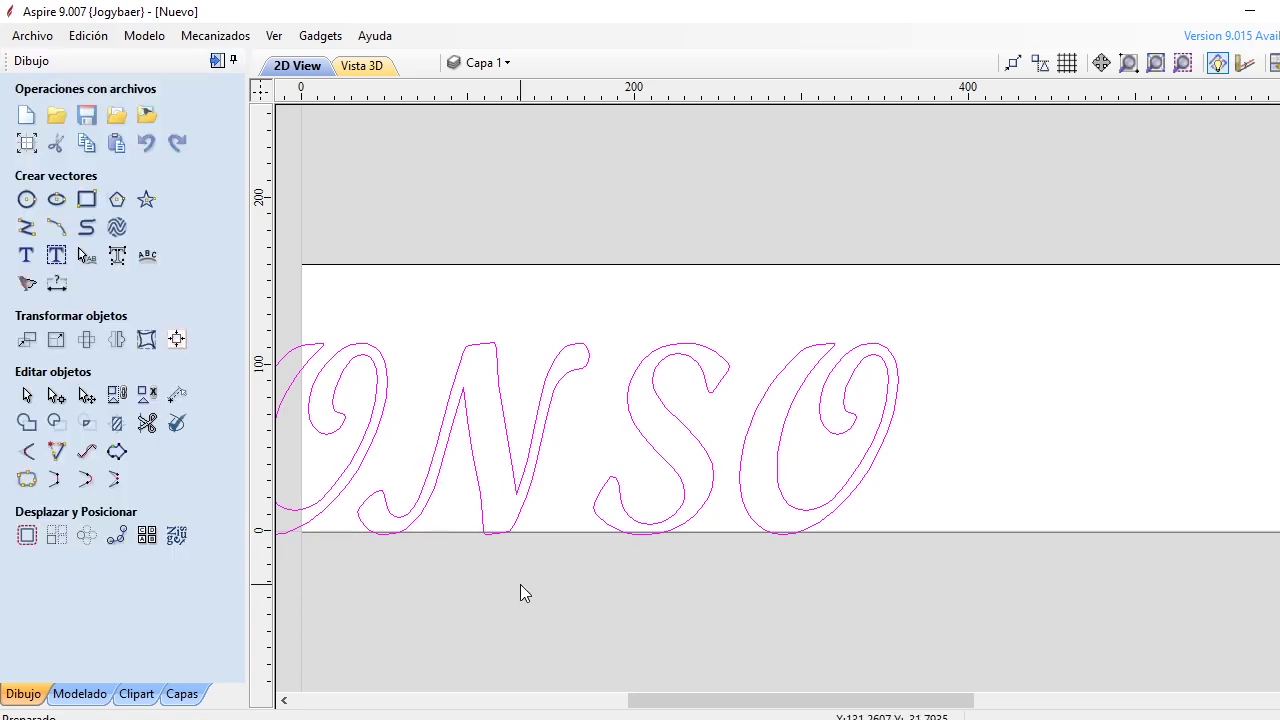
# Move the capital lettering towards the board and narrow it to about 596 mm wide while keeping its height.
pyautogui.click(502, 511)
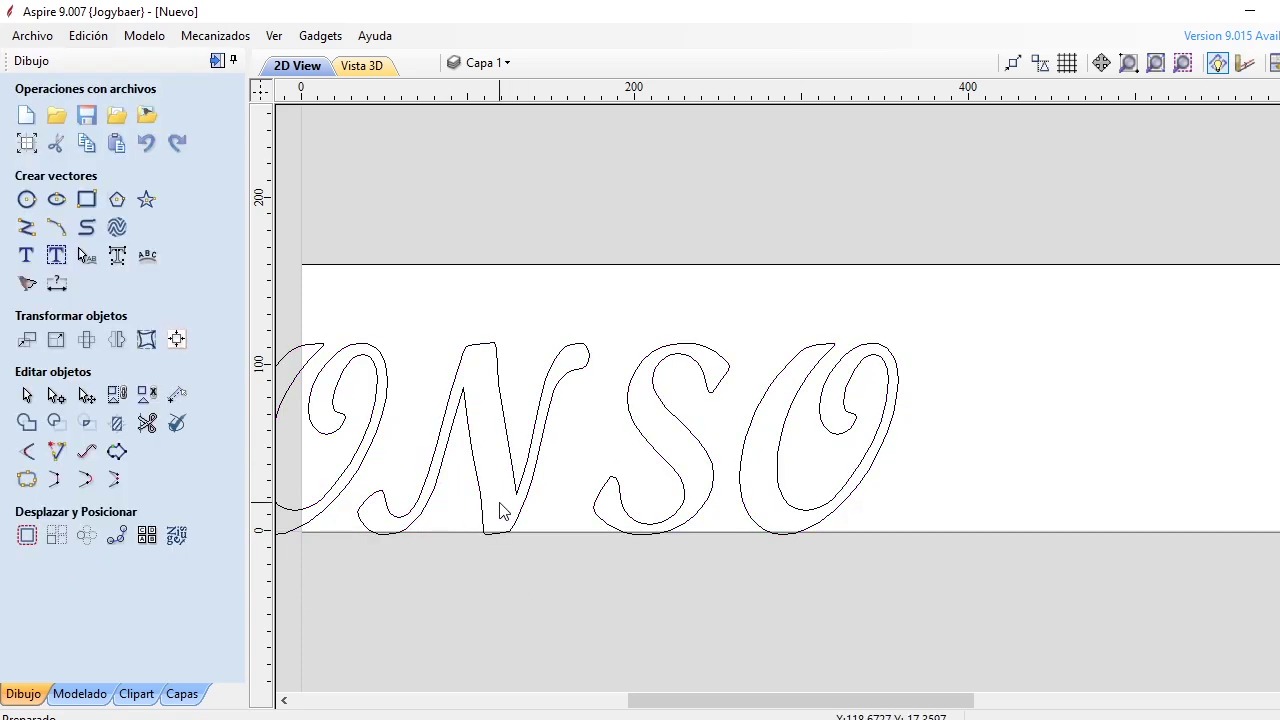
pyautogui.click(521, 516)
pyautogui.moveTo(520, 514); pyautogui.dragTo(914, 464)
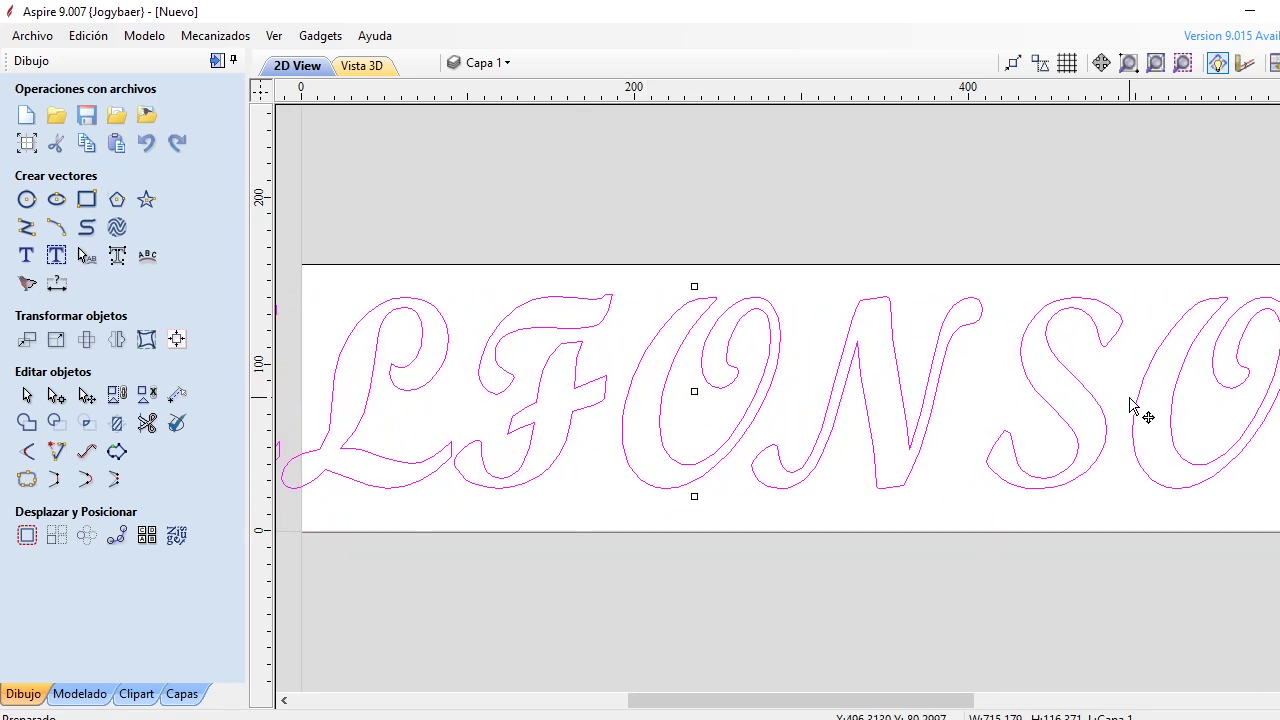
pyautogui.scroll(-1, 1143, 409)
pyautogui.moveTo(1266, 393); pyautogui.dragTo(1107, 400)
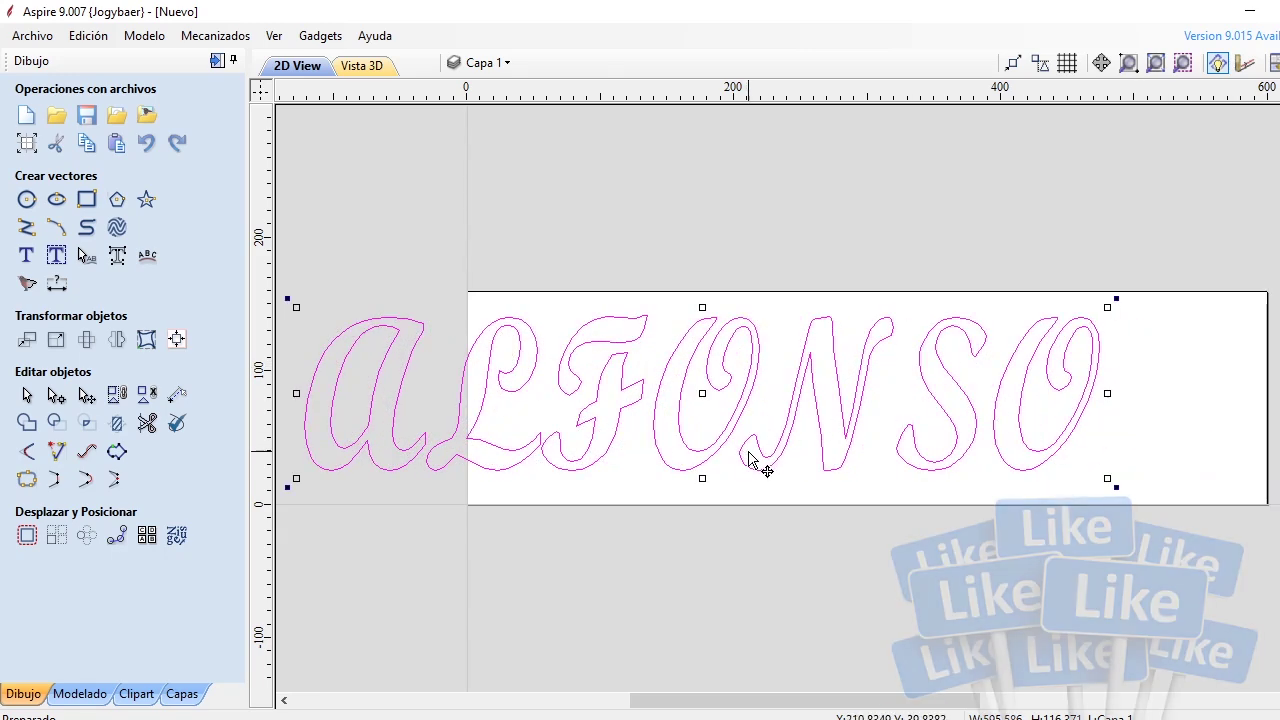
# Position the resized lettering within the board outline, nudge it into place, deselect it and check the spacing between the letters.
pyautogui.moveTo(732, 432); pyautogui.dragTo(841, 432)
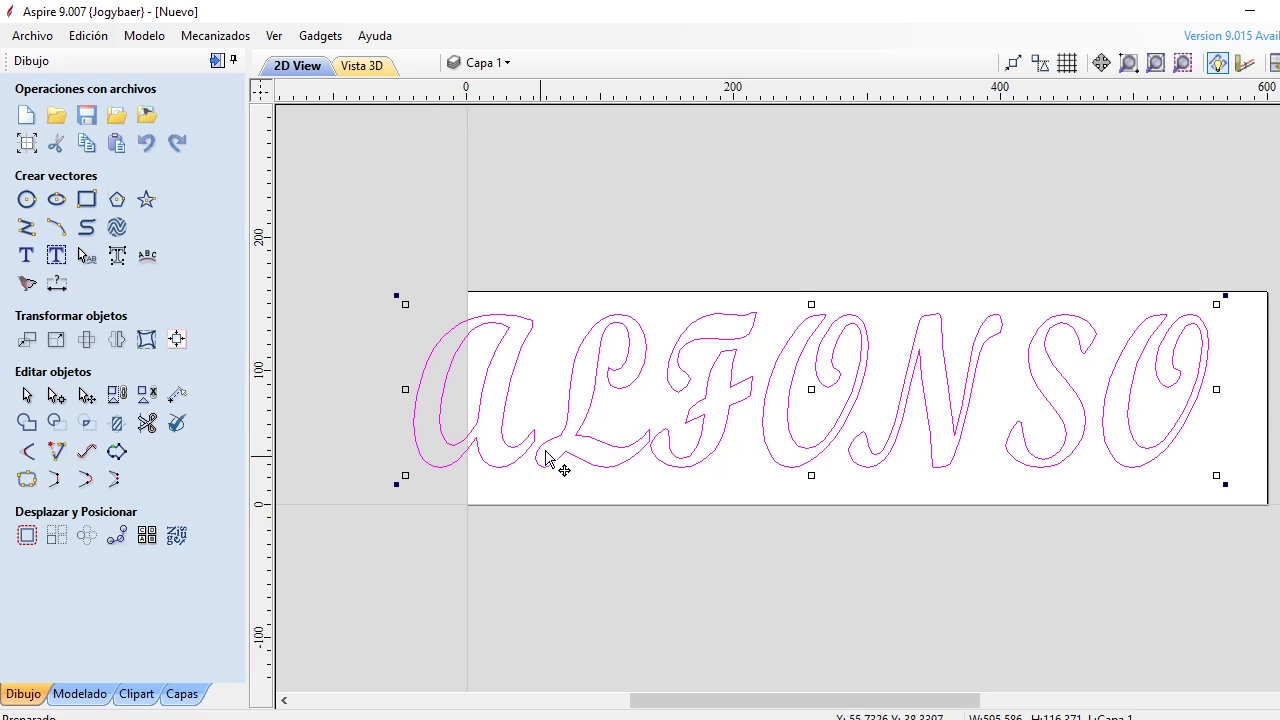
pyautogui.moveTo(553, 460); pyautogui.dragTo(641, 480)
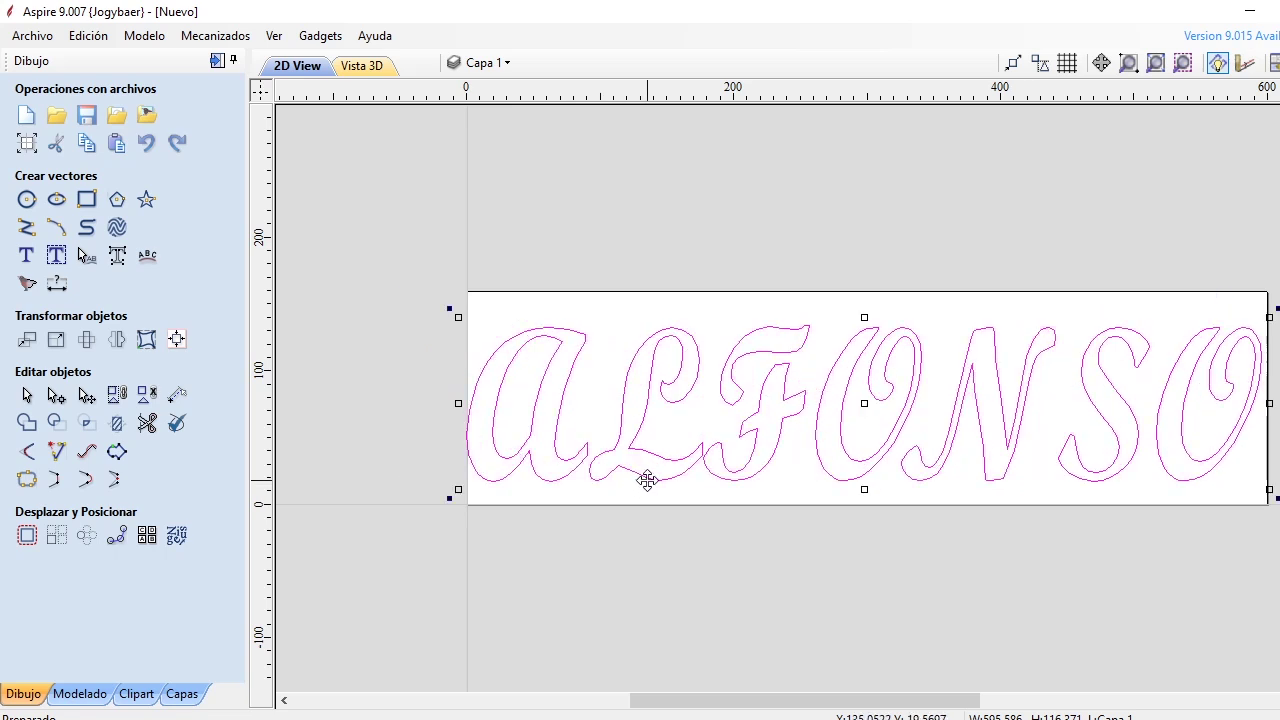
pyautogui.press('Right')
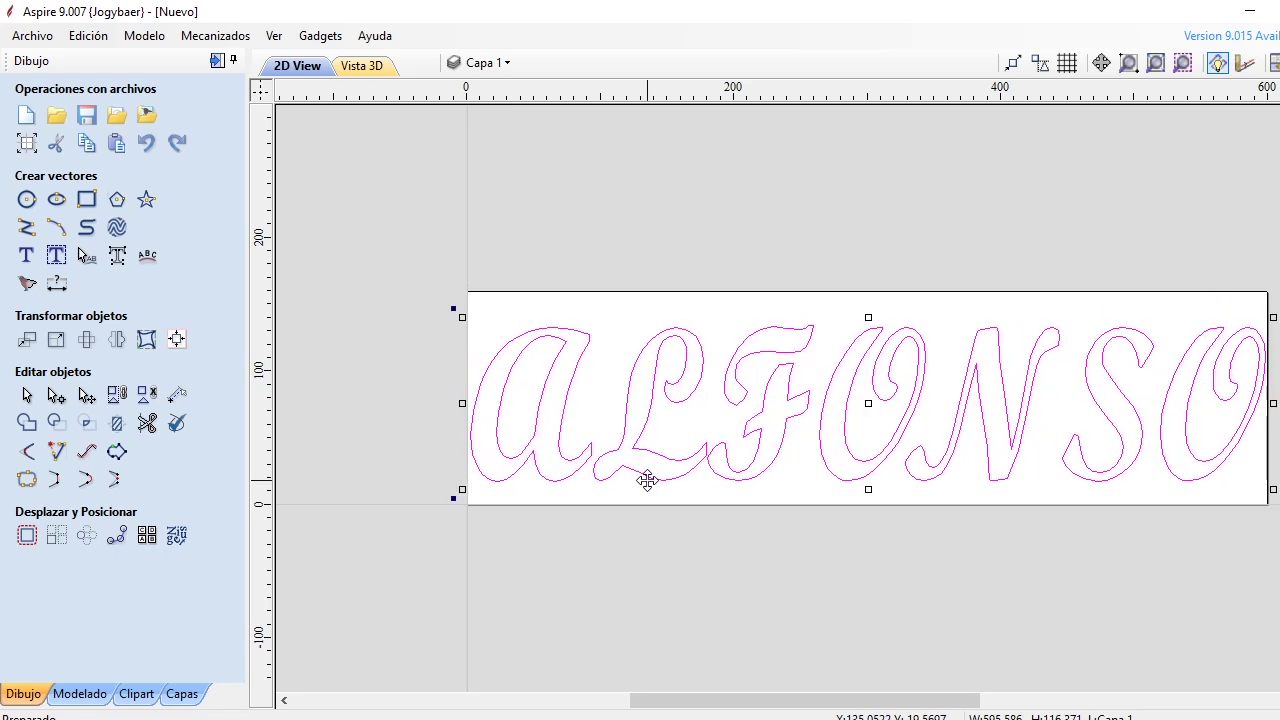
pyautogui.click(771, 189)
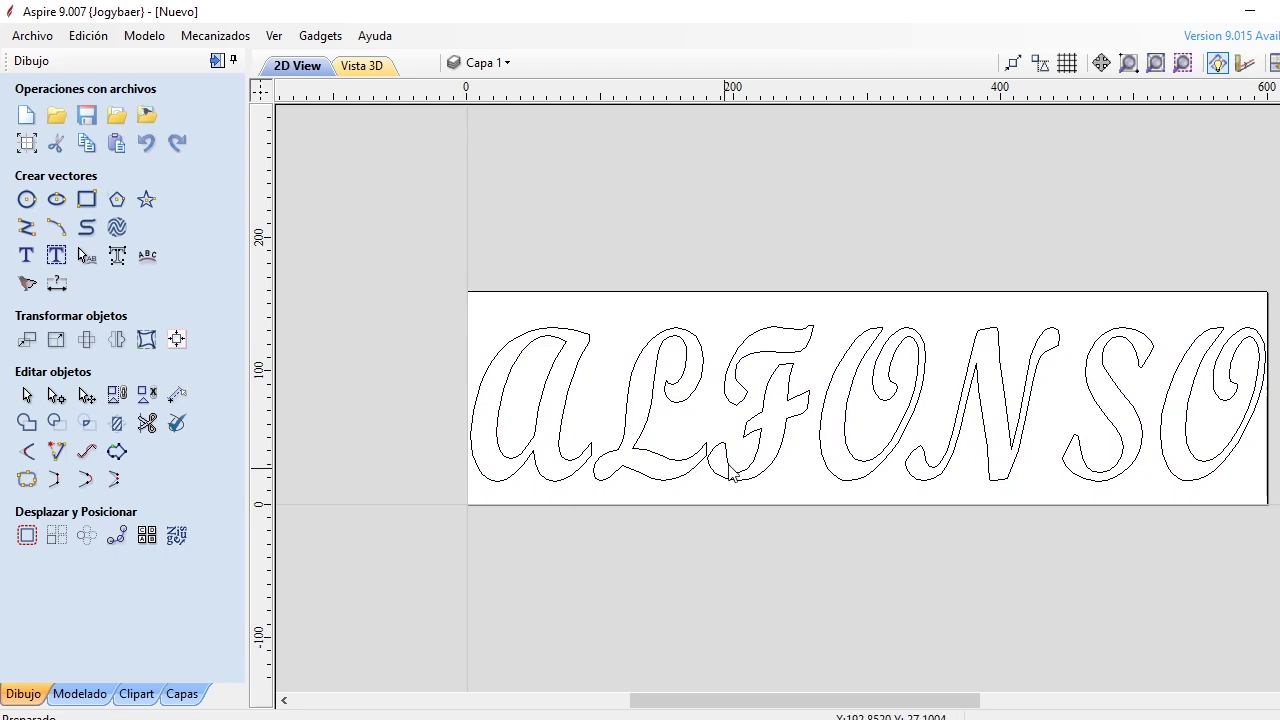
pyautogui.scroll(3, 713, 480)
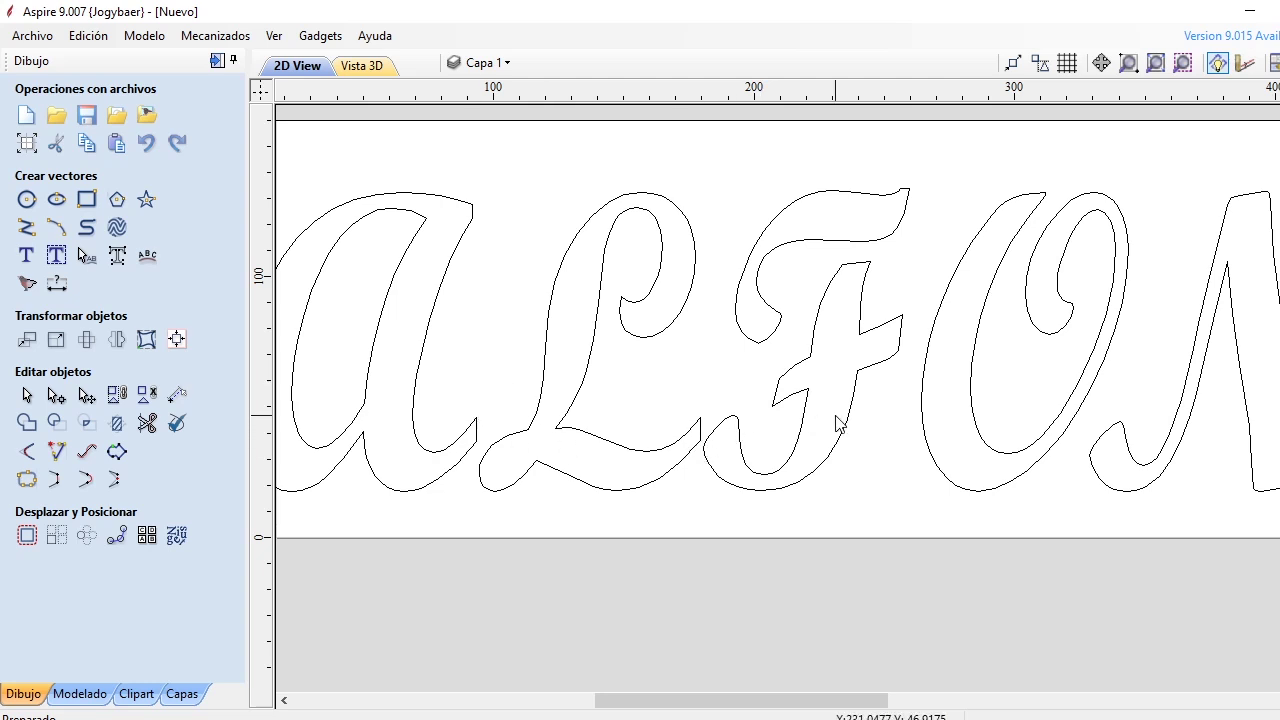
pyautogui.scroll(-2, 837, 424)
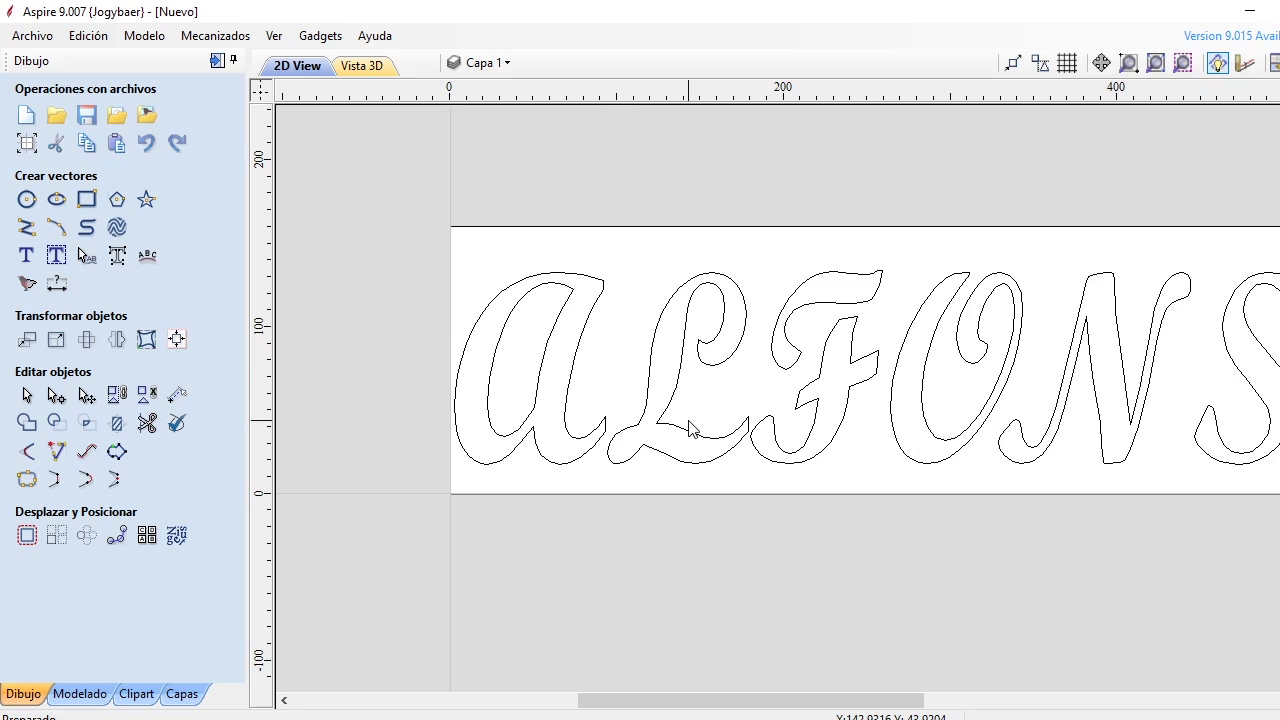